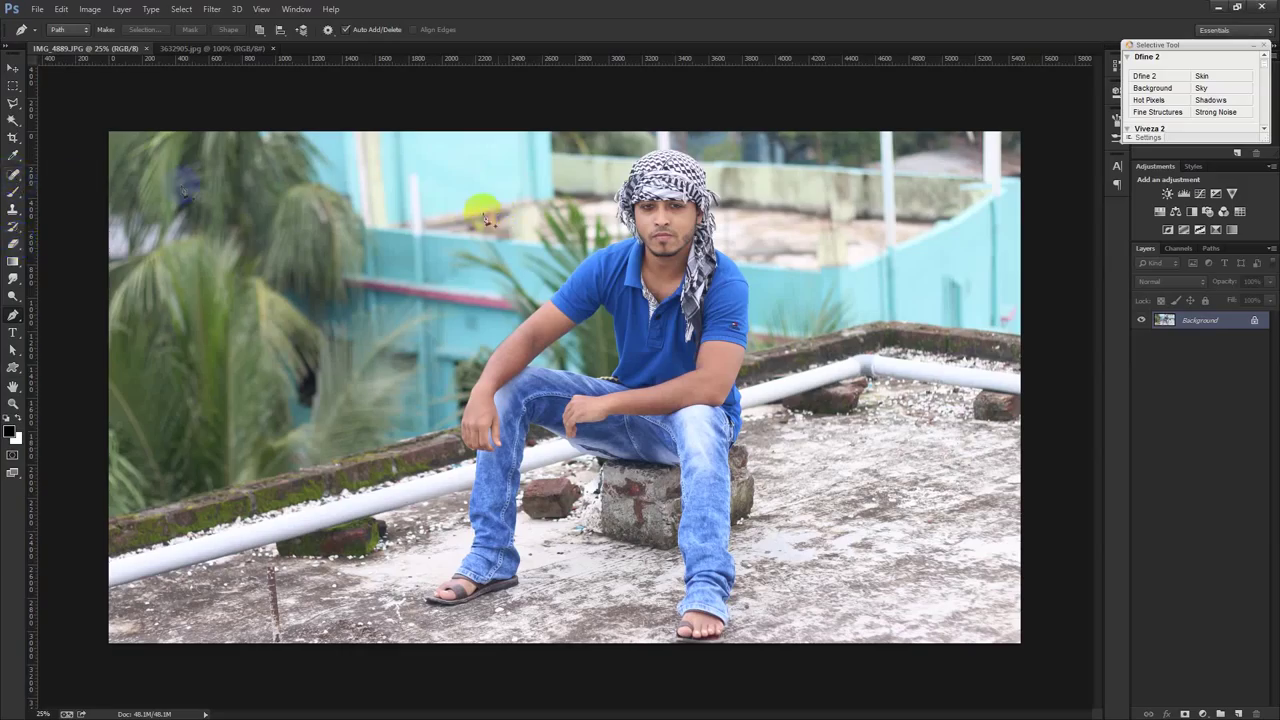
Select the Spot Healing Brush Tool to start retouching the rooftop portrait IMG_4889.JPG
click(28, 175)
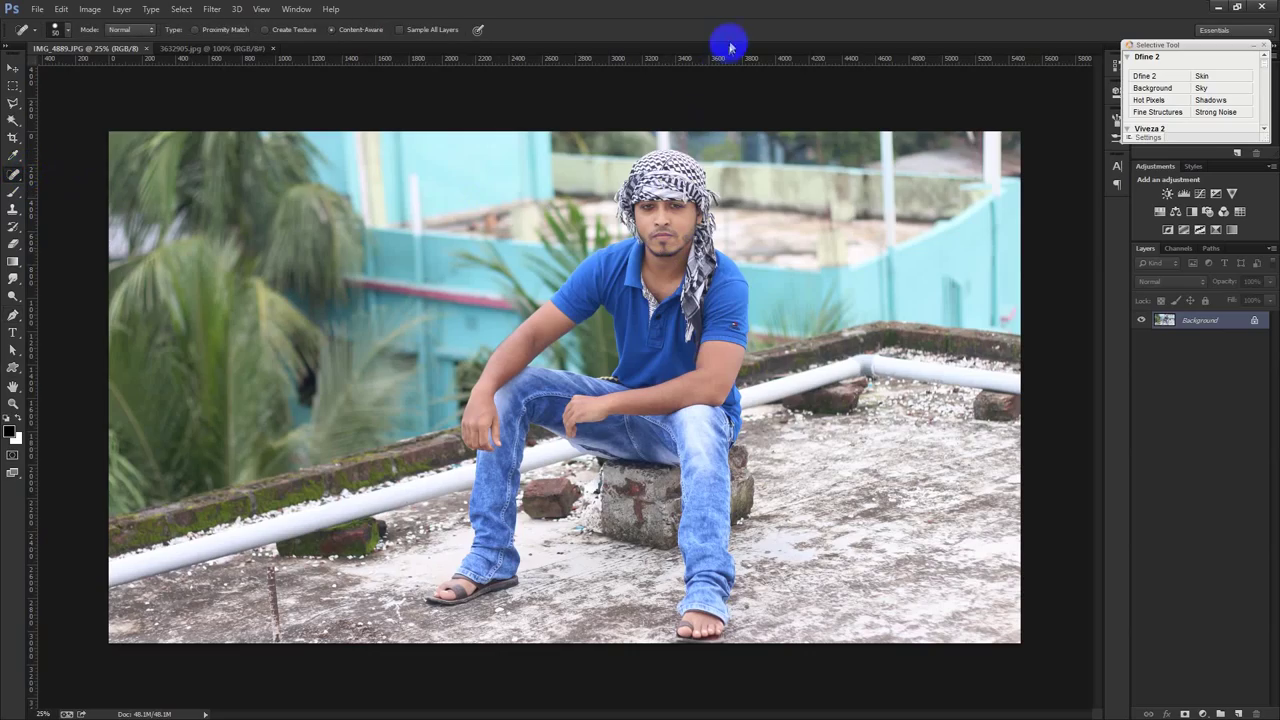
Zoom into the man's face, spot-heal its small dark blemishes with Content-Aware, then zoom out
scroll(629, 206, up, 5)
scroll(623, 206, up, 5)
scroll(629, 206, up, 5)
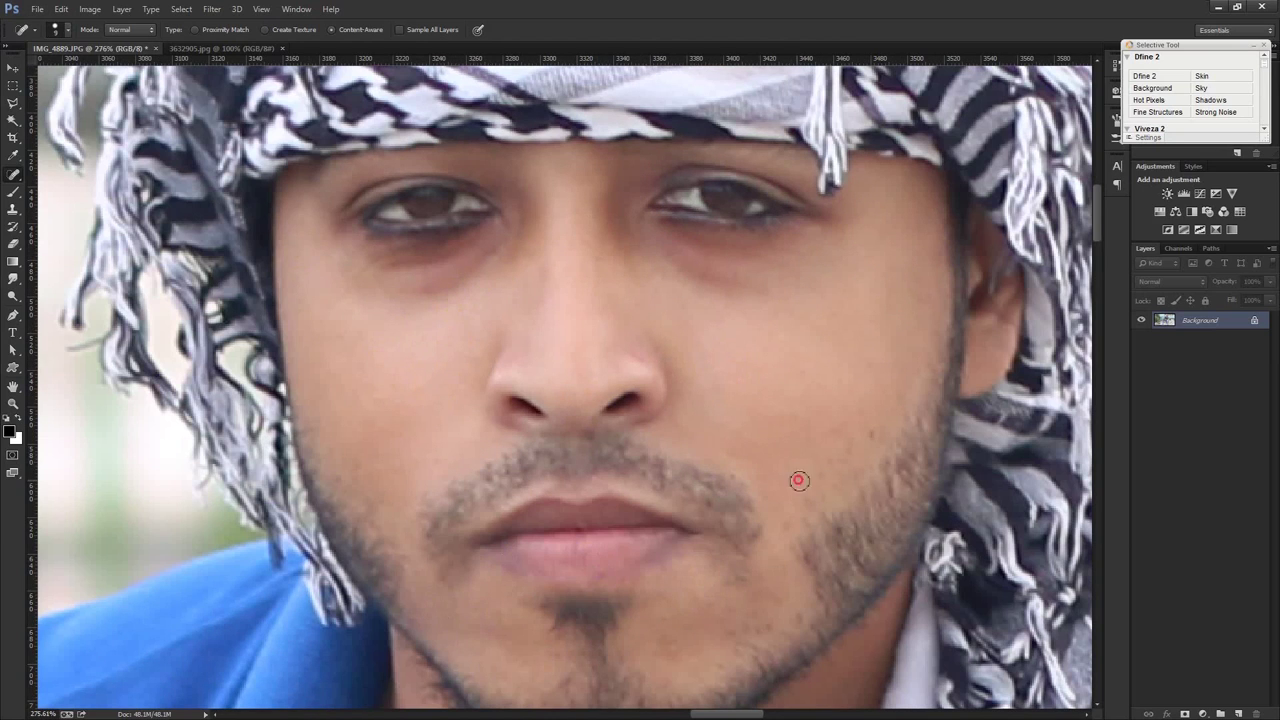
scroll(773, 556, down, 2)
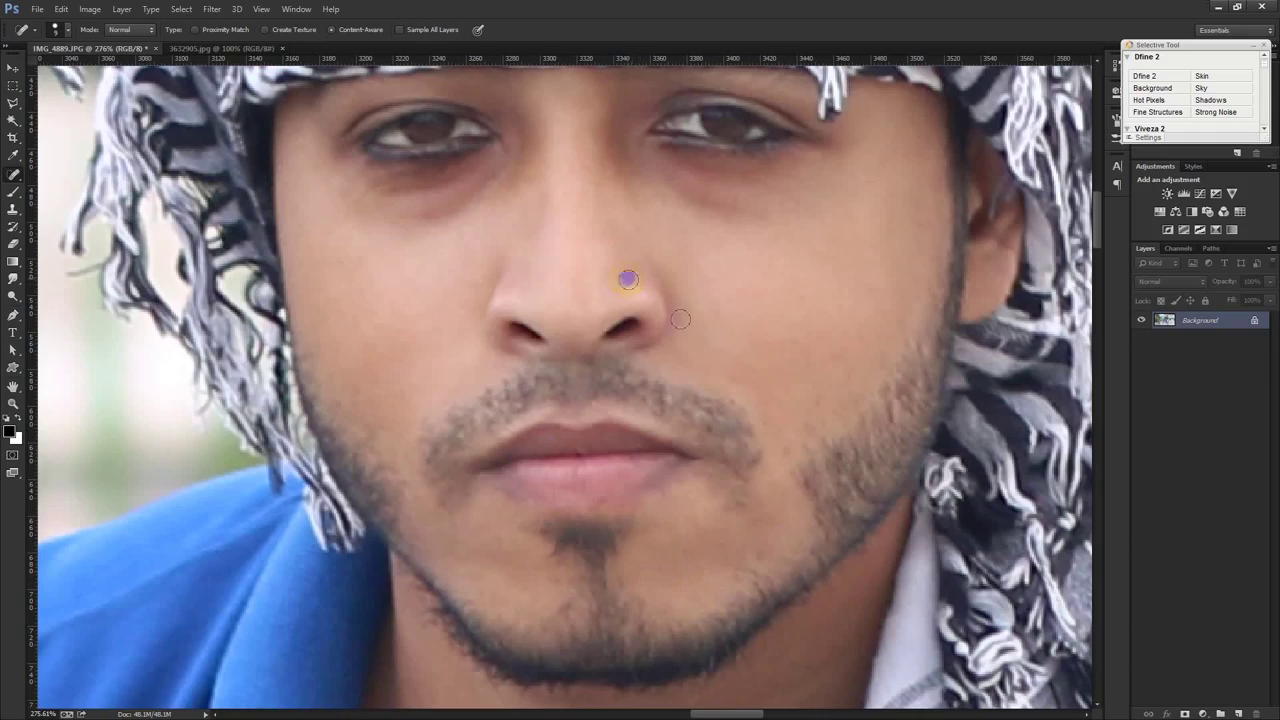
scroll(680, 318, down, 5)
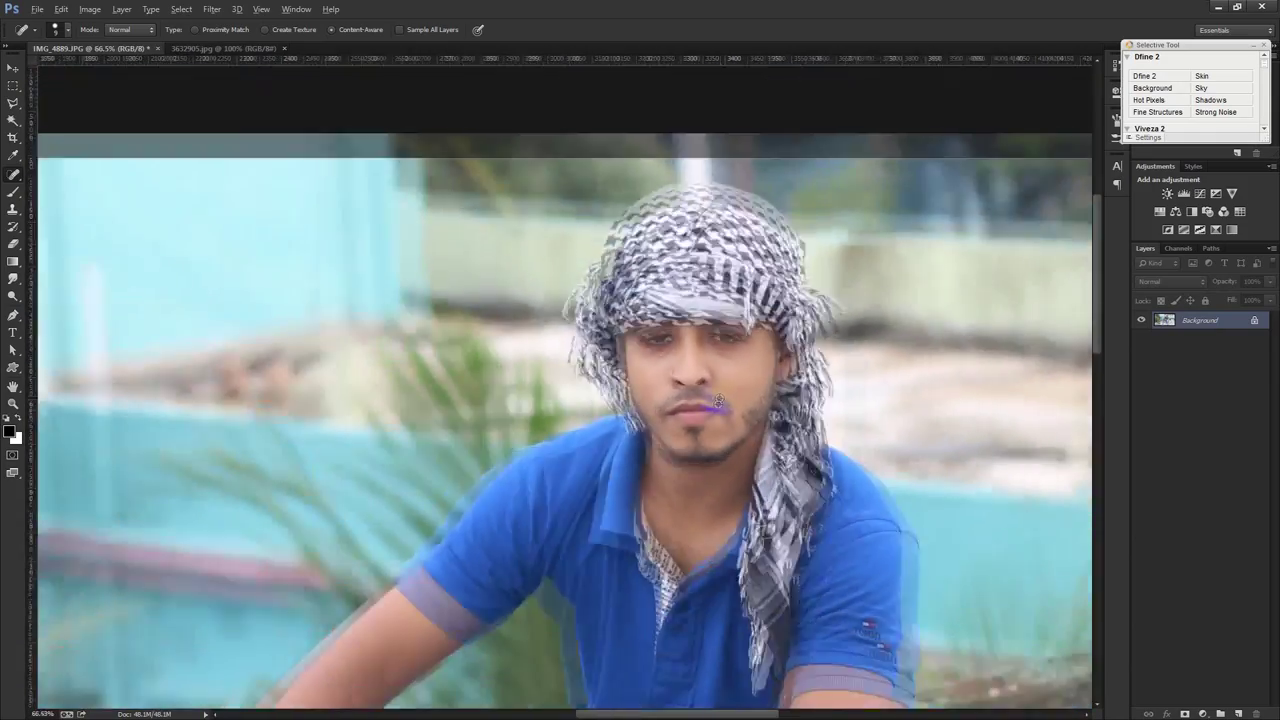
scroll(718, 402, down, 3)
scroll(675, 468, down, 2)
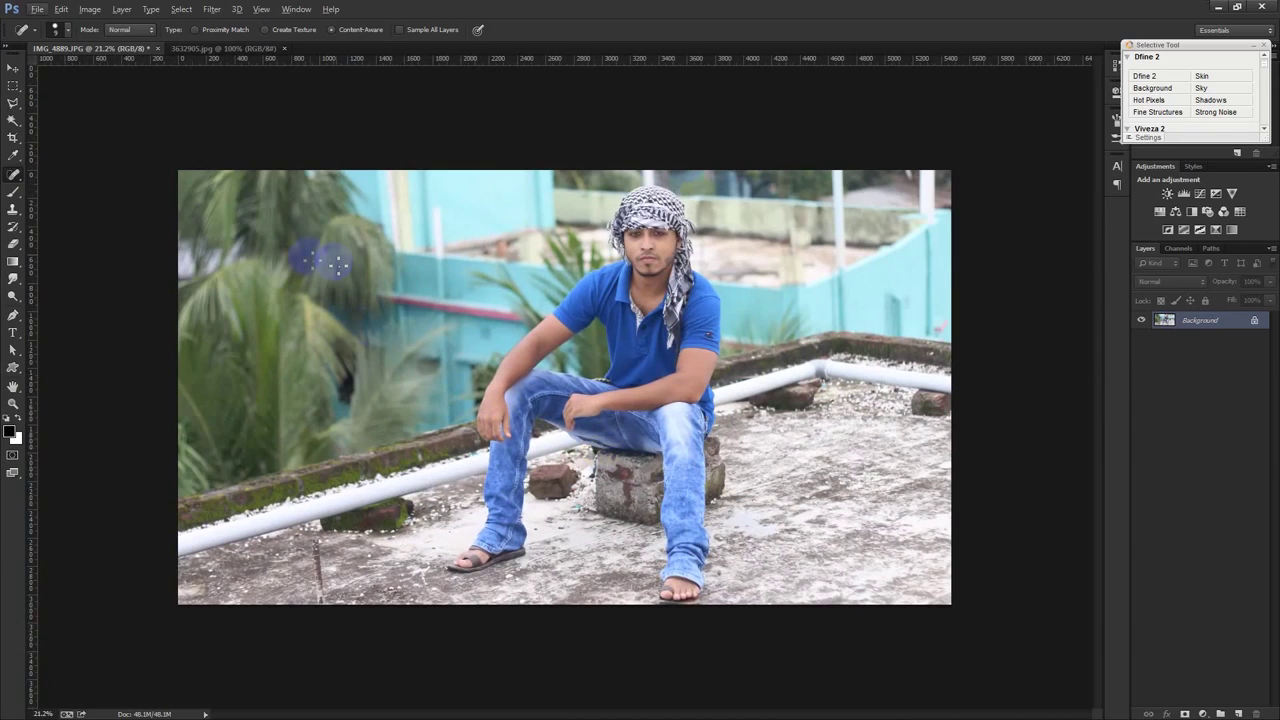
Enlarge the Spot Healing Brush to 125 and paint out the rusty rod in the lower-left
scroll(341, 262, up, 1)
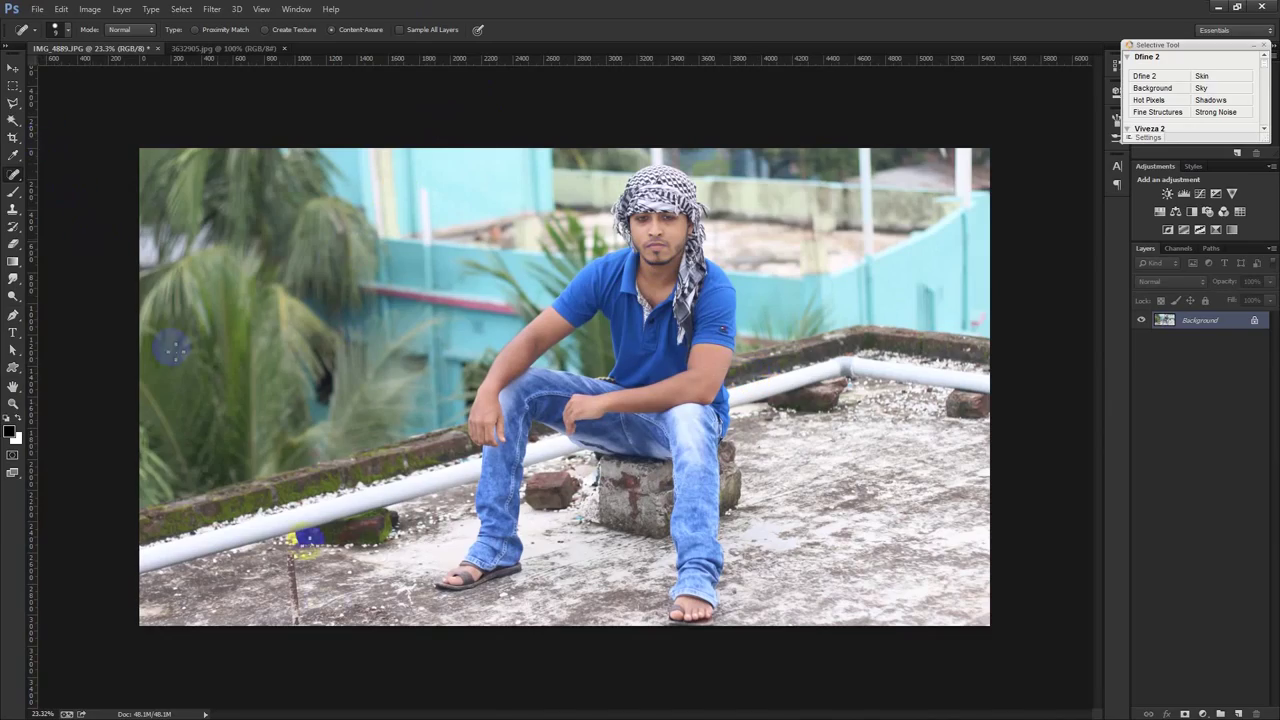
scroll(320, 605, up, 5)
scroll(250, 621, up, 2)
scroll(427, 364, up, 2)
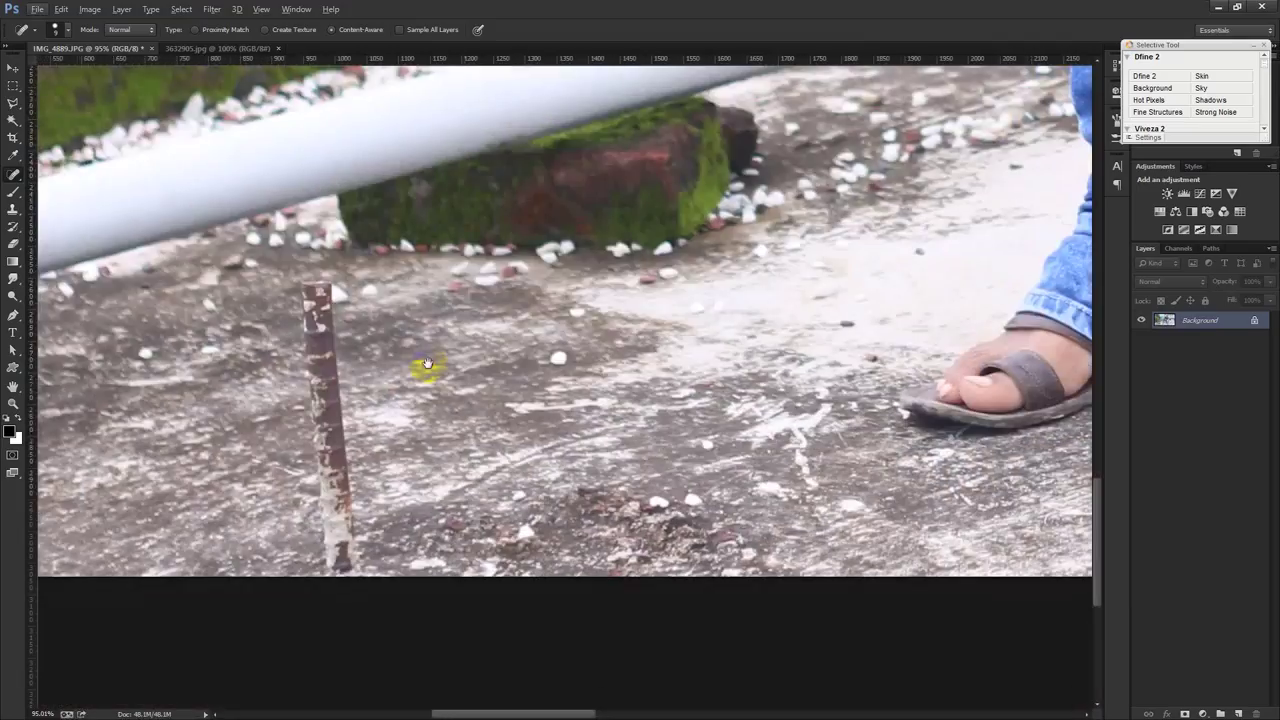
key(bracketright)
key(bracketright)
key(bracketright)
drag(329, 553, 318, 285)
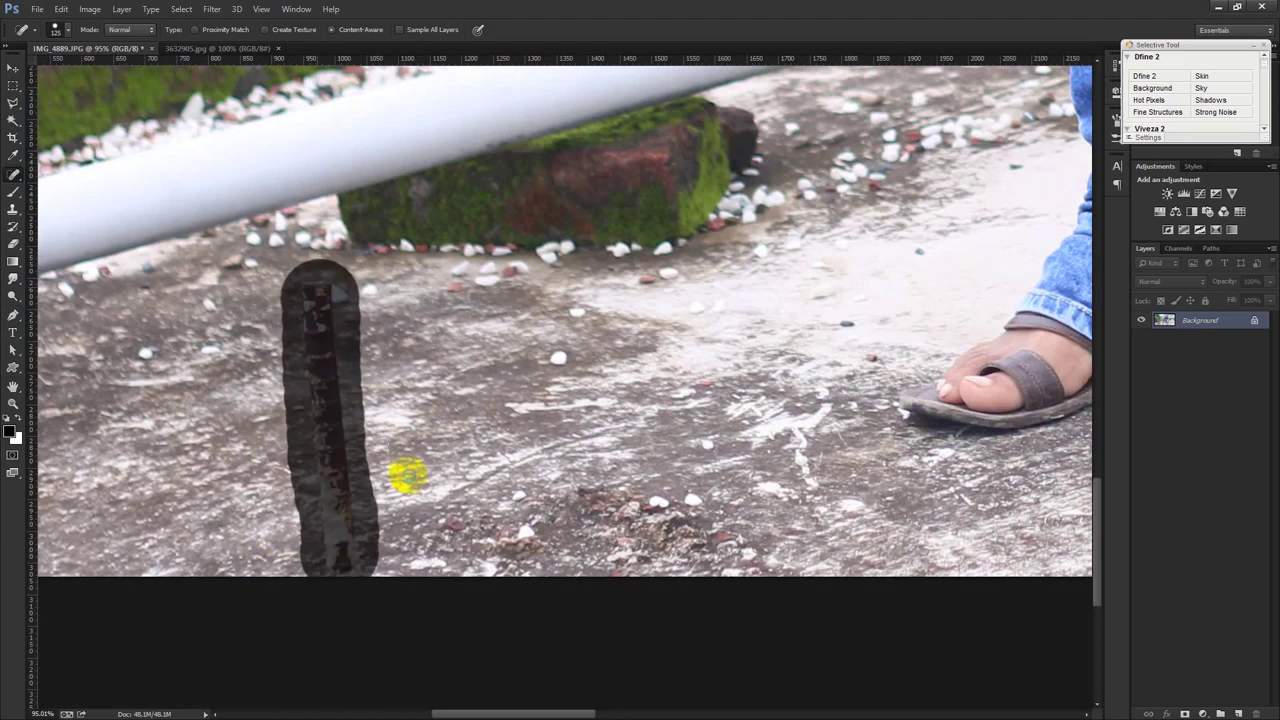
scroll(392, 468, down, 3)
scroll(386, 474, down, 5)
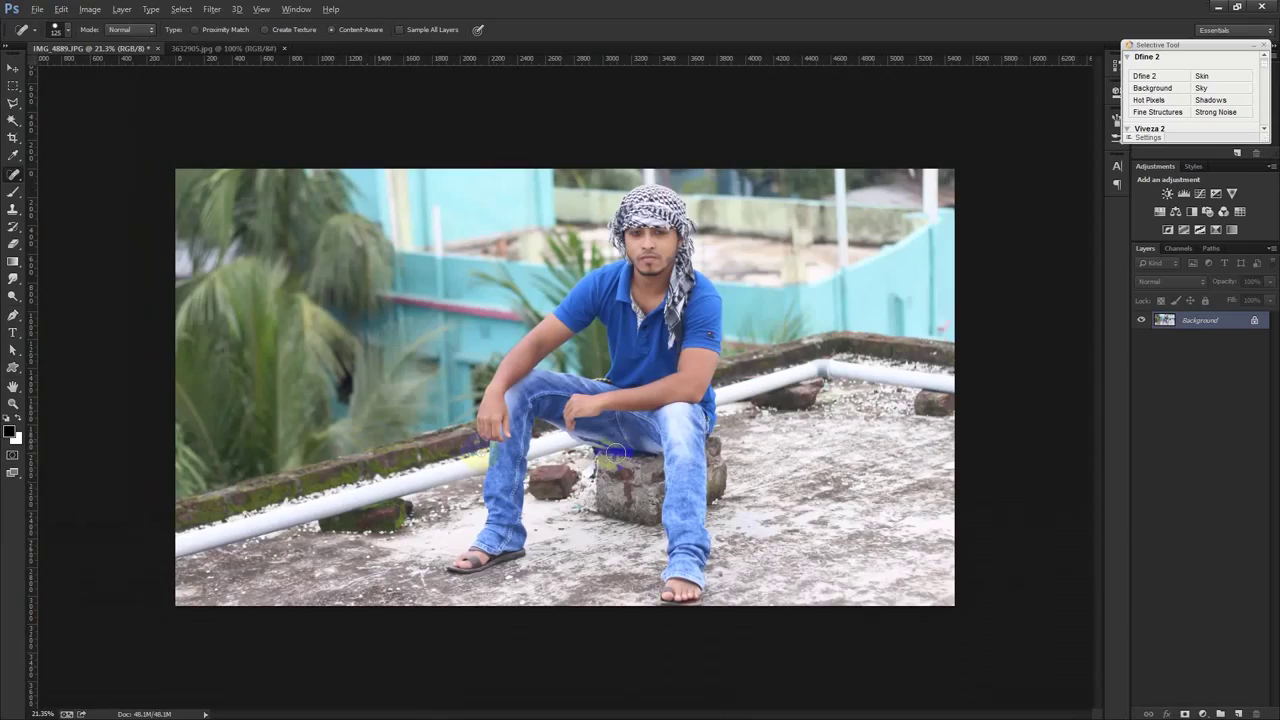
scroll(485, 532, up, 4)
scroll(557, 508, up, 3)
scroll(614, 477, up, 2)
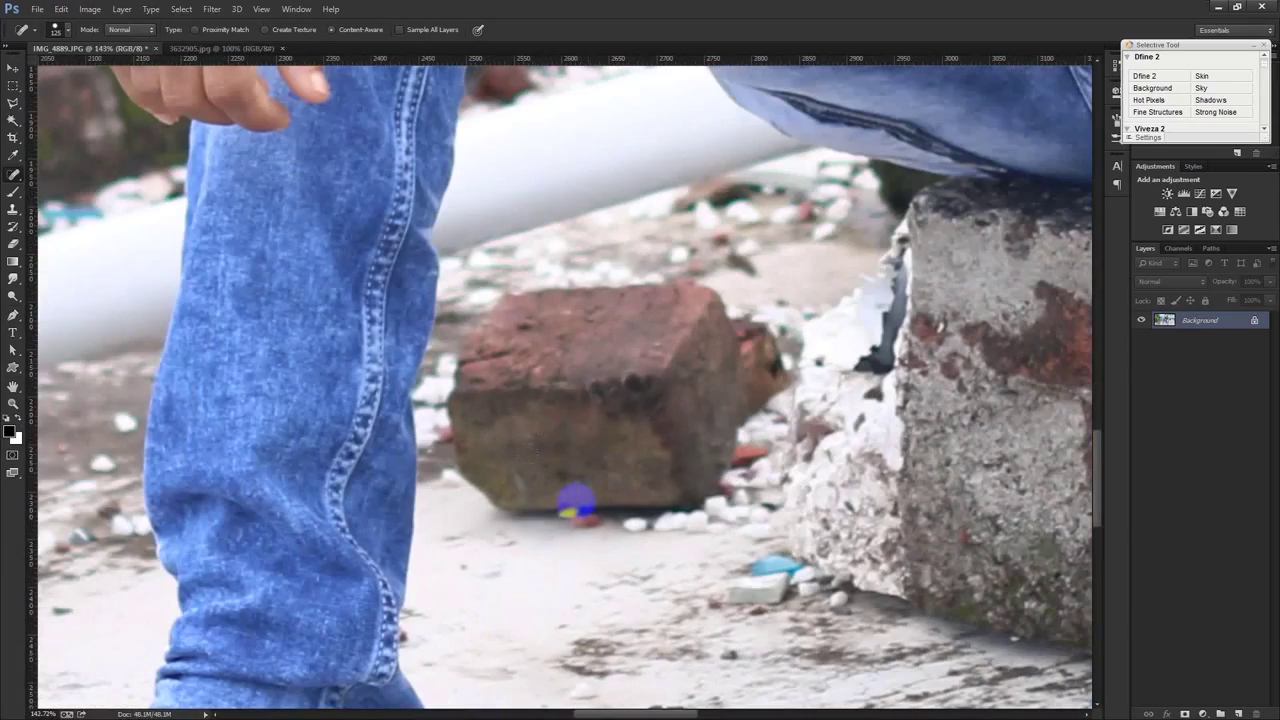
Lasso the loose brick beside the jeans leg and Content-Aware fill it with rooftop ground
right_click(13, 103)
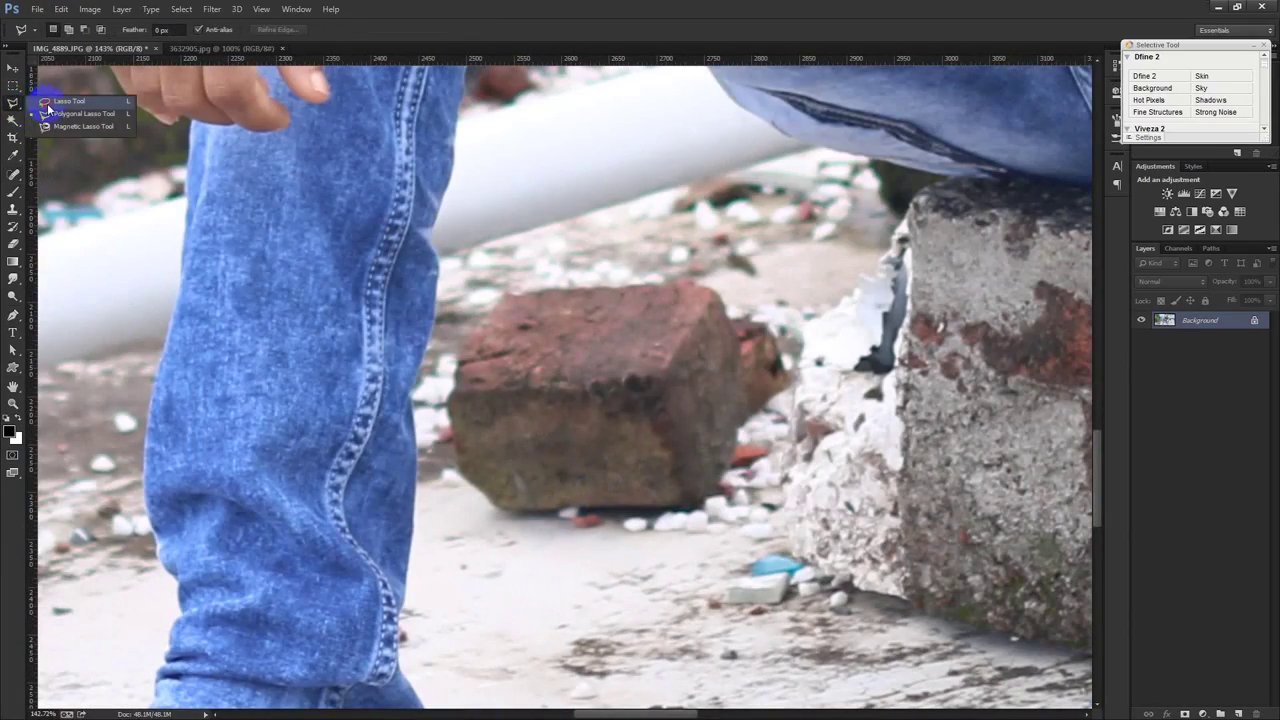
click(50, 102)
mouse_move(479, 520)
mouse_down()
mouse_move(562, 268)
mouse_move(729, 286)
mouse_move(791, 329)
mouse_move(786, 404)
mouse_up()
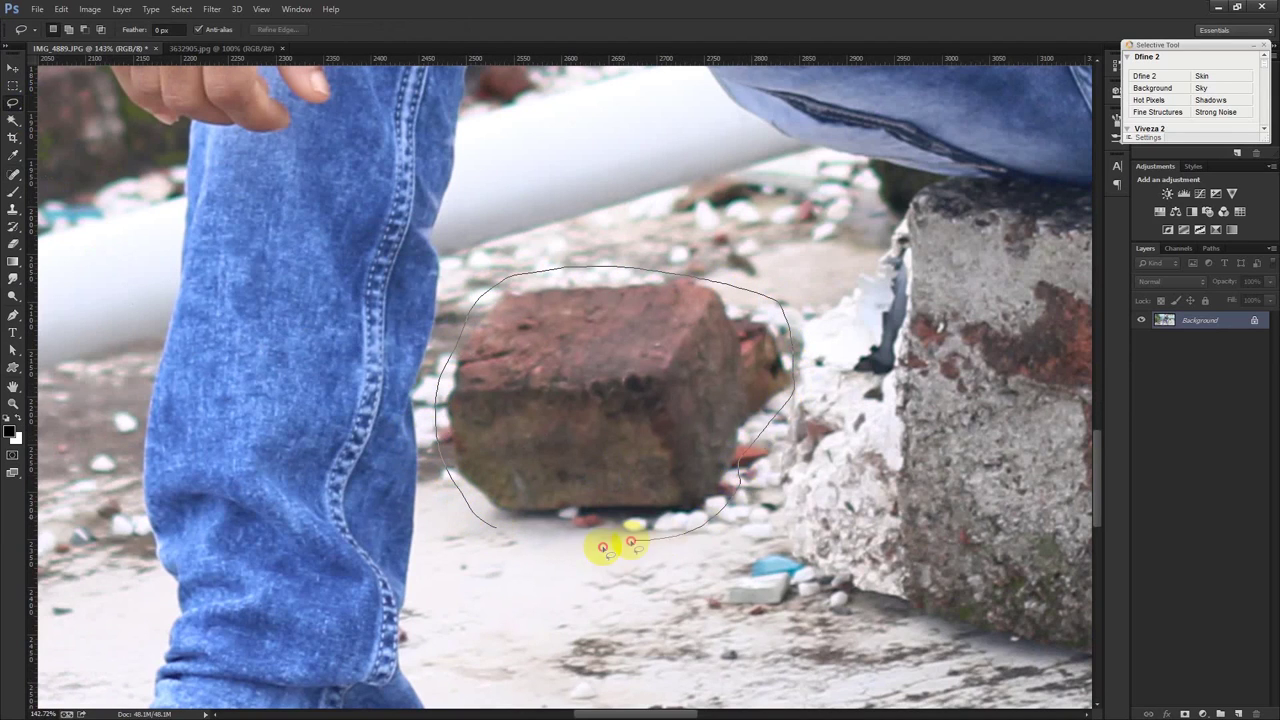
drag(738, 483, 541, 541)
key(shift+BackSpace)
click(709, 206)
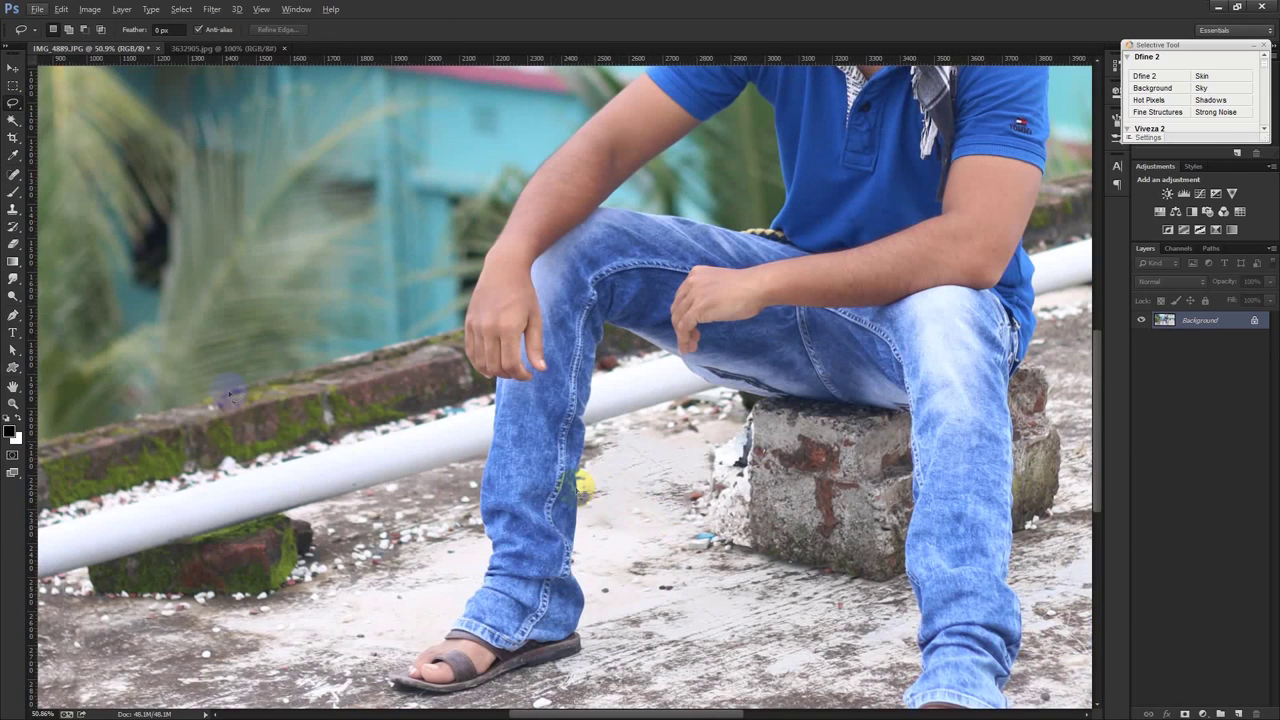
Spot-heal the remaining stains and pebbles on the floor between the leg and stone seat
click(15, 178)
scroll(429, 382, up, 1)
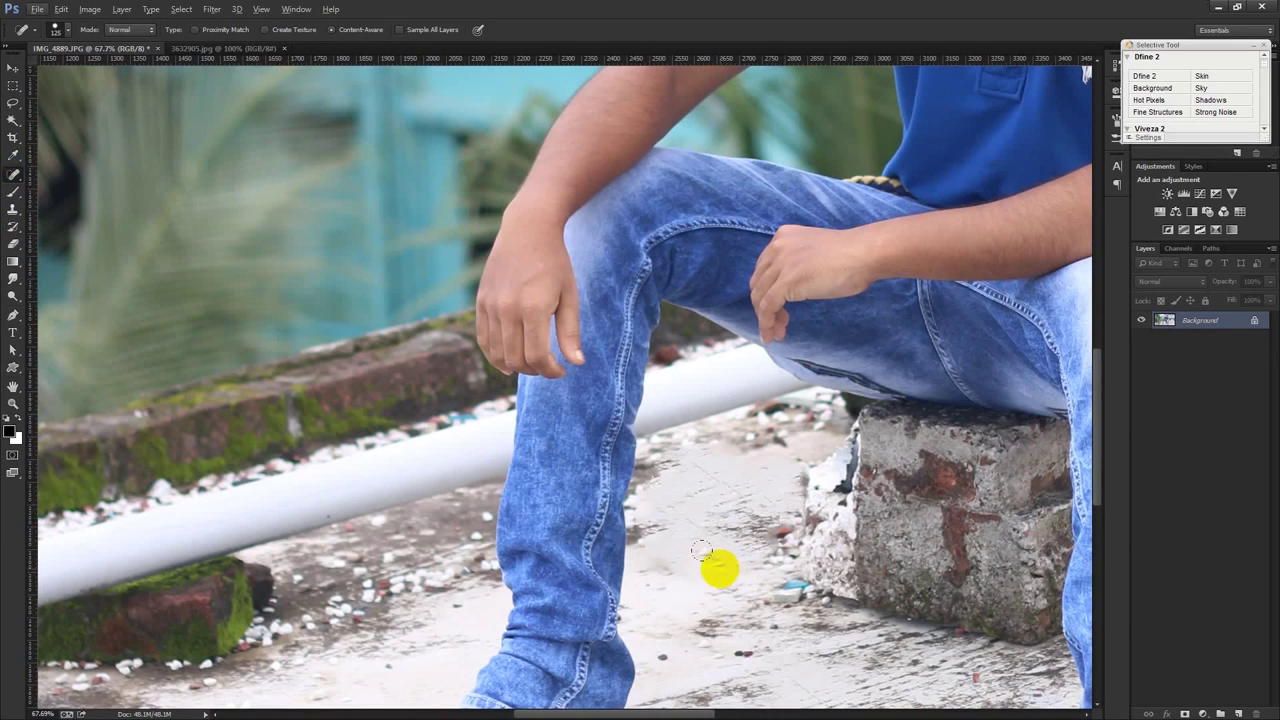
drag(756, 570, 658, 566)
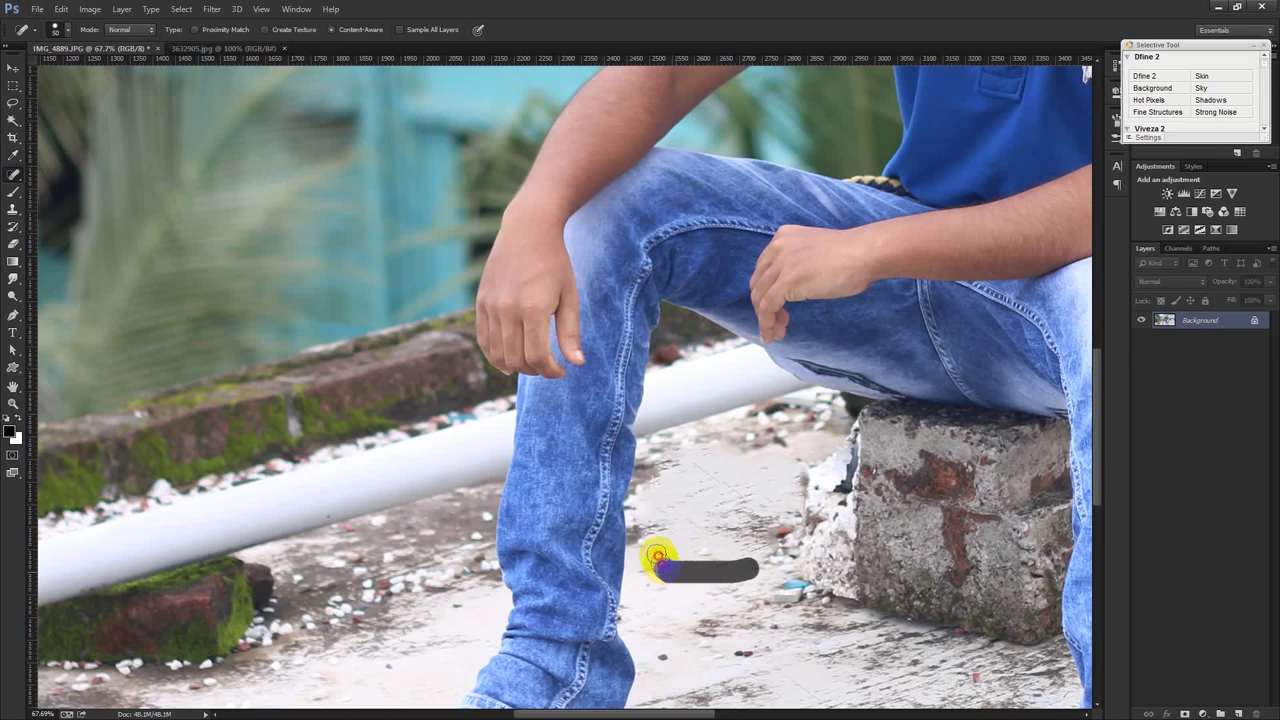
drag(640, 512, 642, 512)
drag(801, 462, 763, 561)
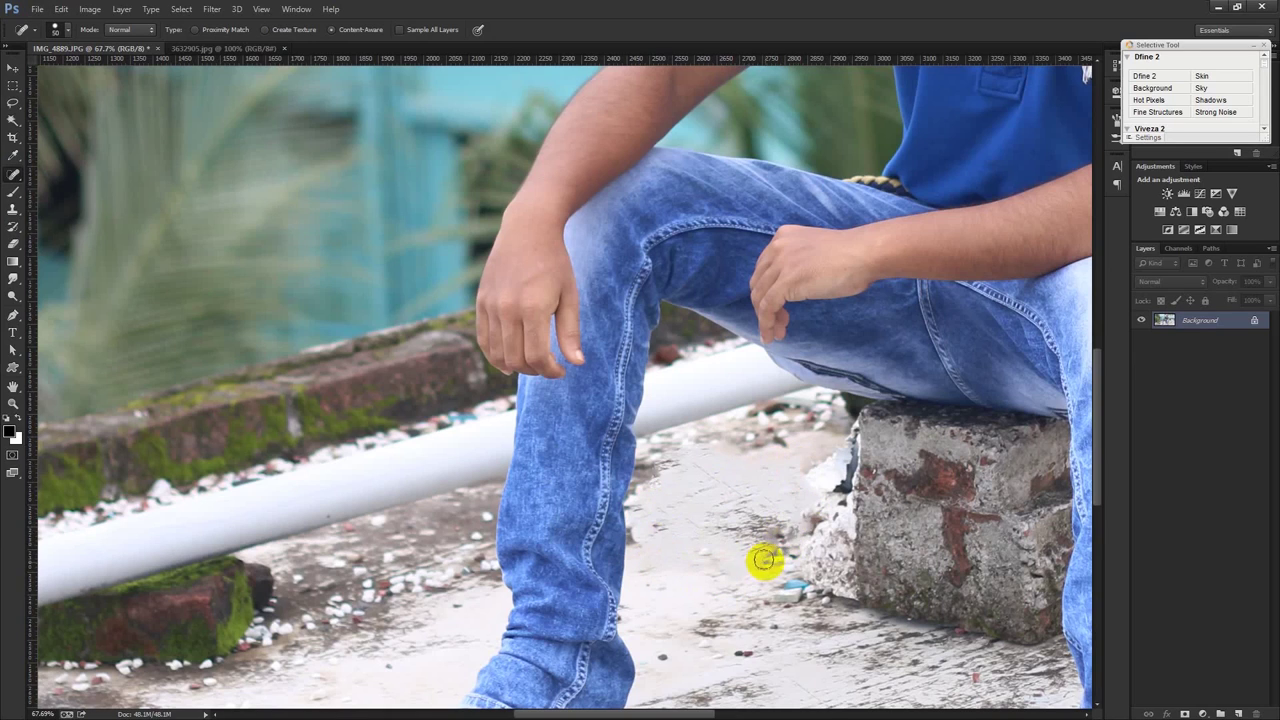
mouse_move(796, 462)
mouse_down()
mouse_move(663, 457)
mouse_move(689, 463)
mouse_up()
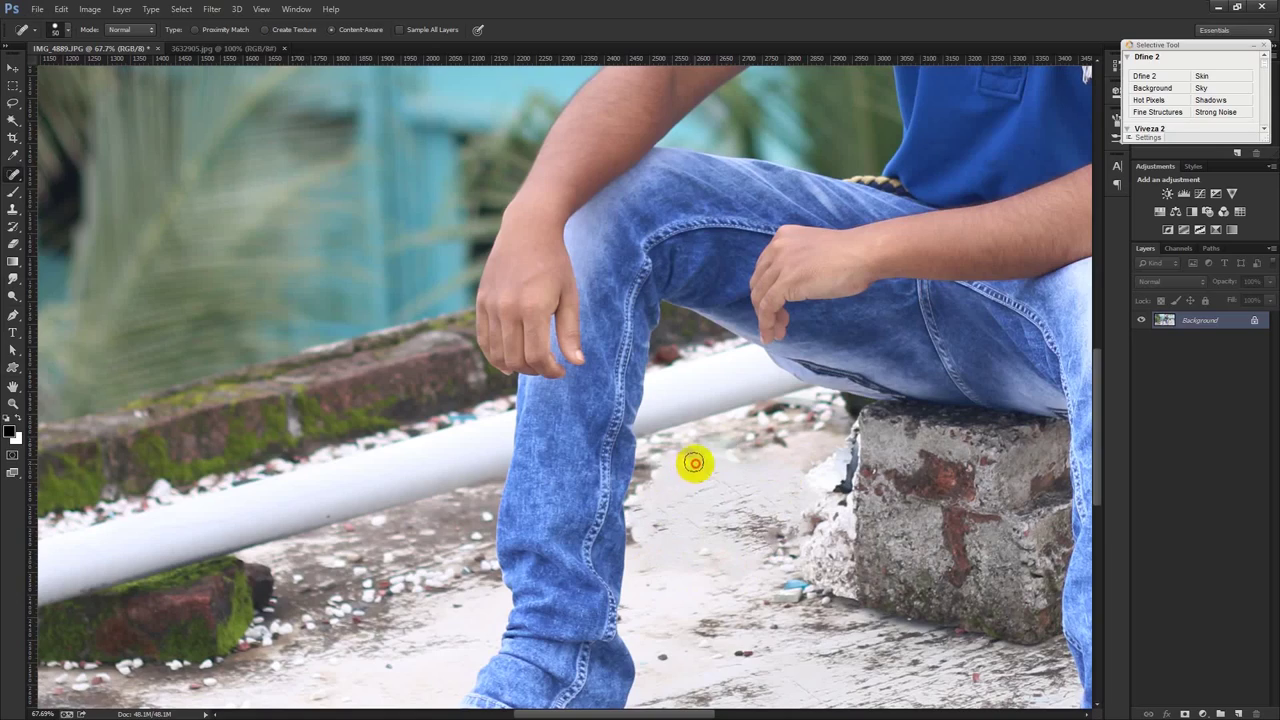
scroll(781, 597, down, 5)
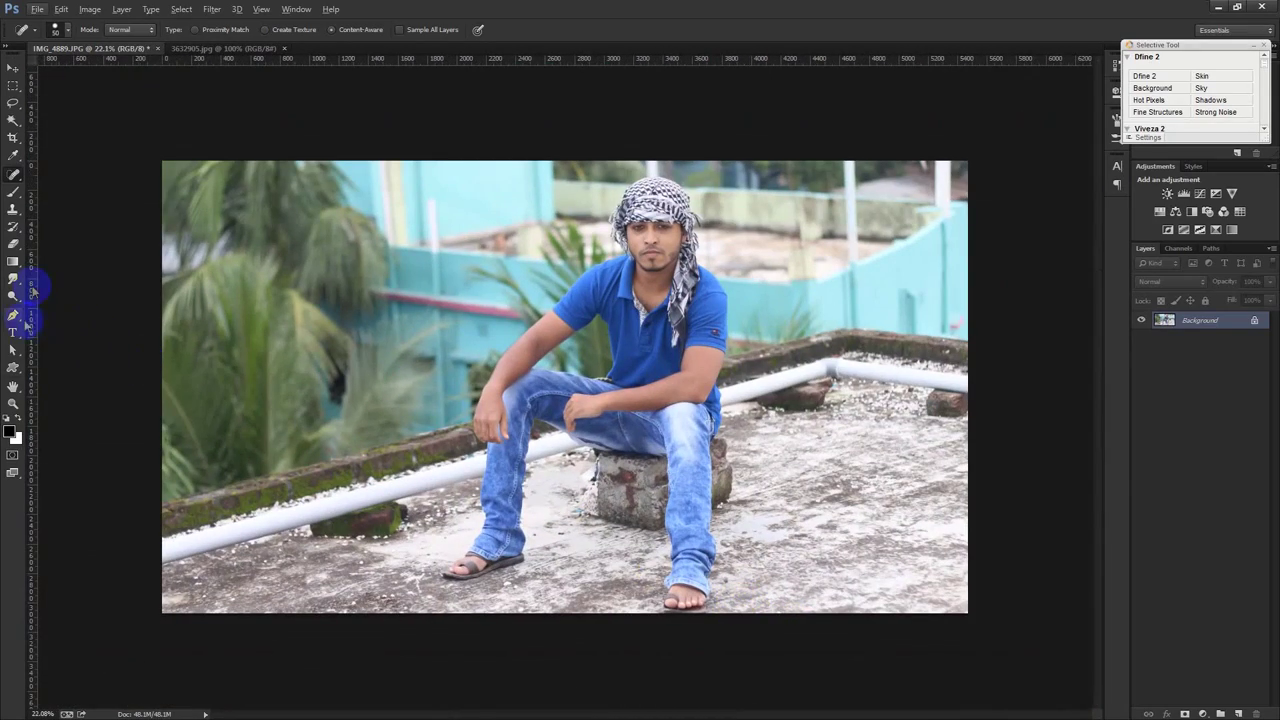
Apply a Camera Raw Filter with Highlights at -100 and Shadows raised
click(215, 12)
click(255, 85)
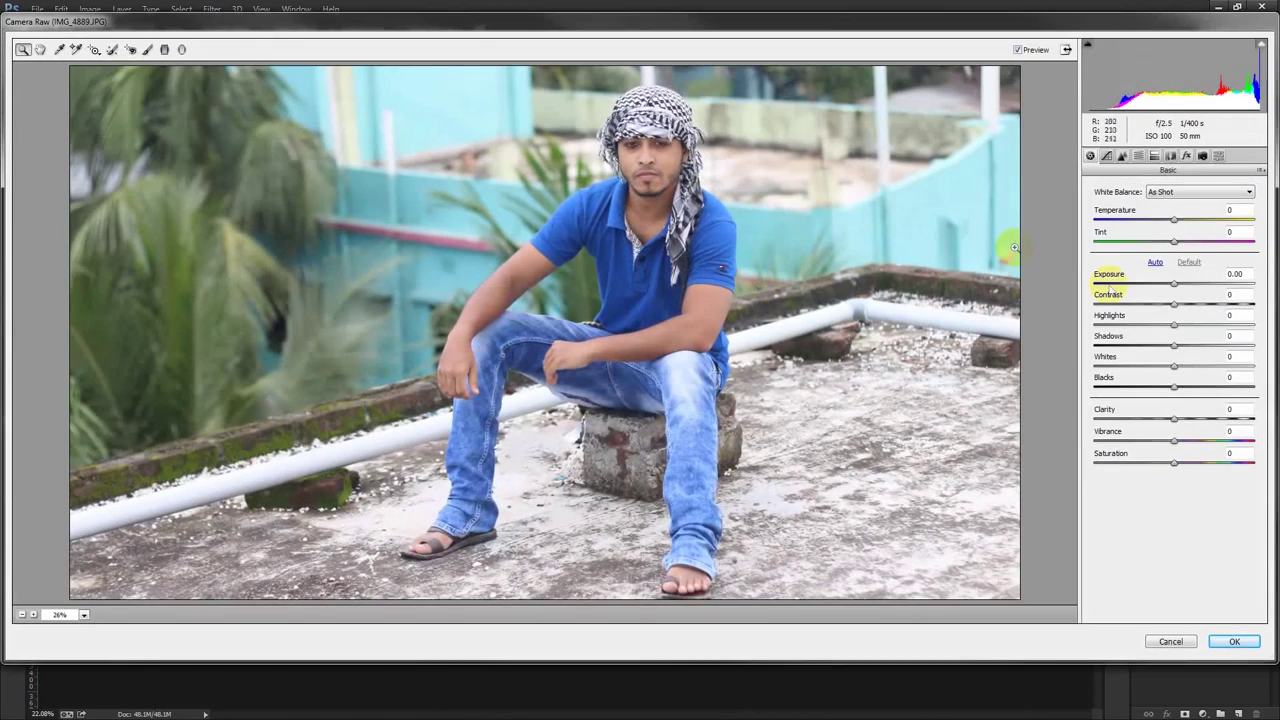
mouse_move(1172, 326)
mouse_down()
mouse_move(1137, 327)
mouse_move(1220, 347)
mouse_move(1209, 347)
mouse_up()
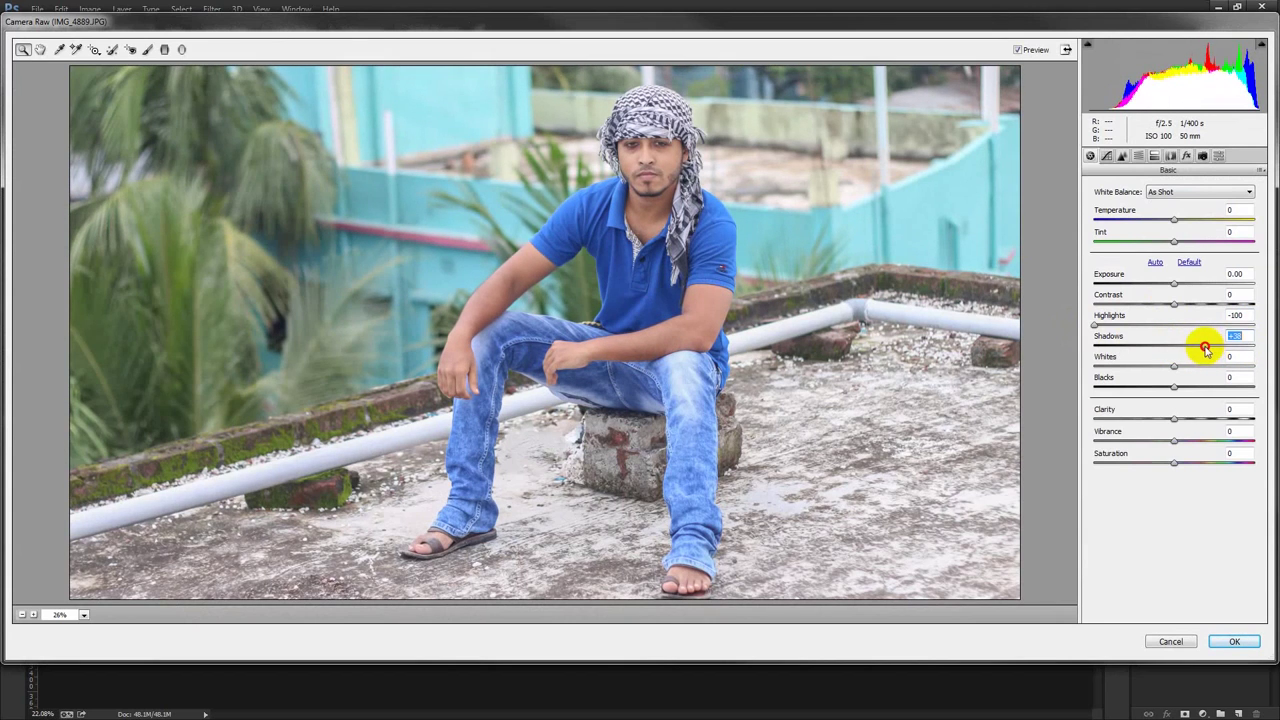
click(1232, 641)
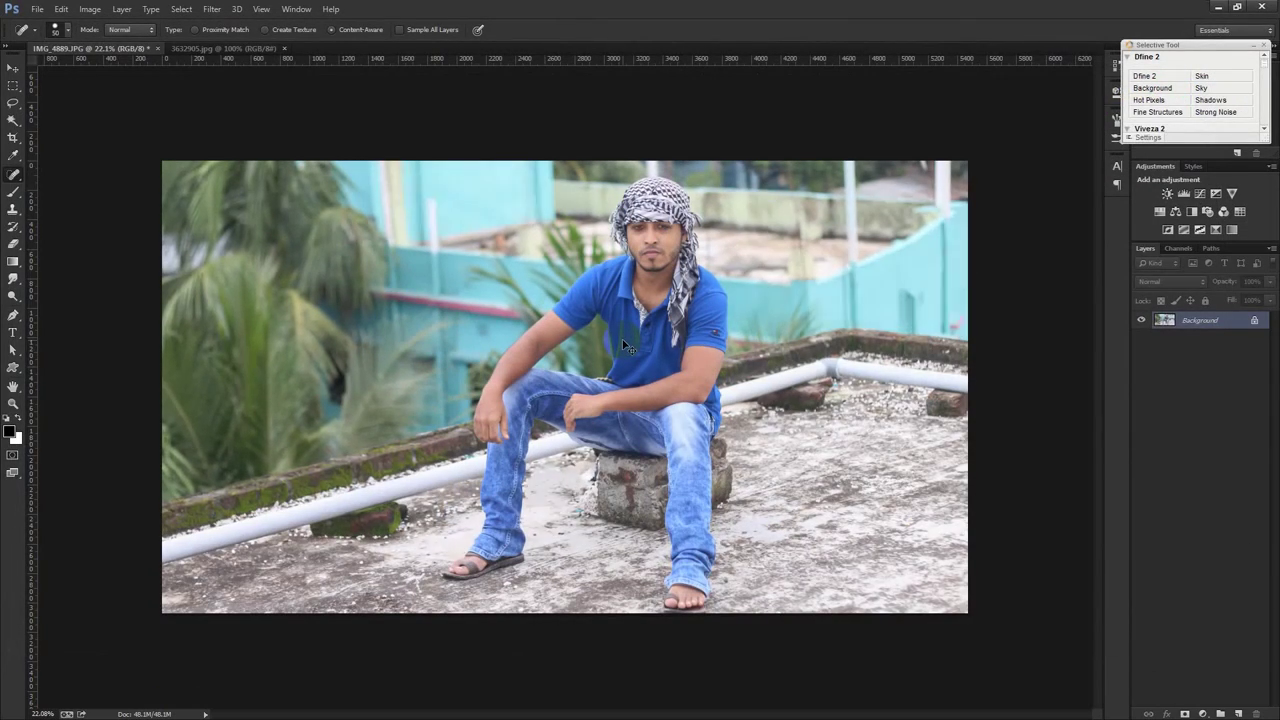
Switch to the Pen Tool in Path mode and place the first anchor on the rooftop ledge
click(13, 315)
scroll(158, 370, up, 2)
scroll(108, 503, up, 2)
scroll(120, 528, up, 2)
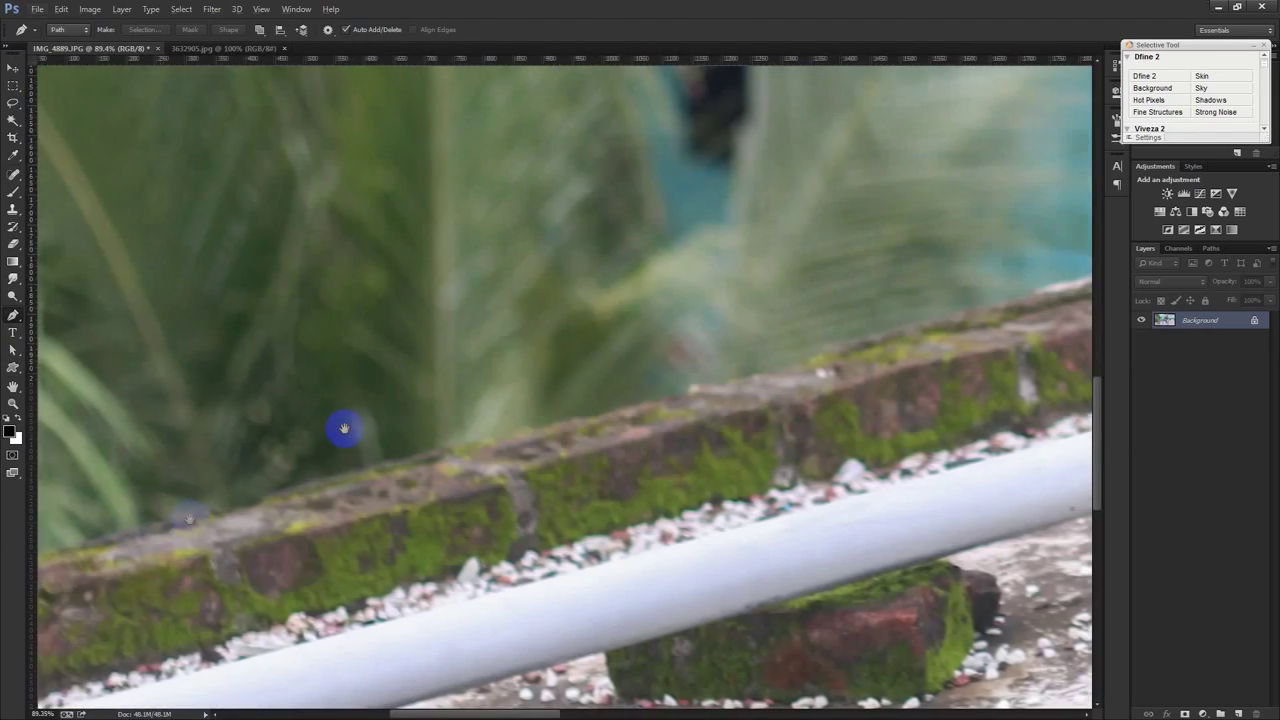
scroll(343, 429, up, 1)
click(225, 457)
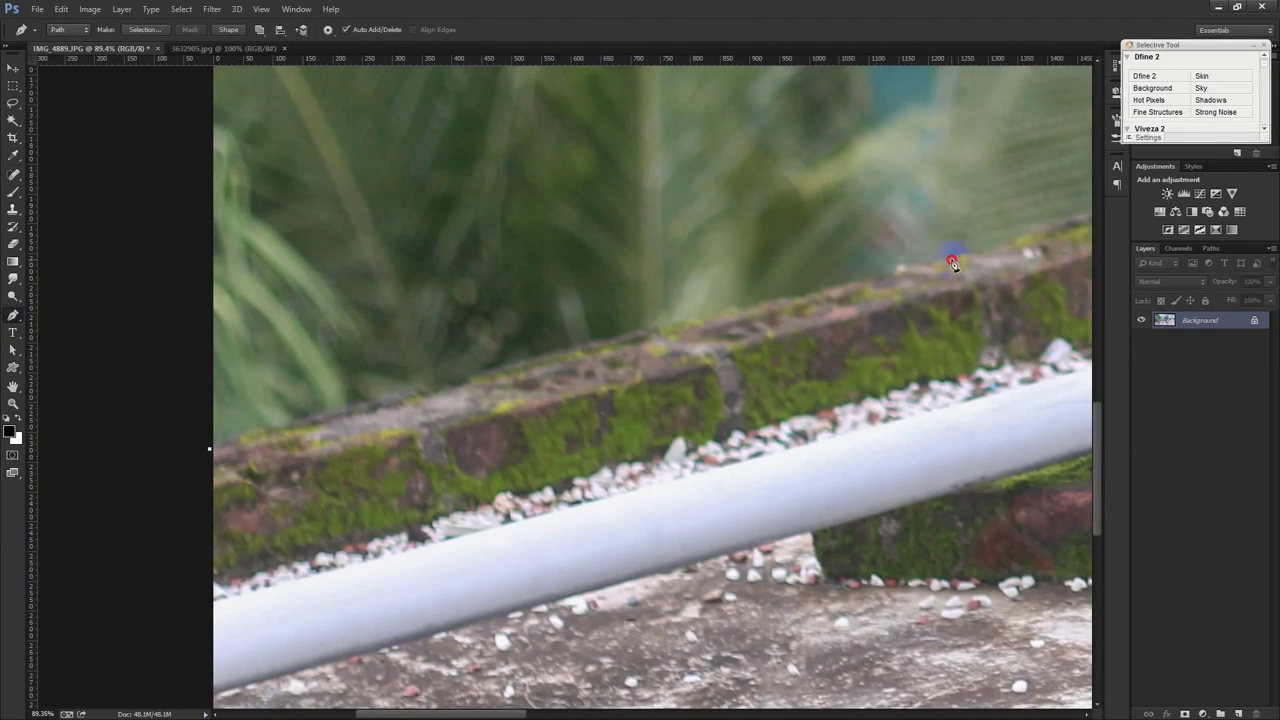
Extend the path with anchors up the edge of the man's hand and arm
scroll(953, 265, up, 1)
scroll(1000, 250, up, 2)
scroll(920, 143, up, 2)
scroll(920, 143, up, 1)
click(838, 280)
mouse_move(903, 84)
mouse_down()
mouse_move(600, 457)
mouse_move(671, 400)
mouse_up()
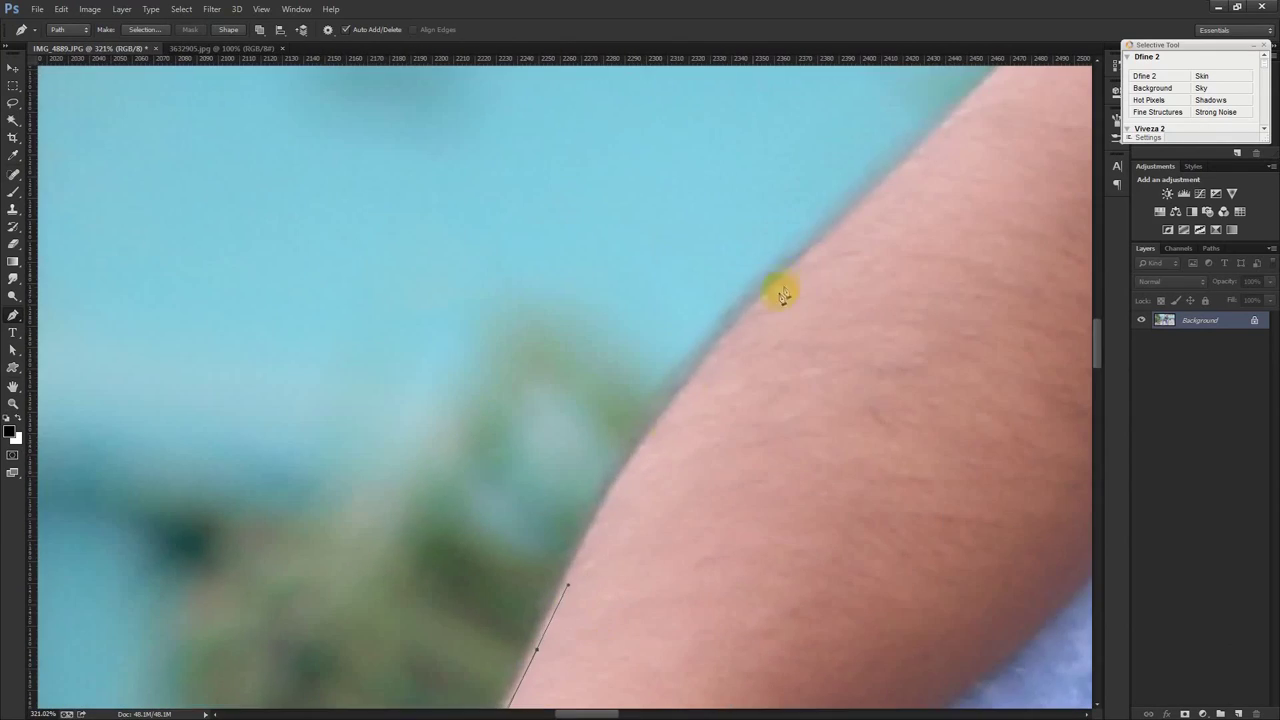
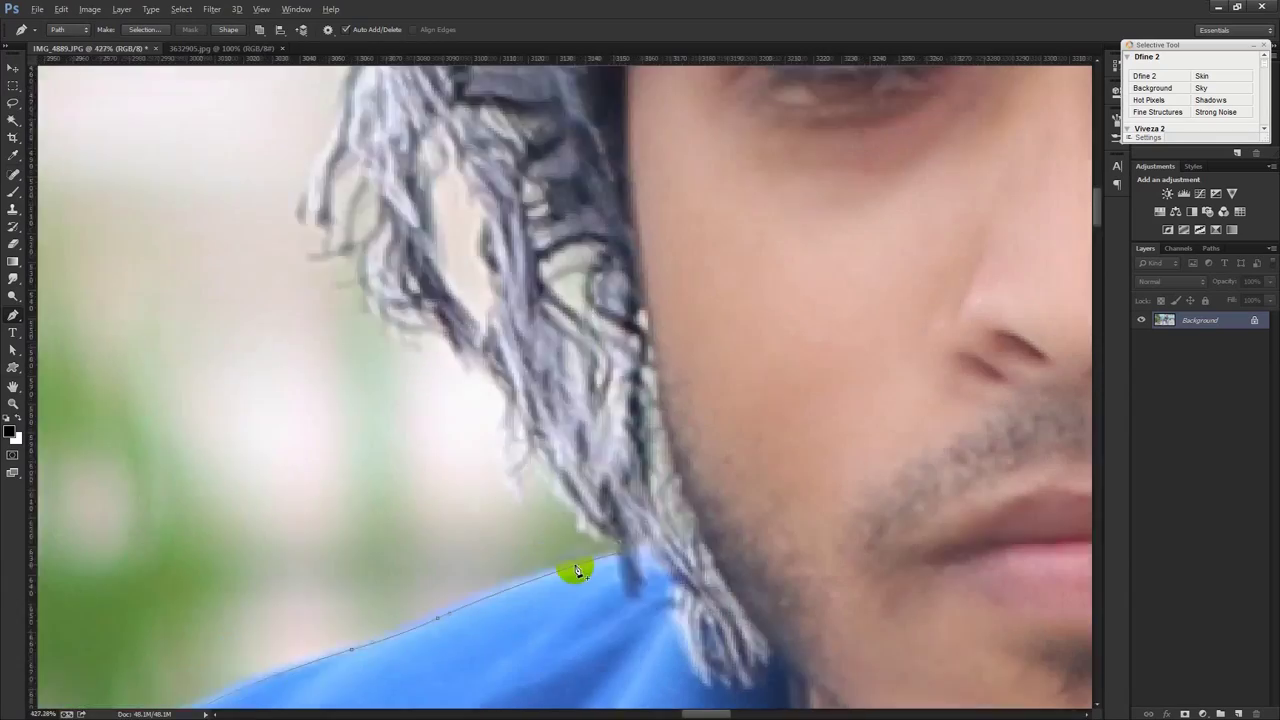
scroll(577, 569, down, 2)
Add pen anchors up the shoulder to the scarf and along its fringed side
click(505, 445)
click(485, 348)
click(532, 258)
Continue the path up the keffiyeh's edge with a curved anchor over its rounded top
scroll(560, 245, up, 1)
click(643, 320)
drag(771, 286, 834, 286)
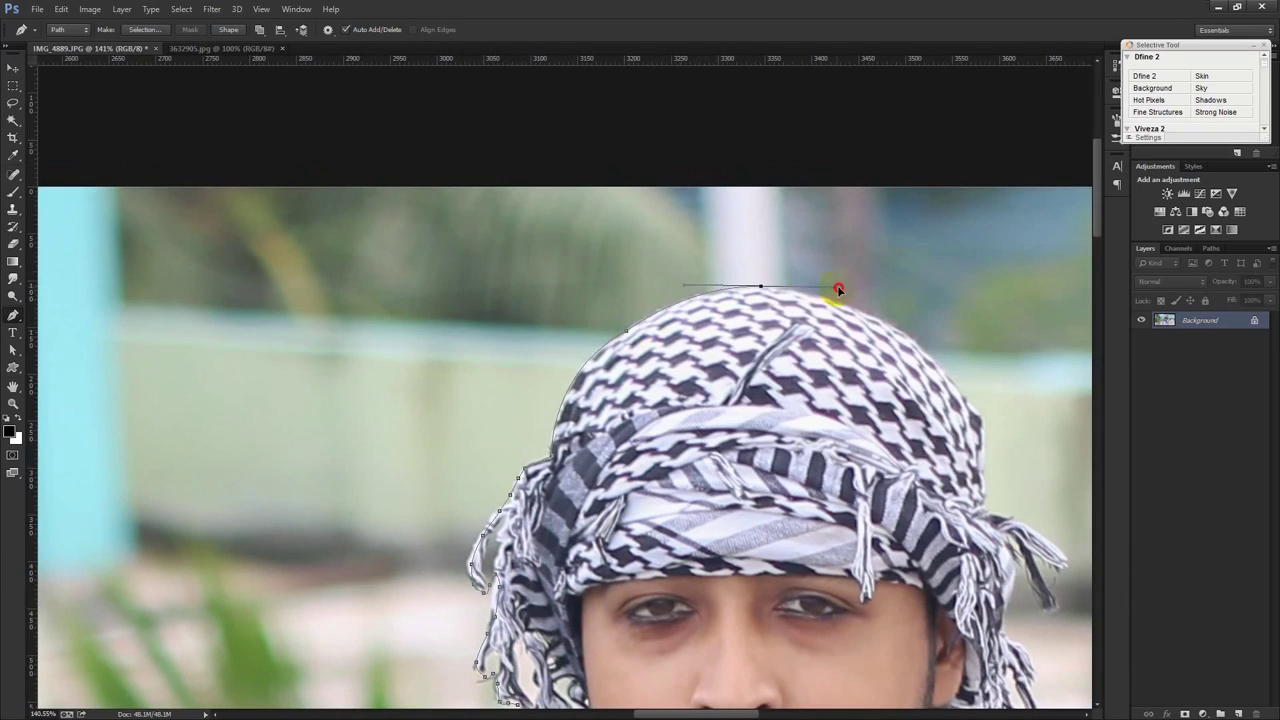
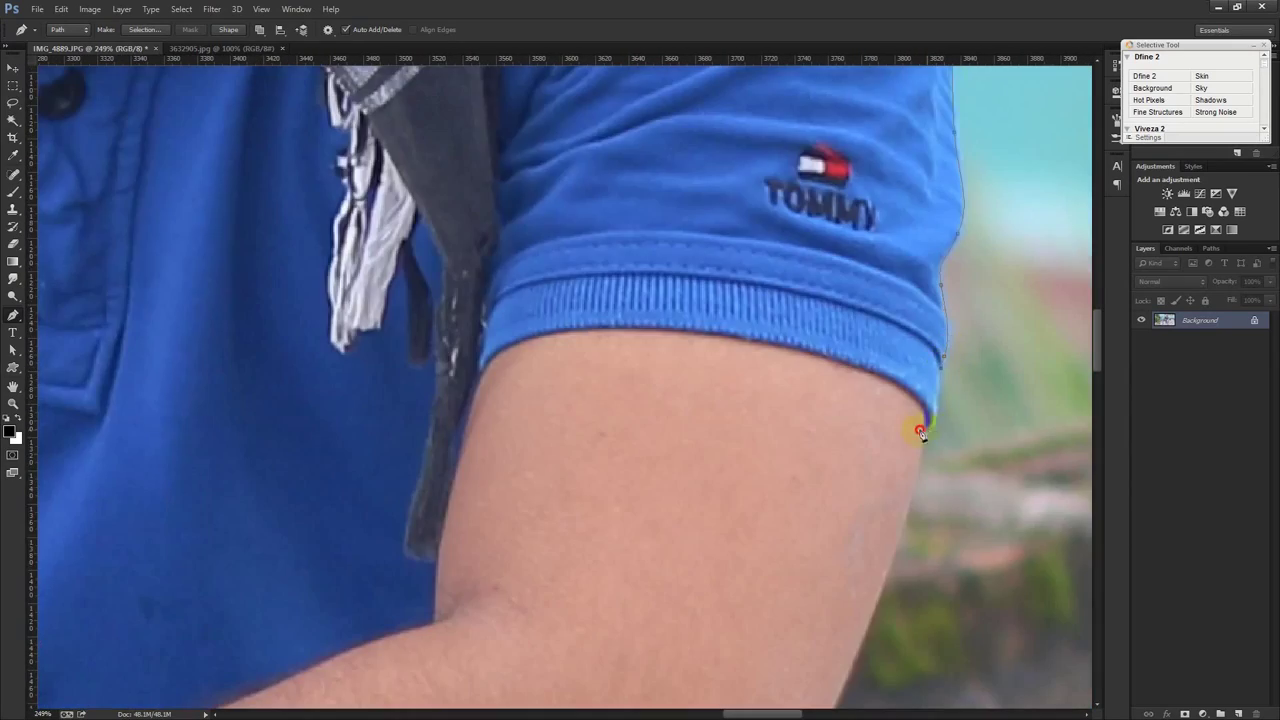
Extend the Pen path along the concrete ledge and below the image, then close it
scroll(909, 371, down, 3)
scroll(877, 406, down, 2)
scroll(877, 406, right, 3)
click(557, 386)
click(668, 363)
scroll(703, 381, down, 4)
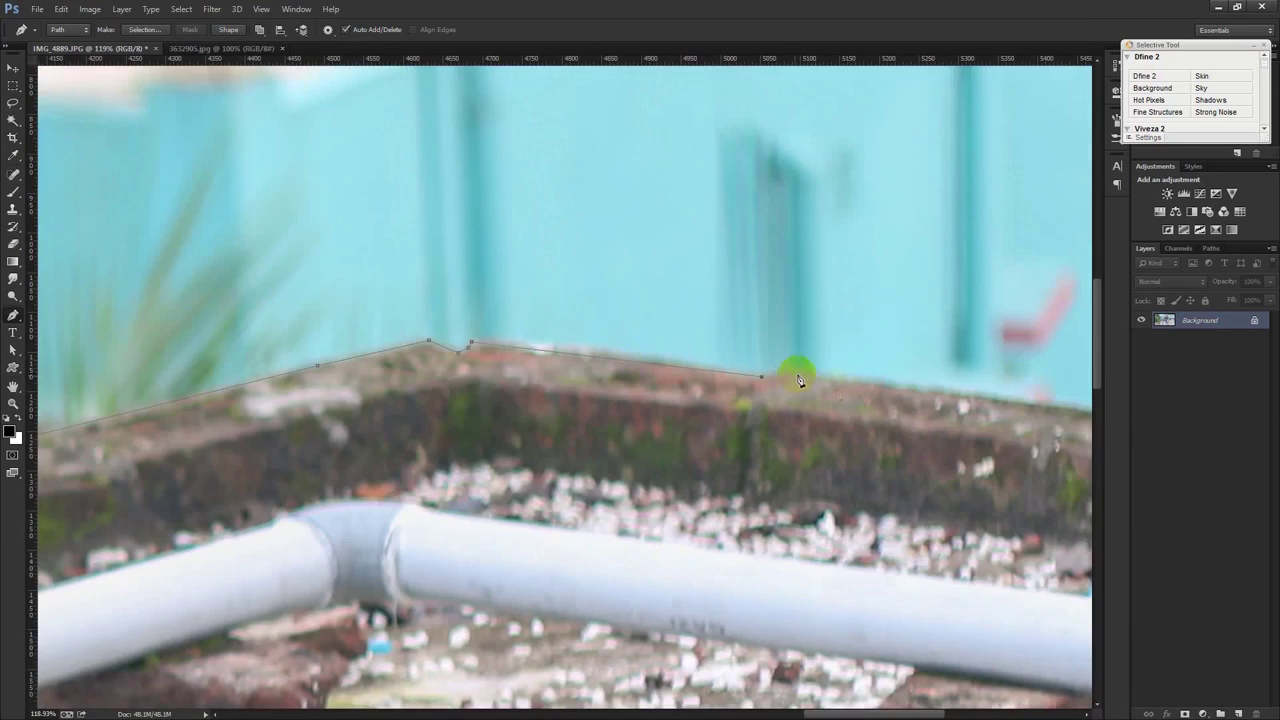
scroll(797, 371, down, 4)
click(919, 633)
click(147, 577)
click(229, 488)
key(Return)
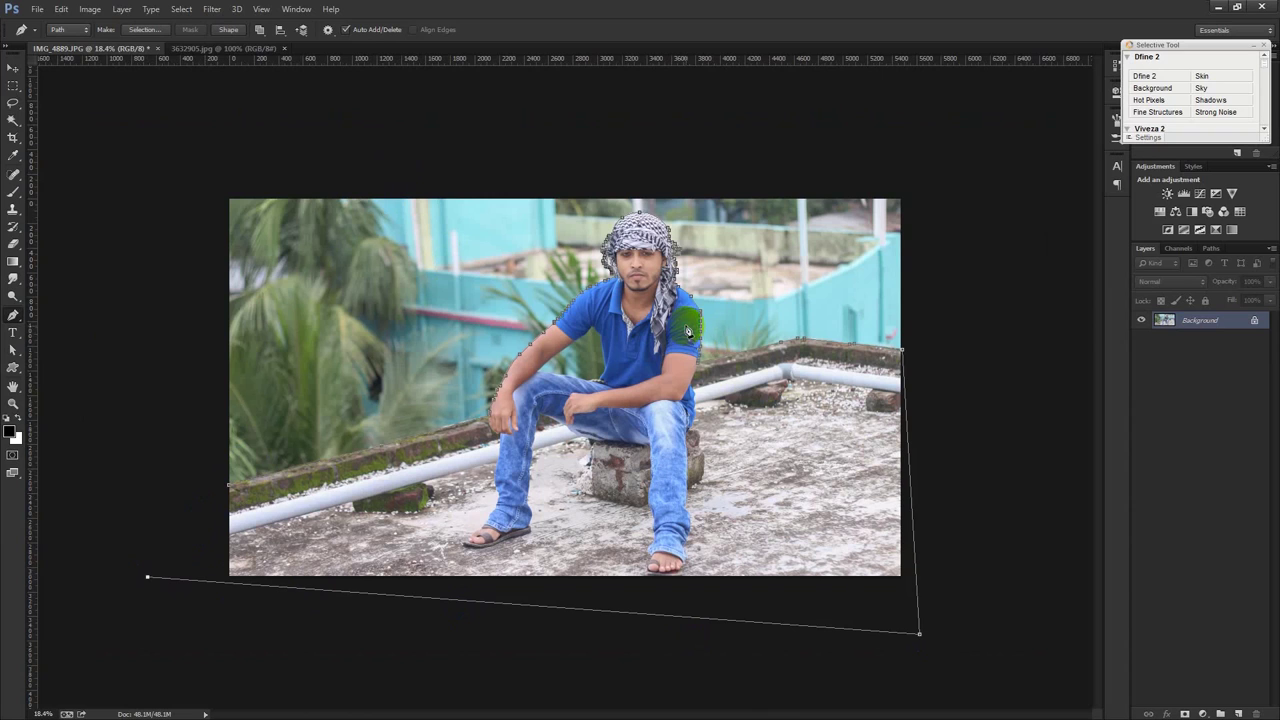
Make a selection from the path with Feather 0 and add a layer mask to Layer 0
right_click(688, 330)
click(740, 390)
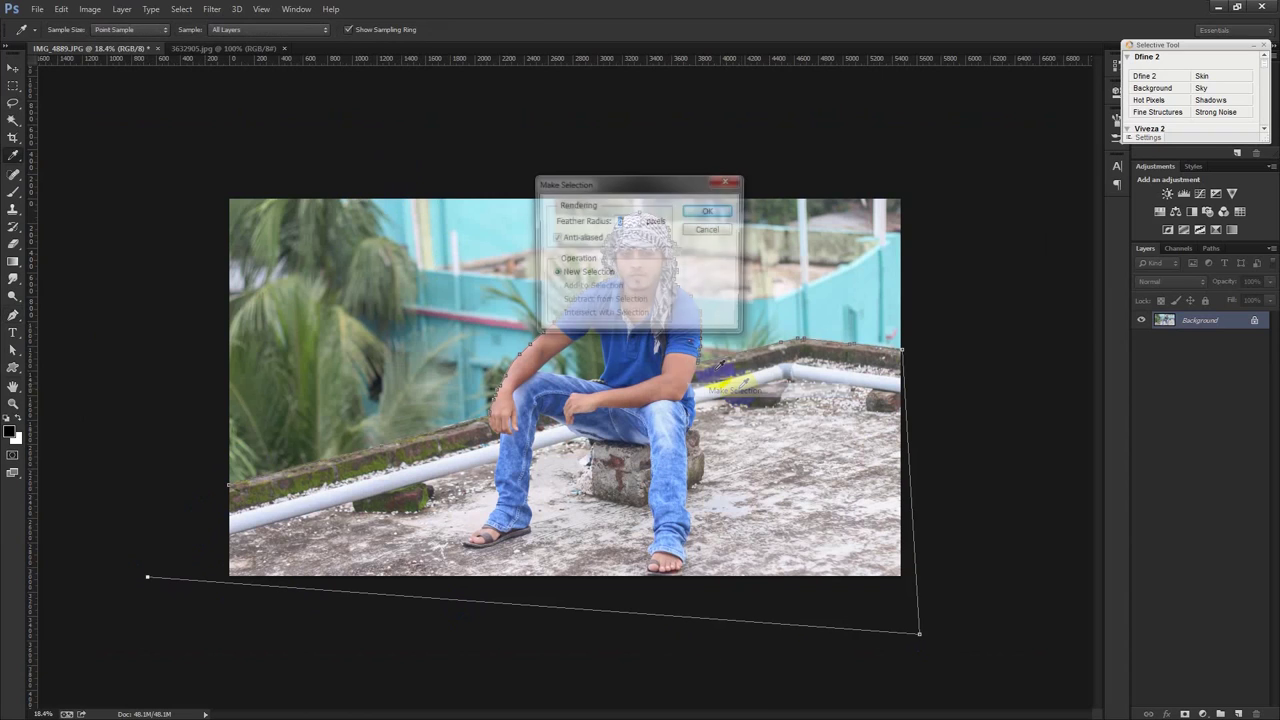
click(708, 215)
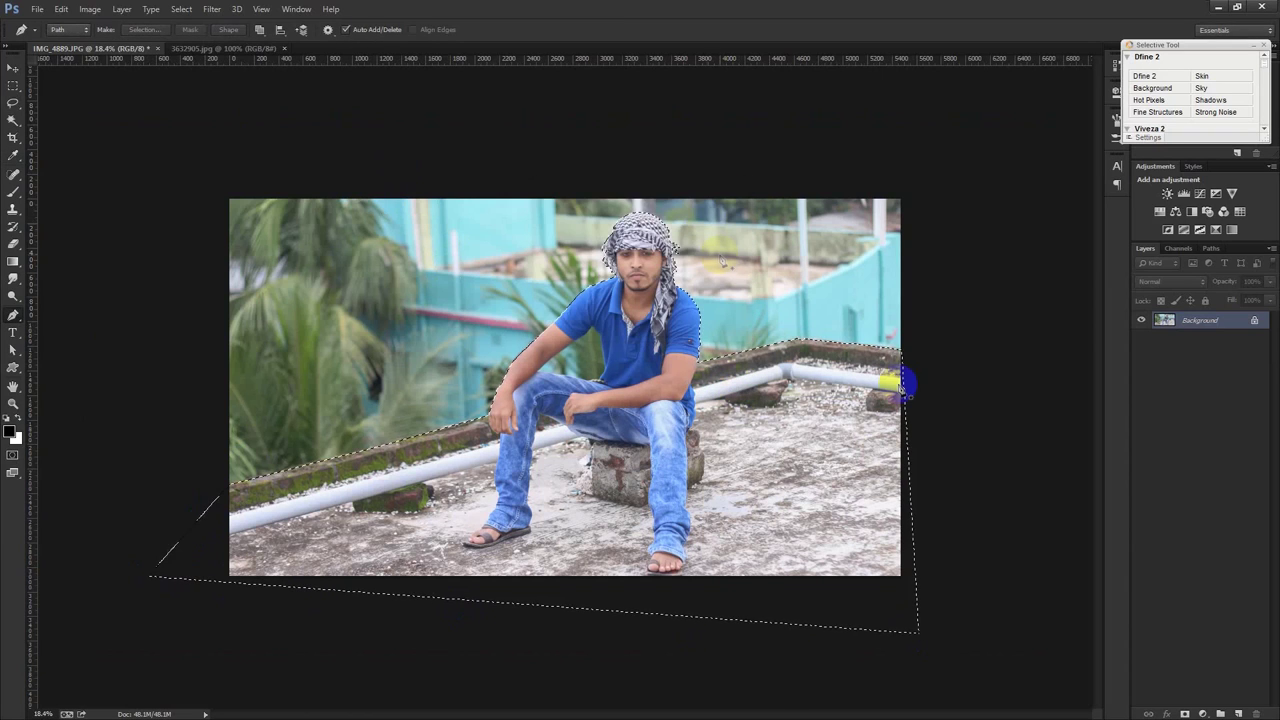
click(1203, 713)
click(1014, 606)
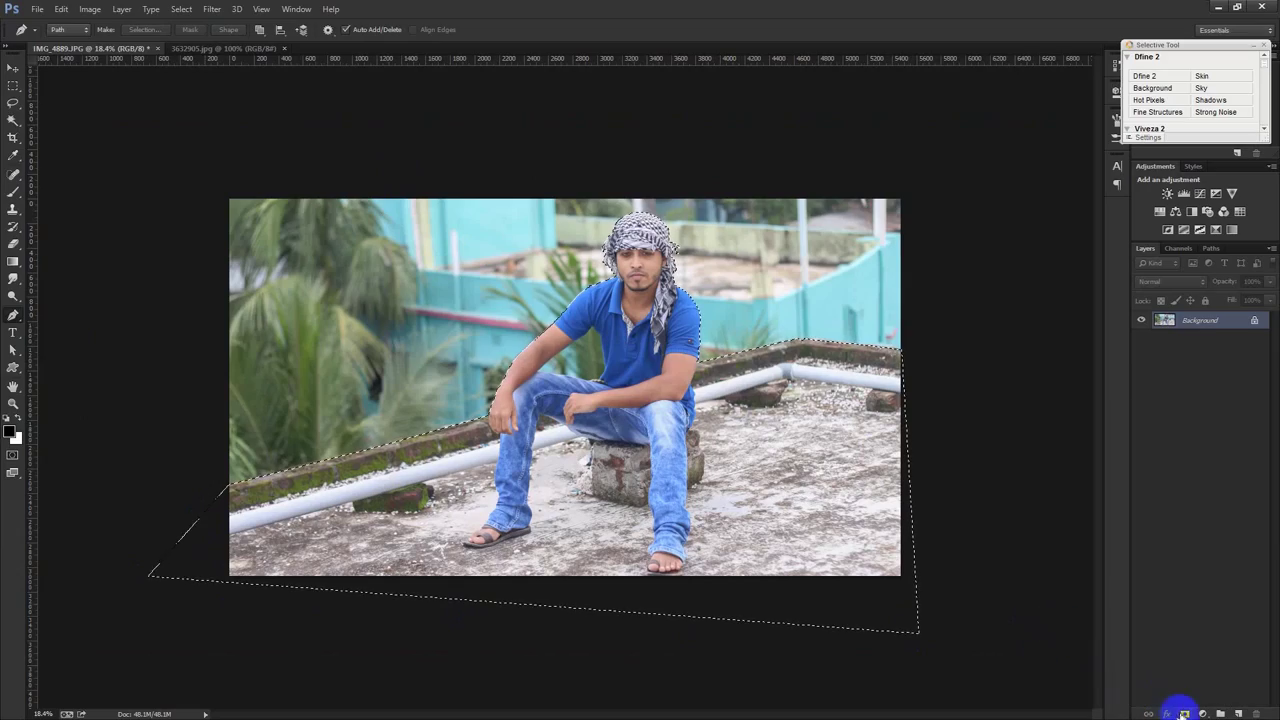
click(1184, 713)
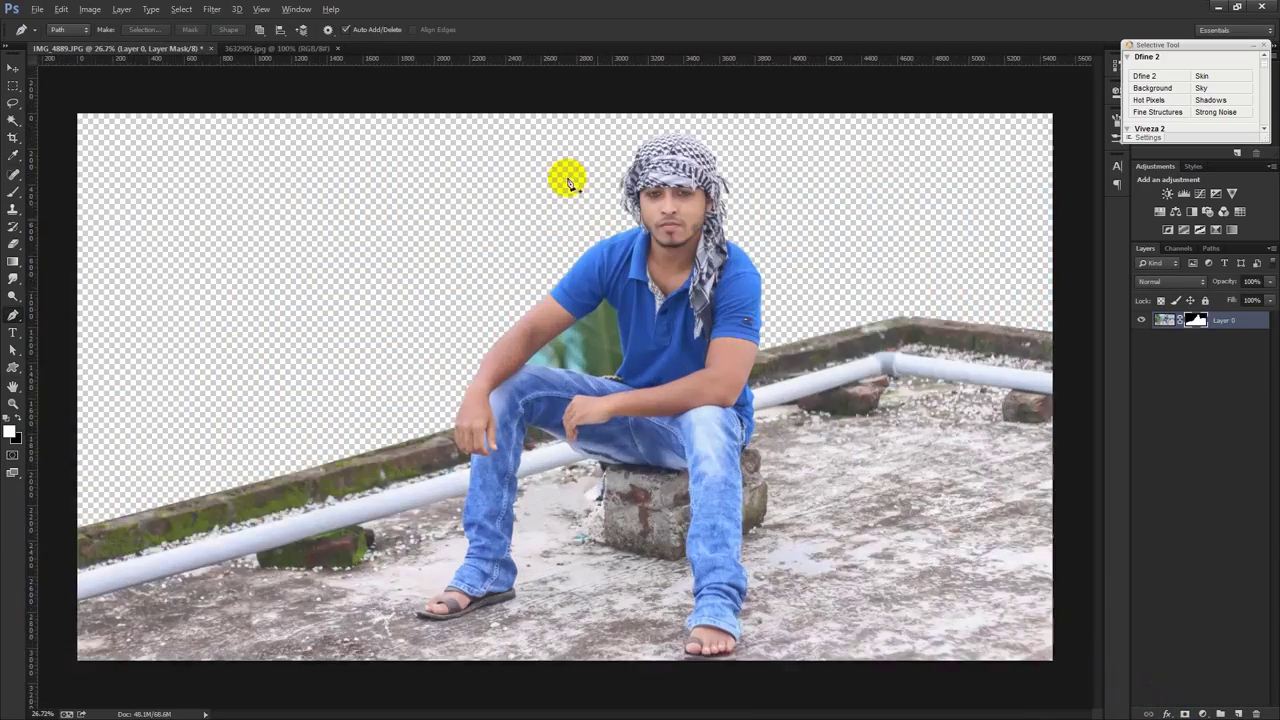
Pen-trace the background gap along the upper arm and the blue sleeve's edge
scroll(566, 177, up, 3)
scroll(606, 458, up, 2)
scroll(543, 457, up, 2)
scroll(451, 443, up, 2)
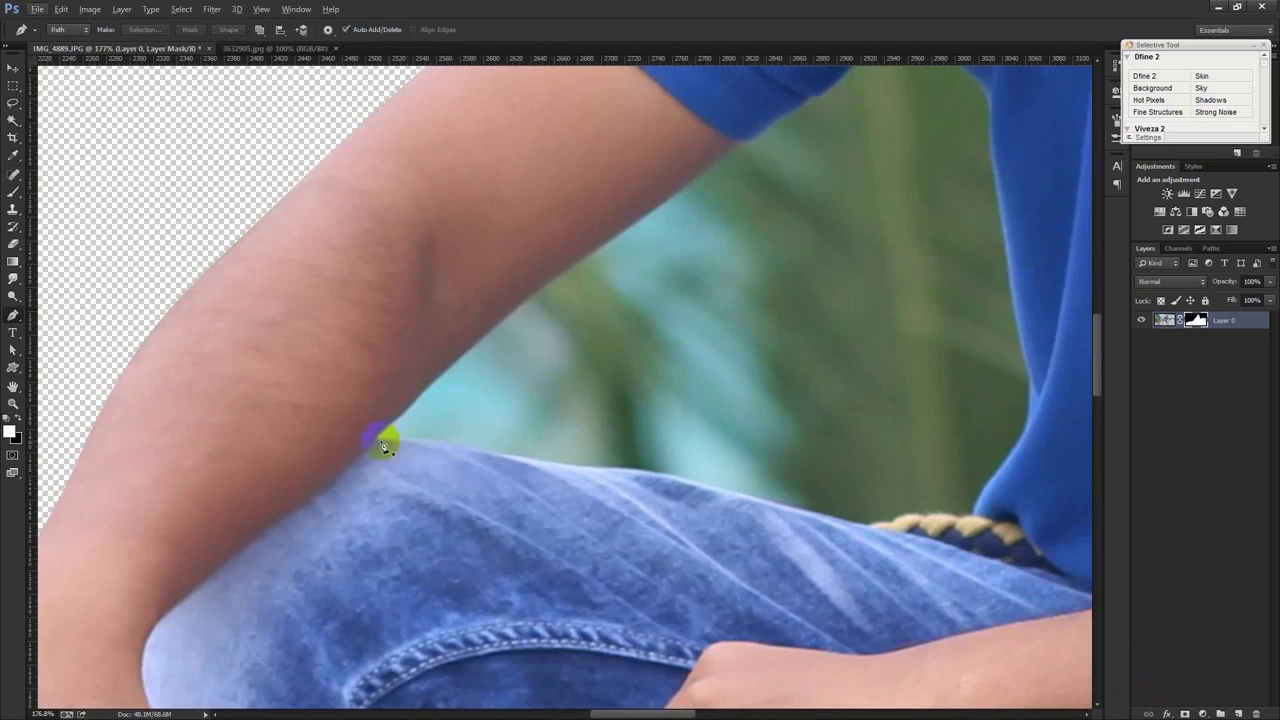
click(424, 391)
click(492, 325)
click(550, 282)
drag(790, 120, 705, 275)
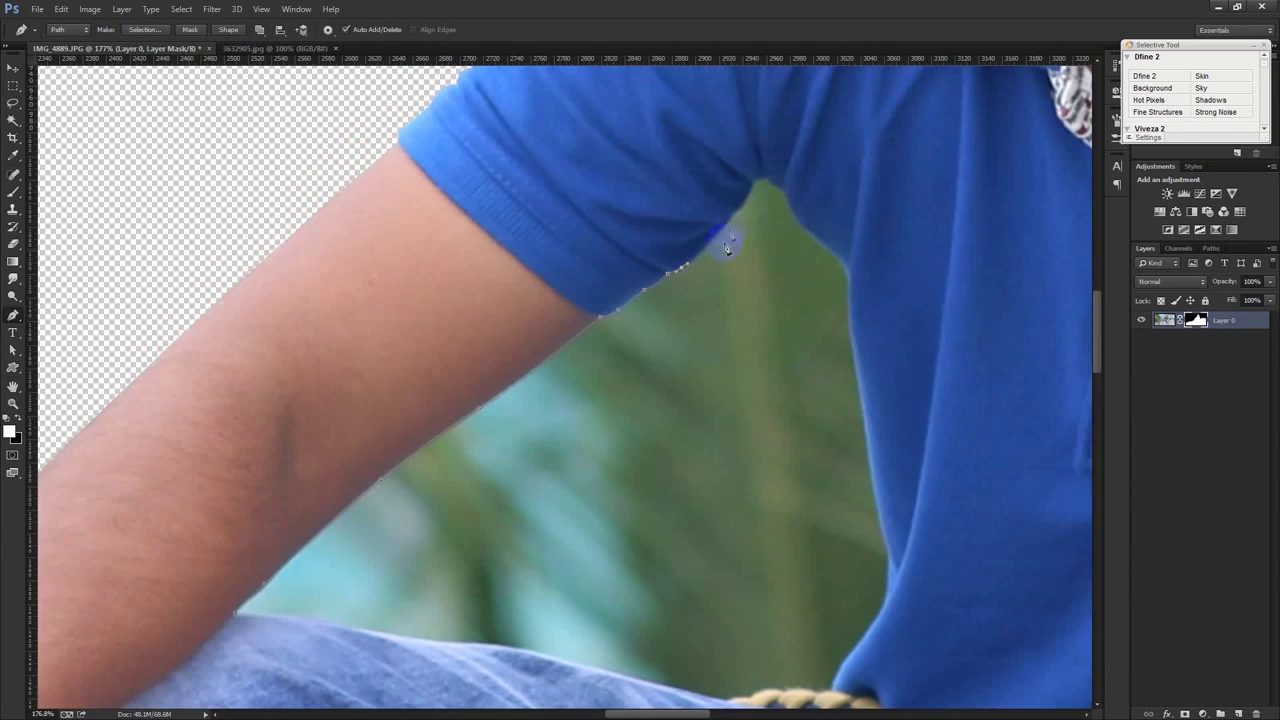
click(849, 288)
click(847, 313)
click(868, 450)
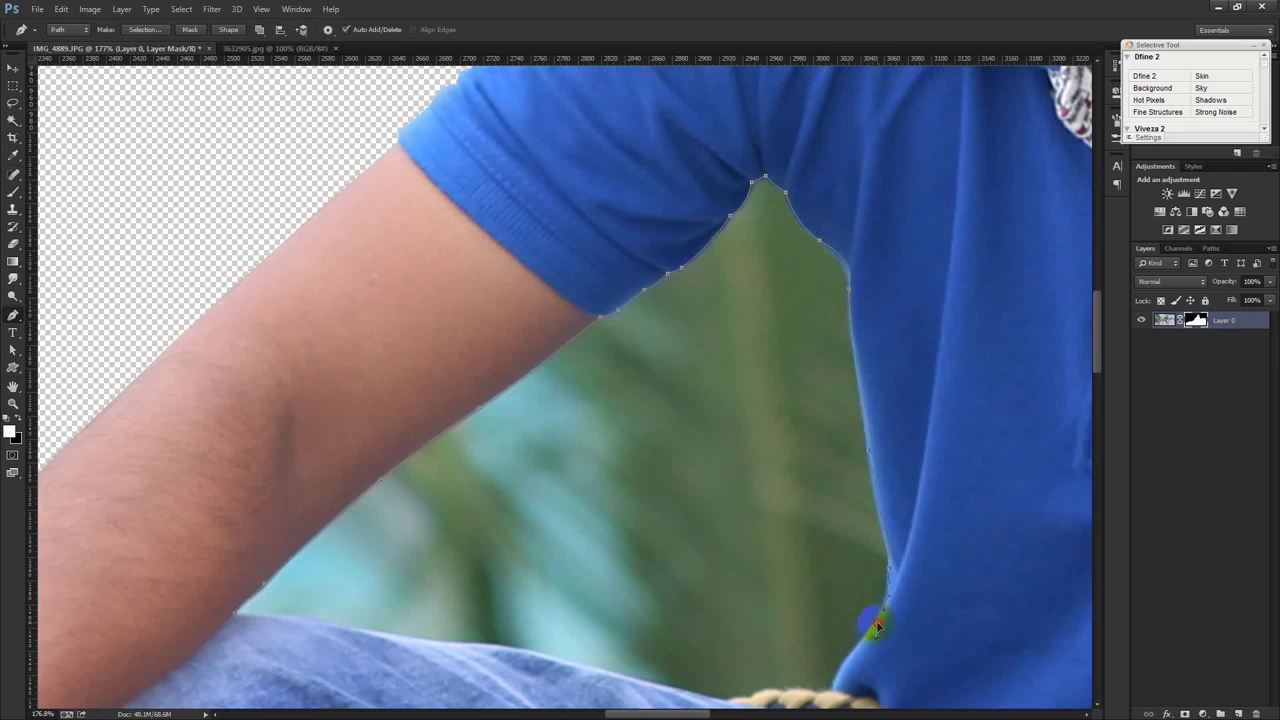
Continue the outline along the top of the jeans and close it around the gap
drag(767, 705, 840, 595)
click(645, 550)
click(536, 533)
click(474, 524)
click(404, 512)
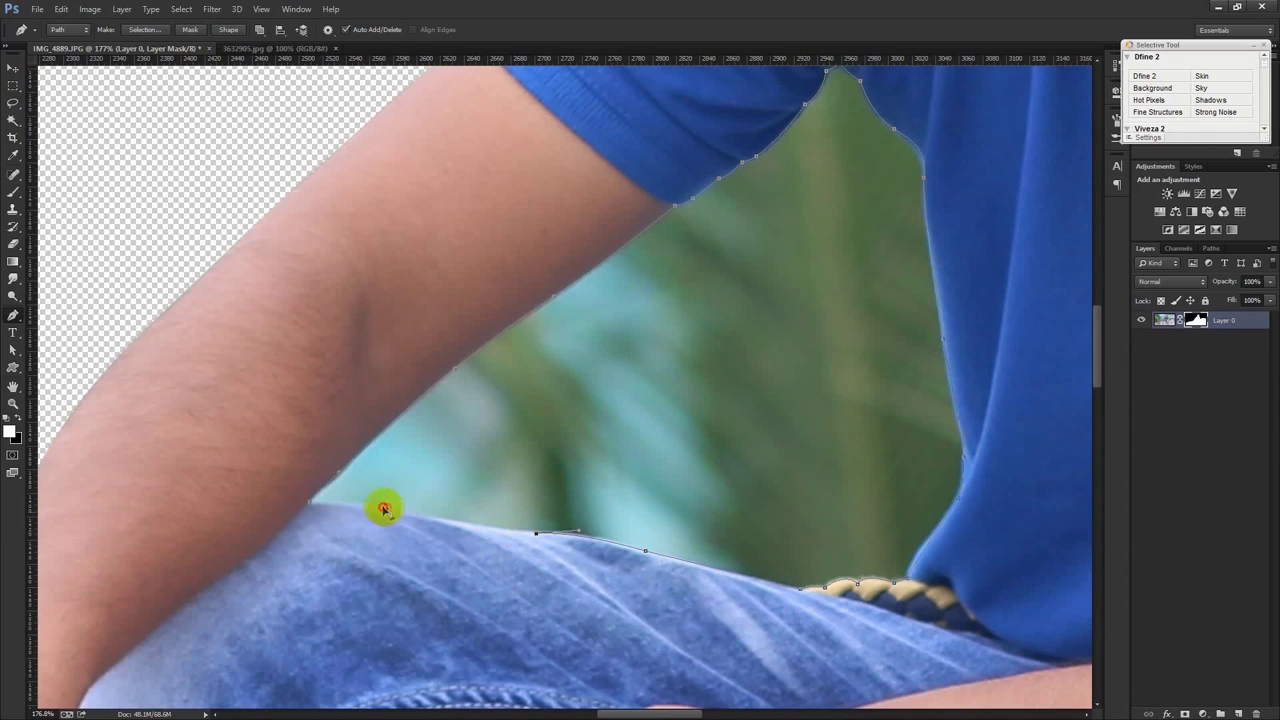
click(335, 500)
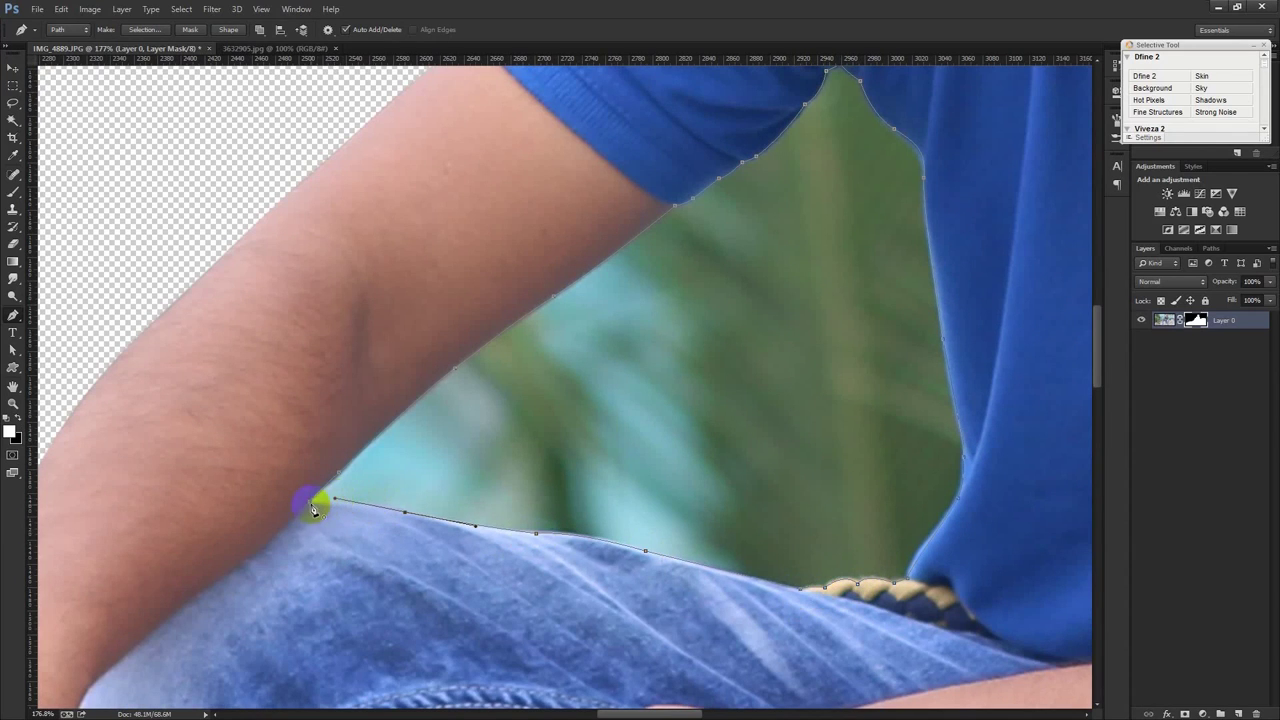
click(311, 504)
Select the gap outline, delete it from the mask, and fit the image on screen
key(ctrl+Return)
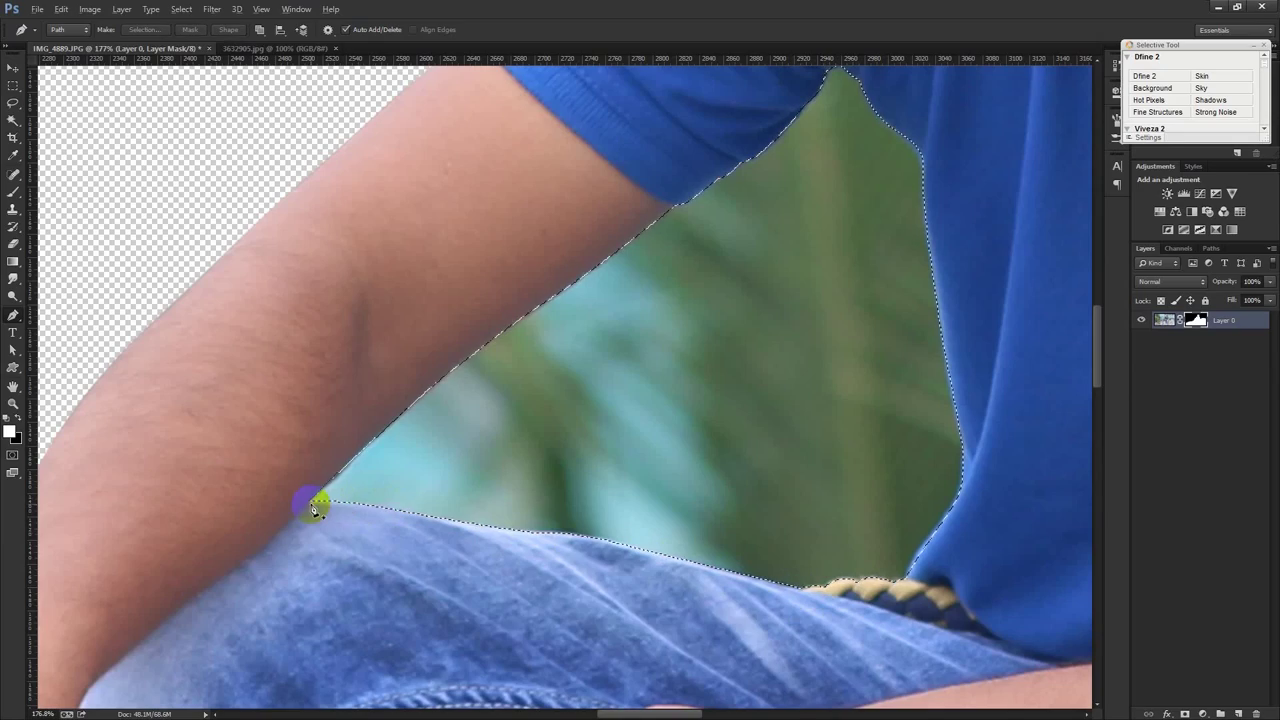
key(Delete)
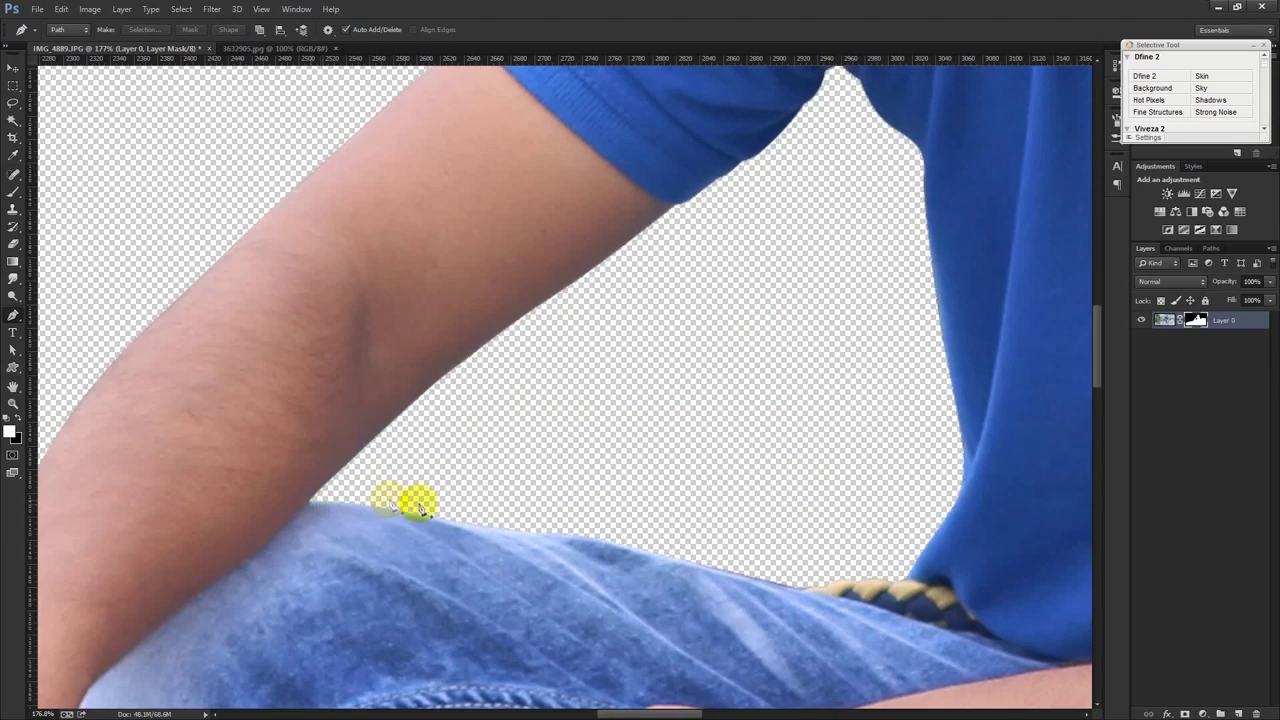
key(ctrl+0)
scroll(573, 230, up, 2)
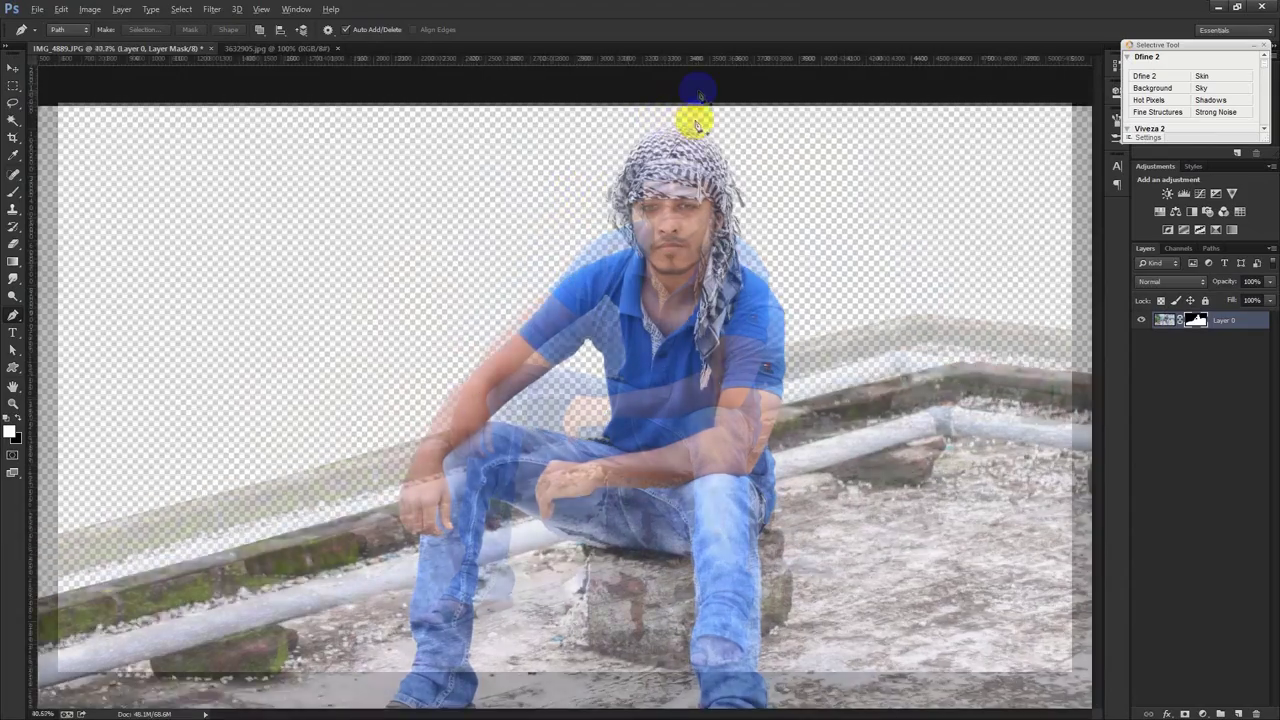
Open Refine Mask from the layer mask's context menu
scroll(691, 114, up, 2)
scroll(677, 180, up, 2)
scroll(420, 363, up, 2)
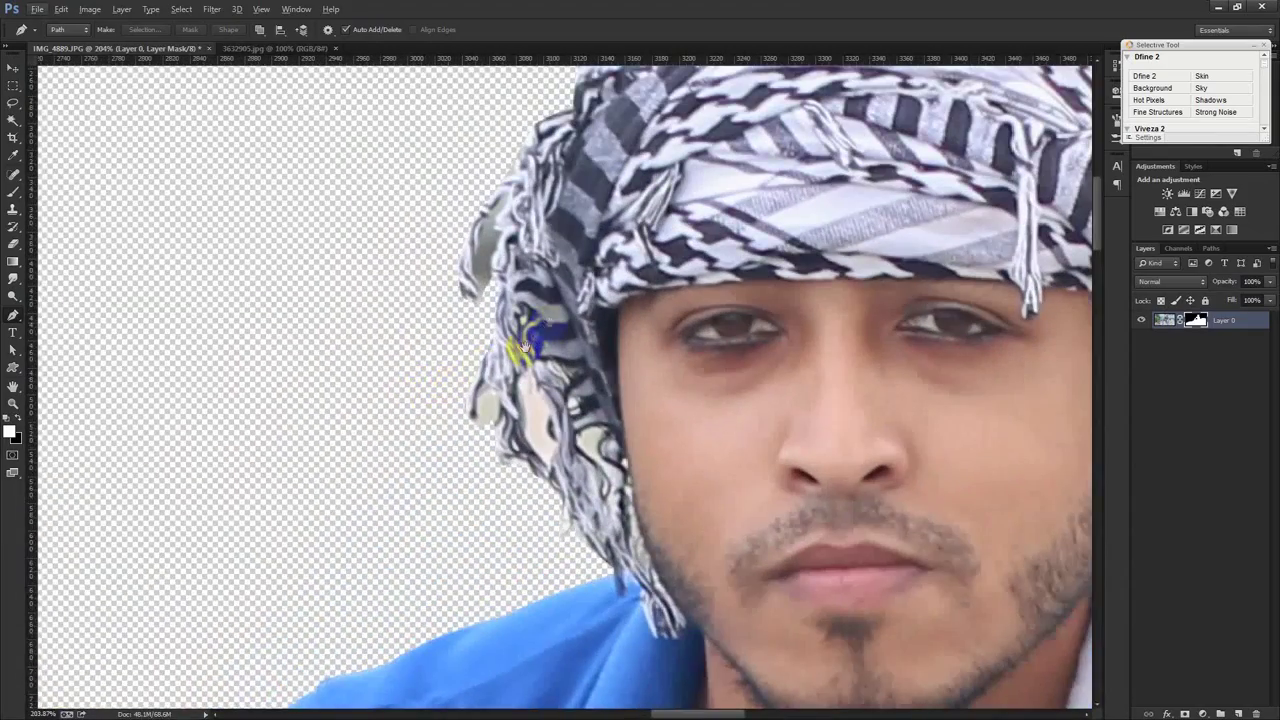
scroll(480, 370, down, 1)
scroll(340, 375, down, 1)
scroll(355, 403, down, 1)
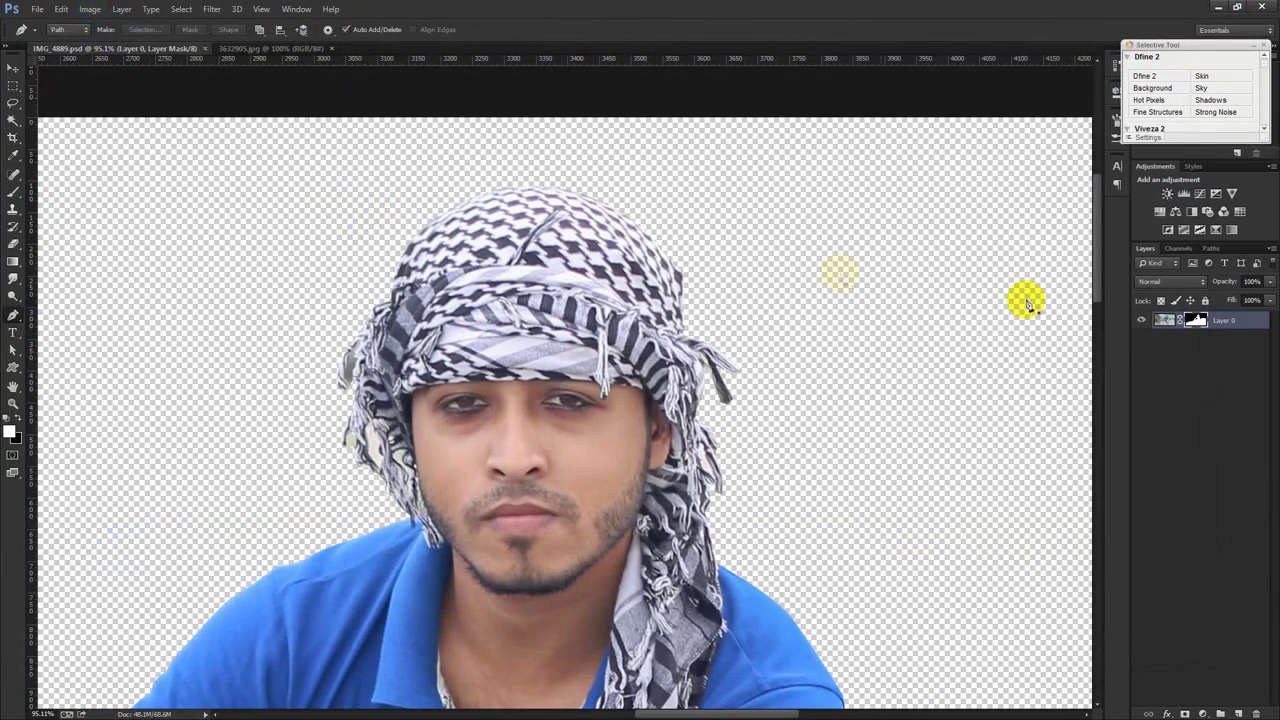
right_click(1206, 318)
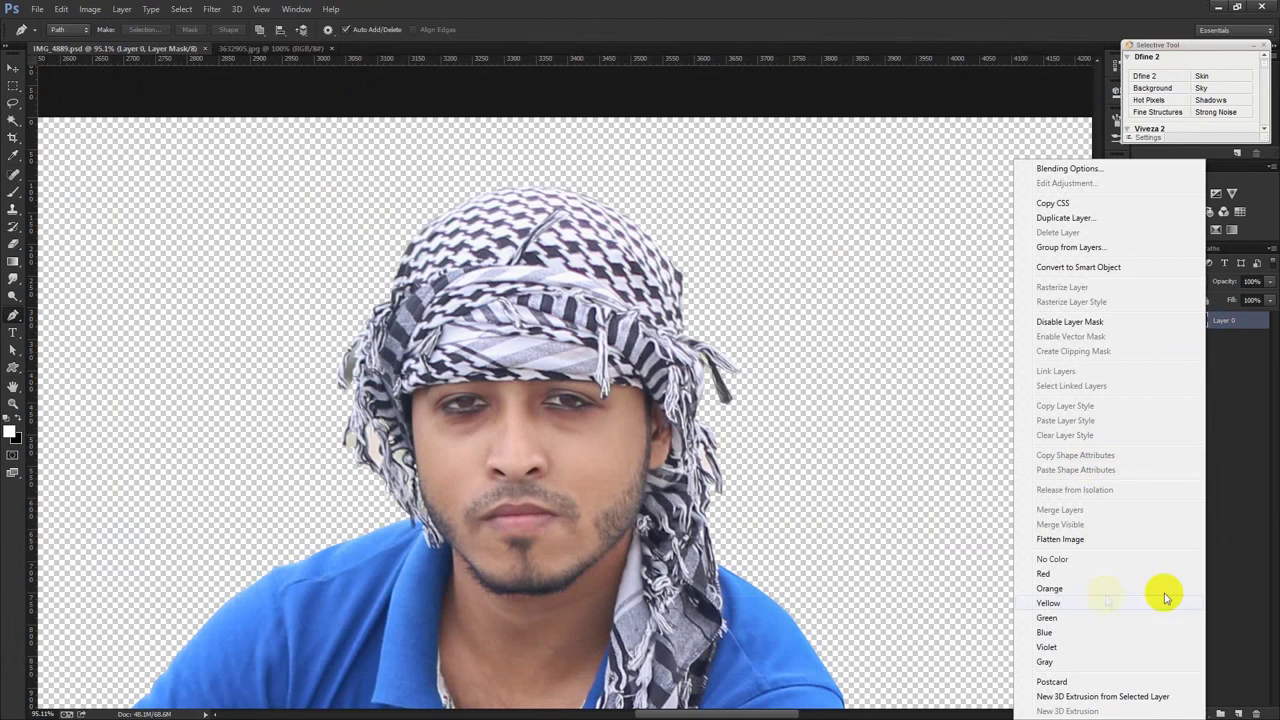
click(1254, 522)
right_click(1197, 321)
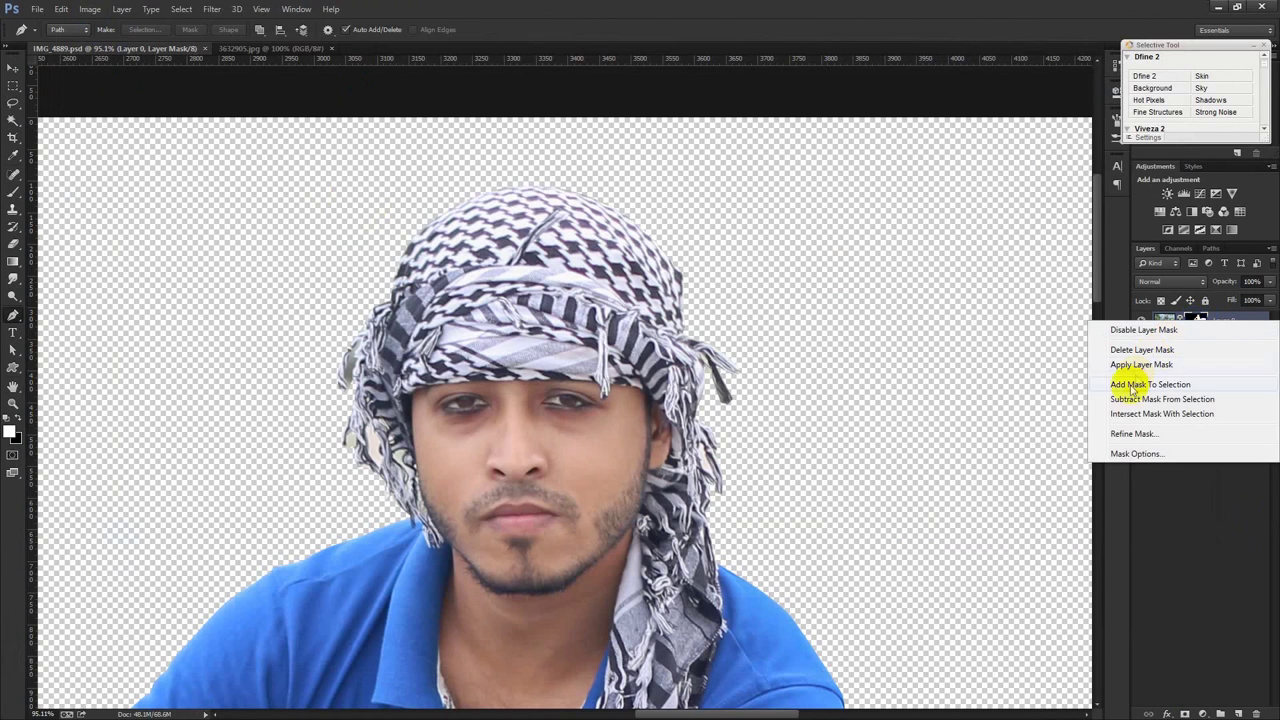
click(1131, 434)
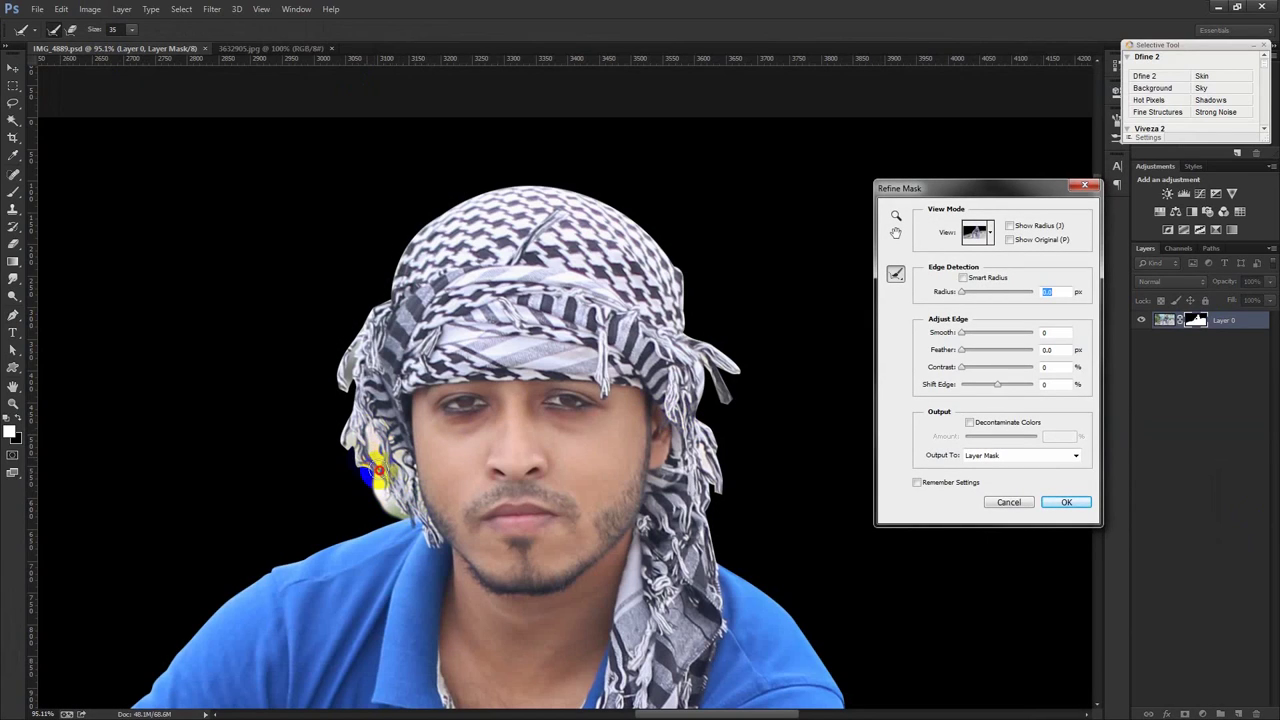
Brush the headscarf's right edge, dismiss the memory errors, and cancel Refine Mask
mouse_move(352, 433)
mouse_down()
mouse_move(329, 386)
mouse_move(354, 320)
mouse_move(449, 194)
mouse_move(503, 177)
mouse_move(566, 180)
mouse_move(650, 221)
mouse_move(684, 295)
mouse_up()
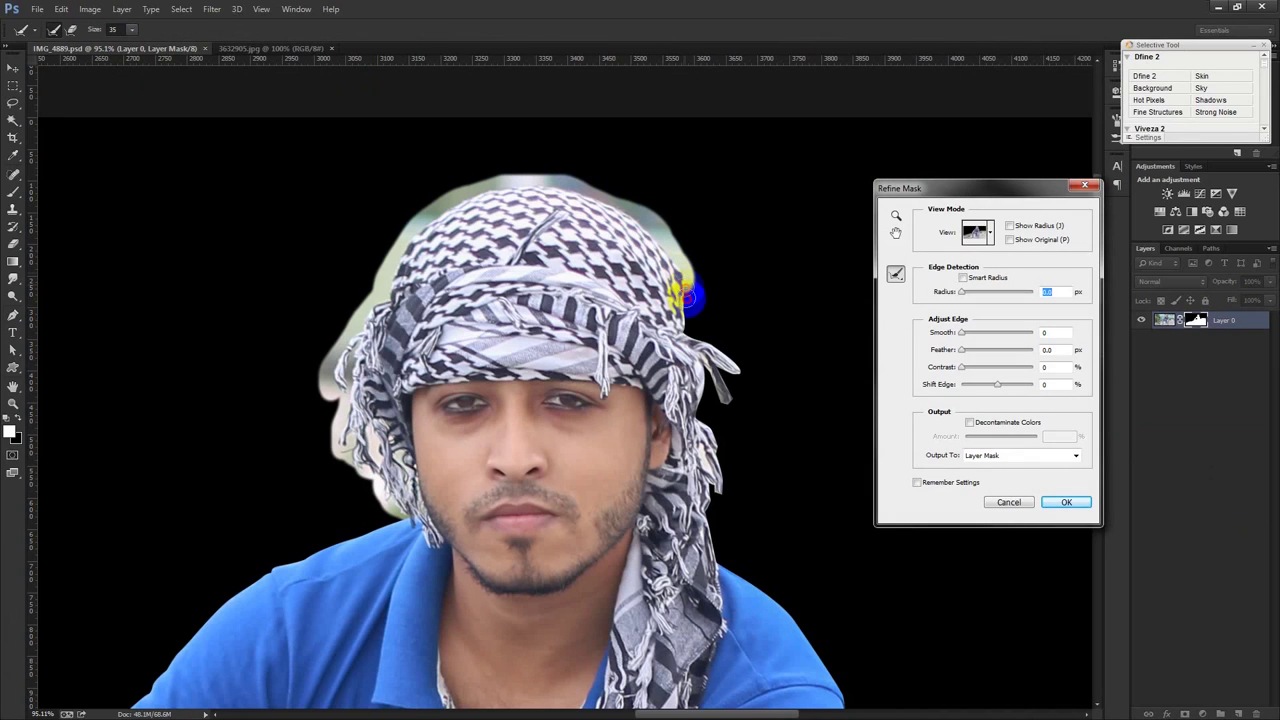
mouse_move(698, 341)
mouse_down()
mouse_move(734, 354)
mouse_move(723, 349)
mouse_move(722, 466)
mouse_move(708, 456)
mouse_up()
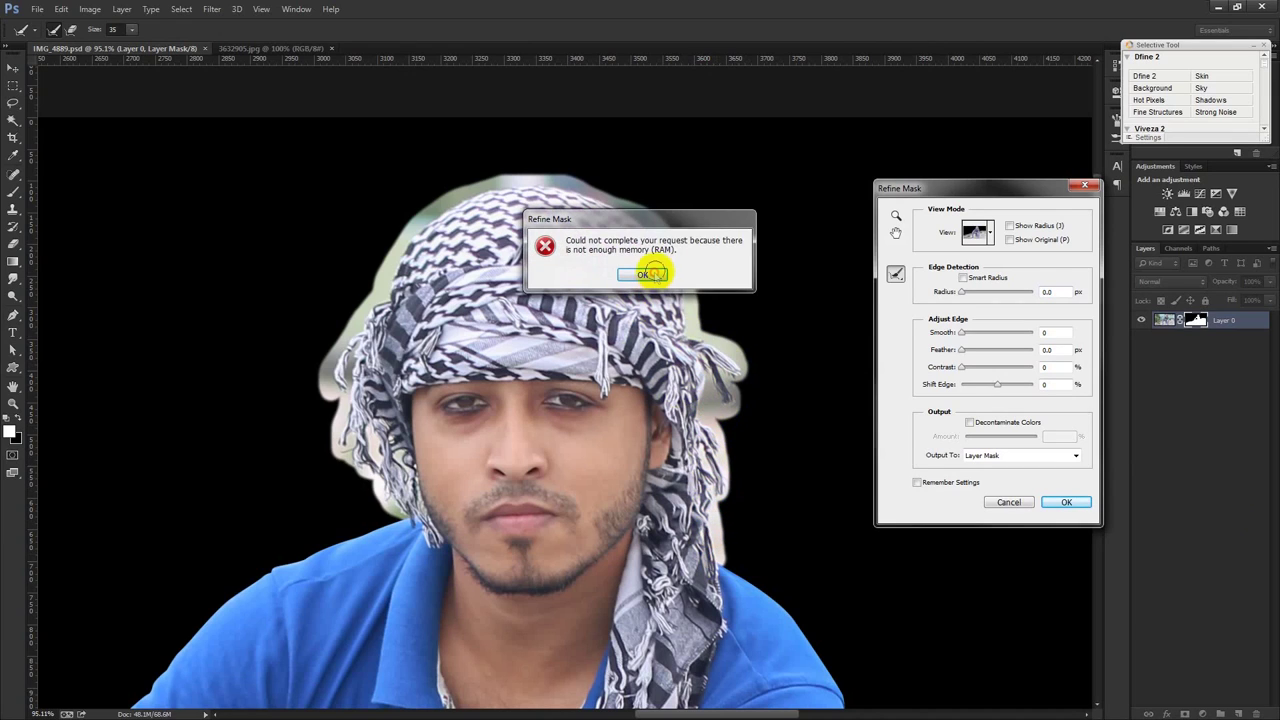
click(648, 274)
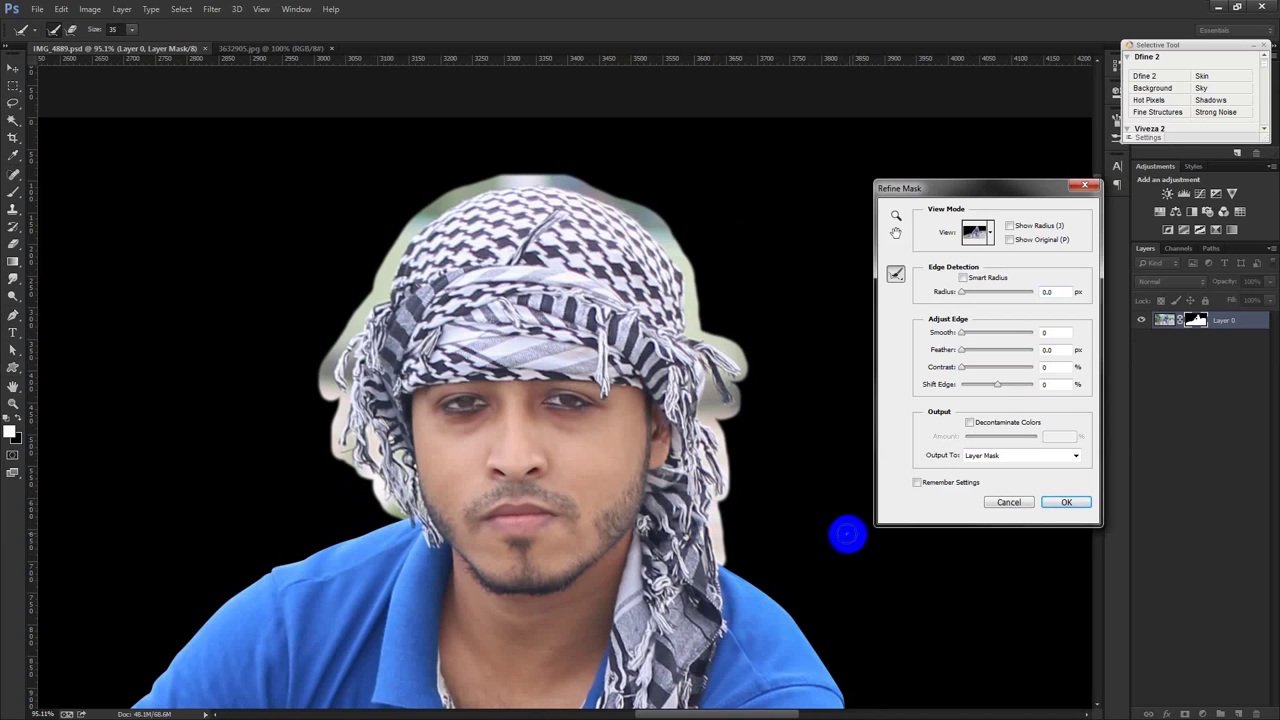
mouse_move(708, 507)
mouse_down()
mouse_move(708, 462)
mouse_move(771, 534)
mouse_up()
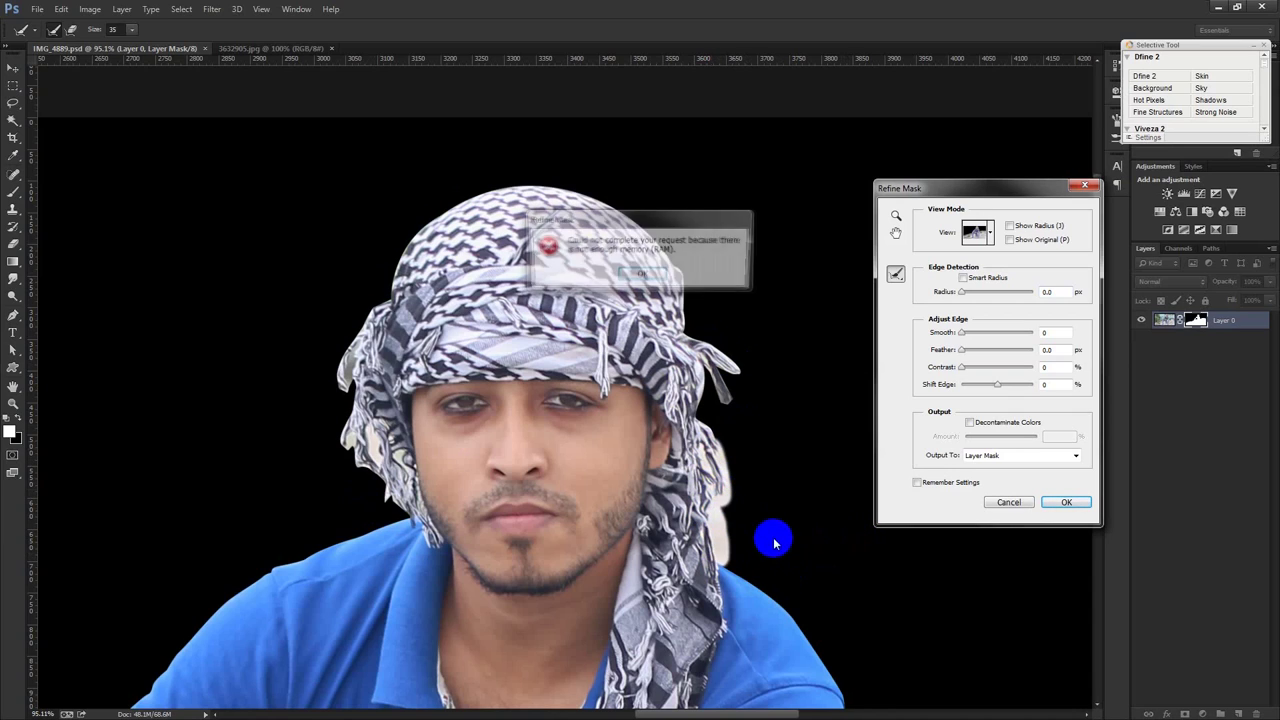
click(648, 276)
click(1062, 502)
Open the Image Size dialog from the Image menu
key(p)
click(90, 10)
click(106, 108)
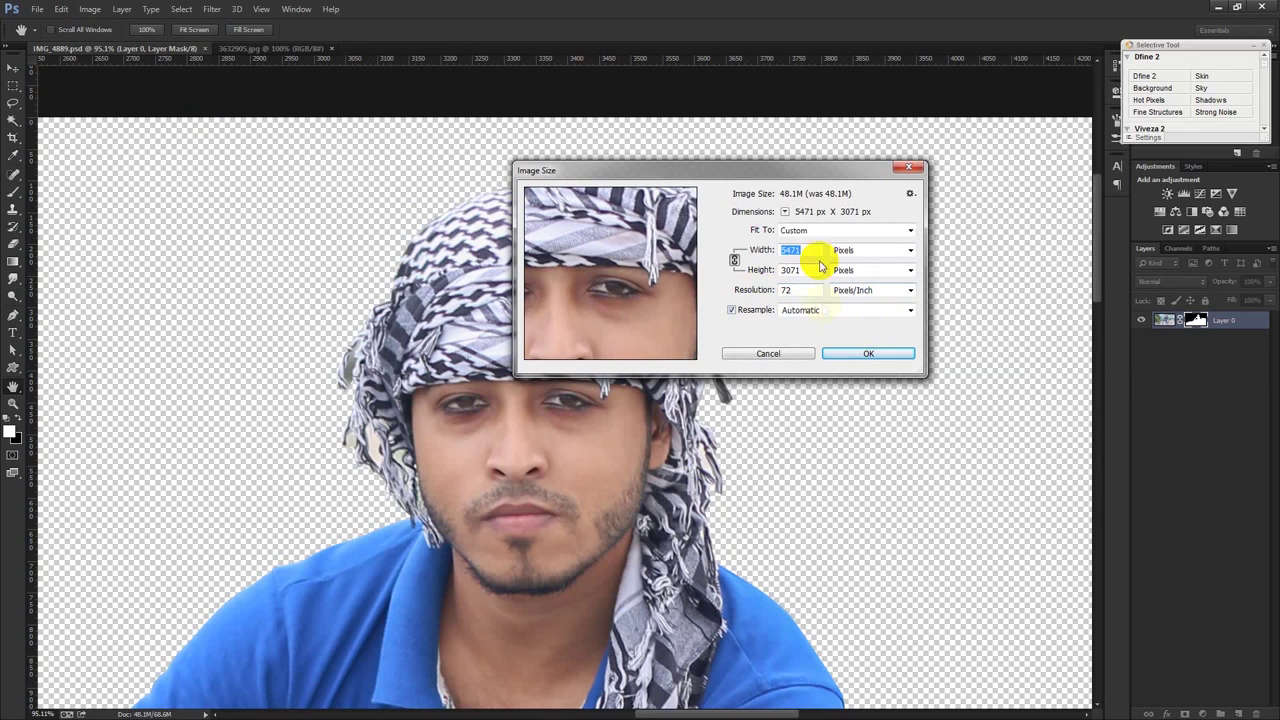
Resize the image to 2500 px wide (1404 px high) and zoom in on the head
drag(762, 250, 703, 255)
text(2500)
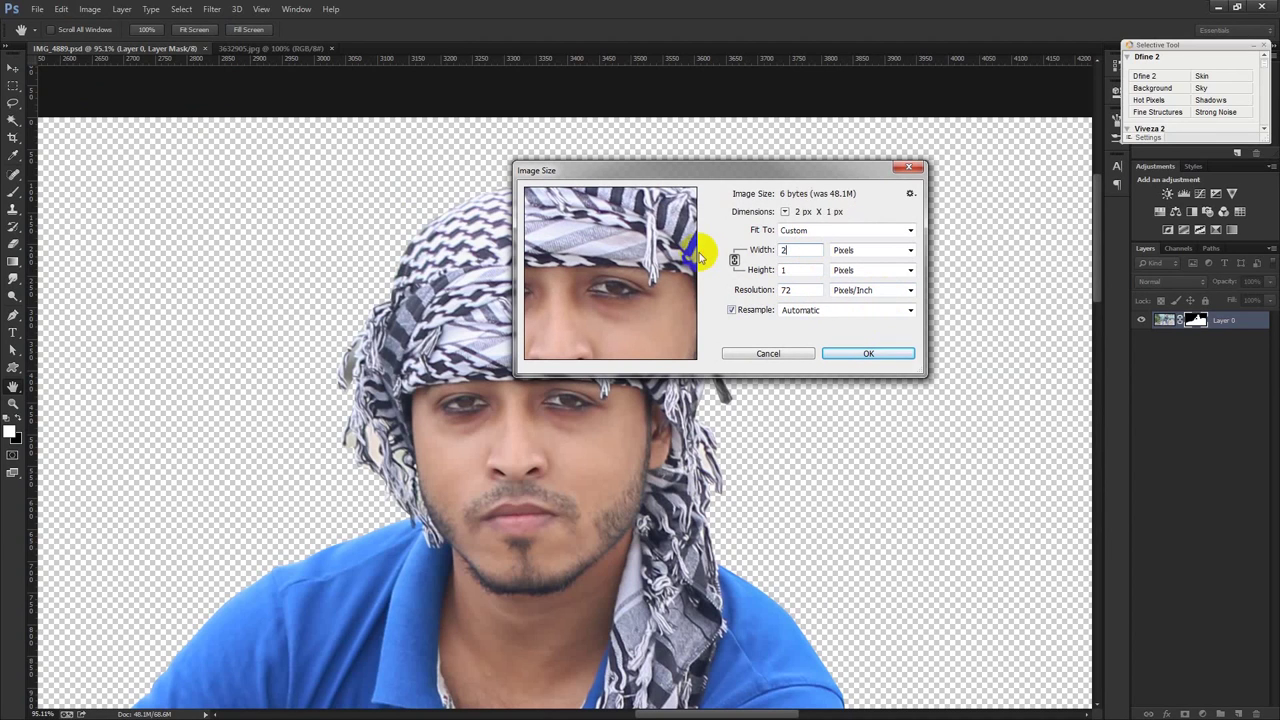
click(863, 356)
key(p)
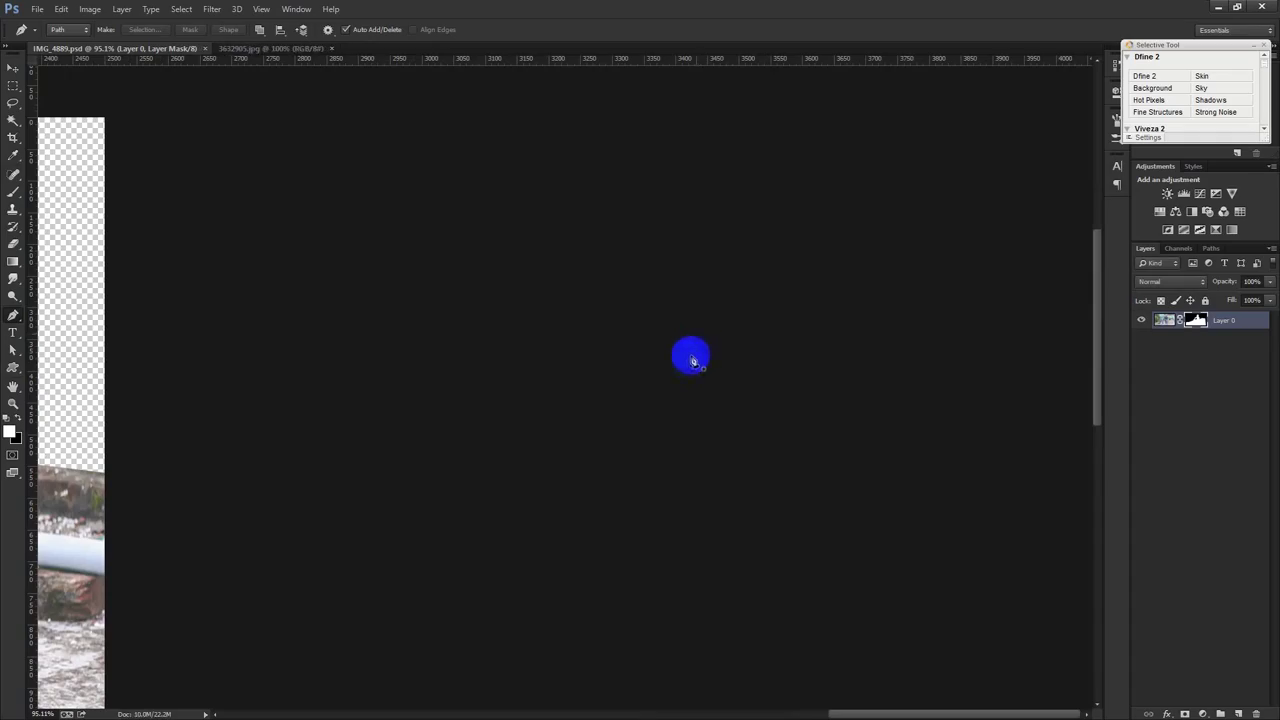
key(ctrl+0)
ctrl+click(680, 206)
In Refine Mask, brush around the headscarf, set Contrast to 23, adjust Shift Edge, and apply
drag(686, 148, 836, 304)
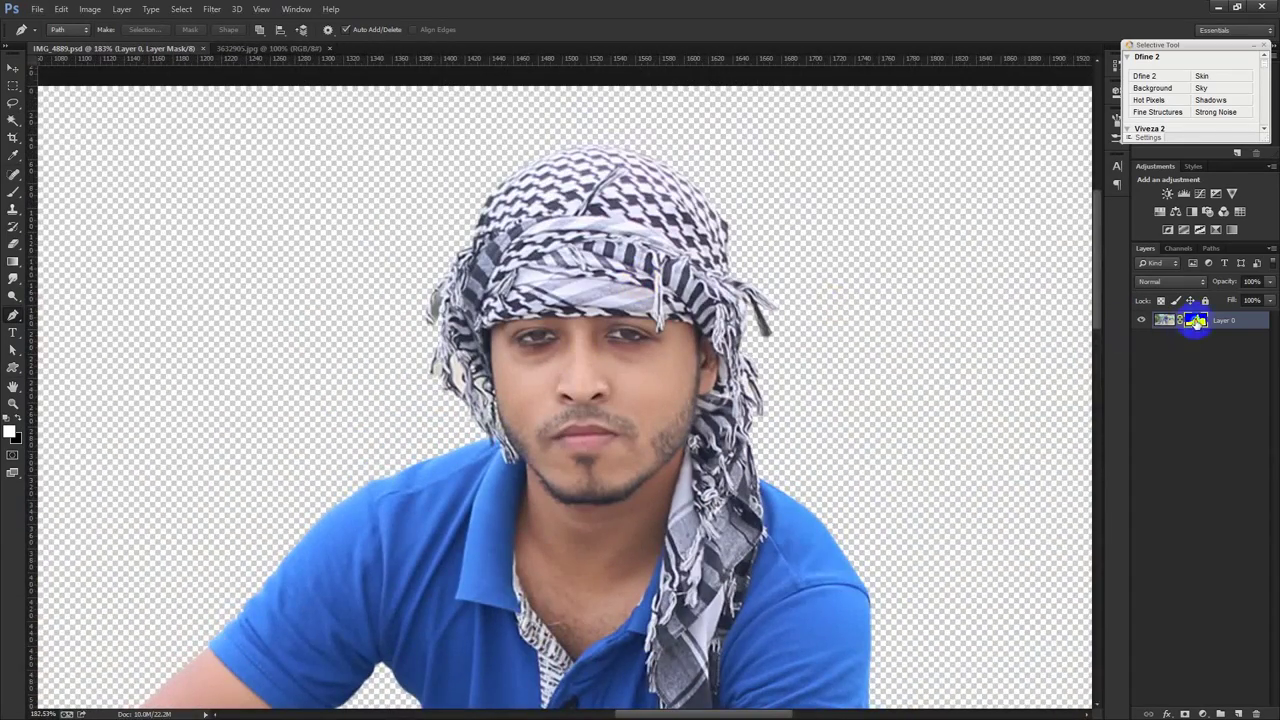
right_click(1196, 320)
click(1171, 436)
drag(770, 462, 745, 262)
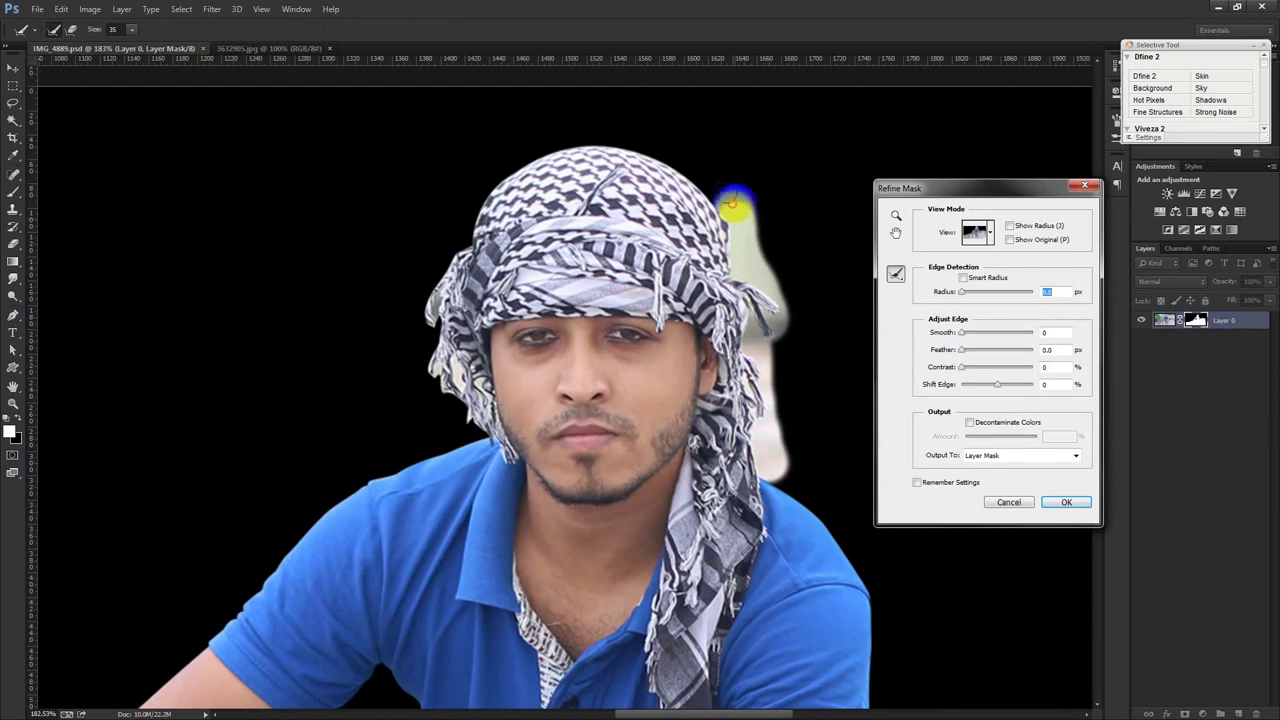
drag(745, 262, 732, 198)
mouse_move(472, 418)
mouse_down()
mouse_move(448, 268)
mouse_move(506, 359)
mouse_up()
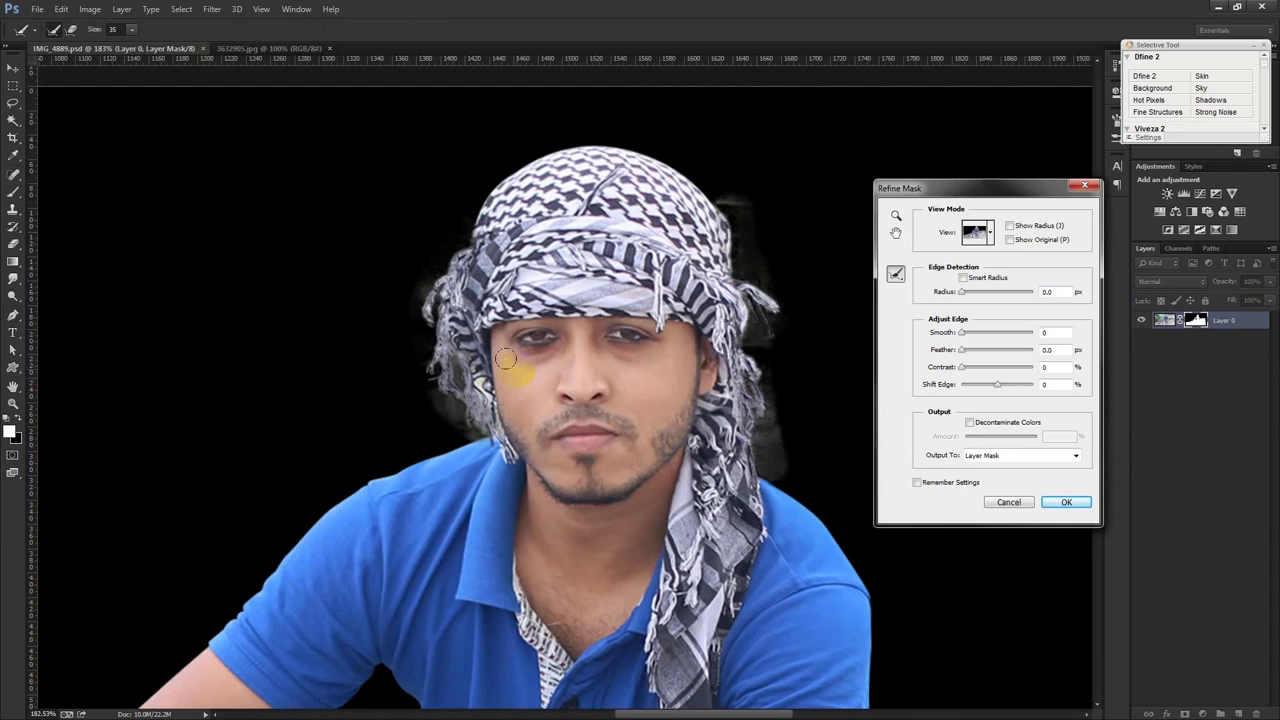
click(972, 367)
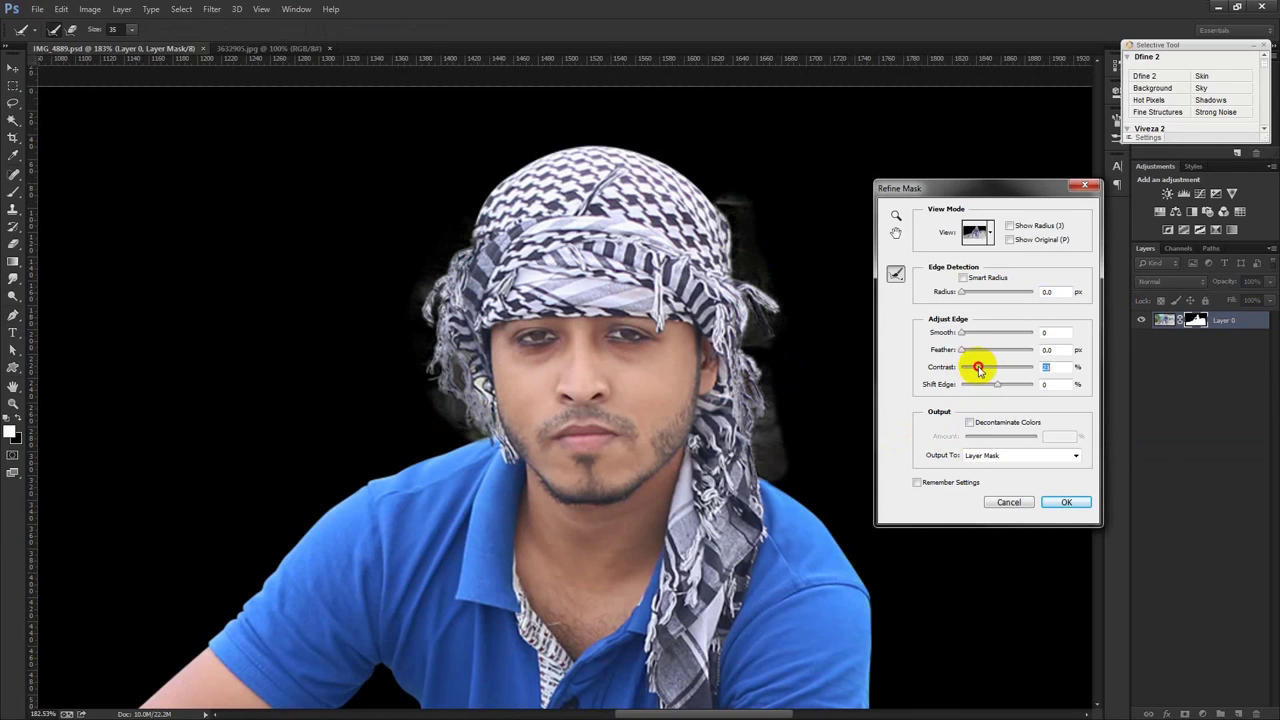
click(990, 386)
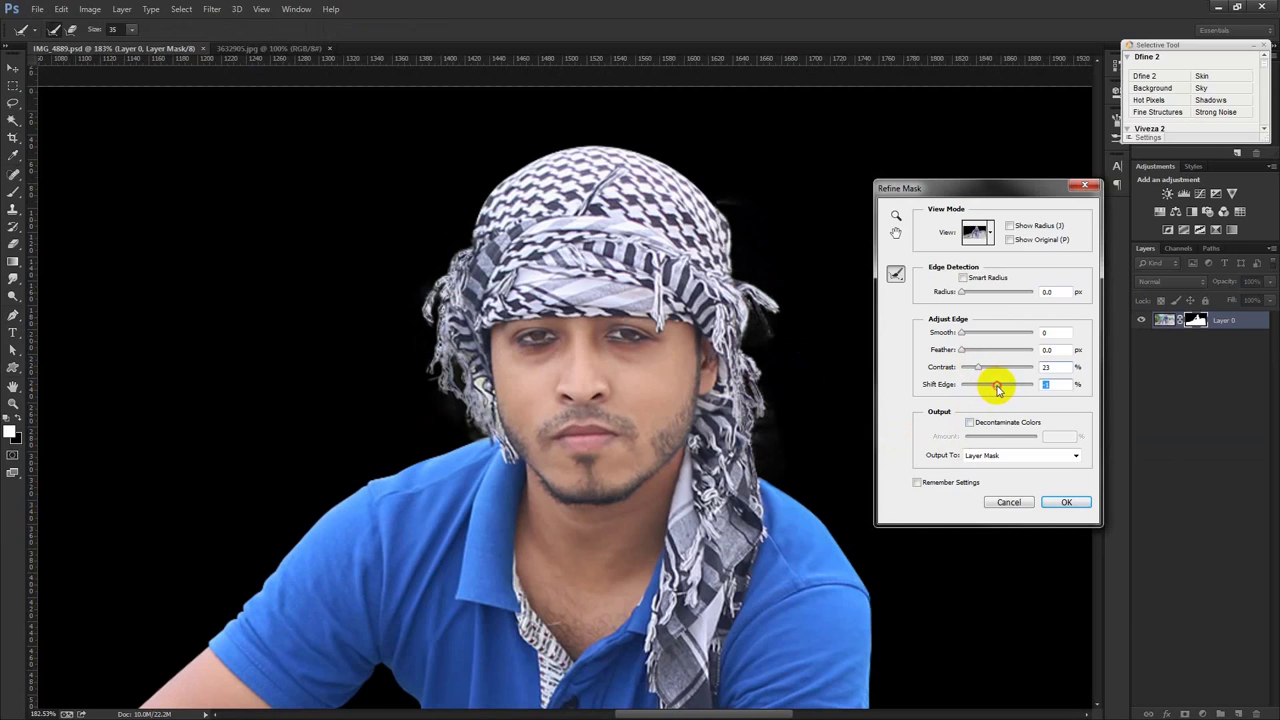
click(1066, 502)
scroll(760, 346, down, 3)
Move the man's cutout to the right and down
key(p)
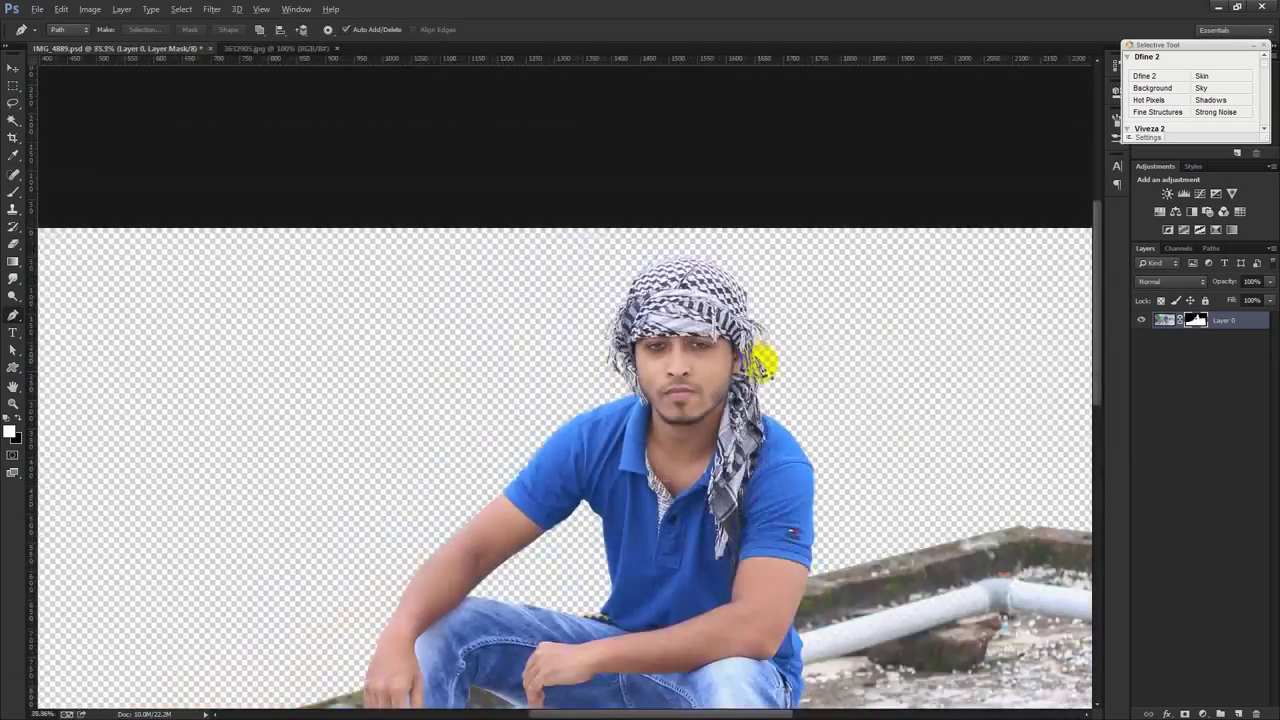
scroll(762, 364, down, 5)
click(13, 67)
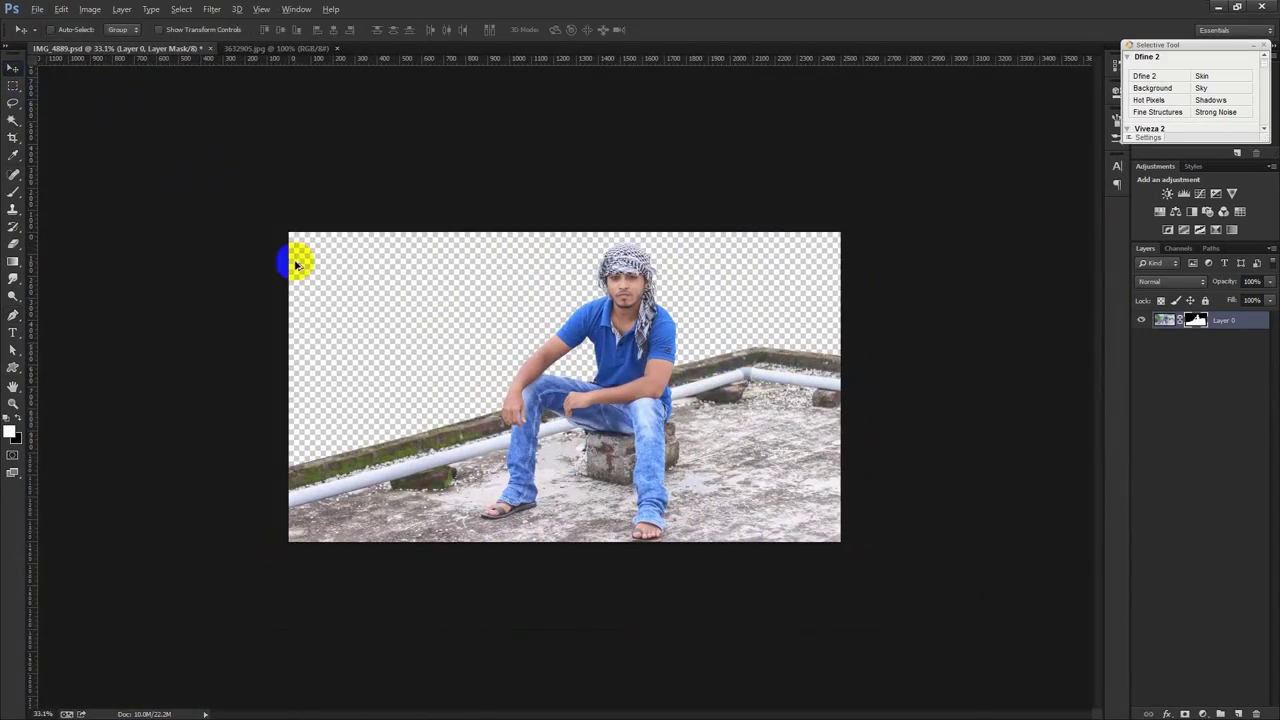
scroll(564, 390, up, 2)
drag(629, 361, 813, 393)
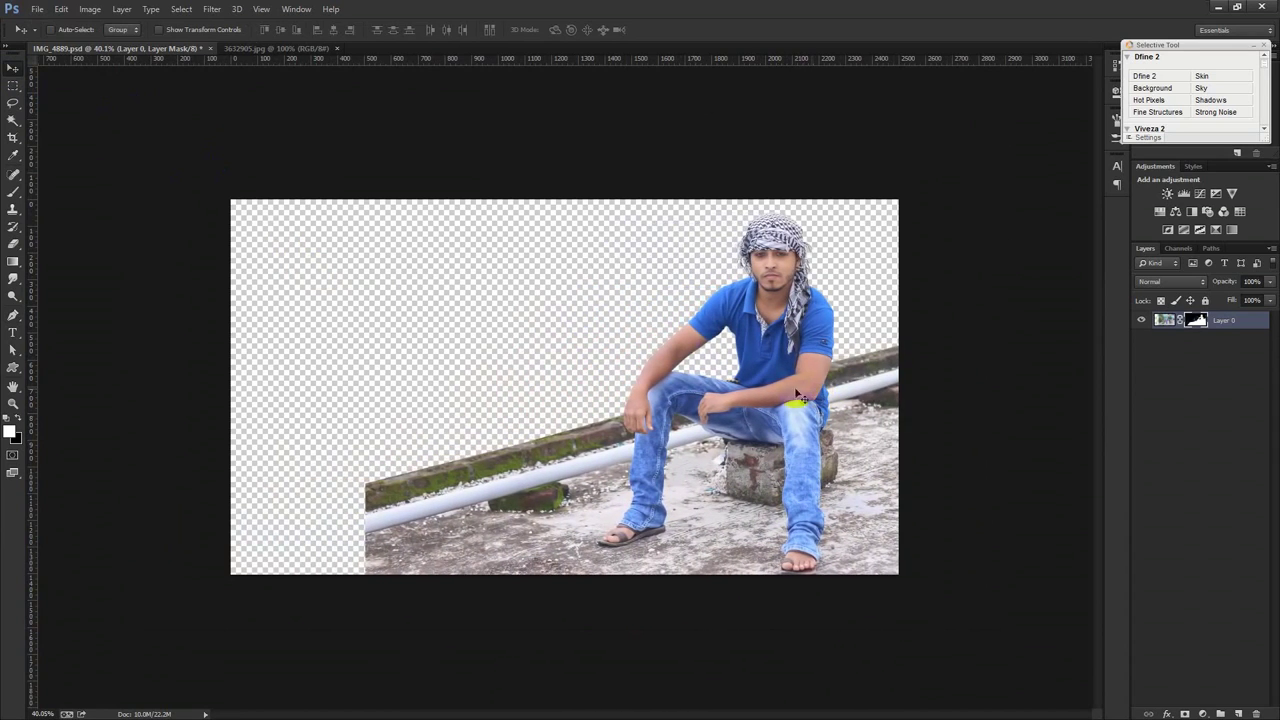
Extend the canvas upward with the Crop tool and commit it
click(13, 137)
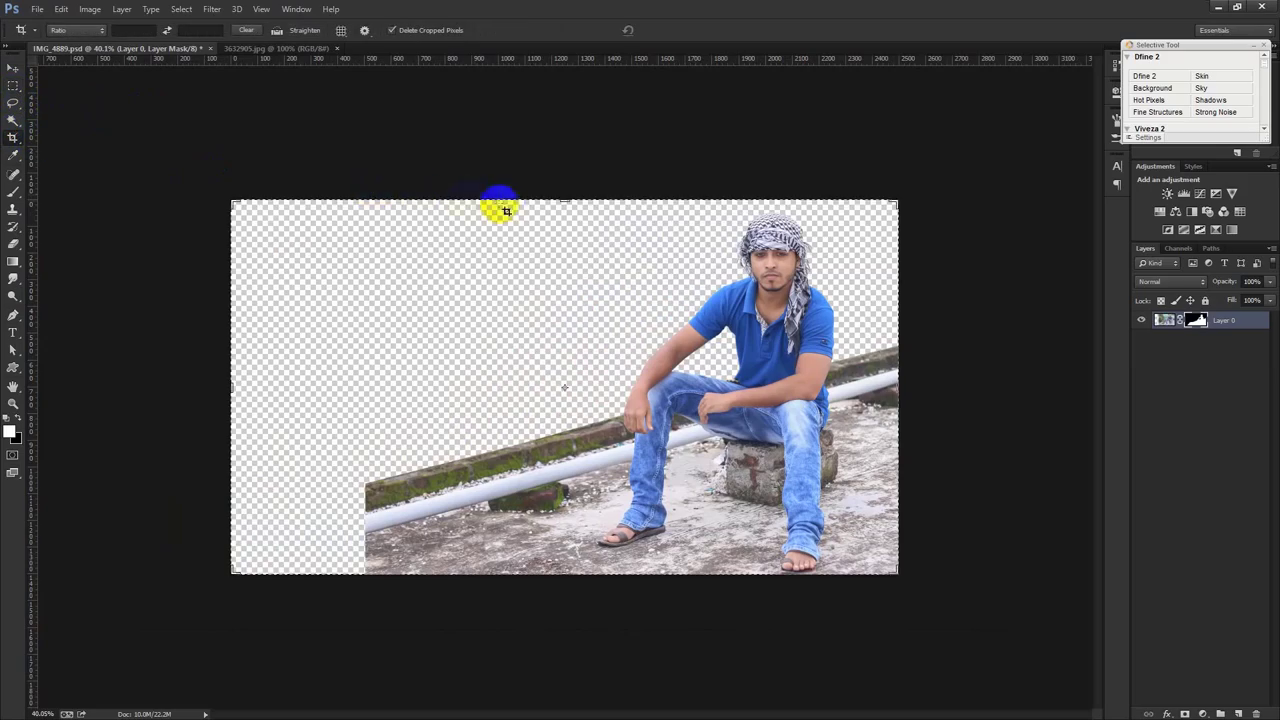
drag(565, 201, 565, 131)
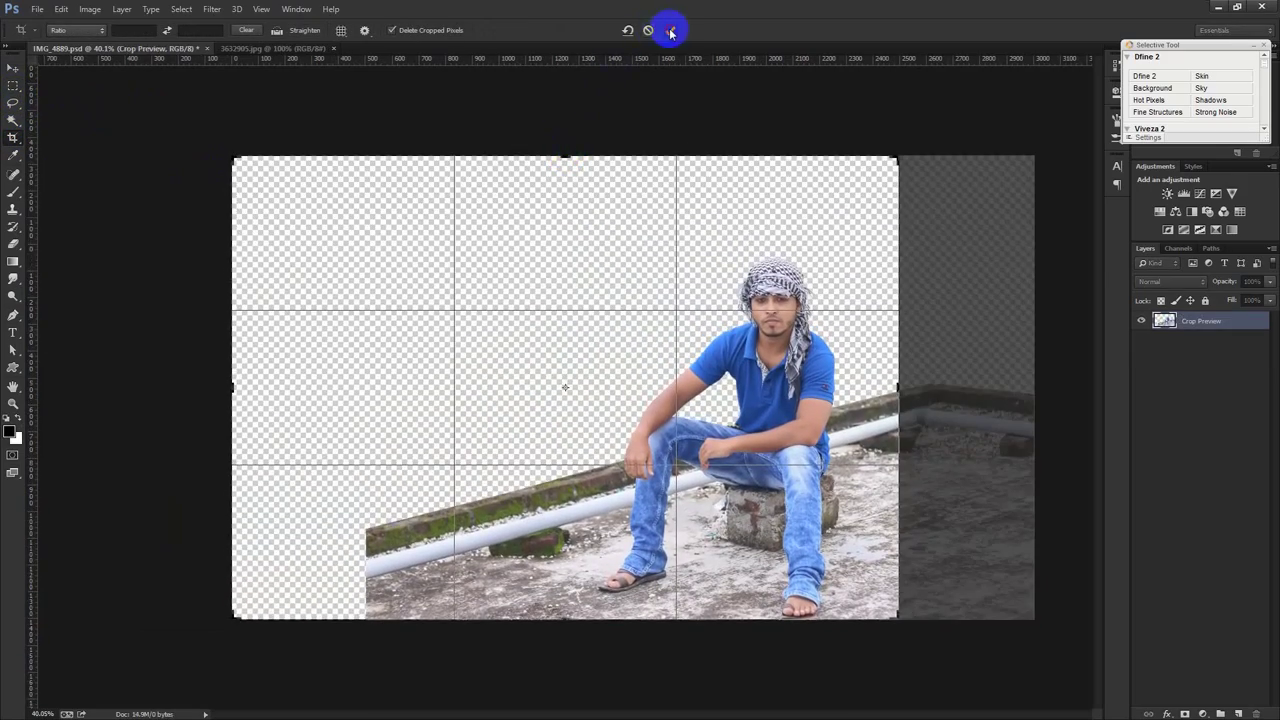
click(671, 31)
Convert Layer 0 to a Smart Object, then rasterize it to bake in the mask
click(13, 67)
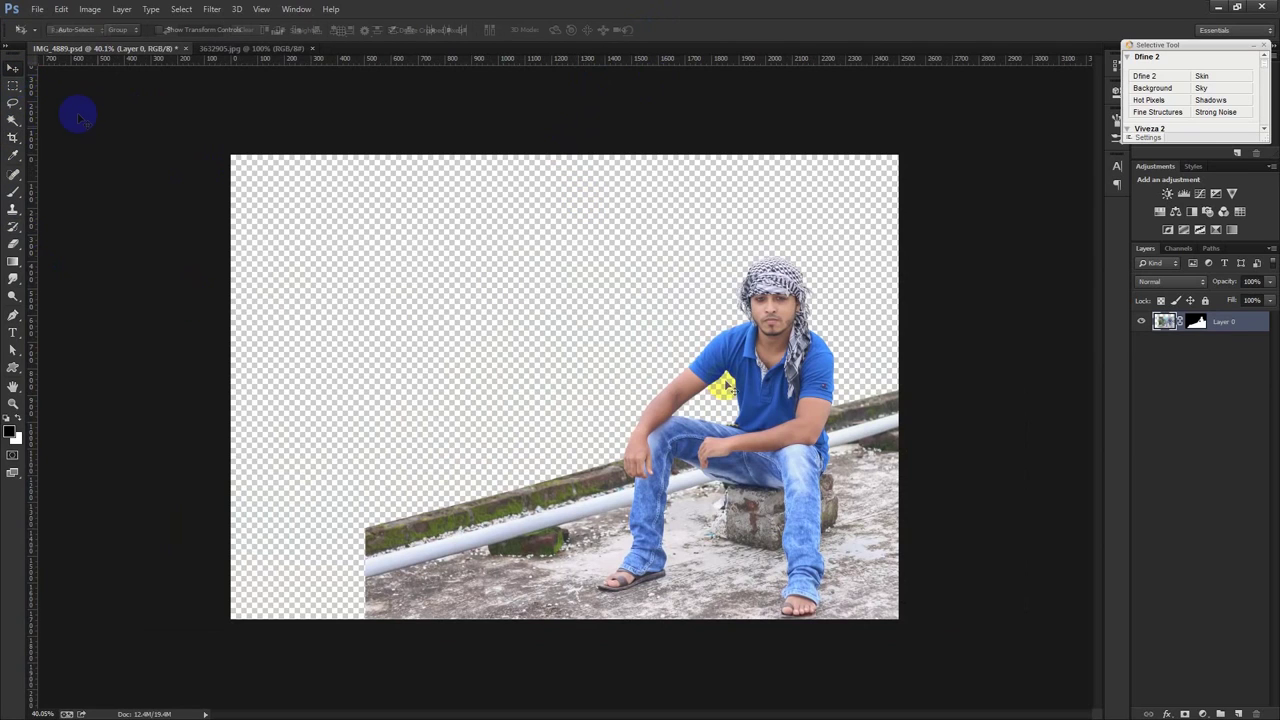
right_click(1232, 322)
click(1113, 268)
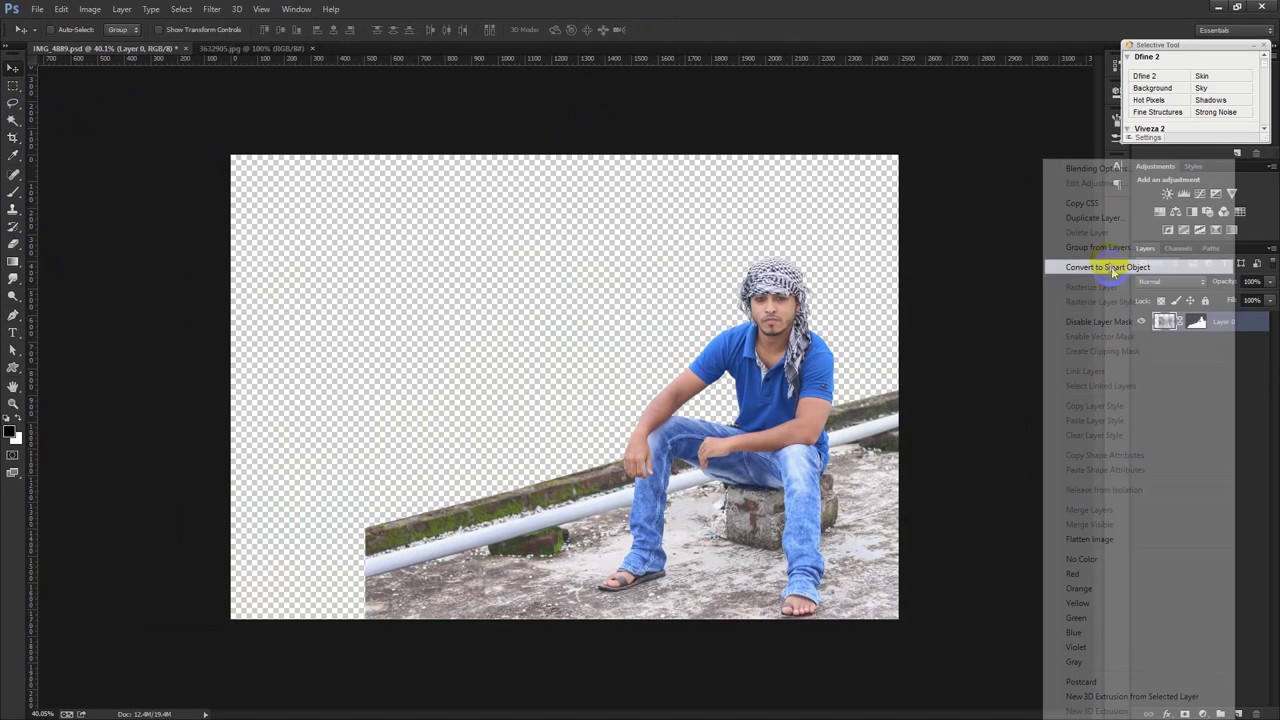
right_click(1220, 318)
click(1125, 318)
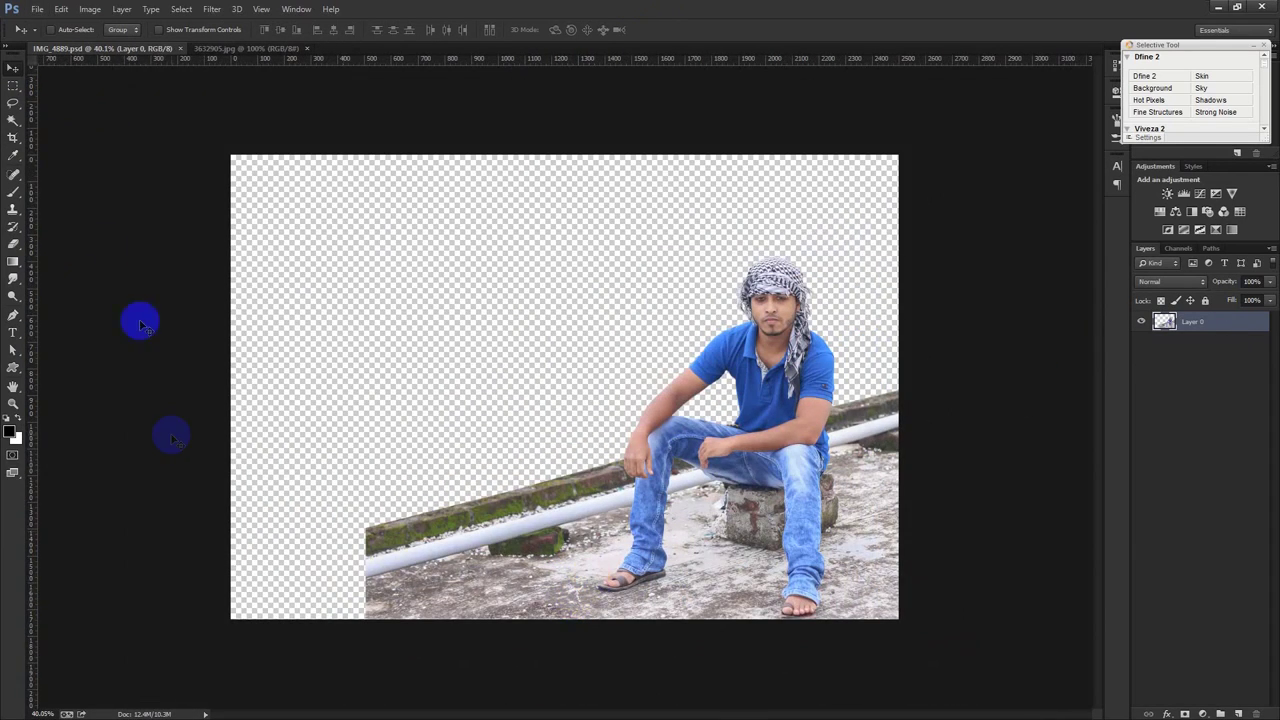
Place Polygonal Lasso points around the empty lower-left corner beside the wall and pipe
click(12, 108)
click(84, 113)
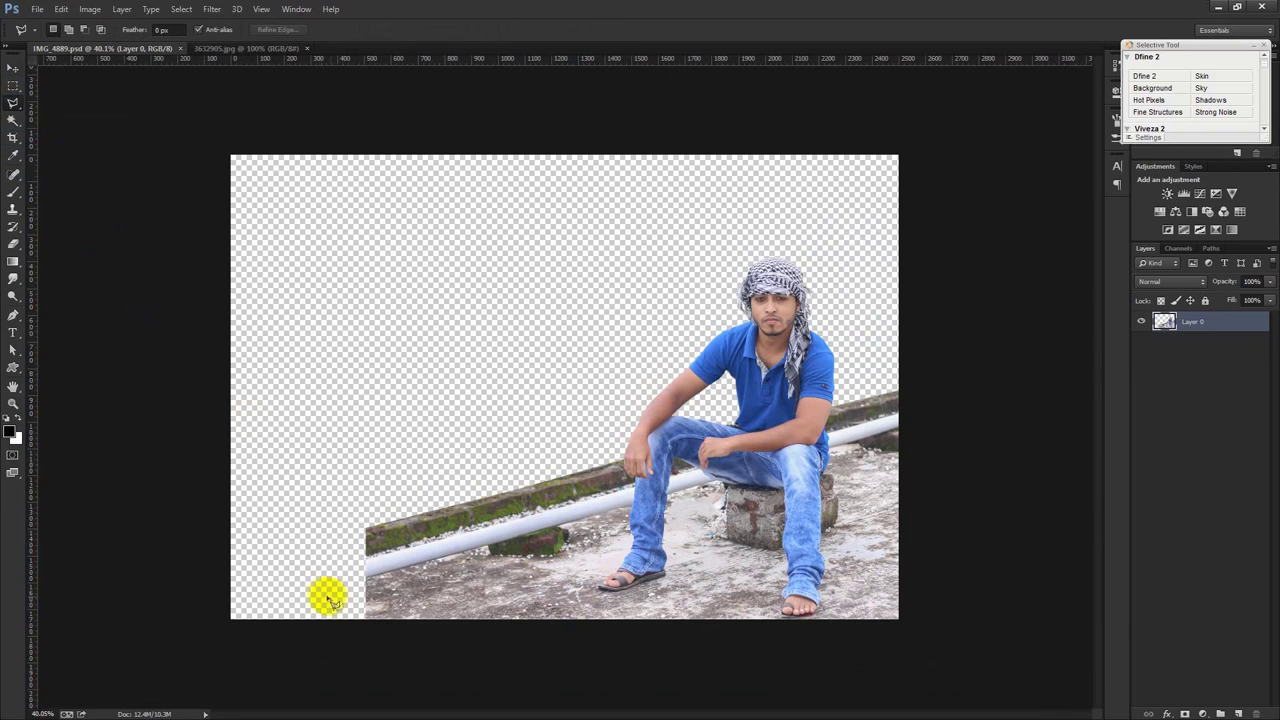
scroll(327, 590, up, 2)
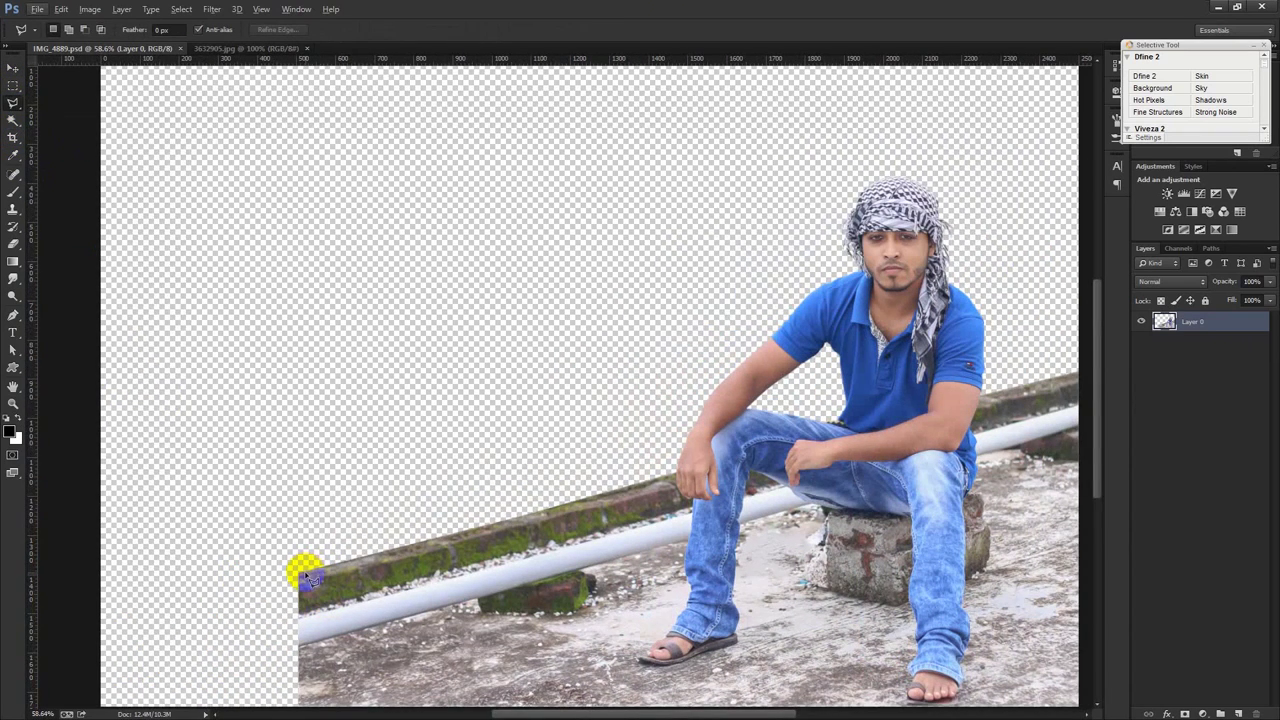
click(303, 575)
drag(329, 586, 600, 556)
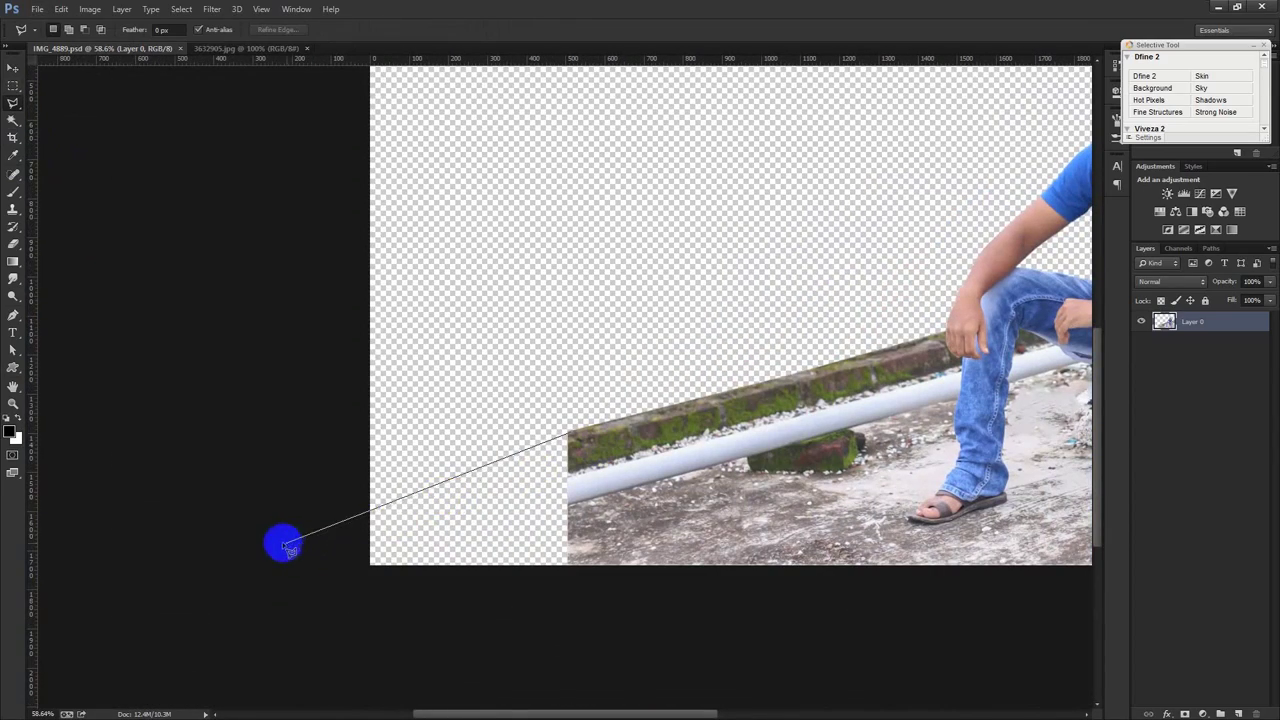
click(259, 527)
click(272, 624)
click(623, 589)
Close the lasso, then clone rooftop ground into the corner and undo the strokes
click(573, 432)
click(13, 209)
alt+click(632, 555)
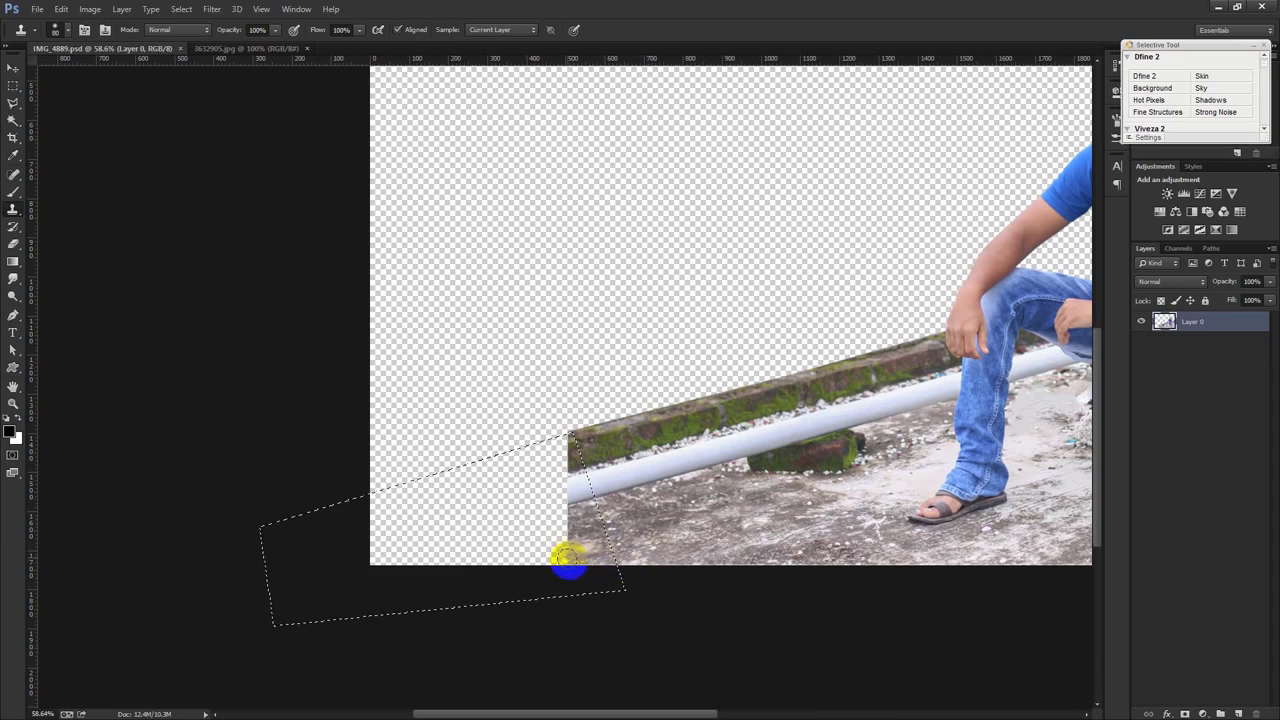
drag(567, 563, 543, 541)
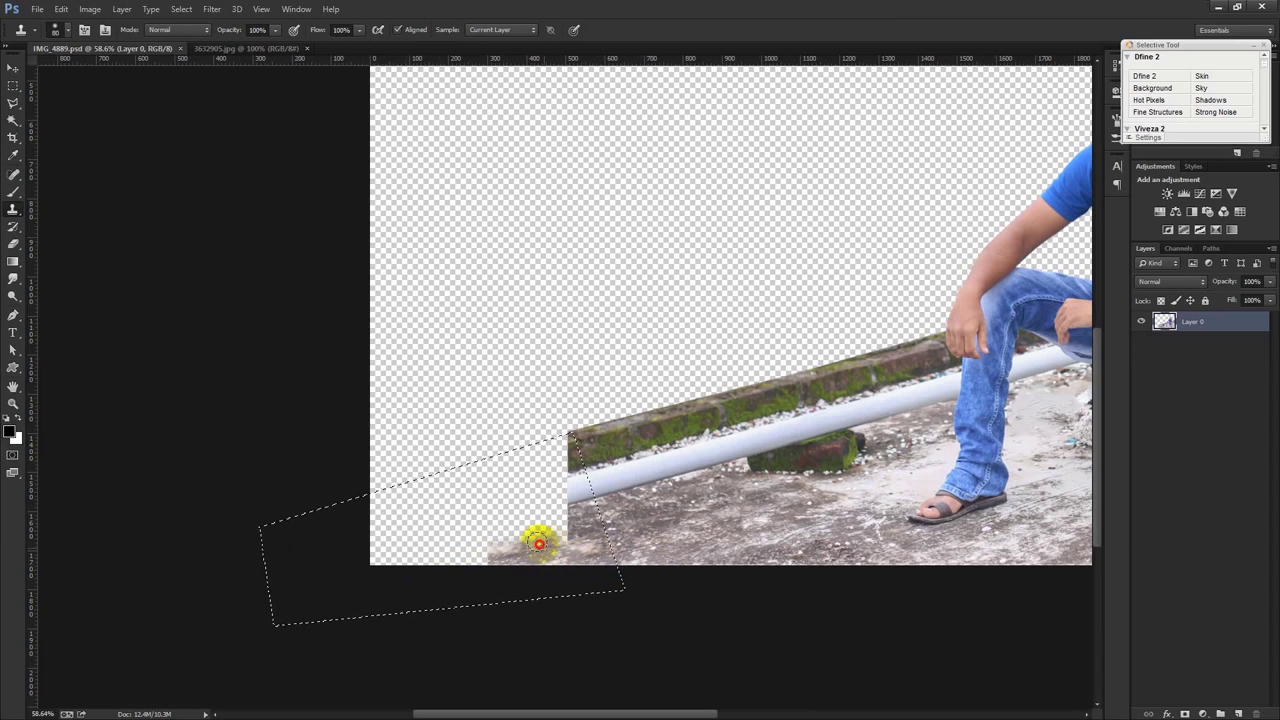
drag(557, 517, 561, 493)
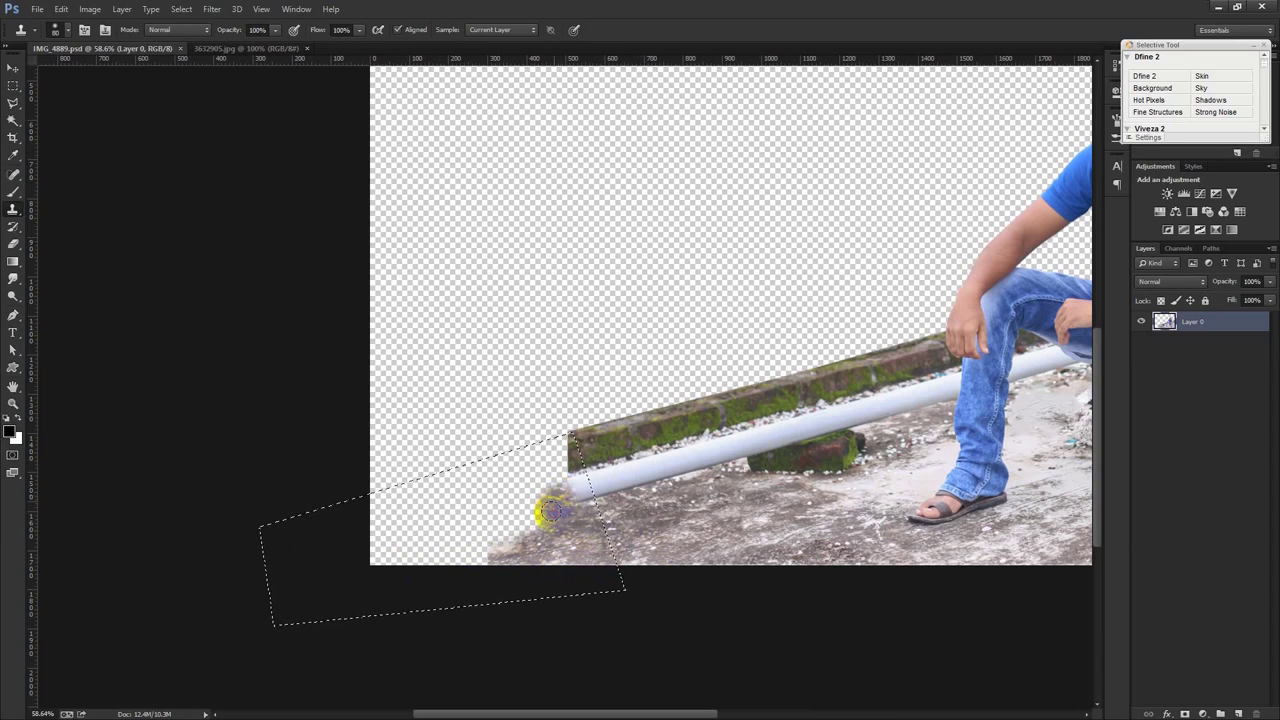
key(ctrl+alt+z)
key(ctrl+alt+z)
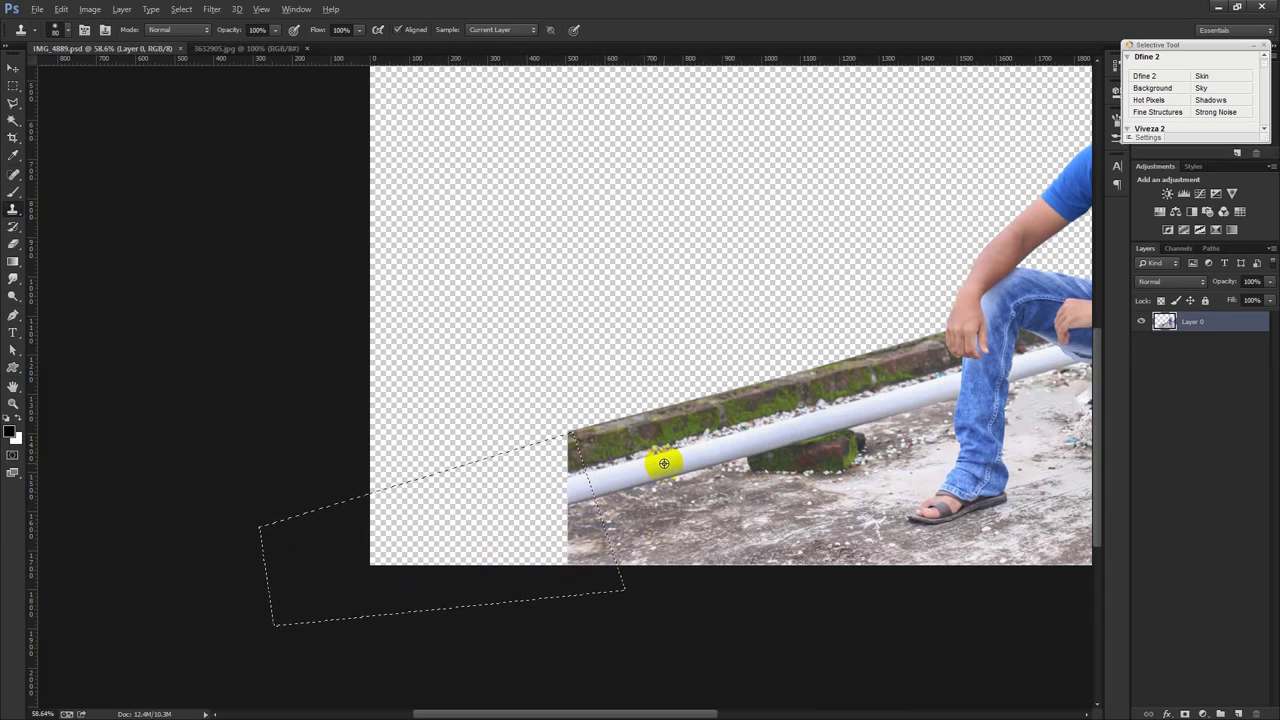
Clone the white pipe and wall leftward to the canvas edge
mouse_move(560, 489)
mouse_down()
mouse_move(523, 503)
mouse_move(557, 492)
mouse_up()
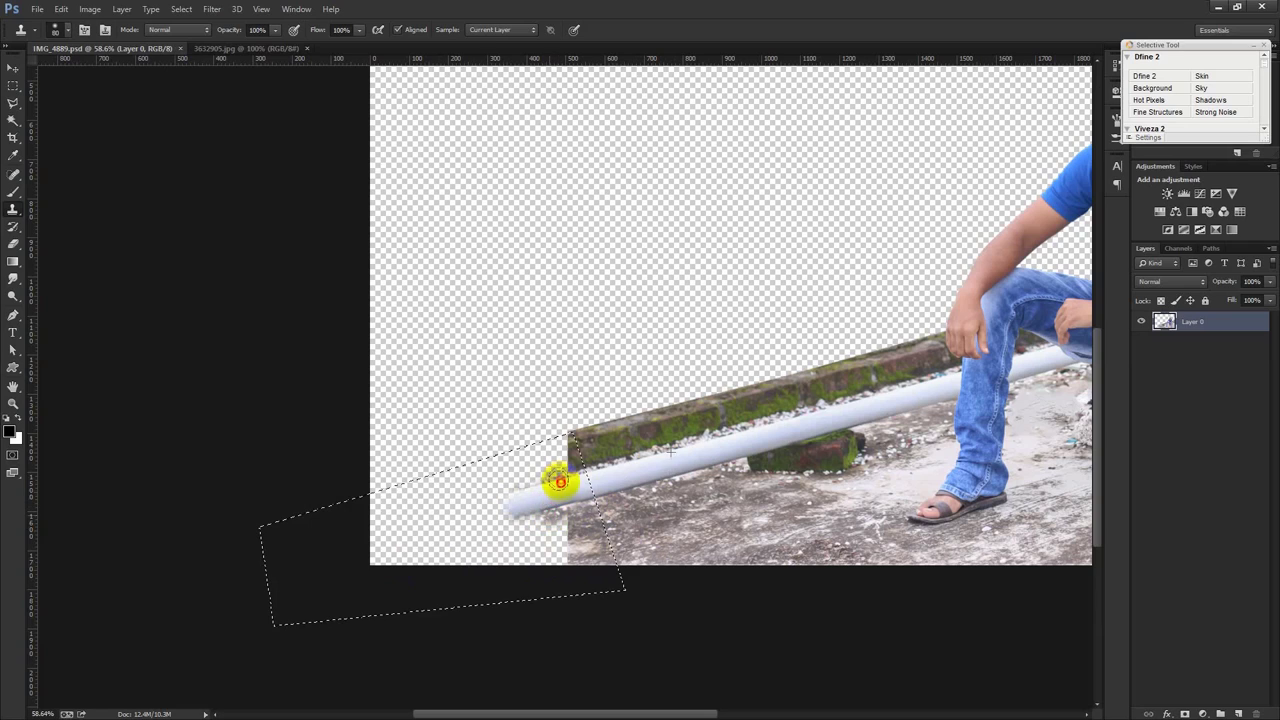
key(ctrl+z)
mouse_move(543, 503)
mouse_down()
mouse_move(569, 492)
mouse_move(531, 480)
mouse_move(548, 458)
mouse_move(443, 491)
mouse_move(486, 509)
mouse_move(449, 509)
mouse_move(555, 513)
mouse_move(480, 572)
mouse_move(443, 500)
mouse_move(550, 497)
mouse_move(449, 517)
mouse_move(437, 543)
mouse_move(443, 509)
mouse_move(417, 556)
mouse_move(410, 490)
mouse_move(391, 463)
mouse_move(394, 566)
mouse_move(418, 545)
mouse_up()
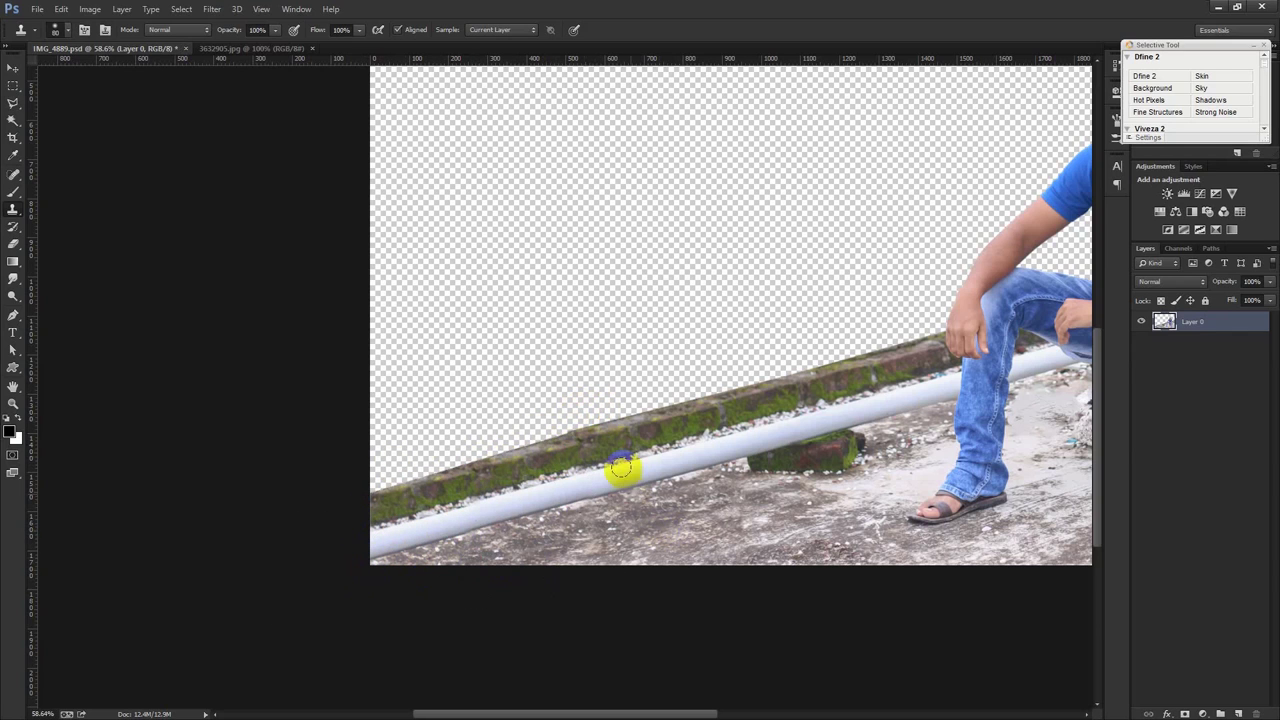
scroll(686, 583, down, 3)
Bring the city skyline photo into IMG_4889 and place it below Layer 0
scroll(686, 583, up, 2)
click(13, 67)
click(218, 57)
drag(463, 206, 408, 232)
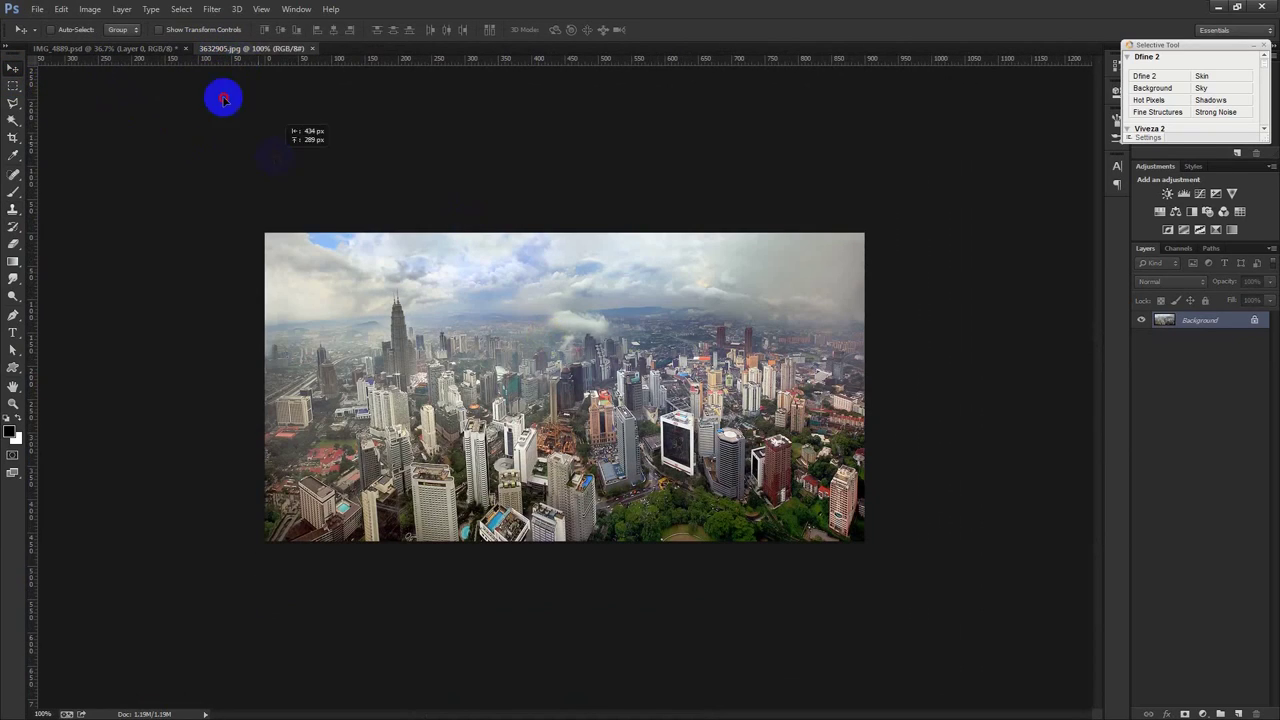
drag(1160, 321, 1148, 398)
Scale the city photo up with Free Transform to span the full canvas width
key(ctrl+t)
mouse_move(531, 308)
mouse_down()
mouse_move(795, 444)
mouse_move(695, 552)
mouse_up()
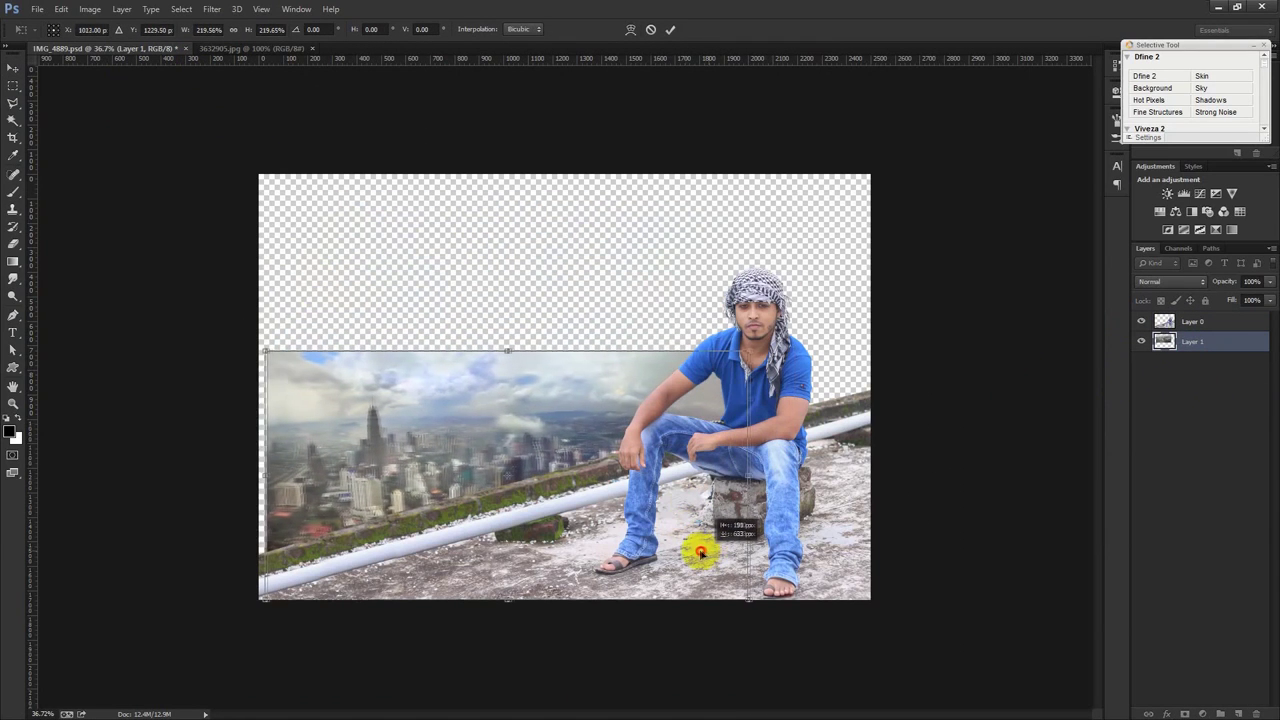
mouse_move(746, 347)
mouse_down()
mouse_move(800, 300)
mouse_move(865, 275)
mouse_up()
mouse_move(252, 290)
mouse_down()
mouse_move(139, 240)
mouse_move(268, 255)
mouse_up()
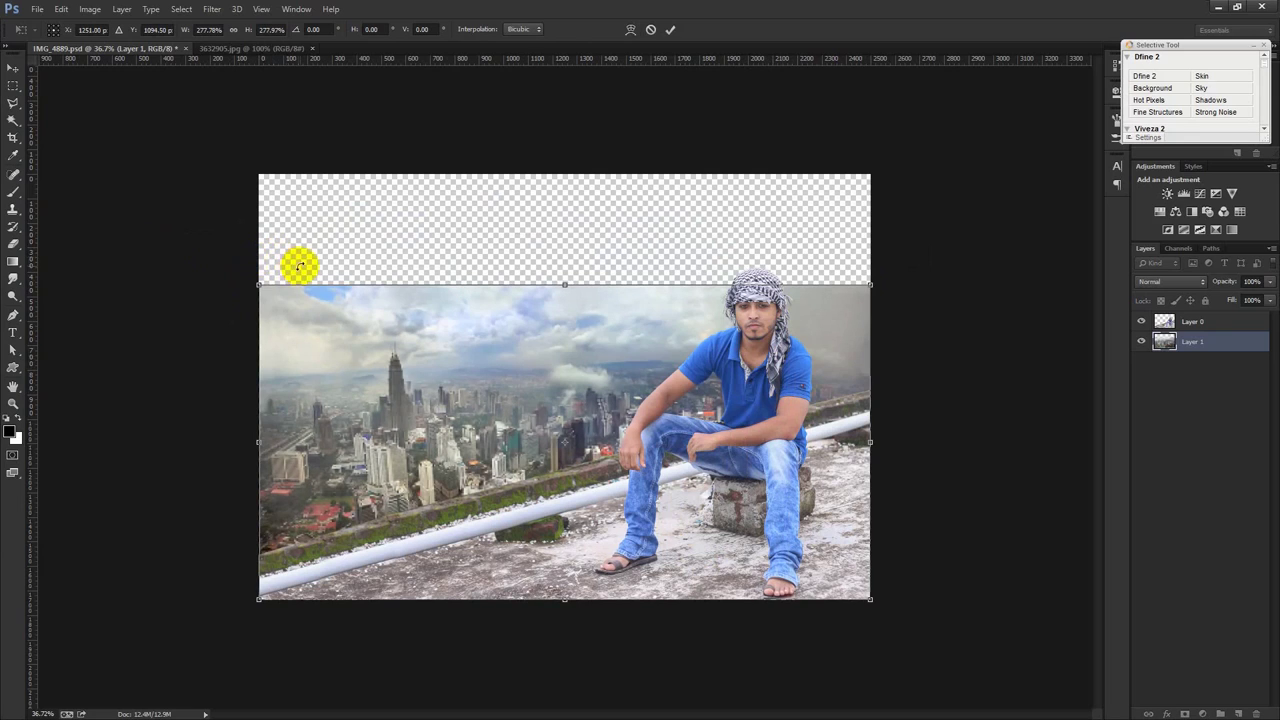
key(Return)
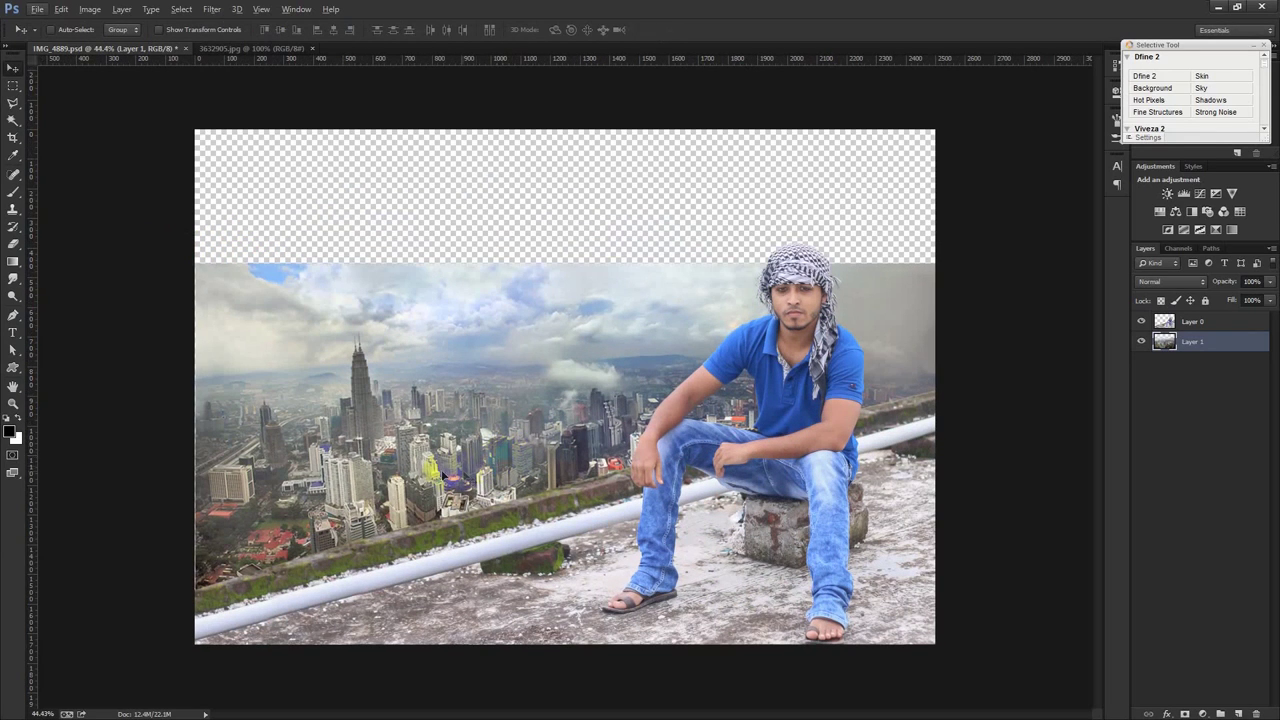
key(ctrl+t)
drag(190, 263, 182, 263)
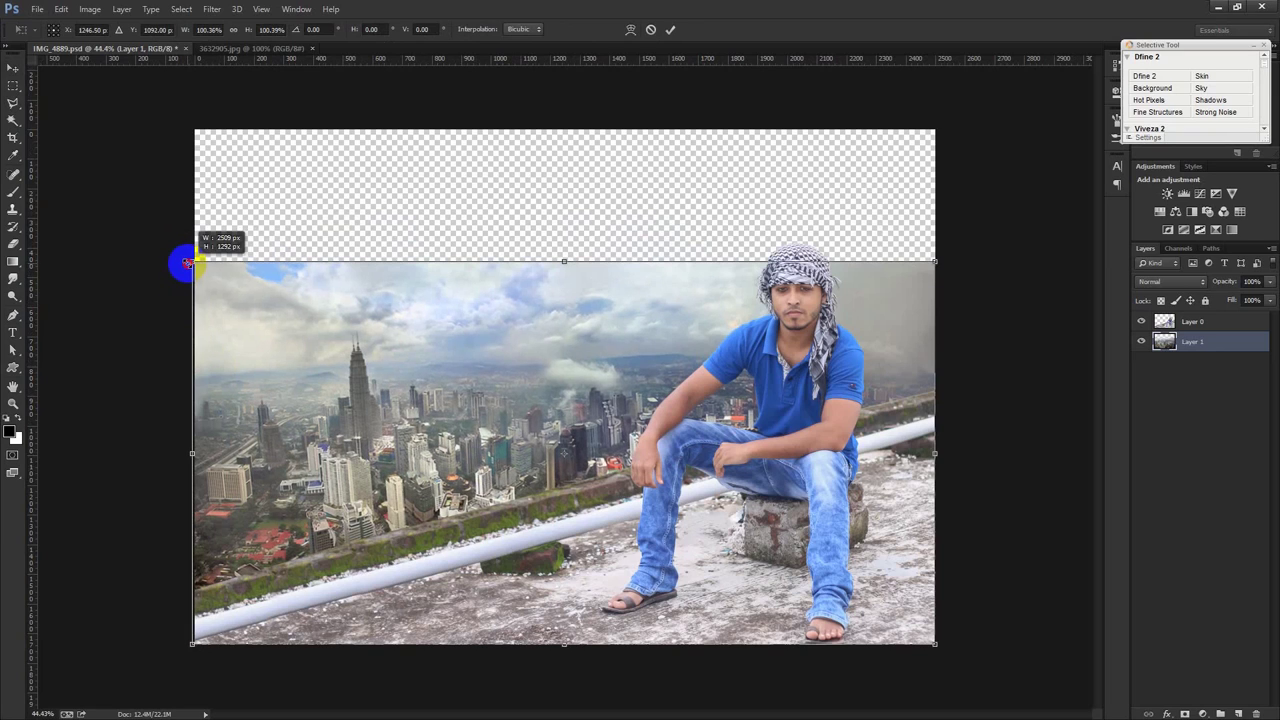
key(Return)
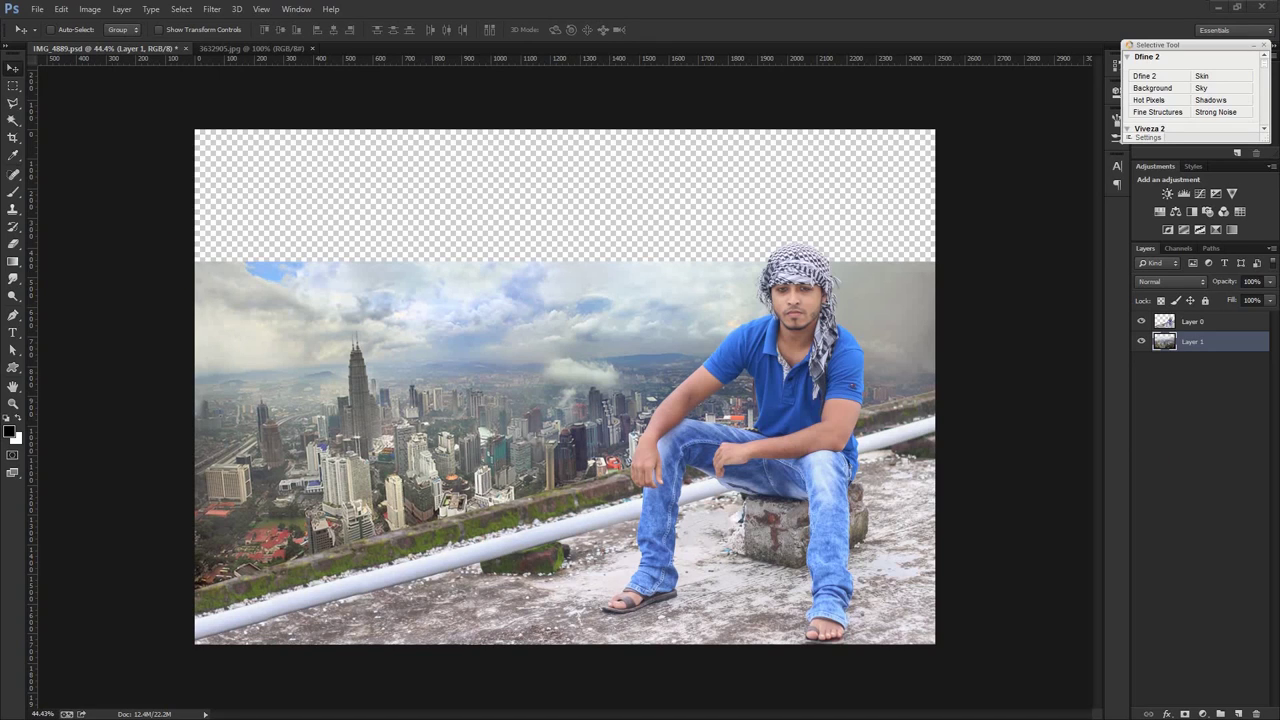
drag(636, 442, 658, 428)
click(650, 275)
drag(560, 349, 520, 342)
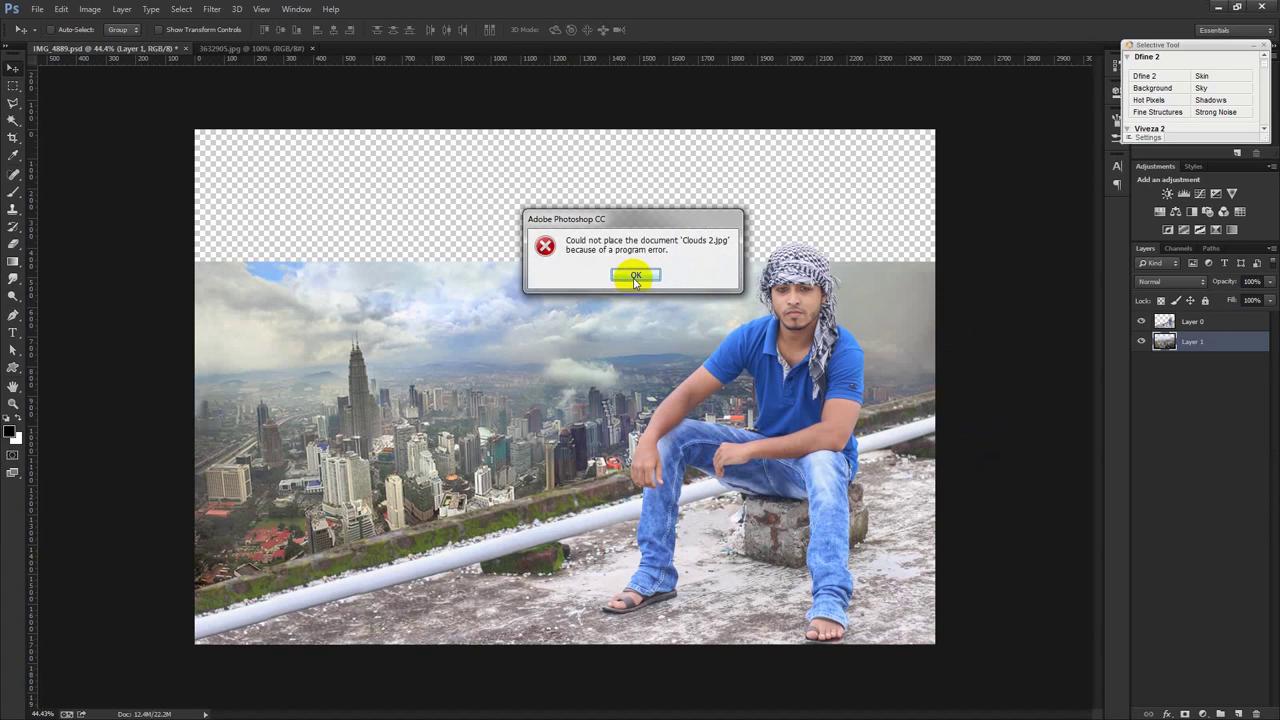
click(635, 279)
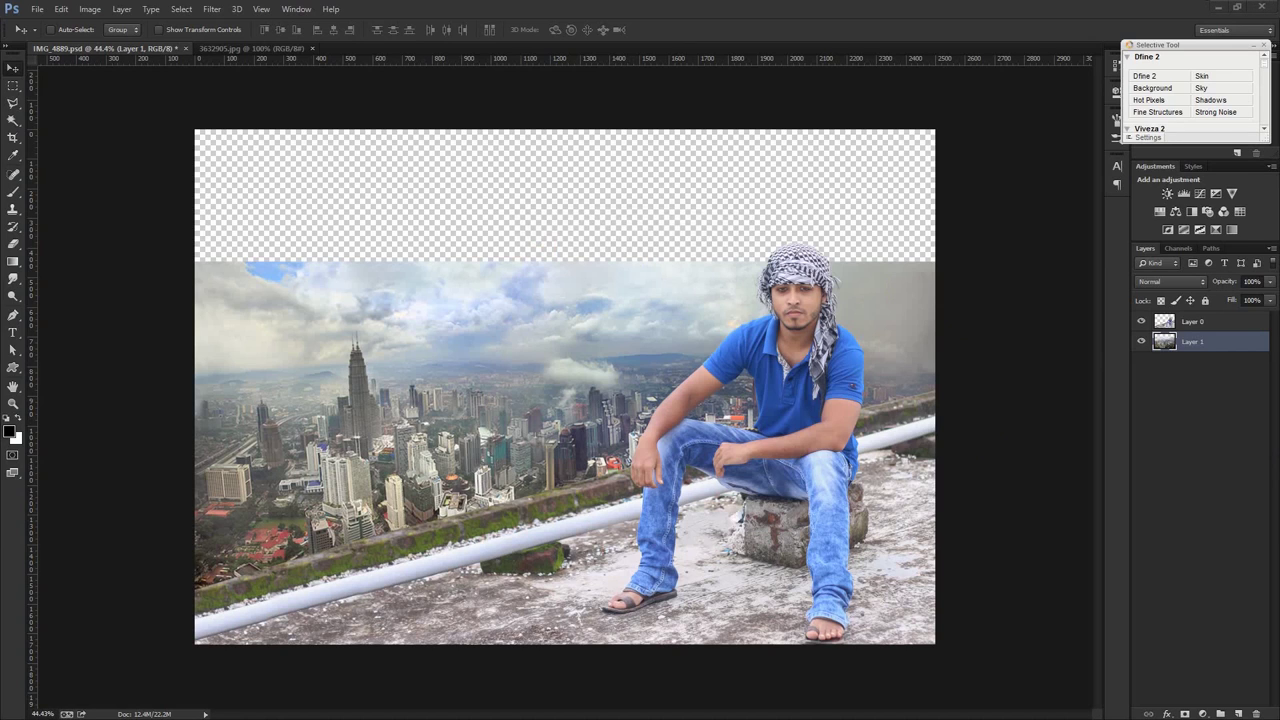
click(963, 323)
click(621, 277)
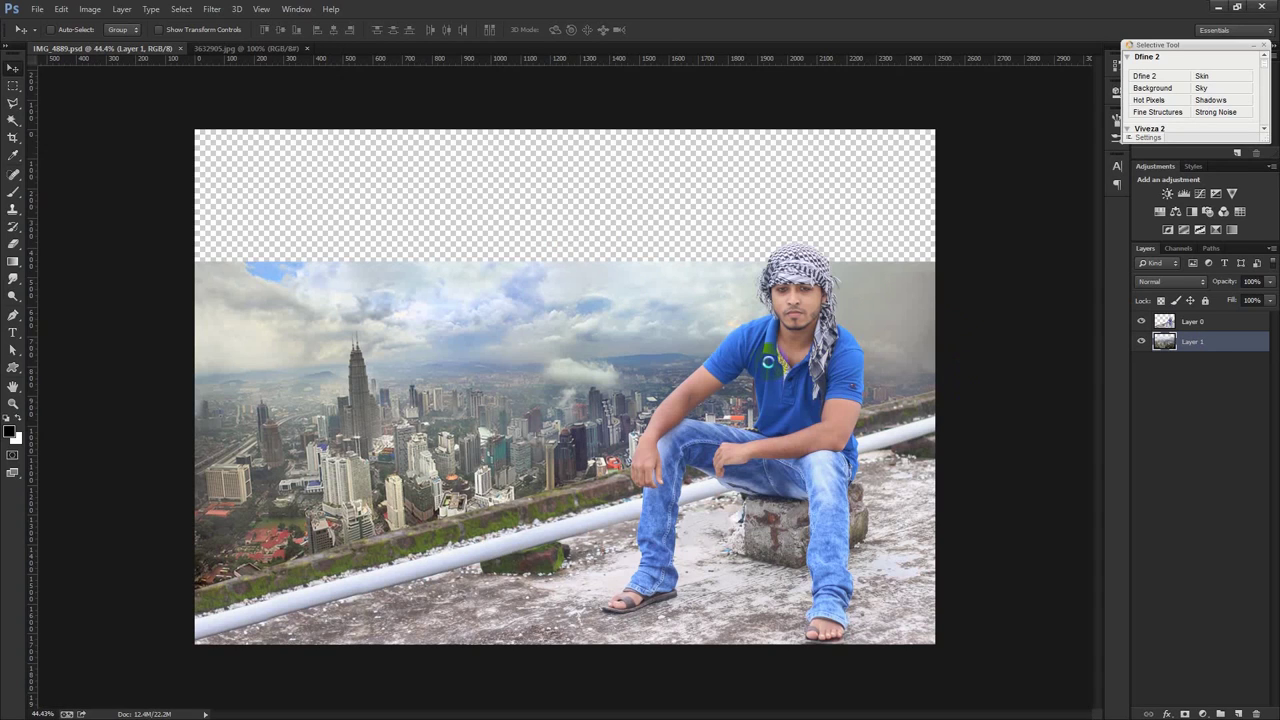
Raise, enlarge and tilt the orange-clouded sky over the skyline, commit, and add a layer mask
mouse_move(775, 365)
mouse_down()
mouse_move(790, 60)
mouse_move(771, 54)
mouse_up()
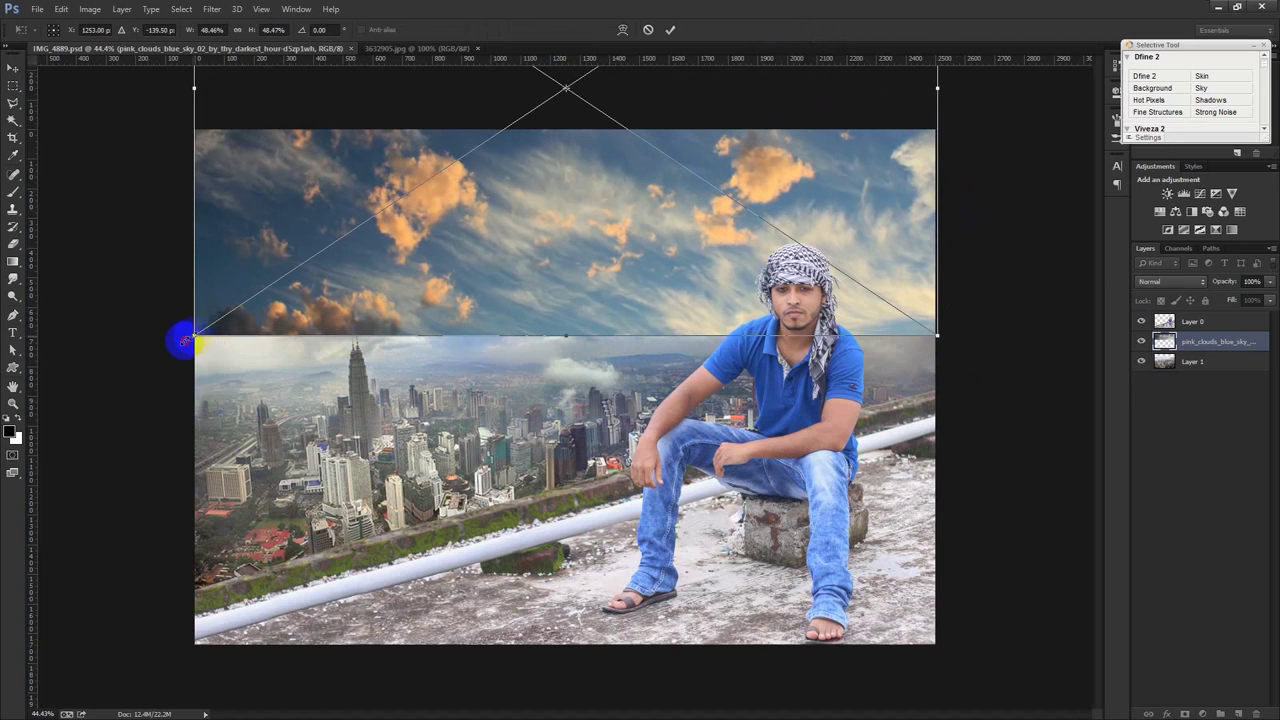
drag(192, 335, 168, 352)
drag(410, 318, 425, 328)
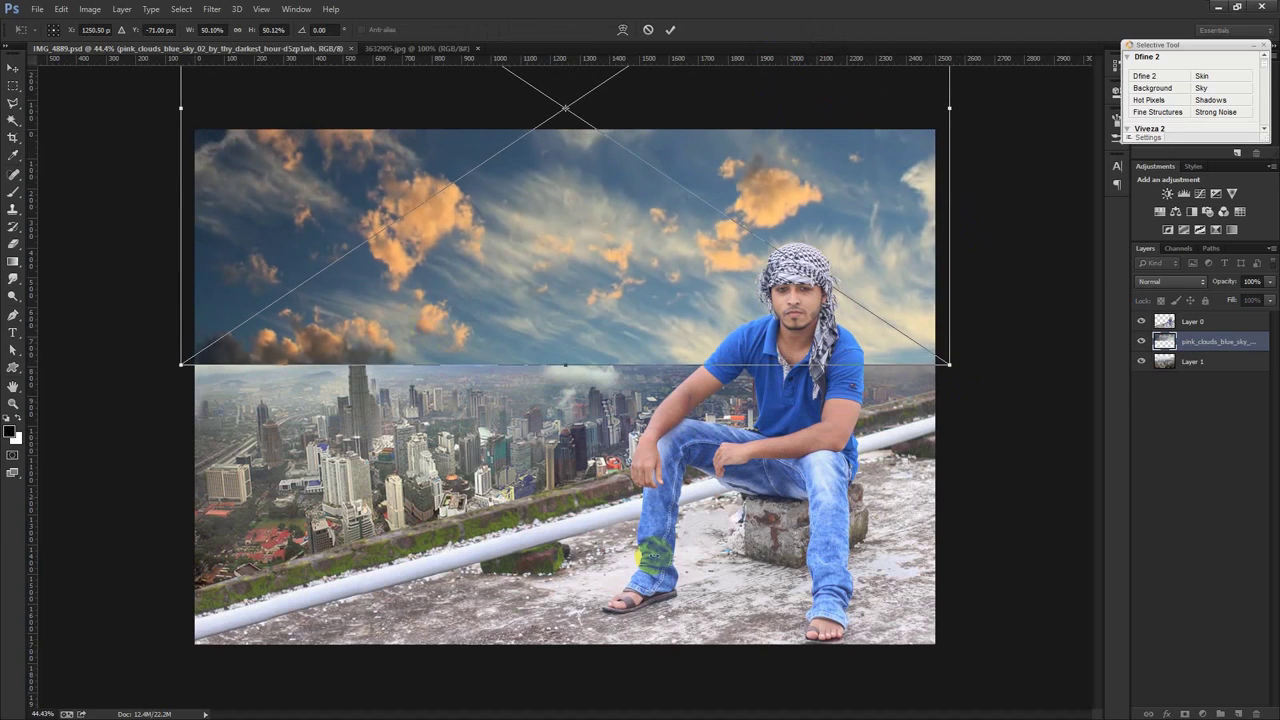
drag(923, 533, 1000, 486)
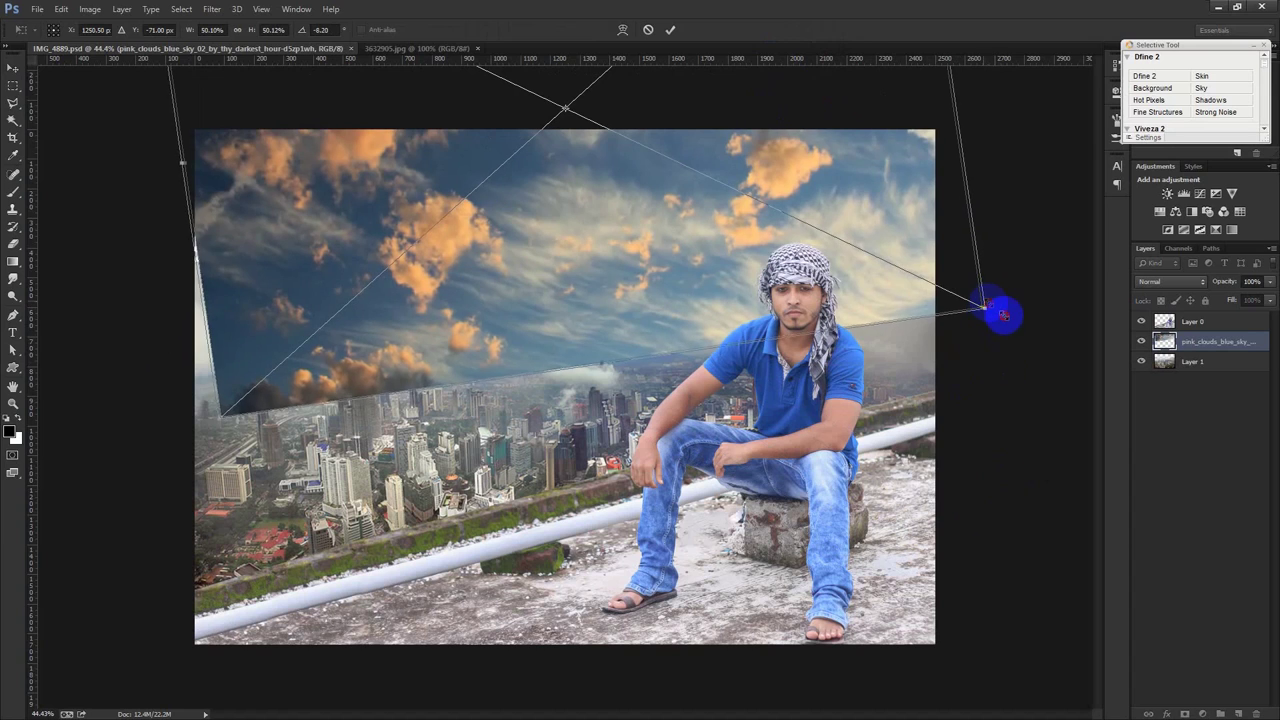
drag(1000, 309, 935, 290)
drag(909, 245, 992, 346)
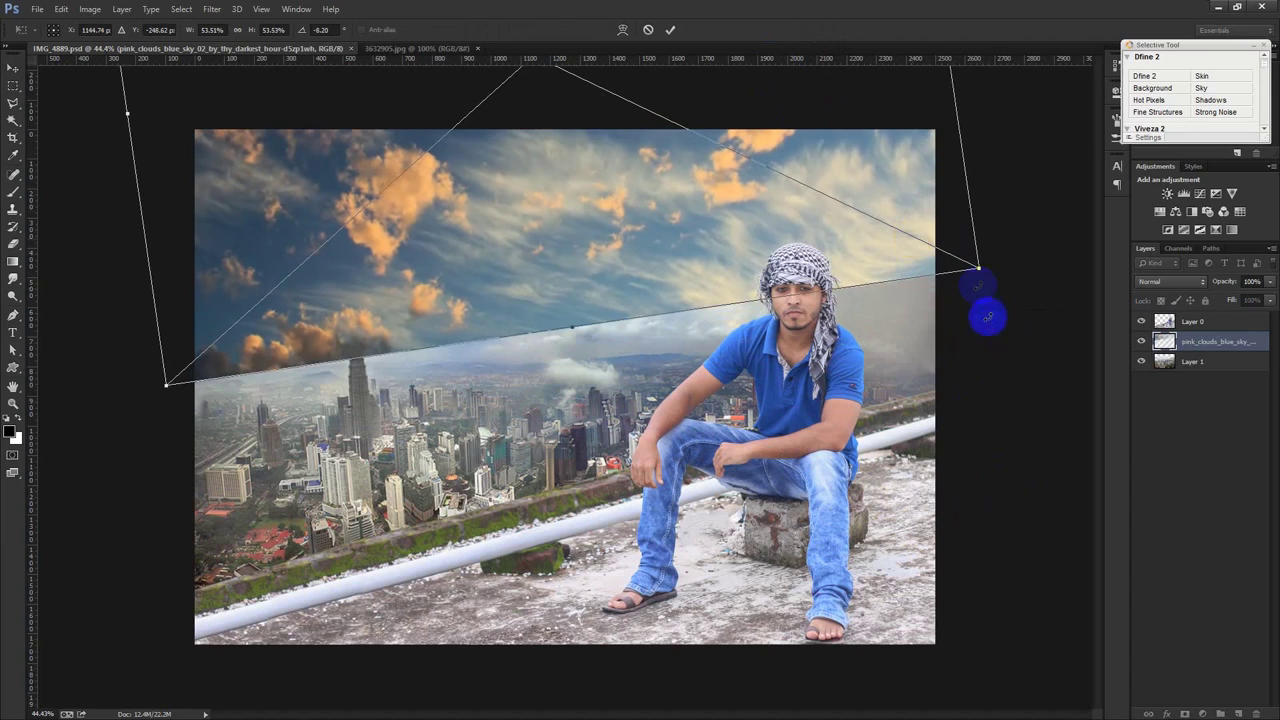
drag(823, 223, 835, 252)
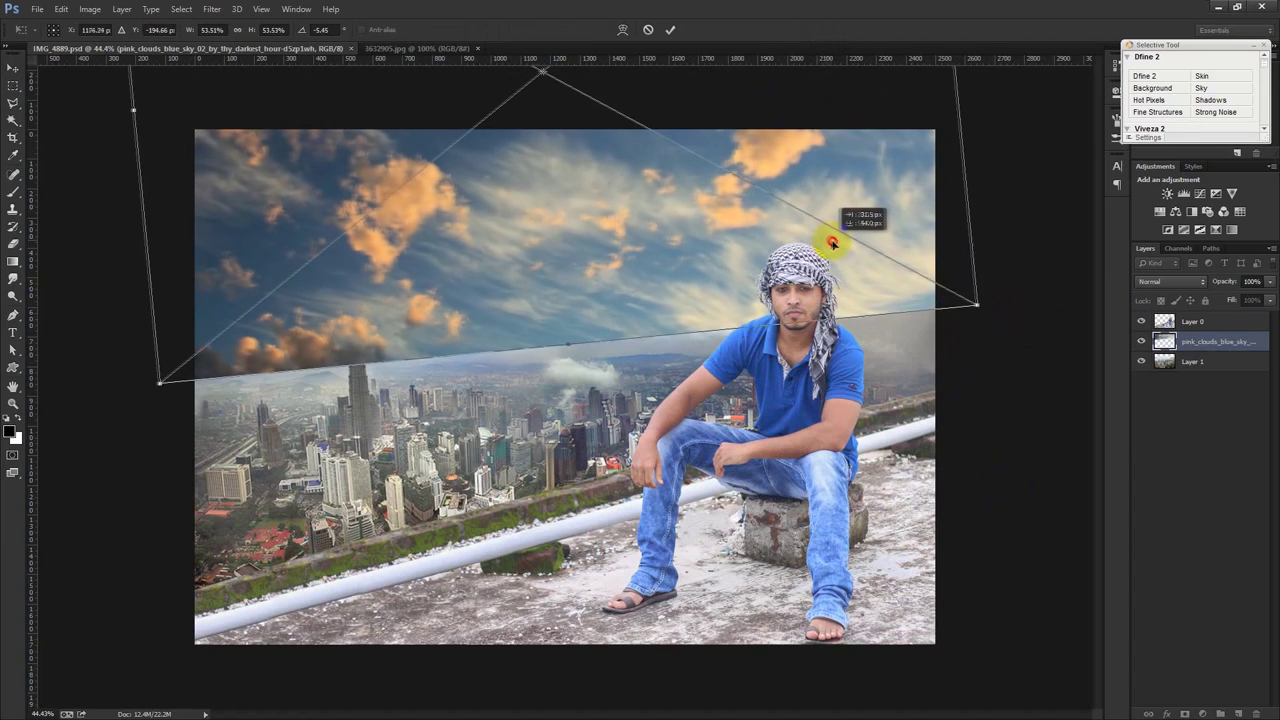
double_click(871, 271)
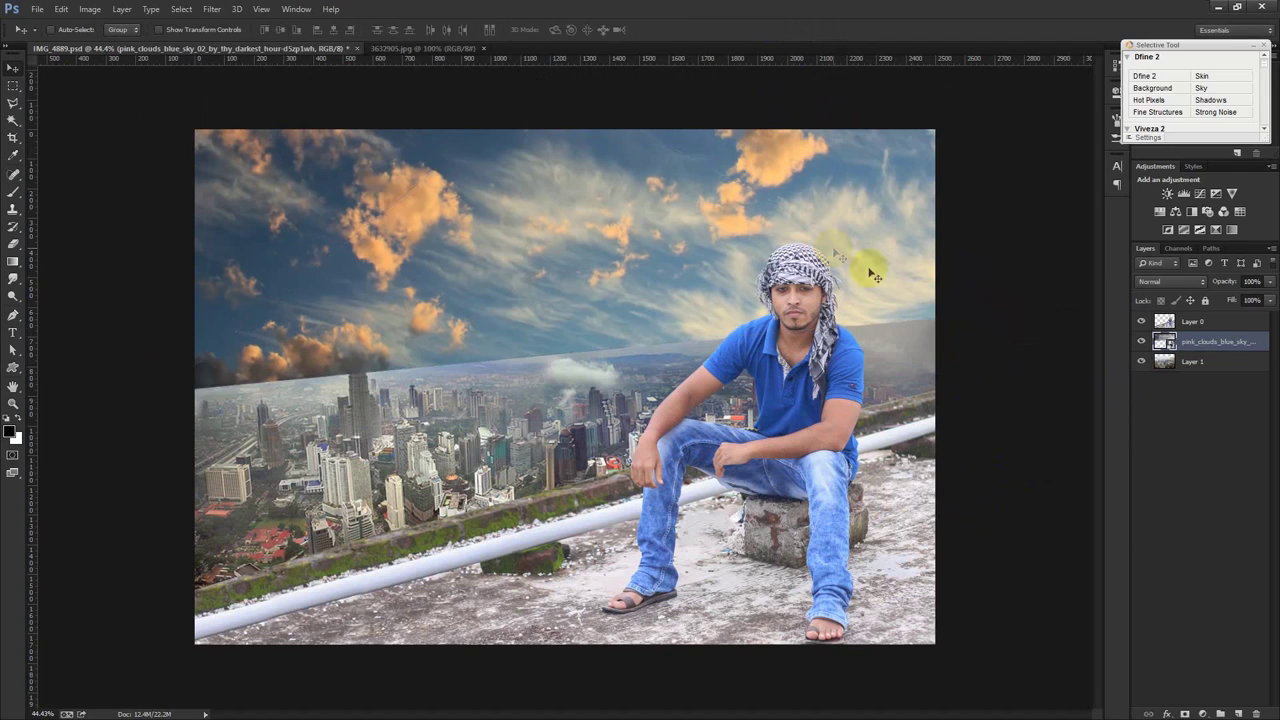
click(1185, 712)
Paint away the upper sky on the clouds mask with a 170 px black soft brush
click(18, 195)
click(13, 190)
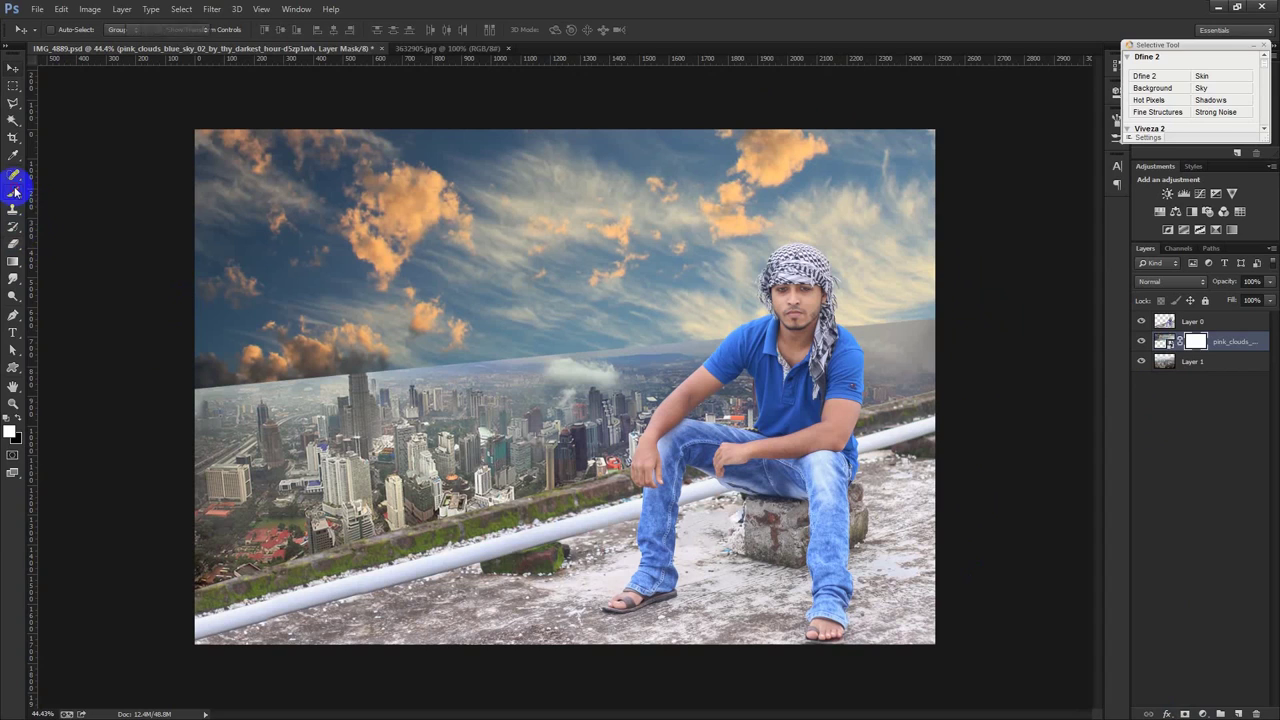
right_click(312, 414)
drag(386, 445, 434, 451)
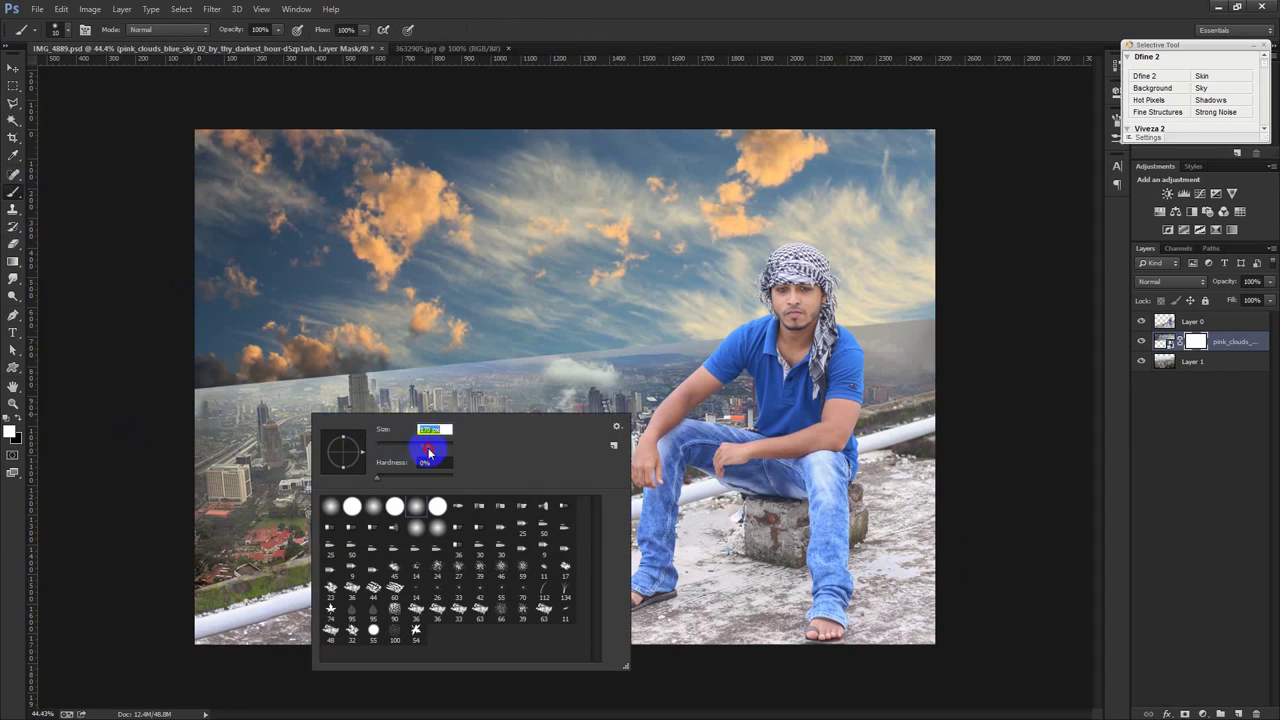
click(557, 26)
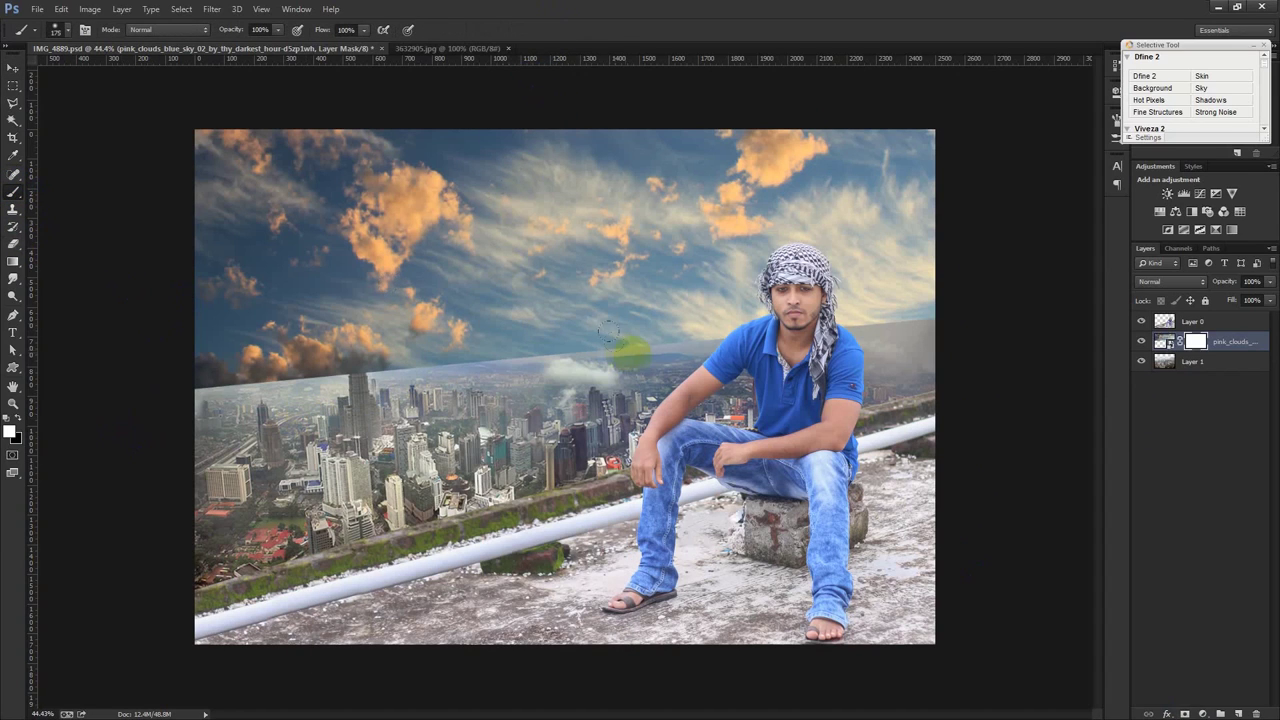
click(10, 418)
mouse_move(200, 300)
mouse_down()
mouse_move(750, 280)
mouse_move(1029, 447)
mouse_up()
Move the clouds down to fill the gap and place them beneath Layer 1
click(13, 67)
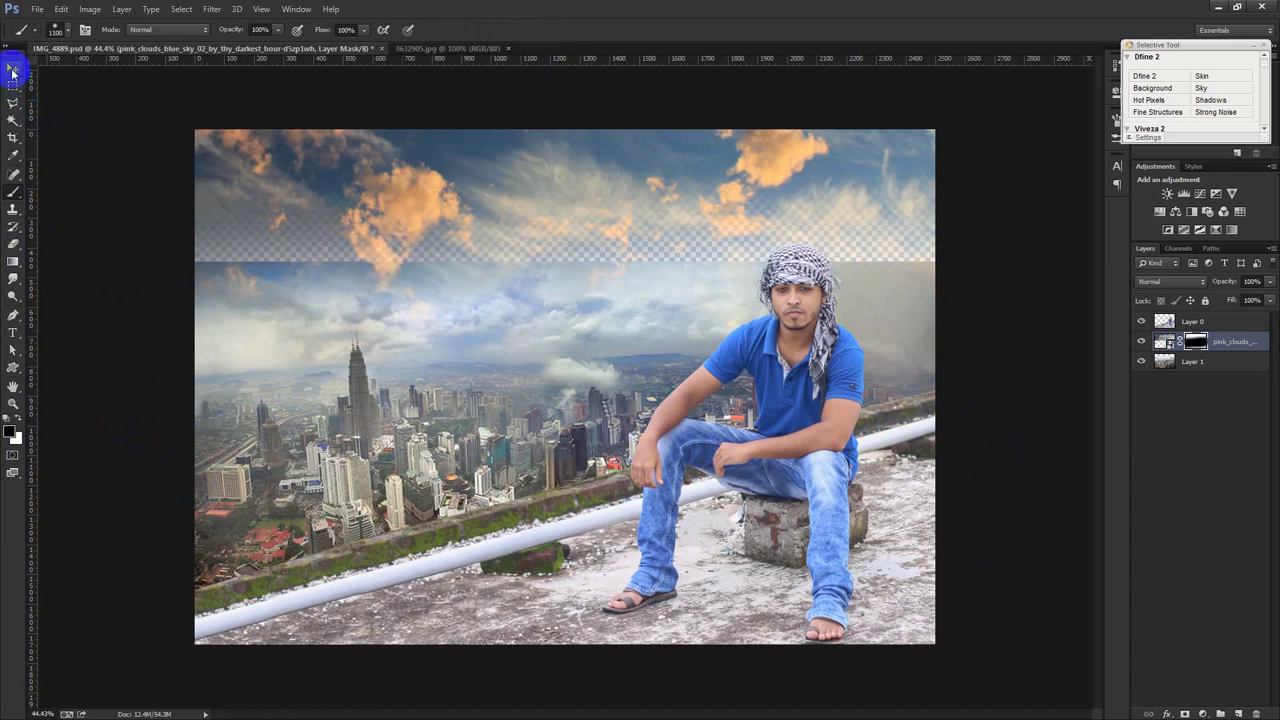
drag(549, 170, 556, 240)
drag(1250, 341, 1215, 374)
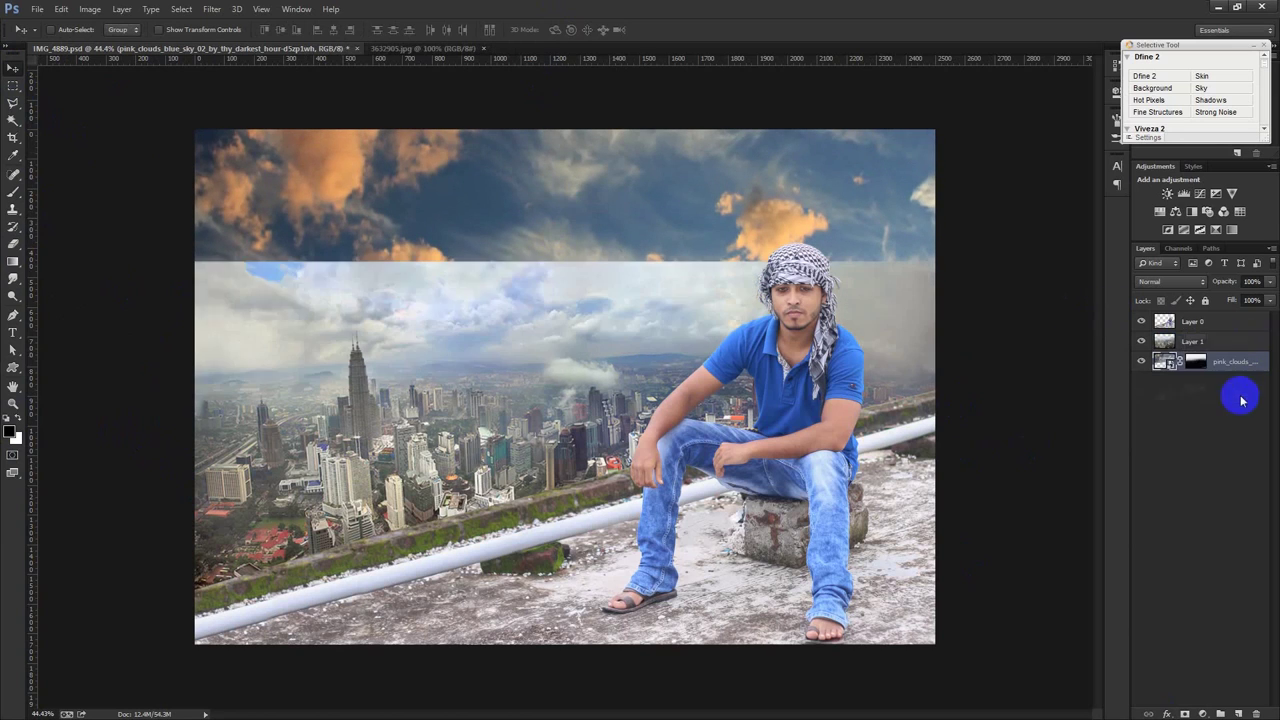
Add a mask to Layer 1 and brush the horizon seam, comparing with the clouds mask toggled
click(1180, 342)
click(1185, 714)
click(18, 193)
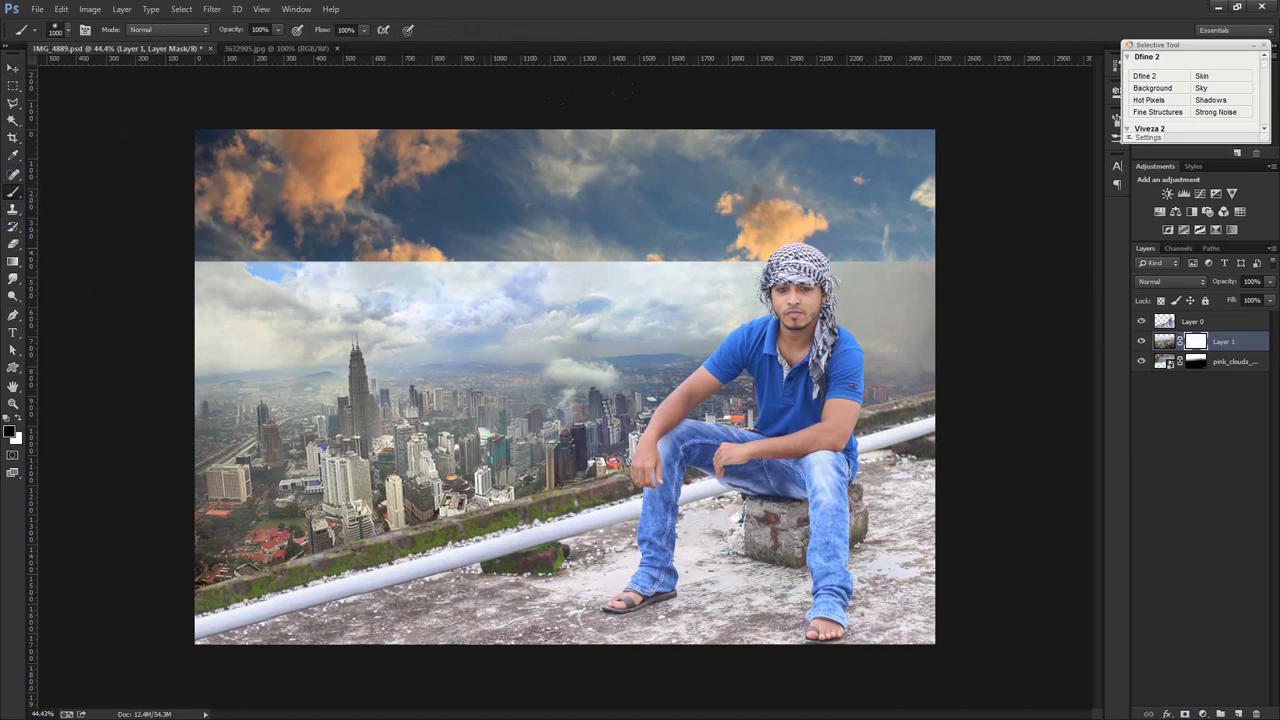
mouse_move(930, 258)
mouse_down()
mouse_move(406, 255)
mouse_move(146, 270)
mouse_up()
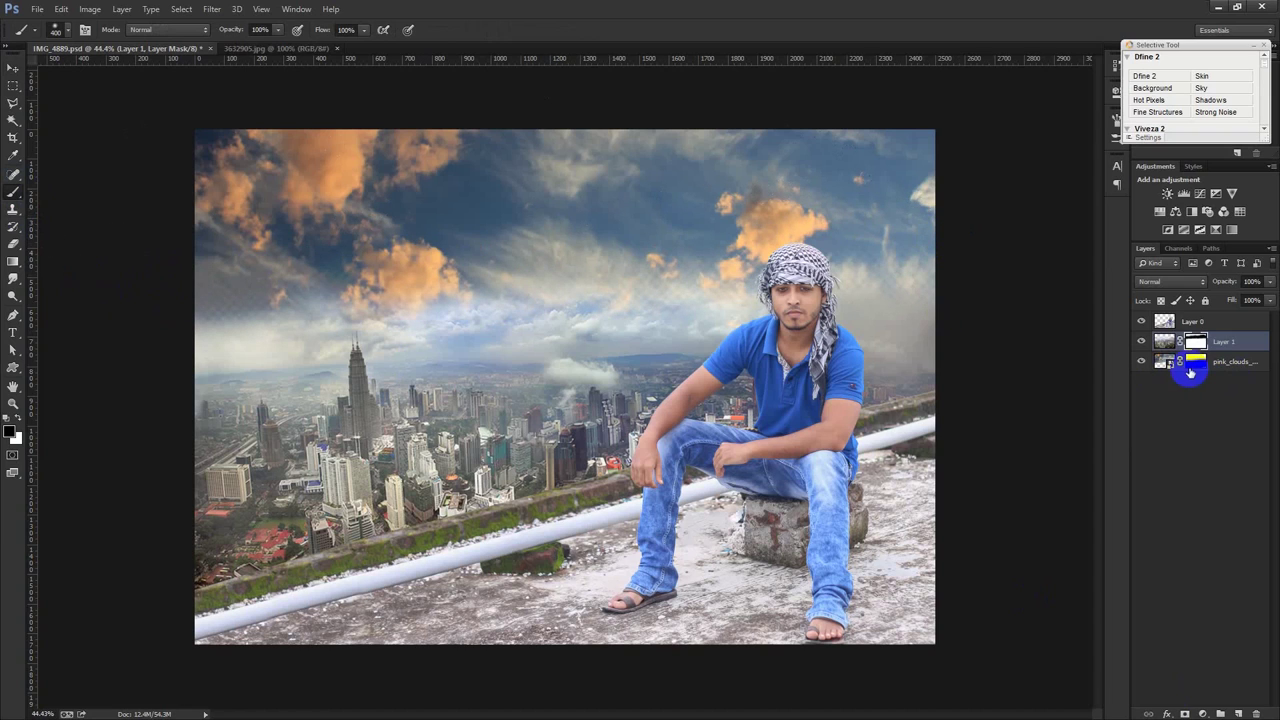
click(1195, 365)
shift+click(1195, 362)
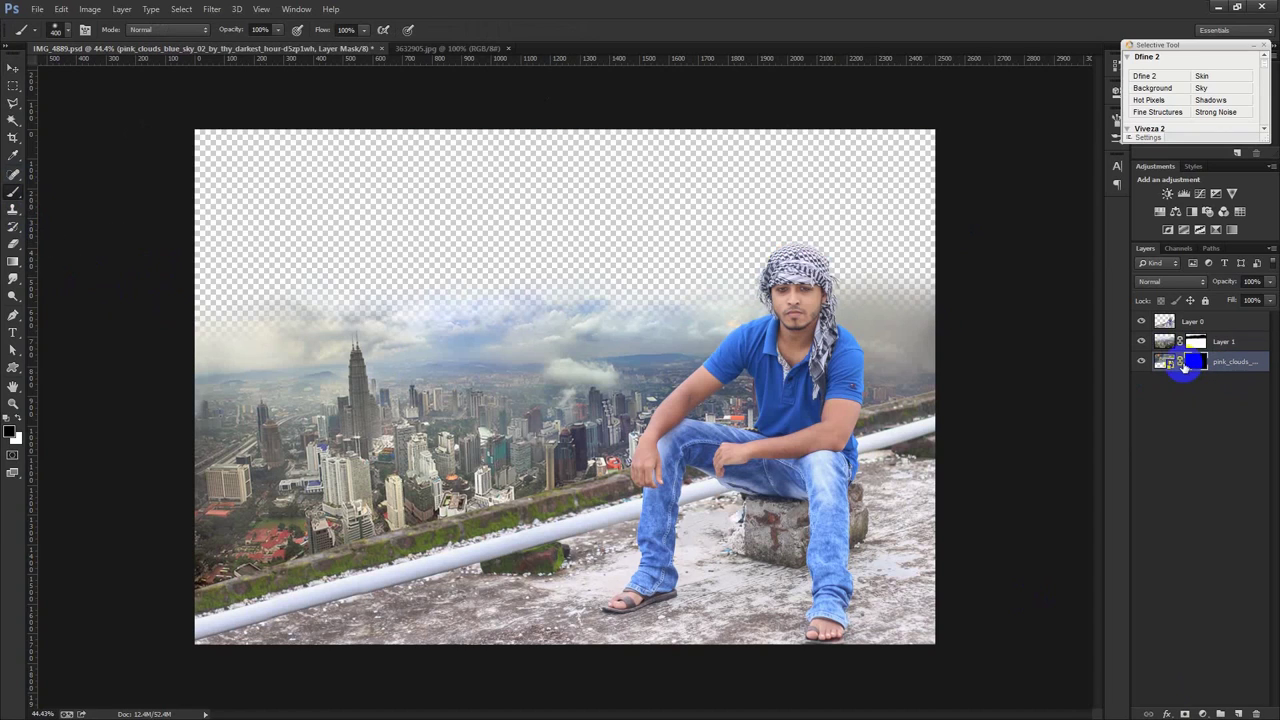
click(13, 67)
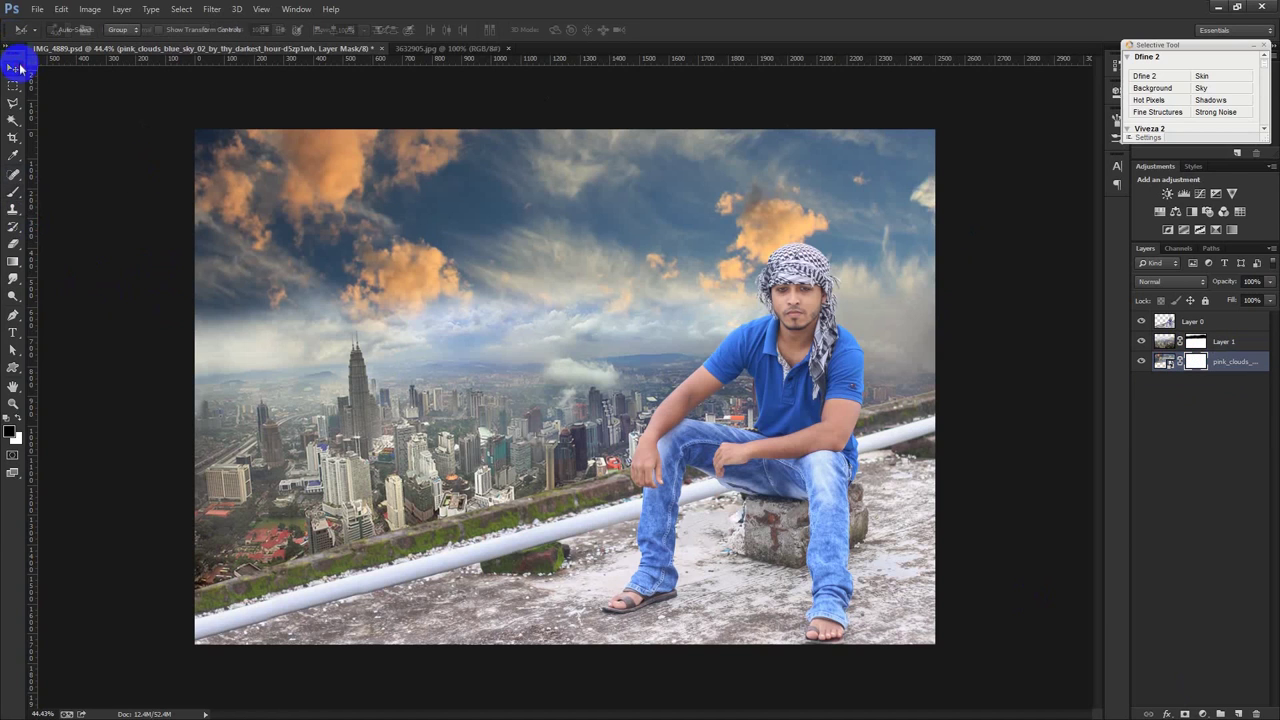
key(ctrl+minus)
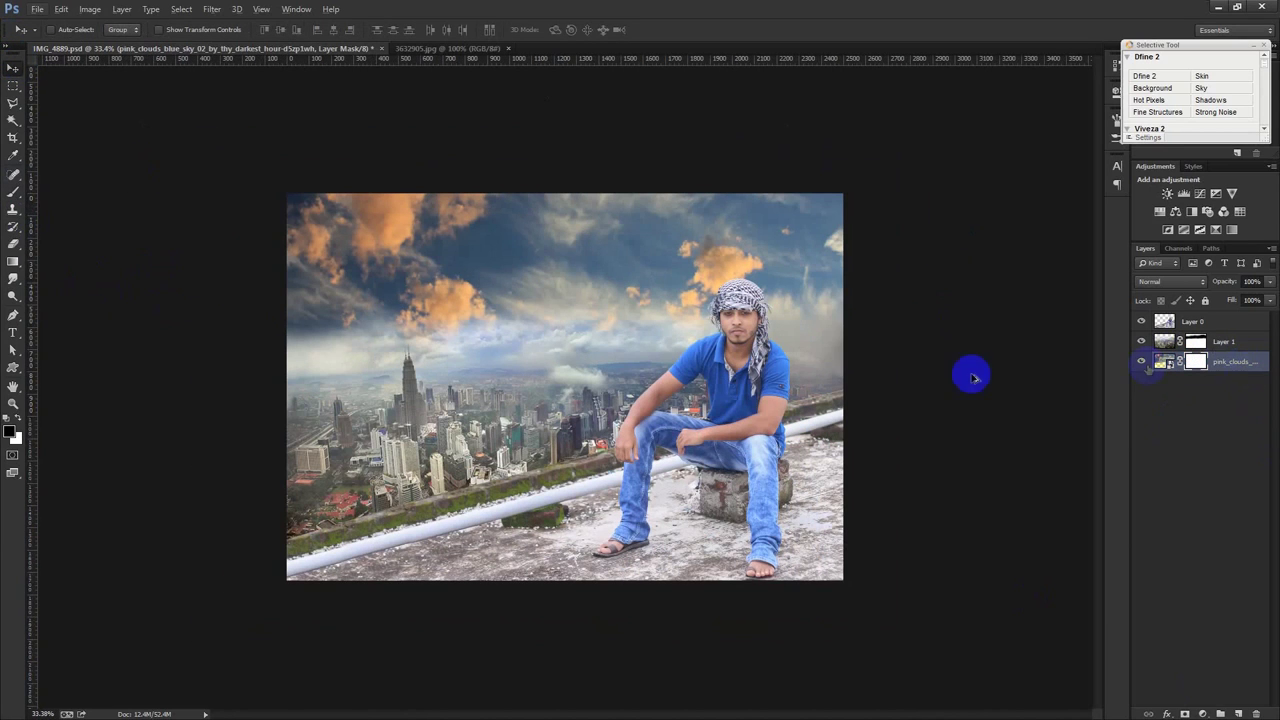
Perspective-stretch the cloud sky wider at the top, shift it upward and apply
key(ctrl+minus)
key(ctrl+t)
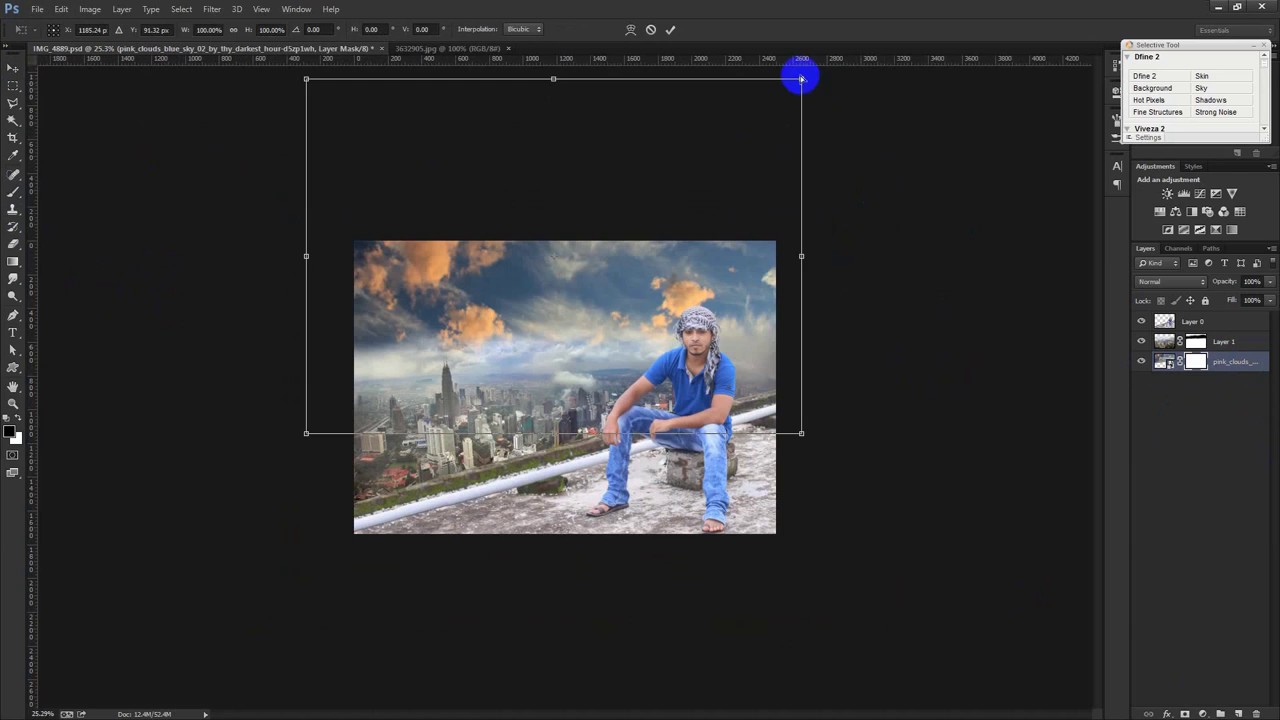
drag(801, 78, 898, 60)
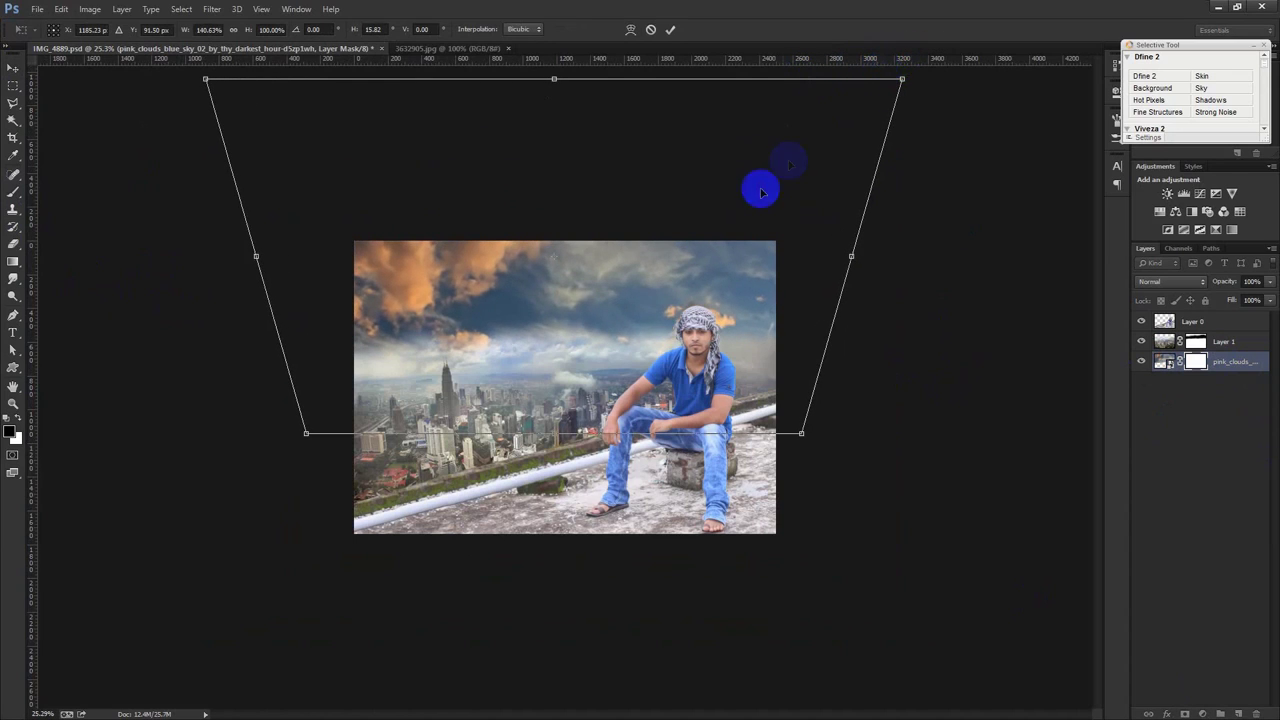
drag(758, 190, 759, 162)
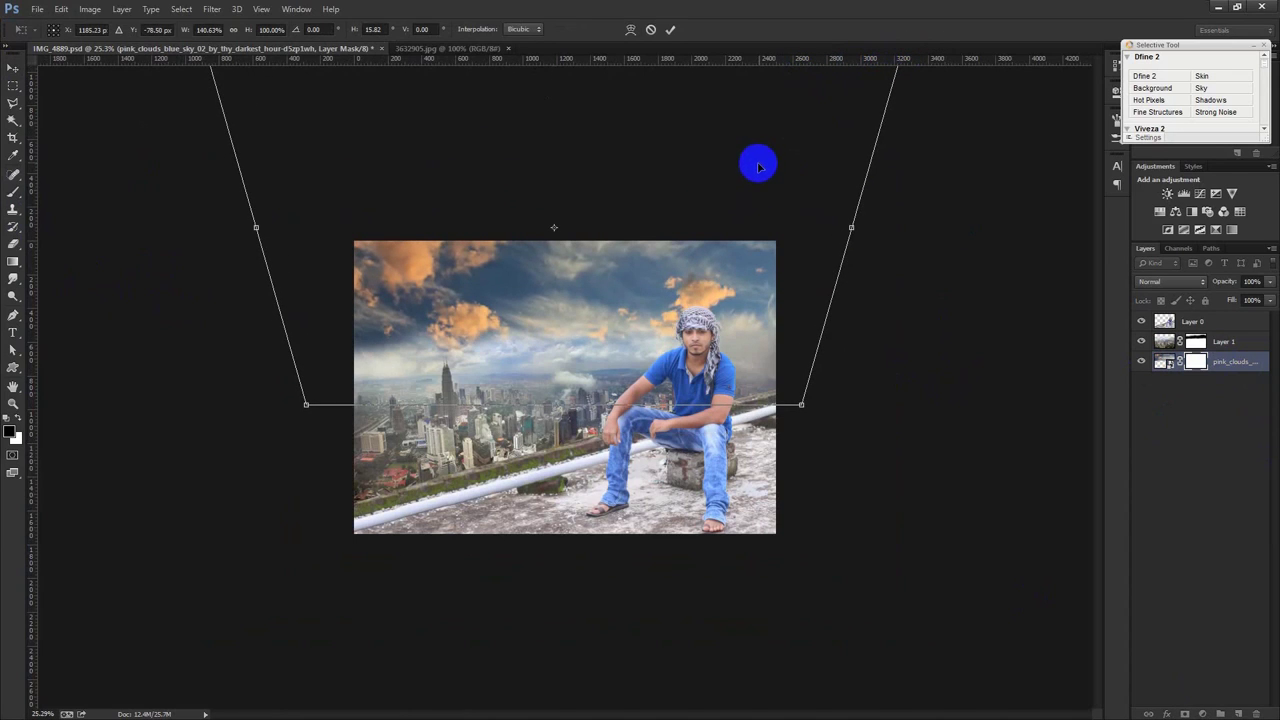
key(Return)
key(ctrl+0)
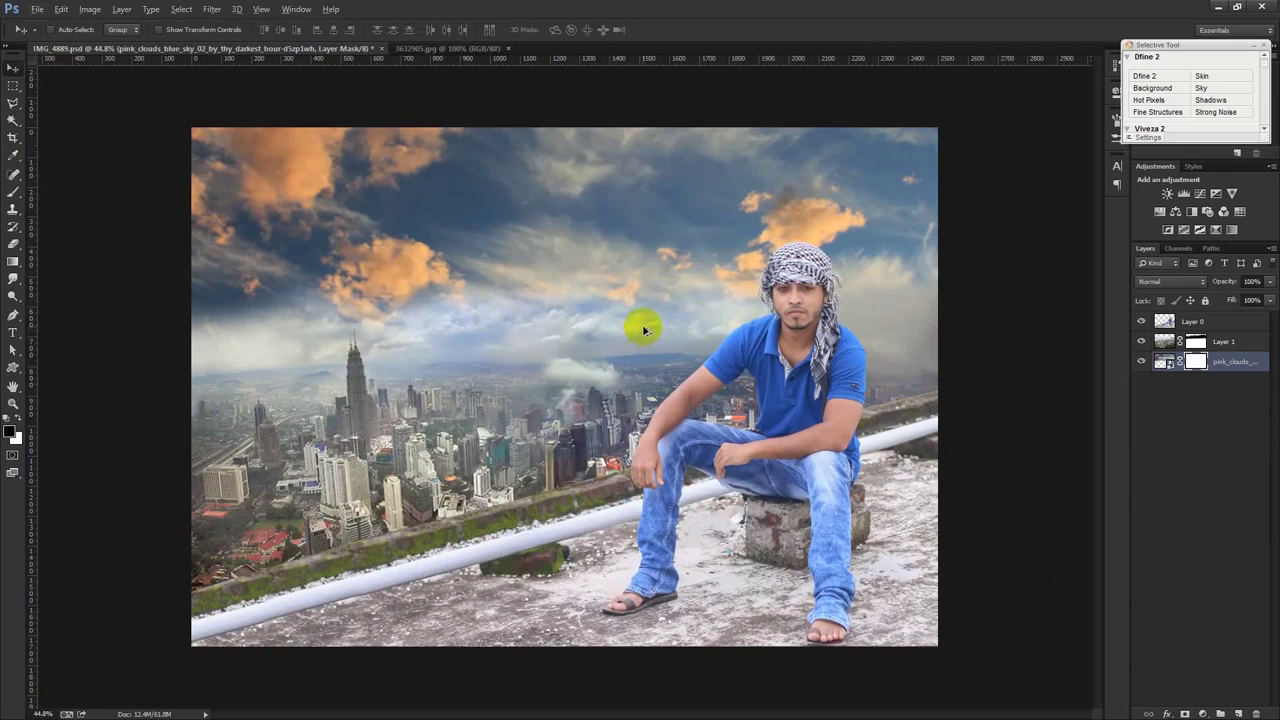
click(1196, 341)
key(ctrl+0)
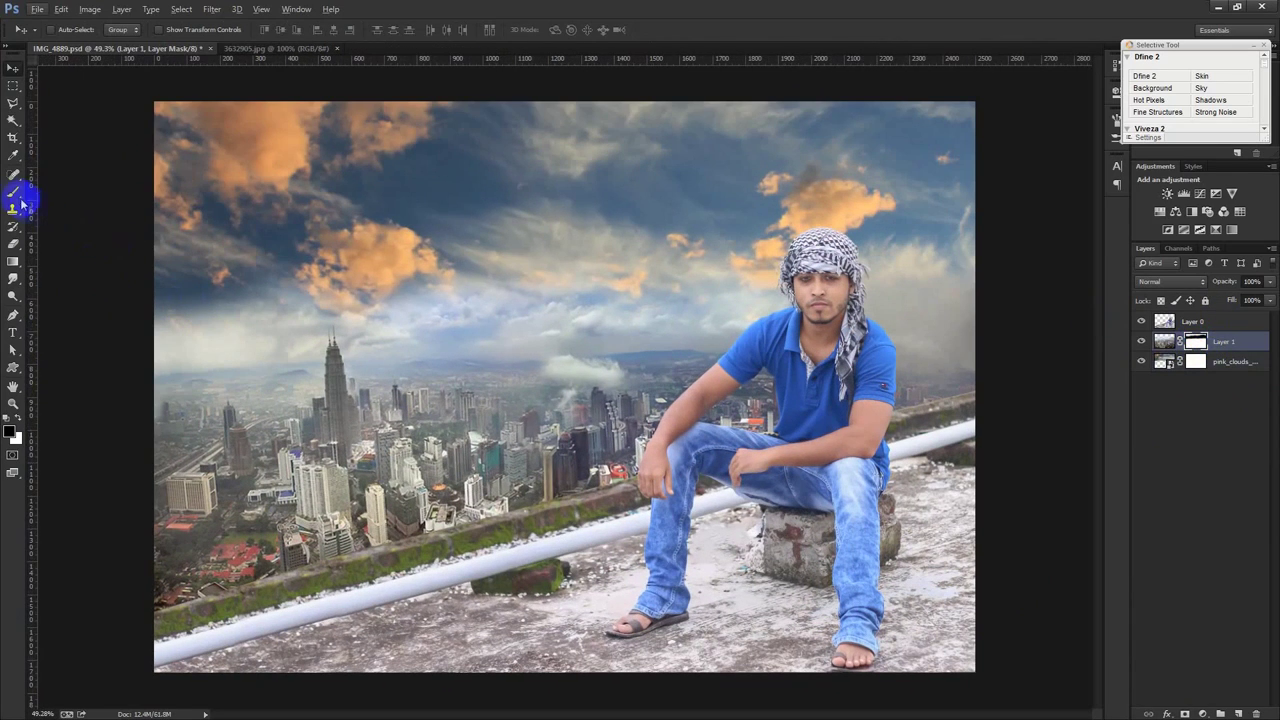
Paint Layer 1's mask to reveal clouds across the centre and right sky, softening the horizon haze
click(13, 191)
drag(480, 292, 420, 320)
drag(534, 272, 593, 262)
drag(540, 320, 700, 310)
drag(460, 340, 660, 318)
drag(717, 273, 770, 310)
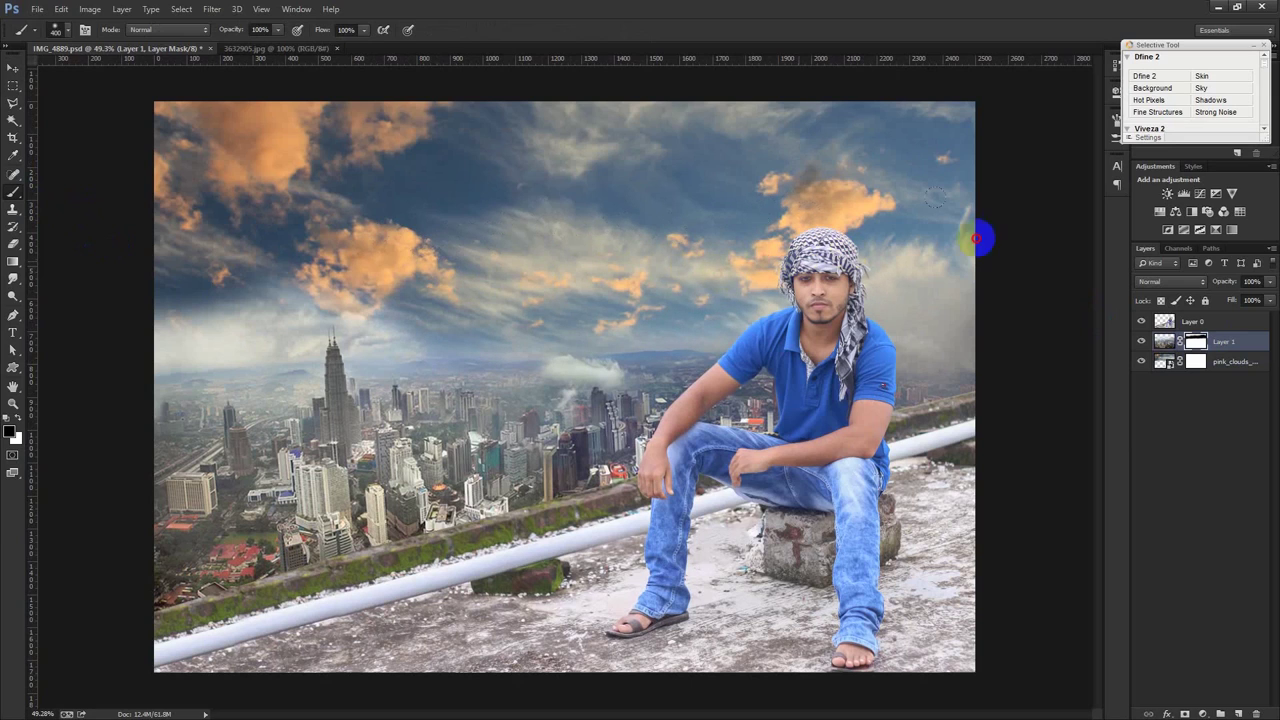
drag(976, 238, 1014, 263)
mouse_move(430, 330)
mouse_down()
mouse_move(384, 300)
mouse_move(400, 340)
mouse_move(300, 300)
mouse_move(137, 331)
mouse_move(274, 297)
mouse_move(273, 330)
mouse_up()
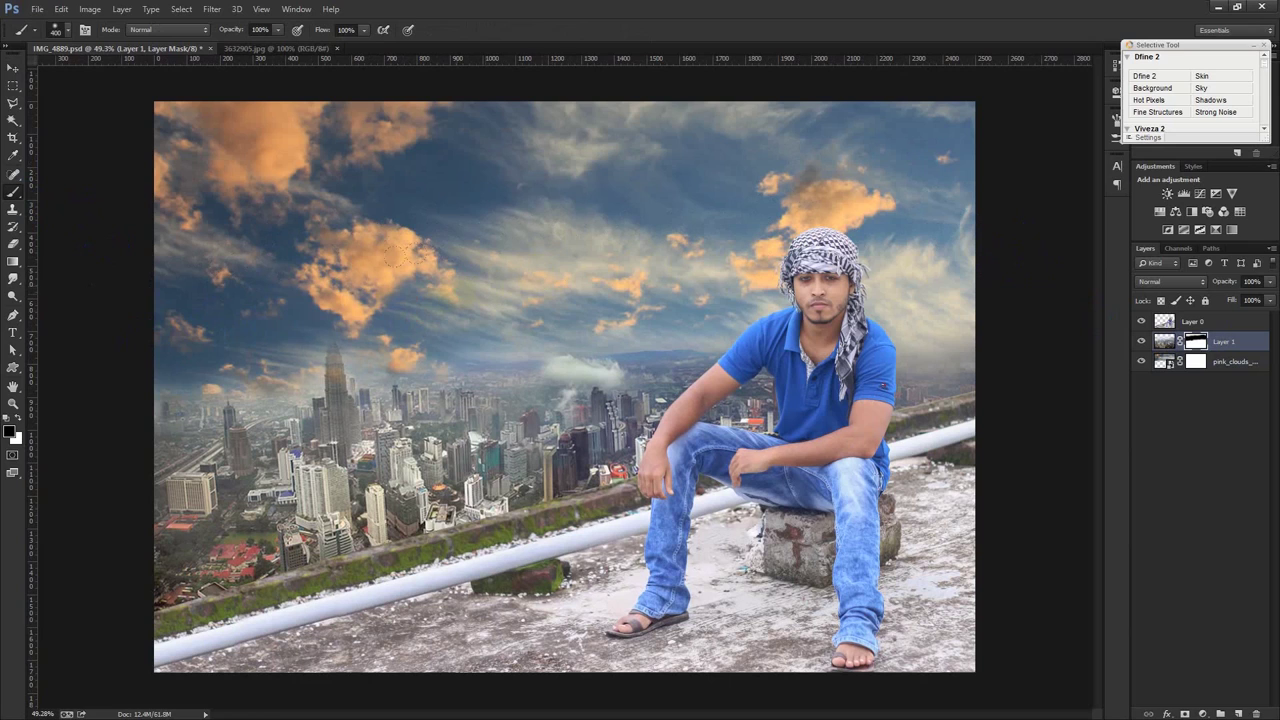
drag(519, 266, 497, 263)
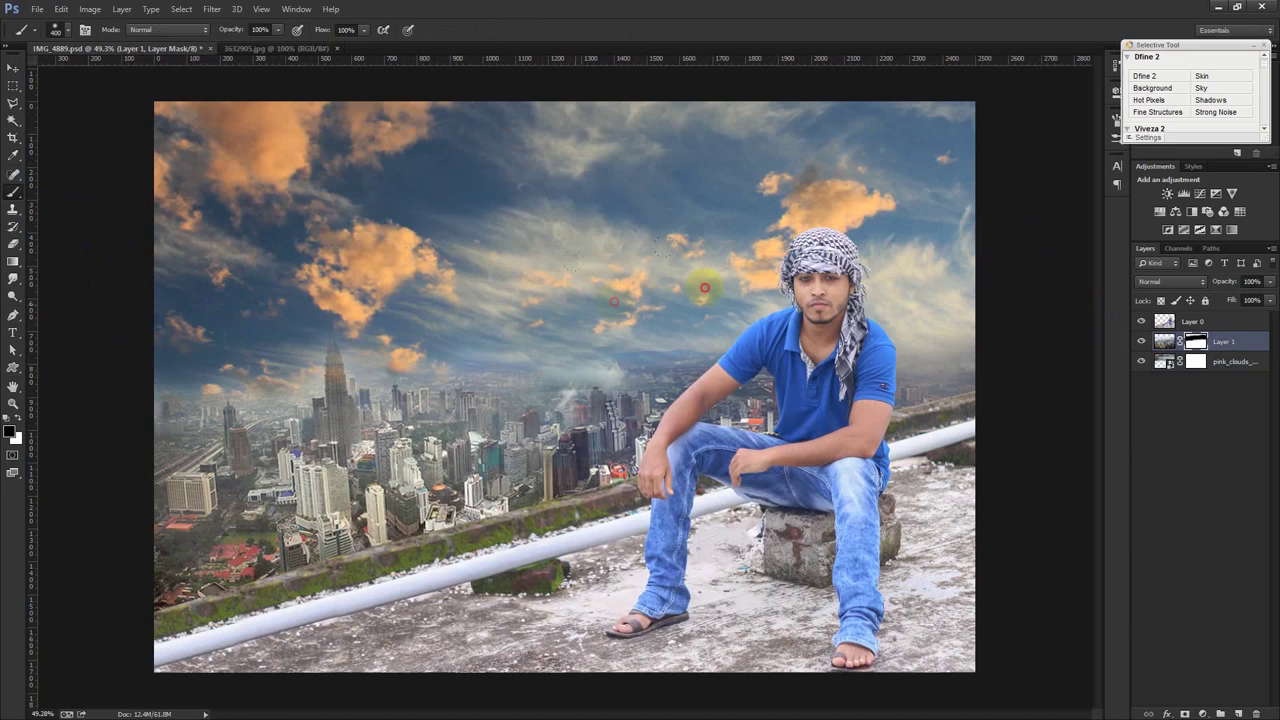
drag(461, 288, 529, 299)
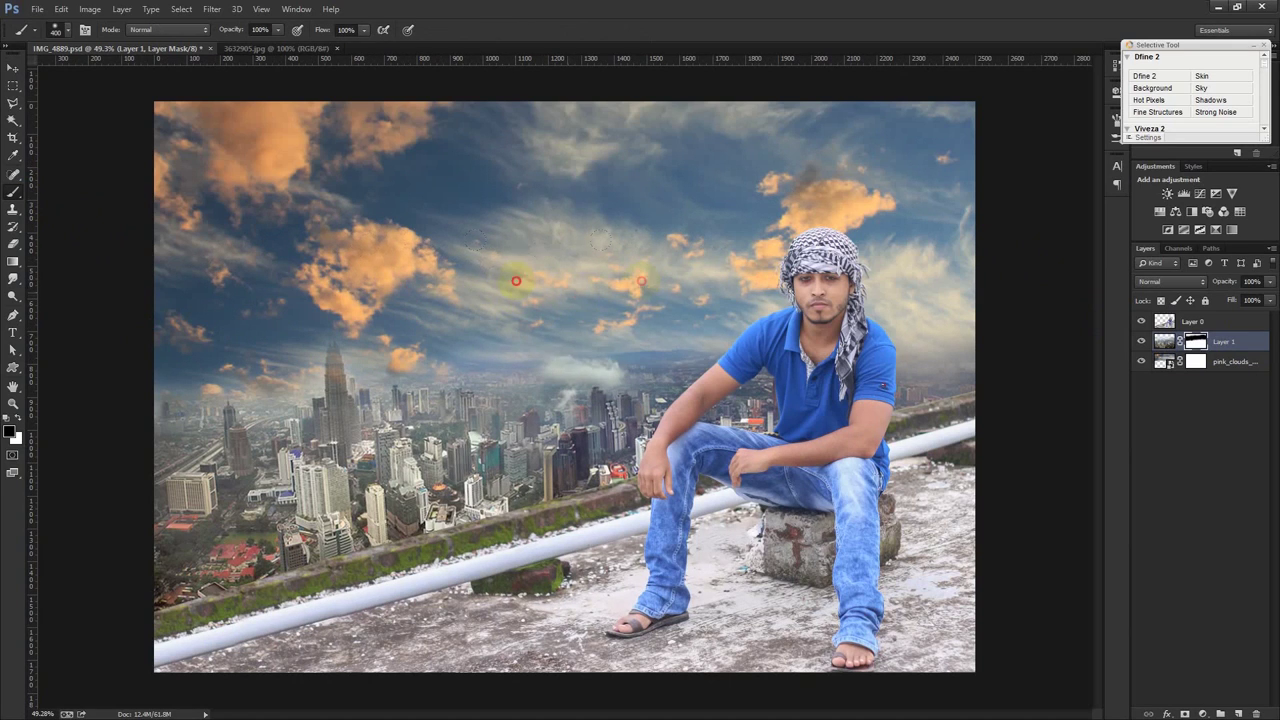
Rasterize the clouds layer and open the Camera Raw Filter on it
click(13, 68)
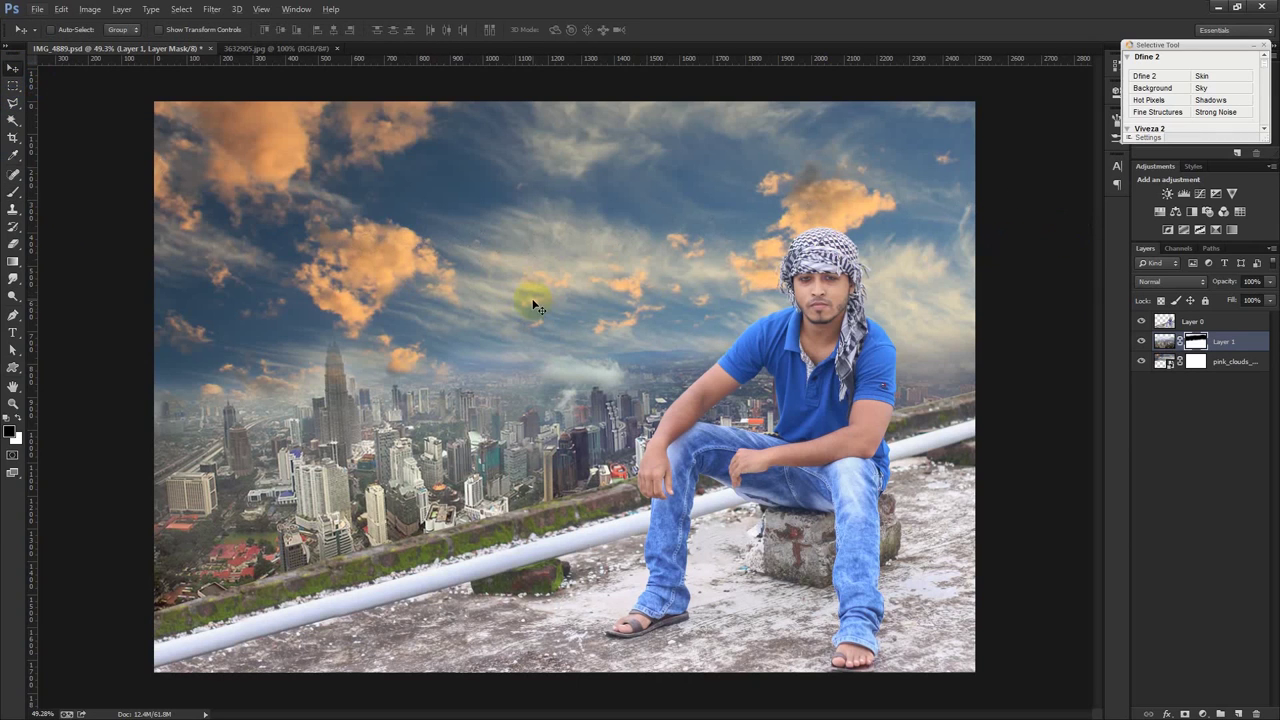
scroll(535, 305, down, 2)
scroll(531, 303, up, 1)
click(1248, 362)
right_click(1248, 362)
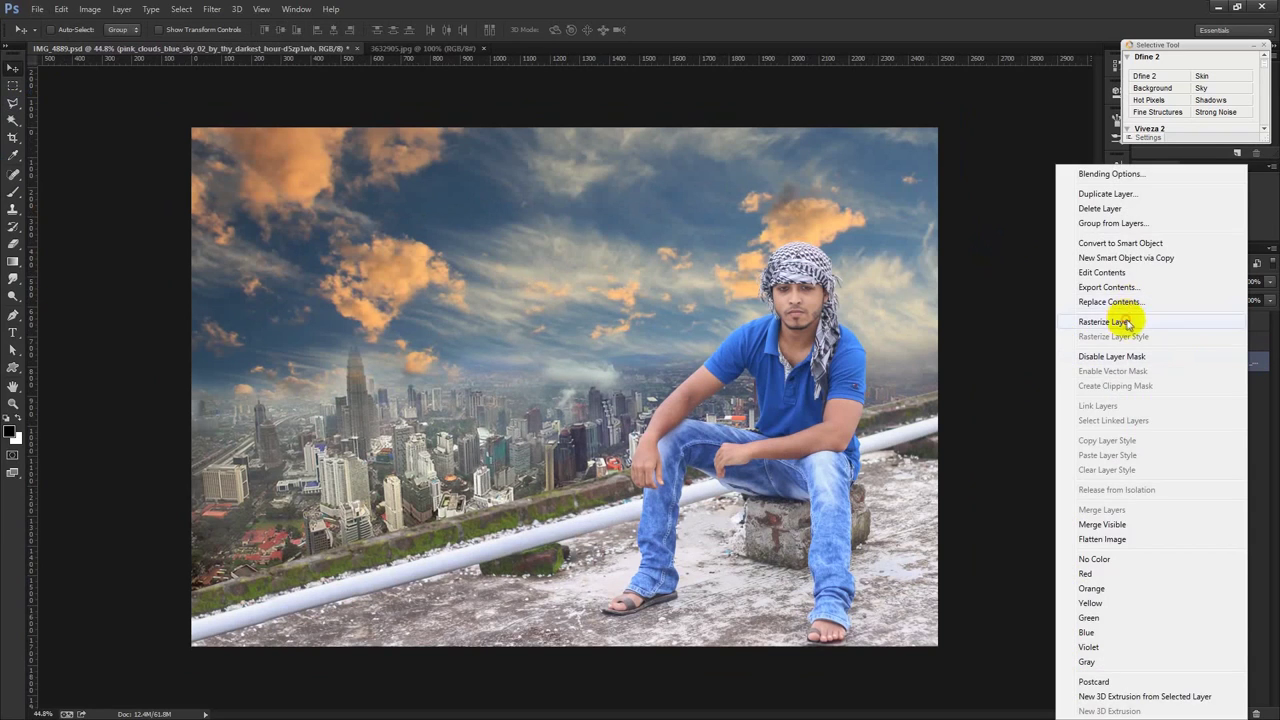
click(1123, 320)
click(213, 9)
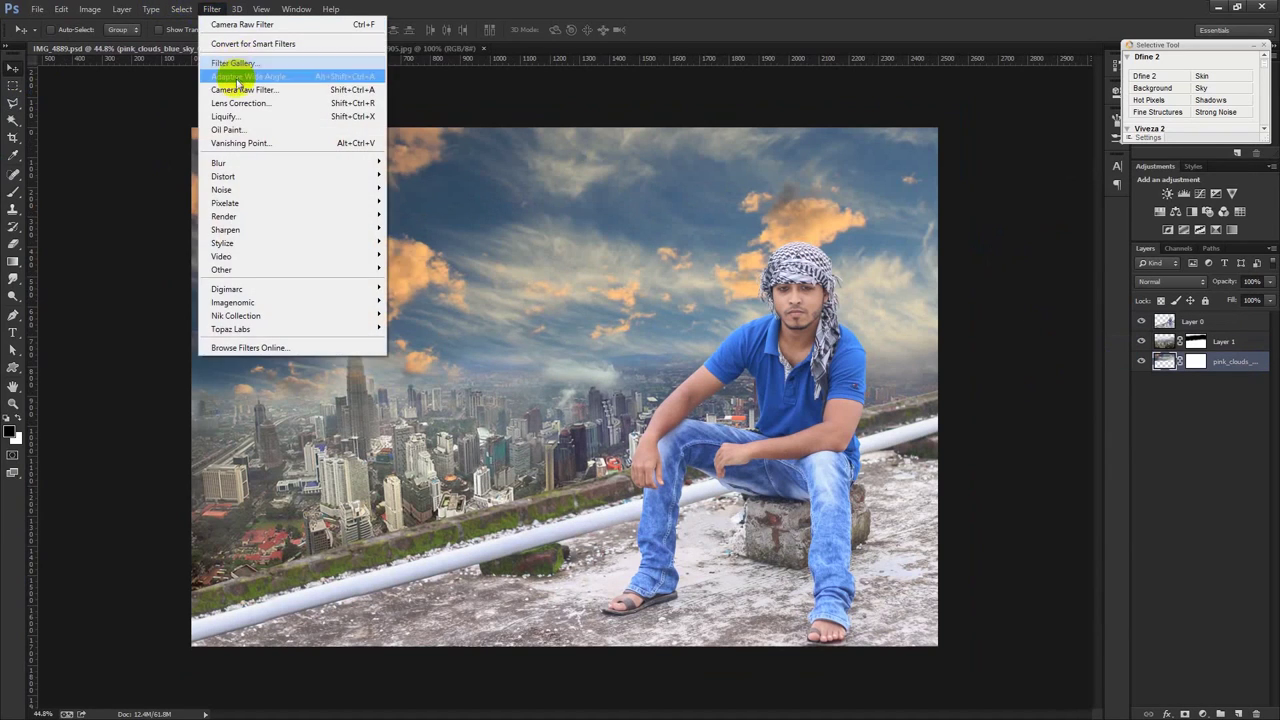
click(243, 86)
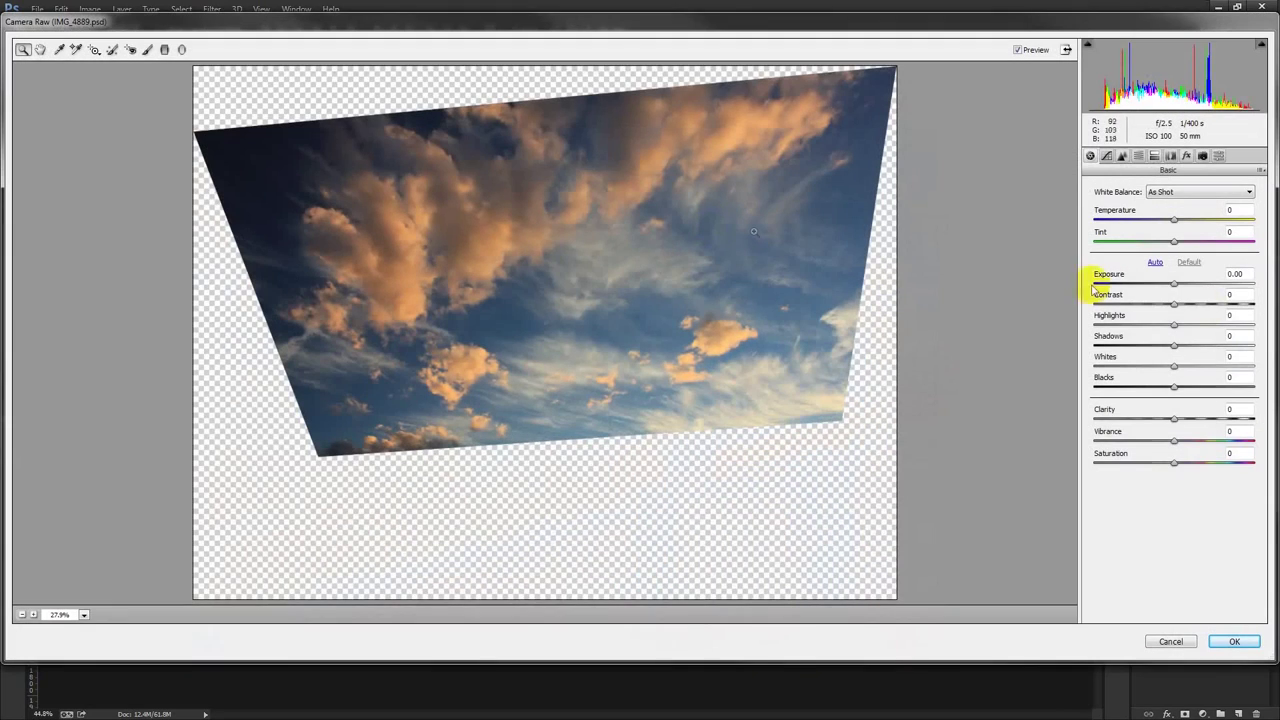
Apply Camera Raw to the sky with highlights at +19 and brighter whites
drag(1173, 323, 1254, 345)
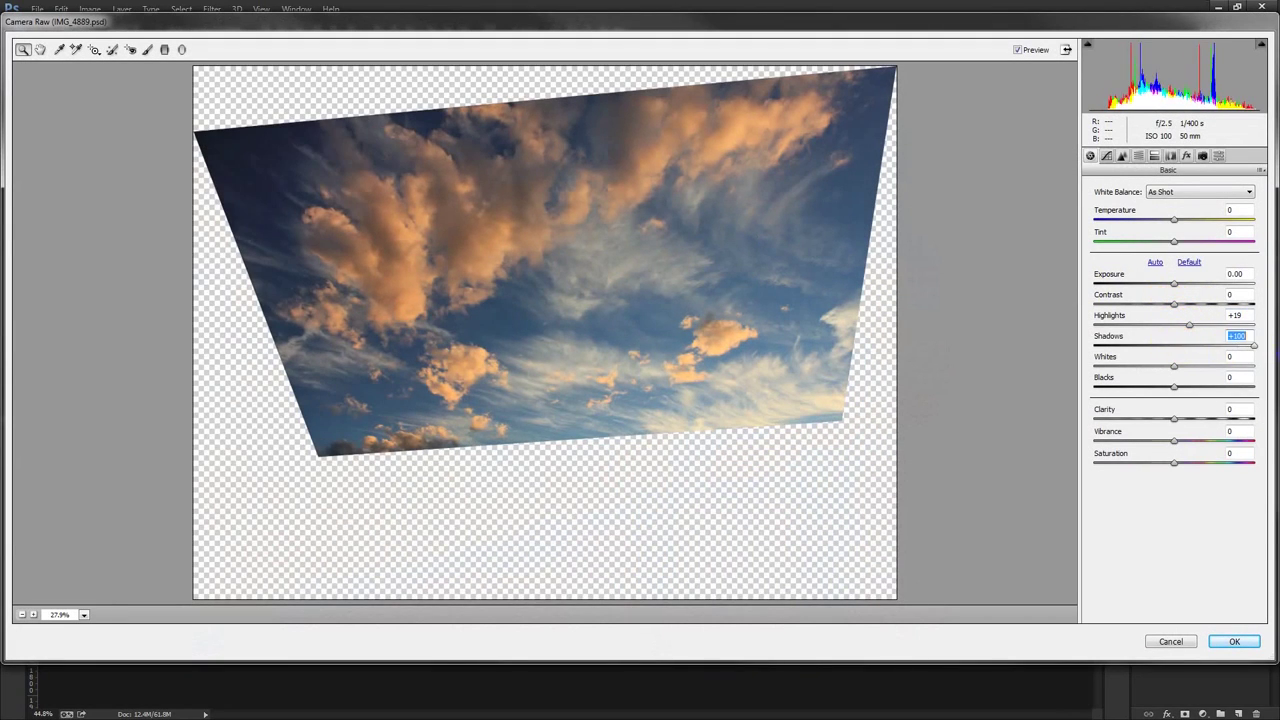
drag(1180, 367, 1243, 366)
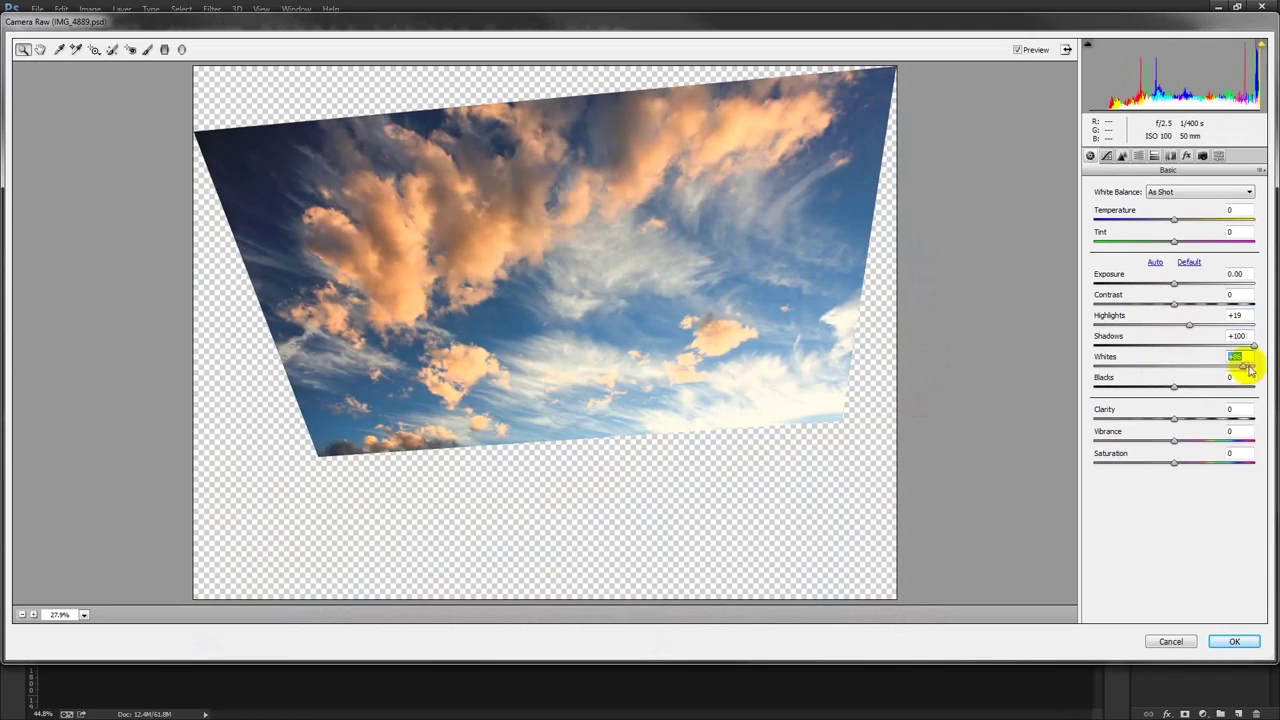
click(1236, 641)
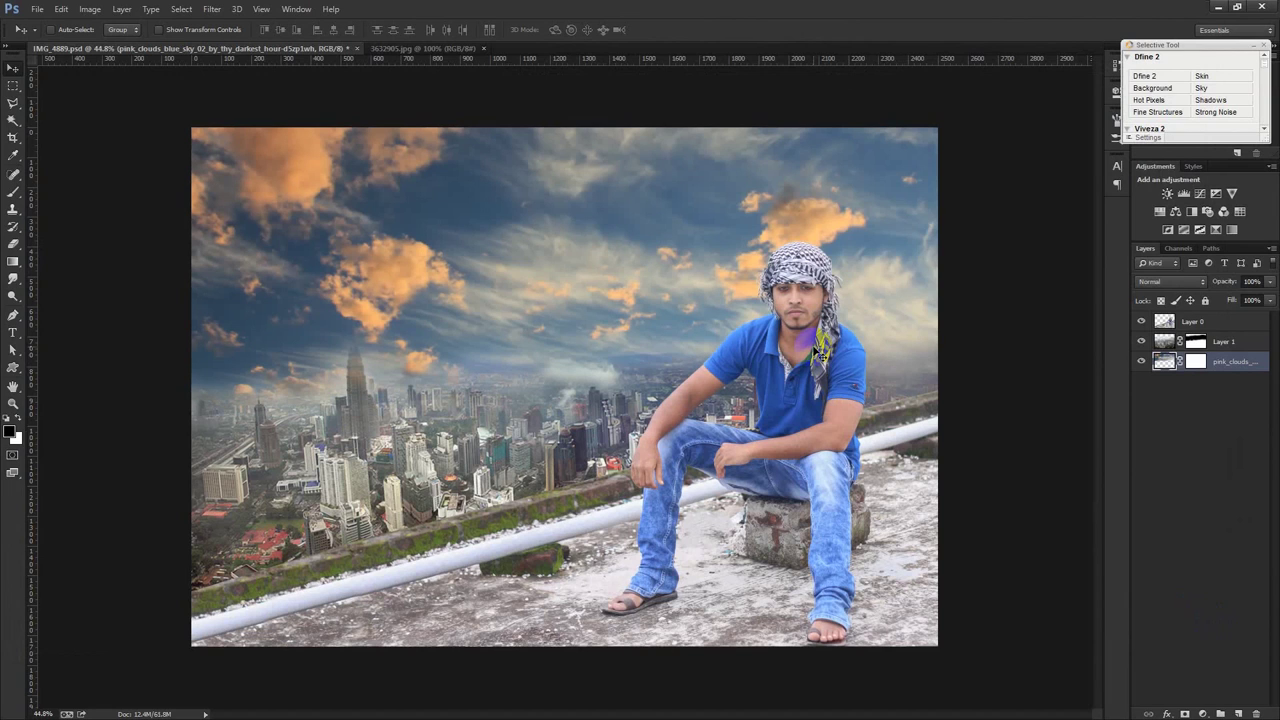
Apply a second Camera Raw pass to the sky, lifting Shadows to +100 and raising Whites
click(211, 9)
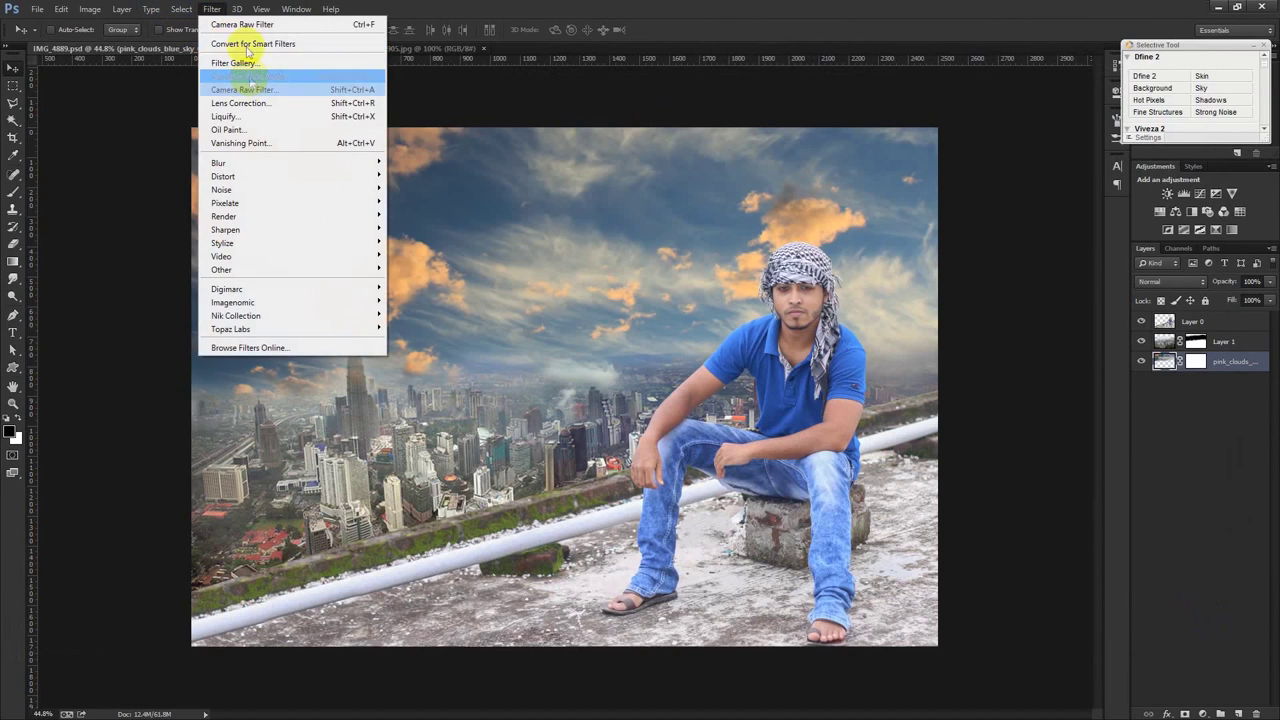
click(250, 89)
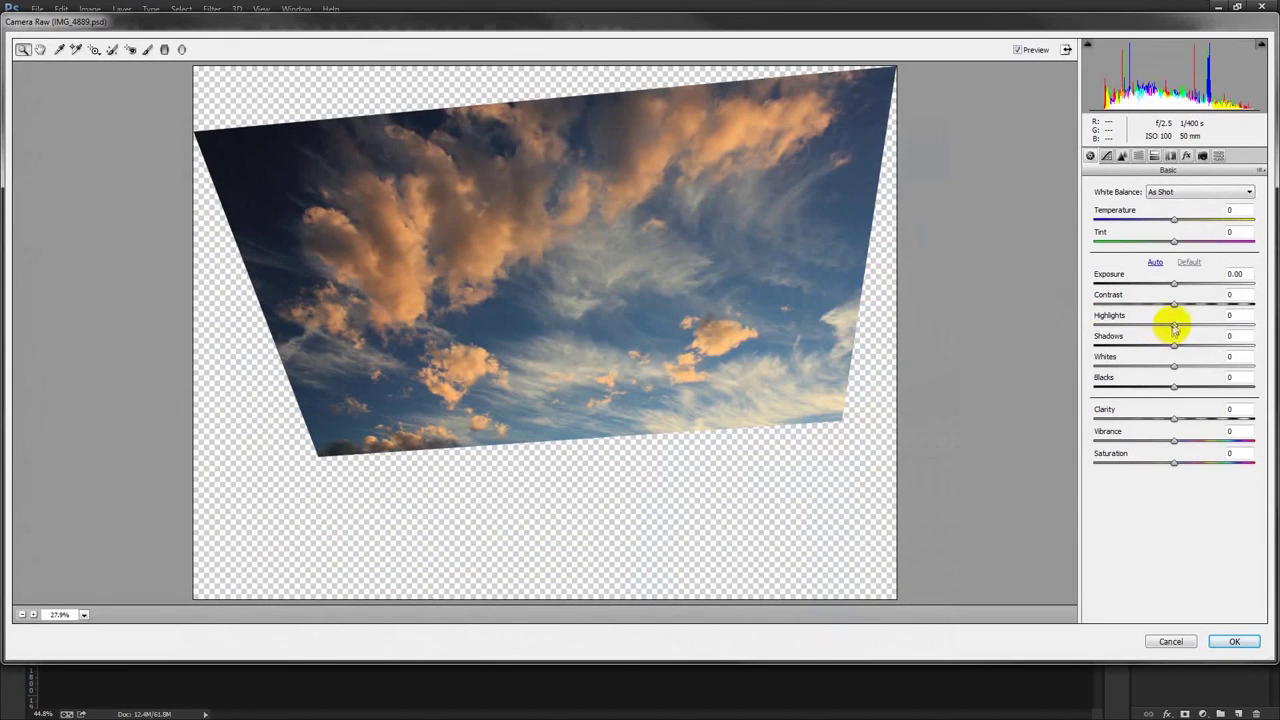
drag(1174, 344, 1268, 344)
drag(1175, 366, 1222, 367)
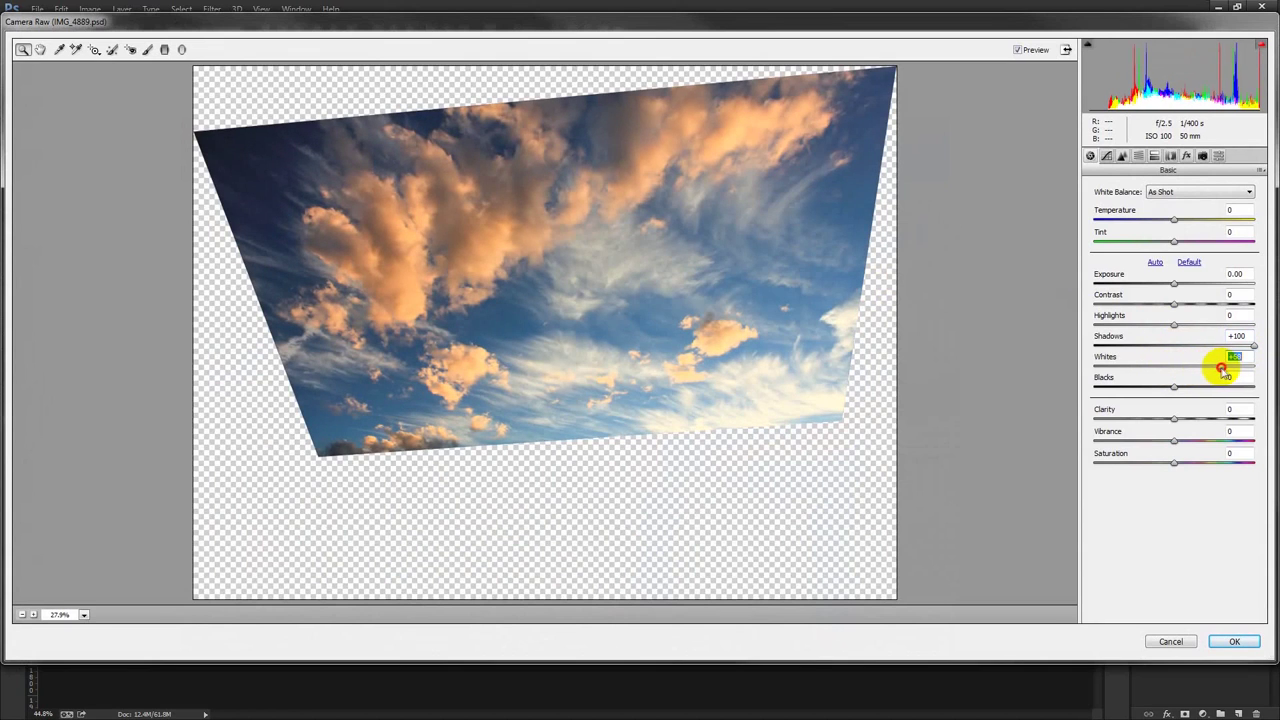
click(1236, 641)
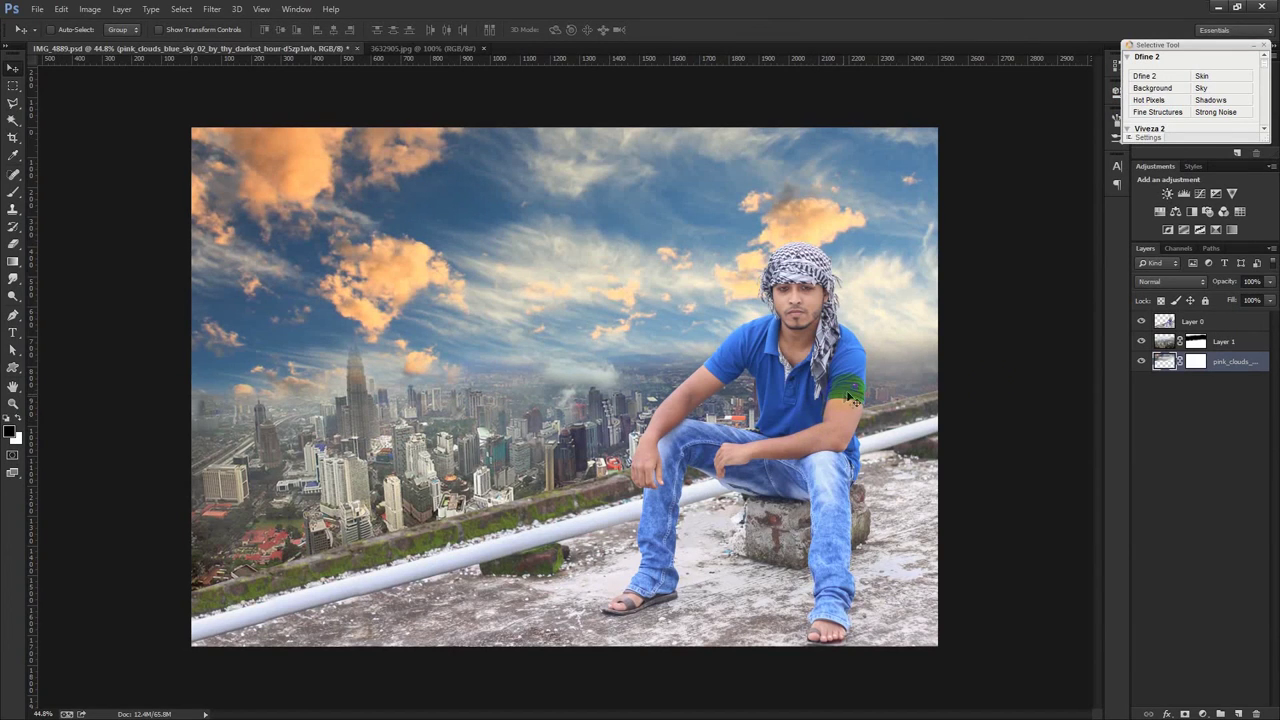
click(1232, 343)
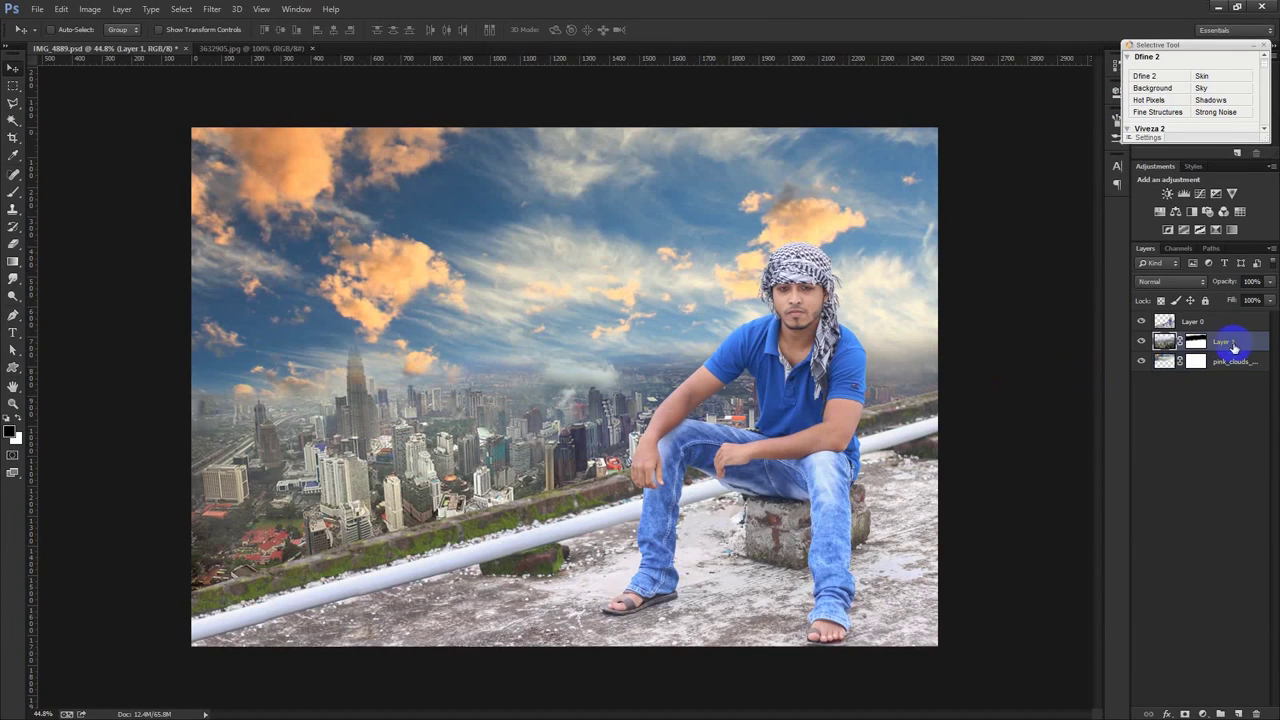
Apply Camera Raw to the city layer with Highlights -100, Shadows +100 and raised Whites
click(211, 9)
click(242, 90)
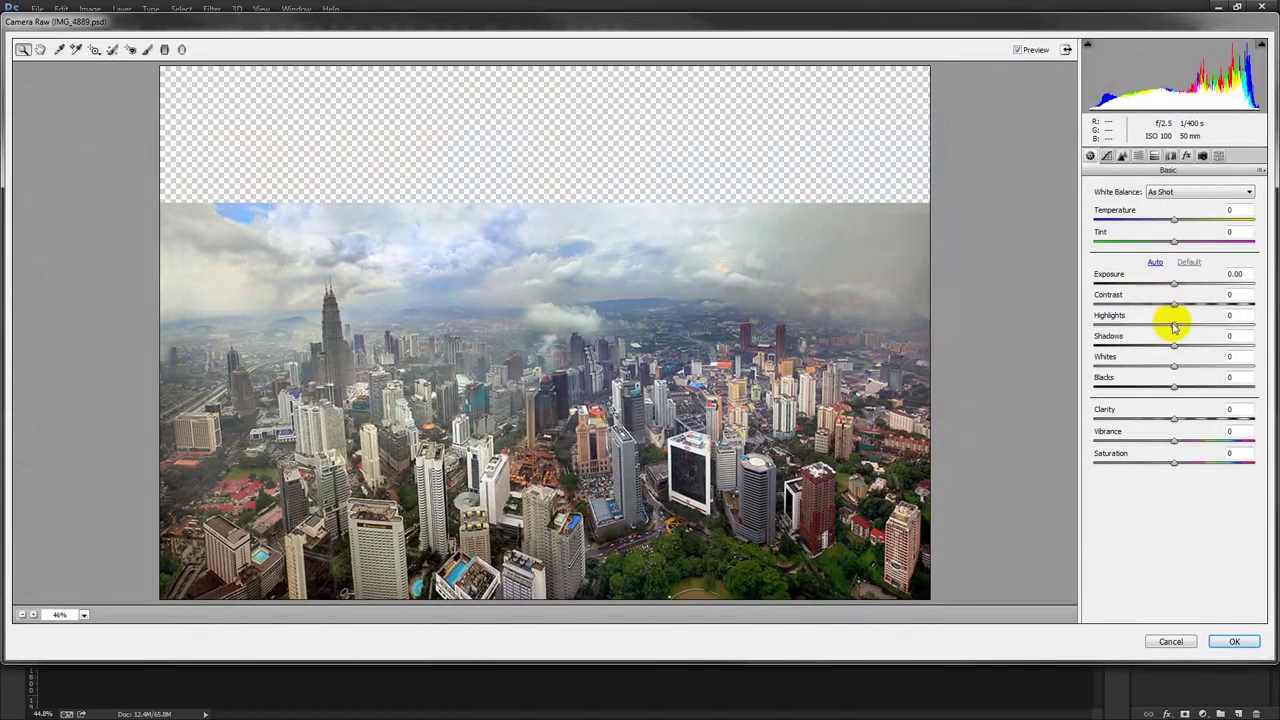
drag(1175, 327, 1071, 323)
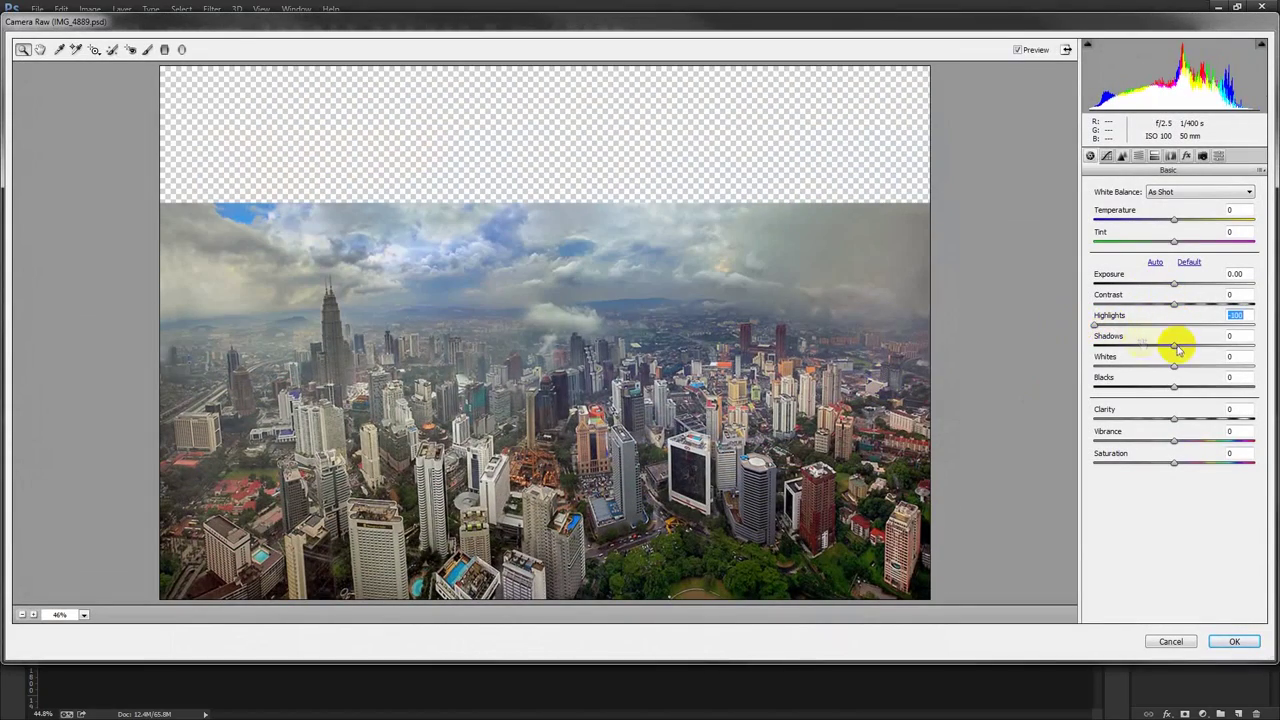
drag(1183, 347, 1250, 345)
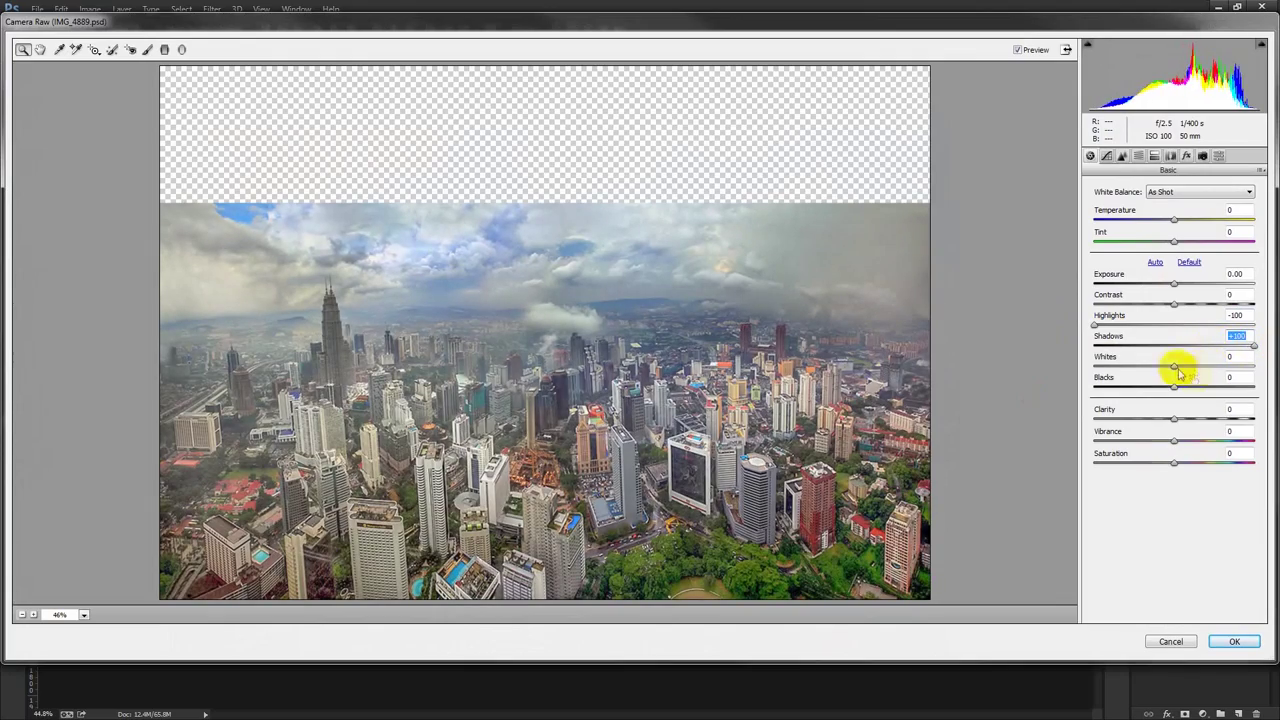
drag(1225, 368, 1200, 366)
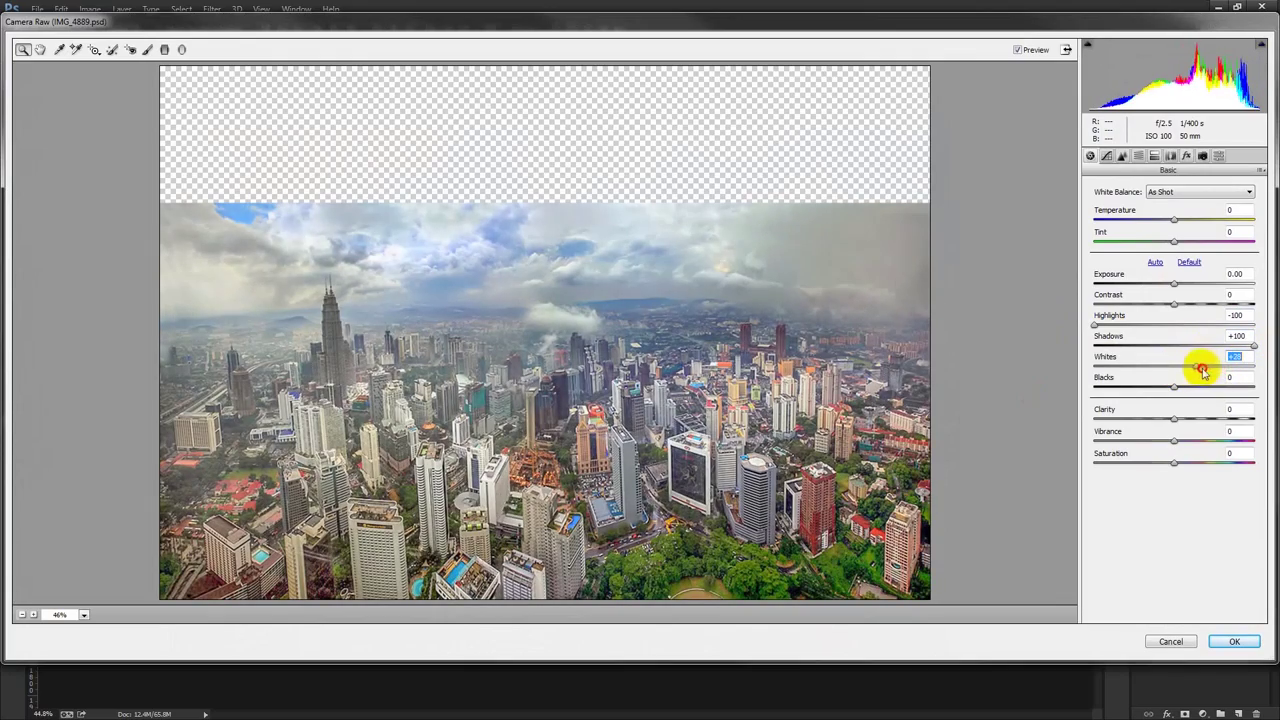
click(1234, 641)
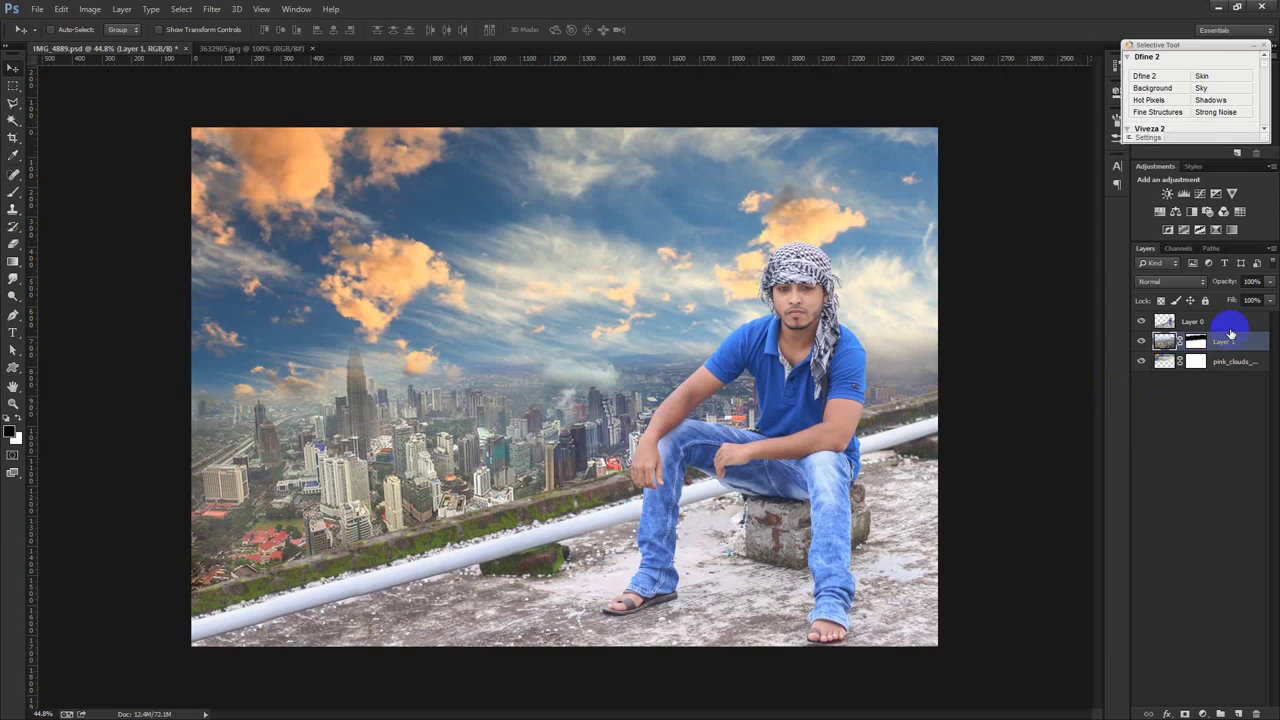
Try a light Gaussian Blur on the city Layer 1
click(1238, 360)
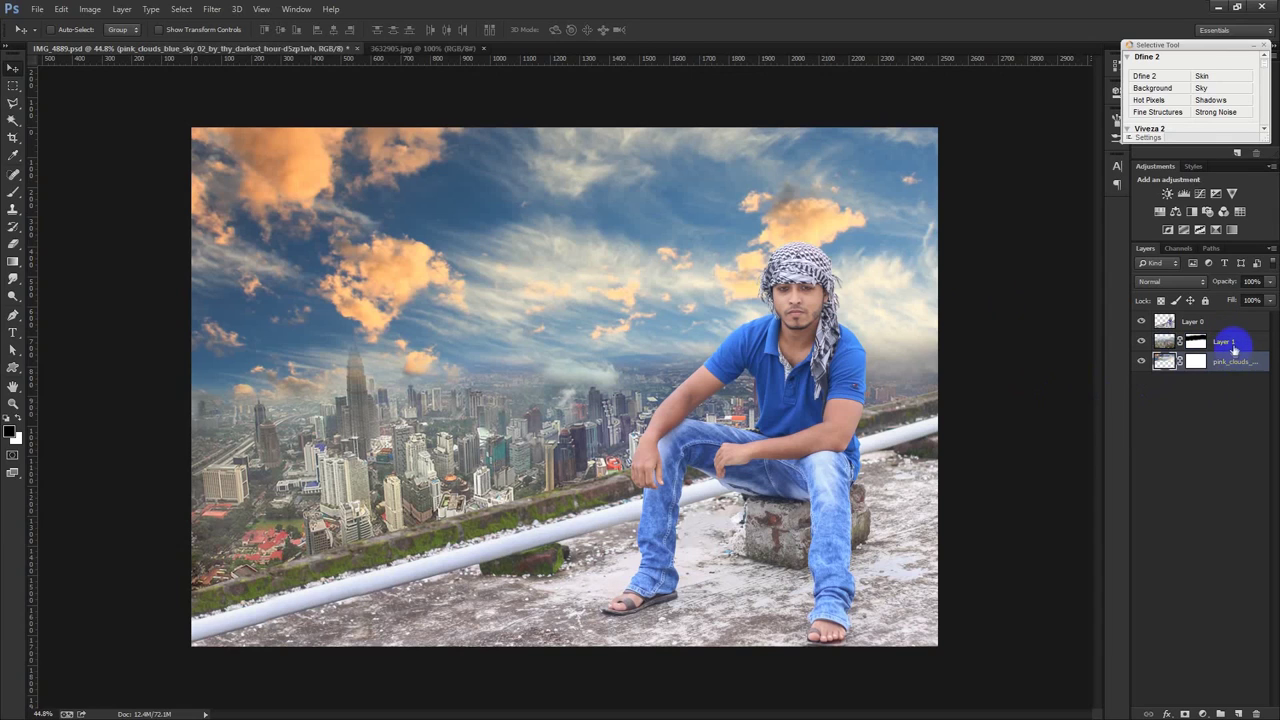
click(1234, 345)
click(1240, 361)
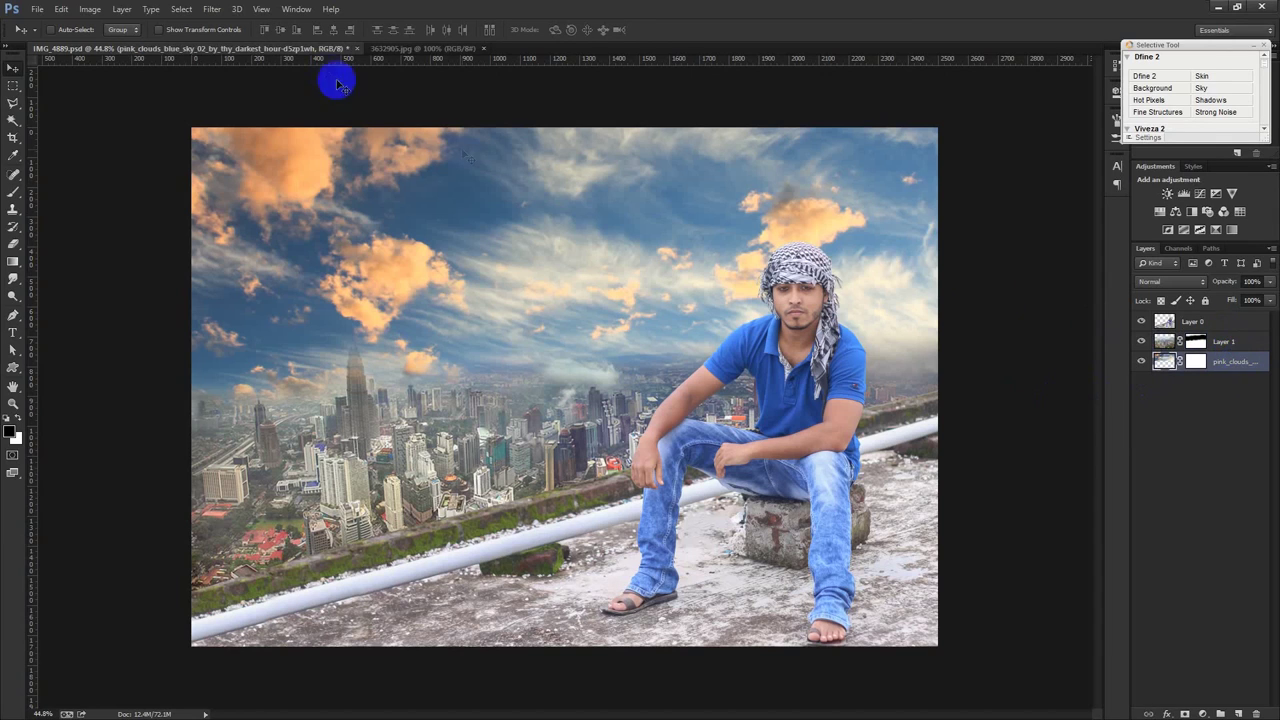
click(1225, 342)
click(214, 9)
mouse_move(218, 163)
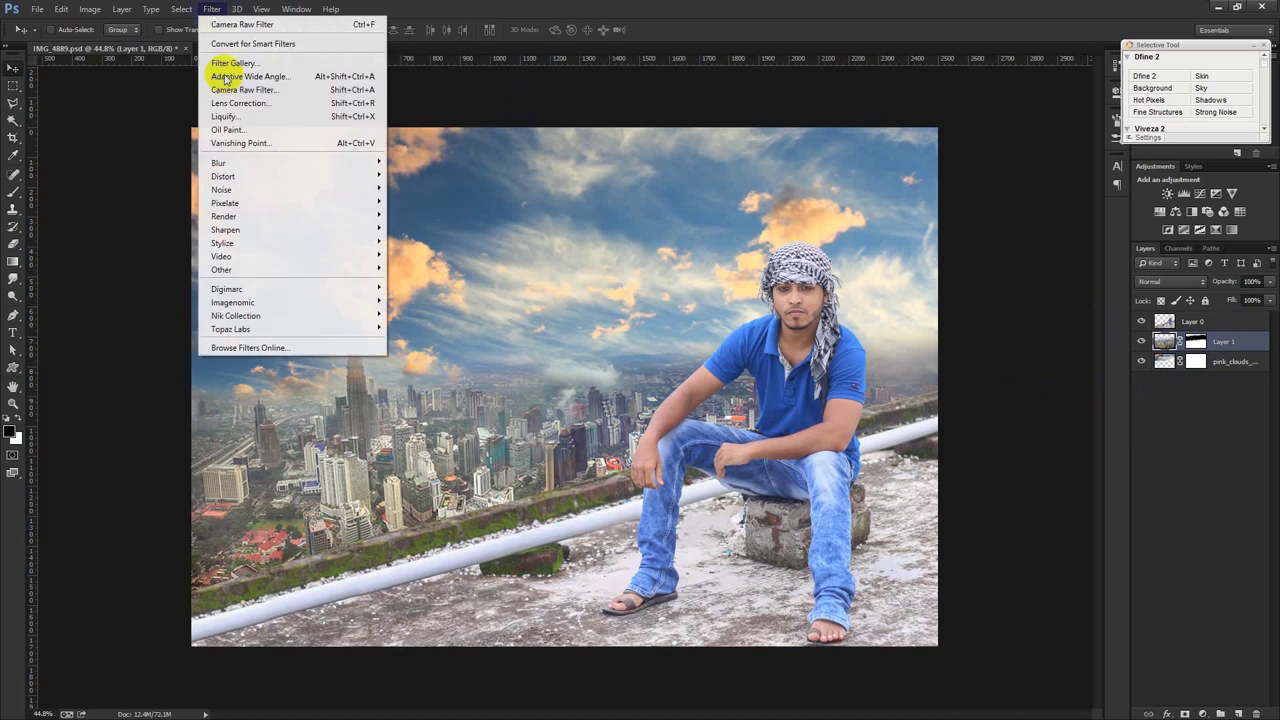
click(440, 261)
drag(845, 343, 845, 346)
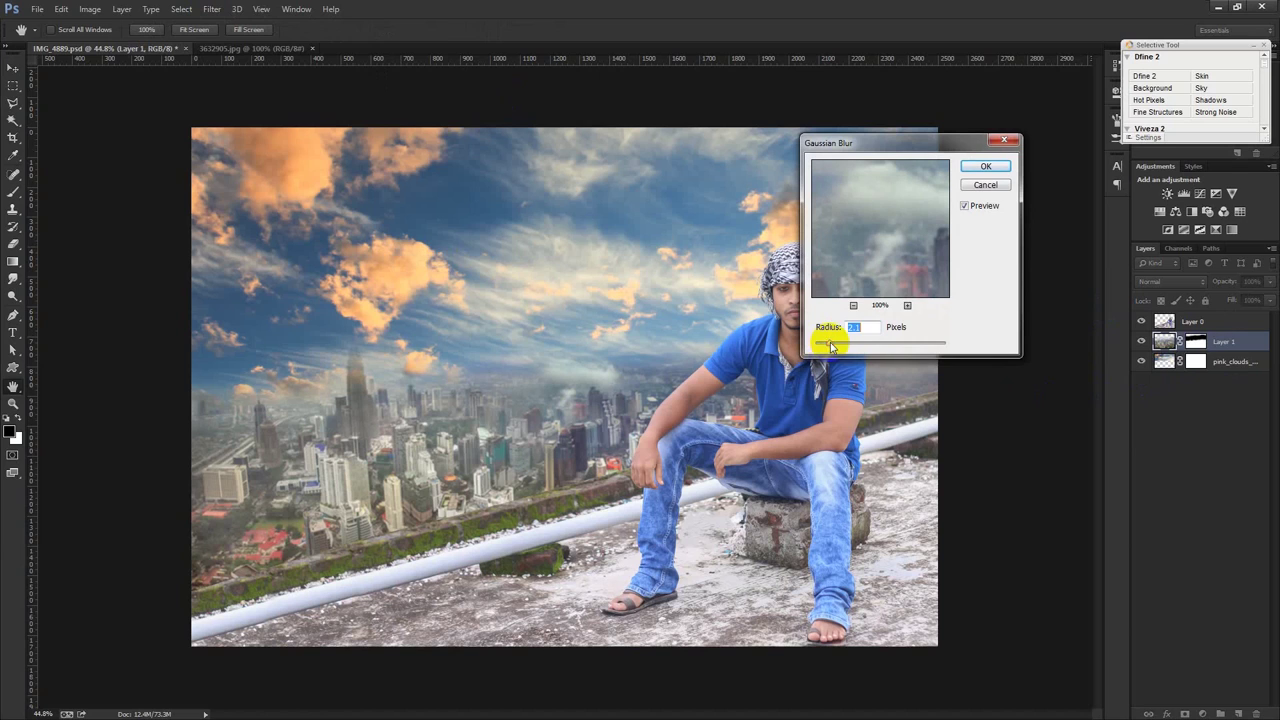
click(985, 168)
Merge the pink_clouds sky and city Layer 1 into a single layer
key(v)
shift+click(1222, 365)
key(ctrl+e)
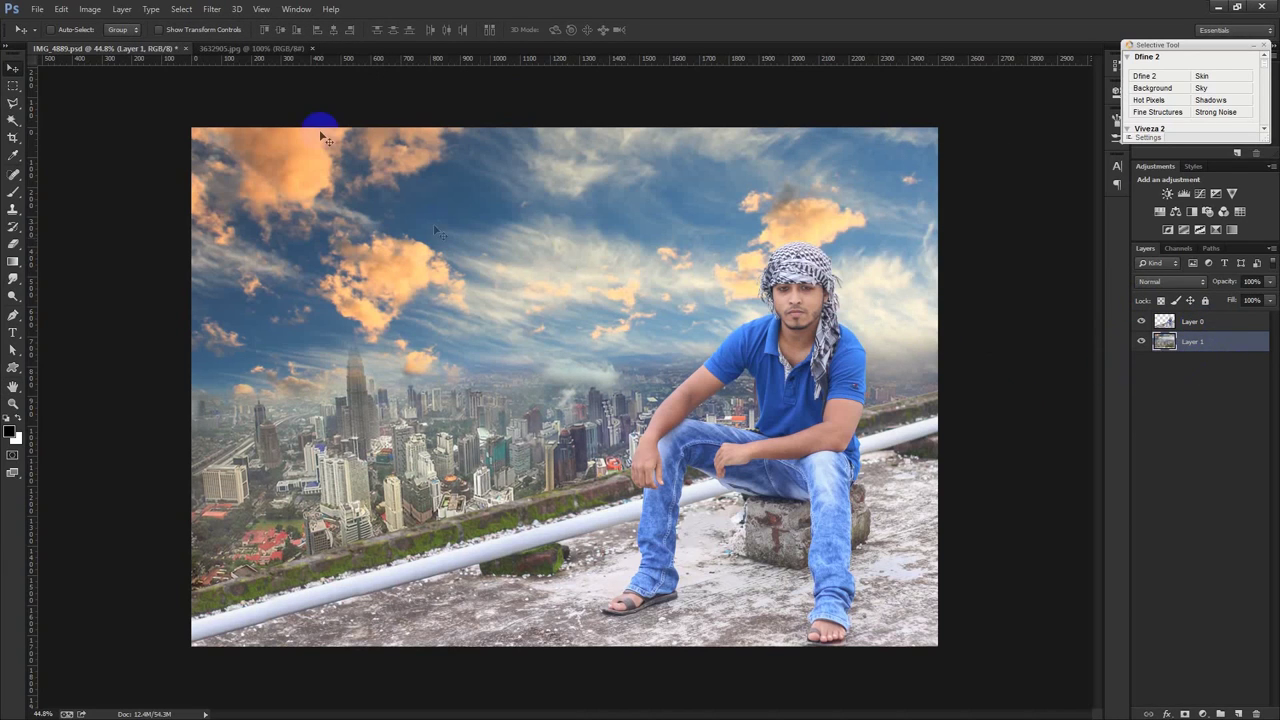
click(211, 9)
mouse_move(218, 162)
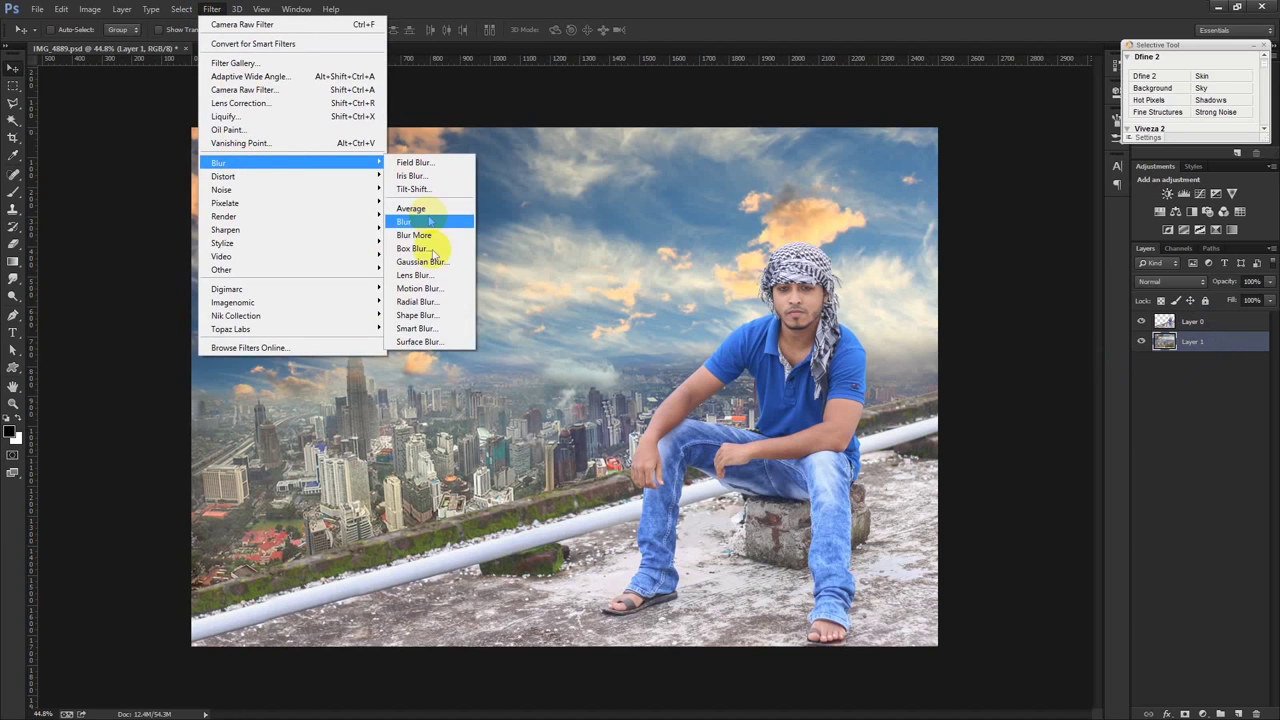
Blur the merged sky-and-city background with a 2-pixel Gaussian Blur radius
click(421, 261)
mouse_move(850, 344)
mouse_down()
mouse_move(865, 345)
mouse_move(835, 347)
mouse_up()
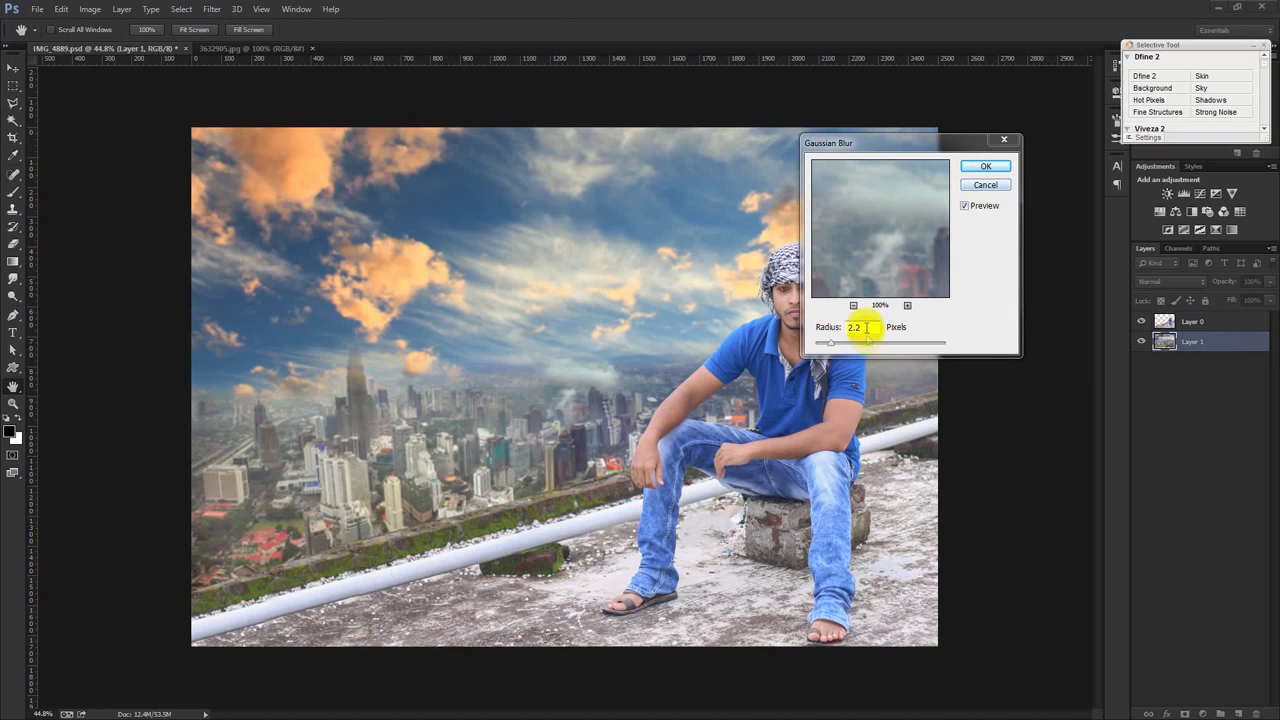
double_click(855, 327)
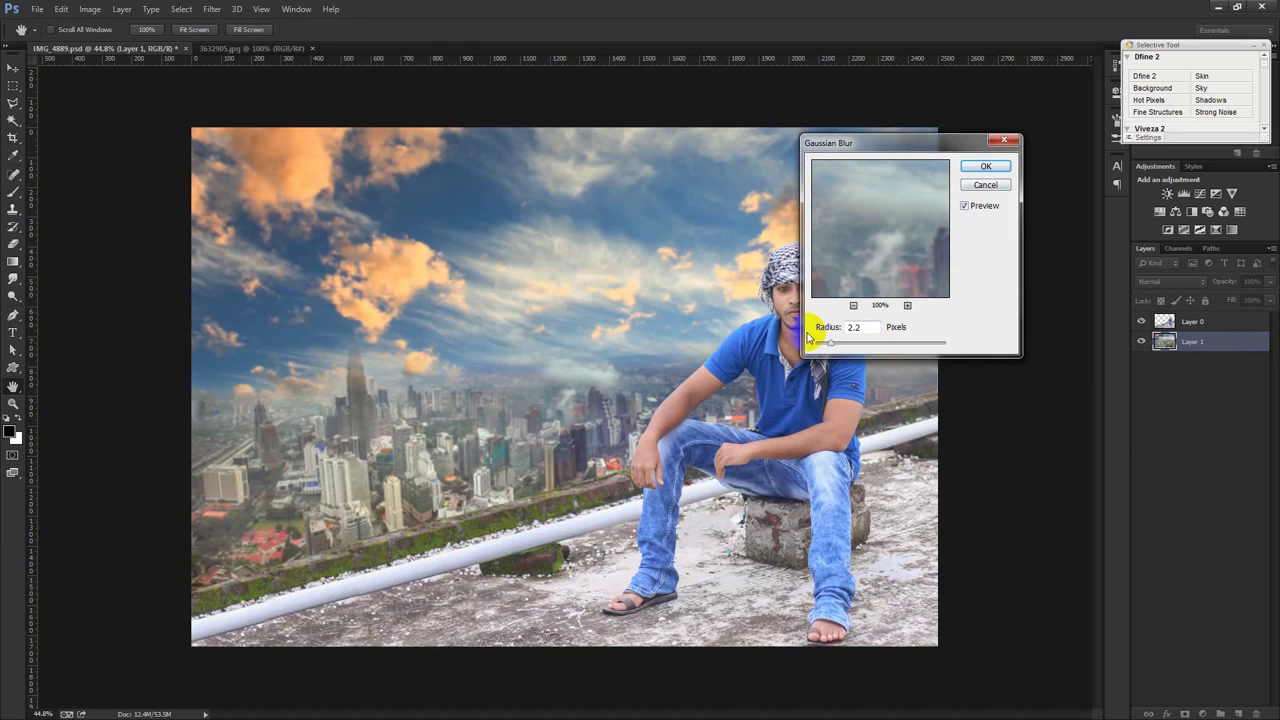
double_click(855, 327)
text(1)
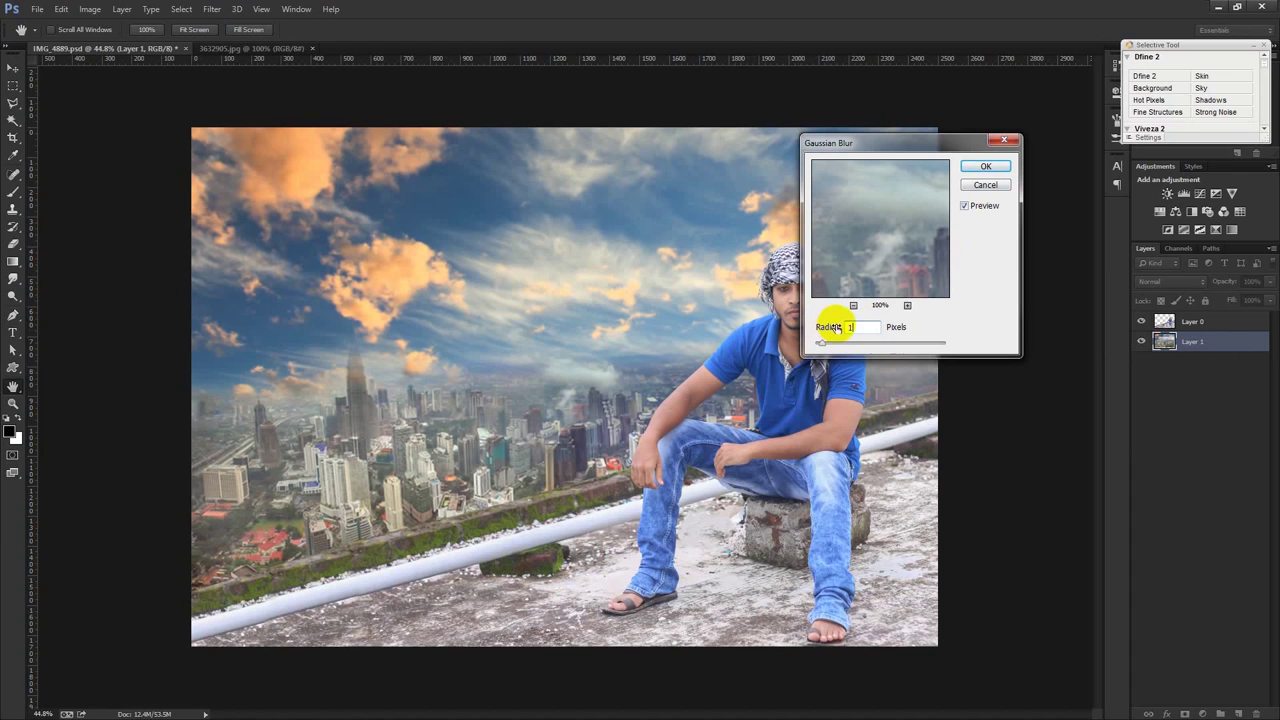
click(819, 341)
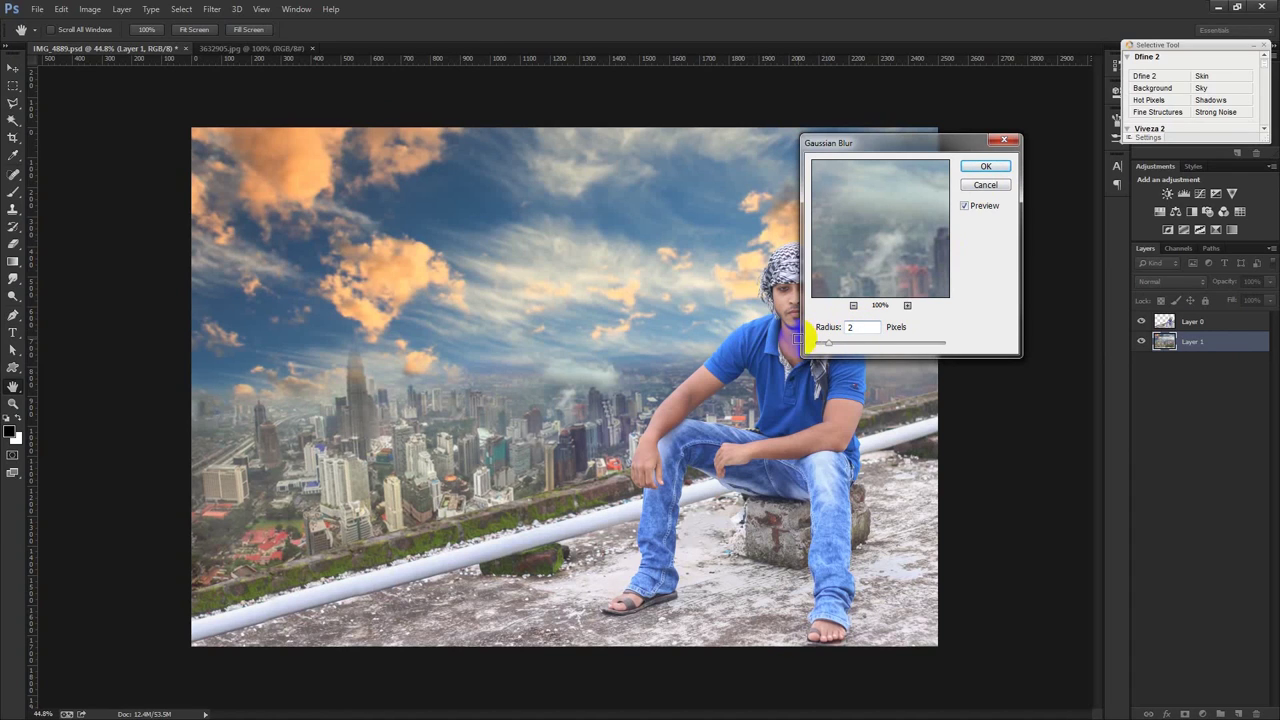
click(987, 170)
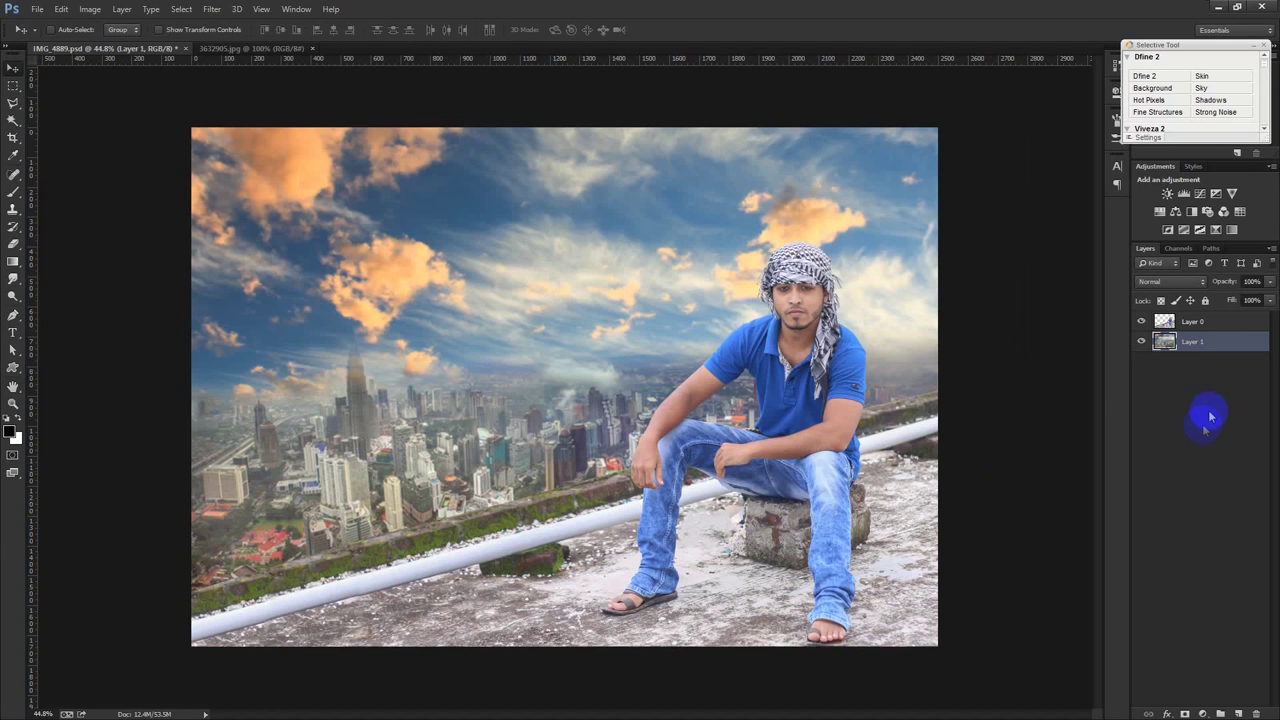
click(1192, 321)
Nudge the man-and-rooftop Layer 0 down a few pixels, then reselect background Layer 1
drag(1054, 370, 1054, 381)
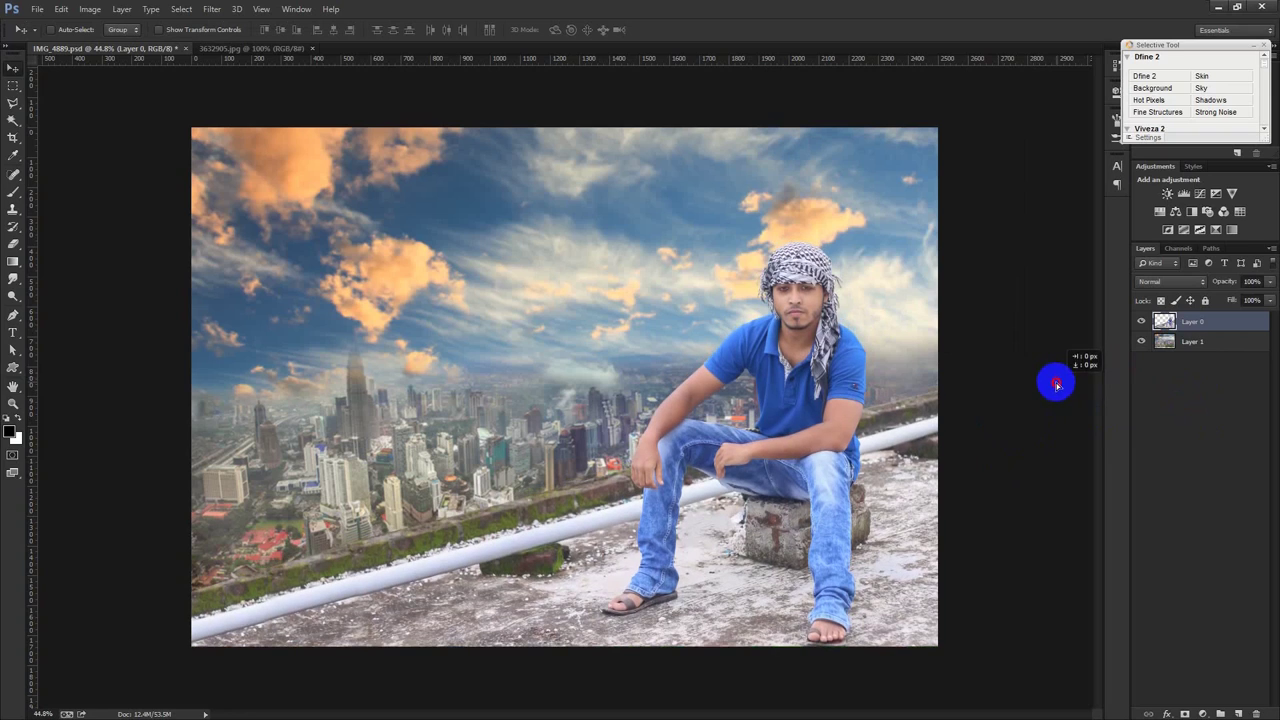
click(1185, 341)
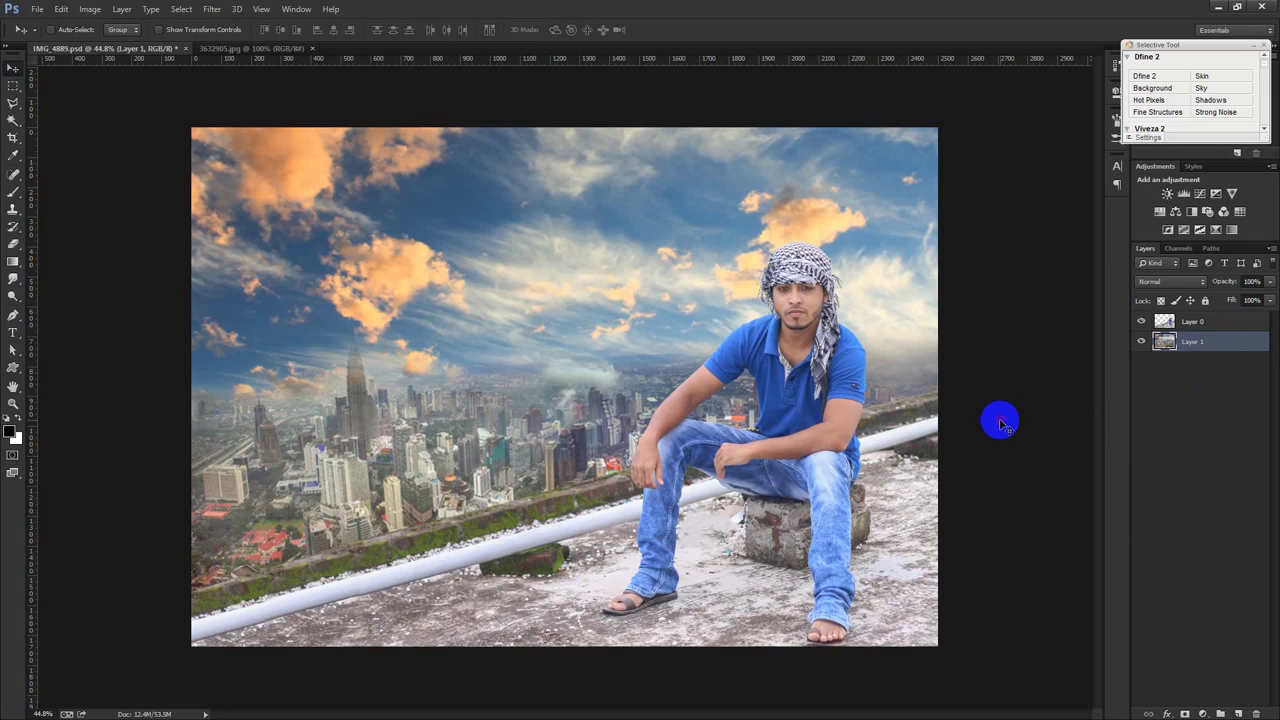
click(1203, 322)
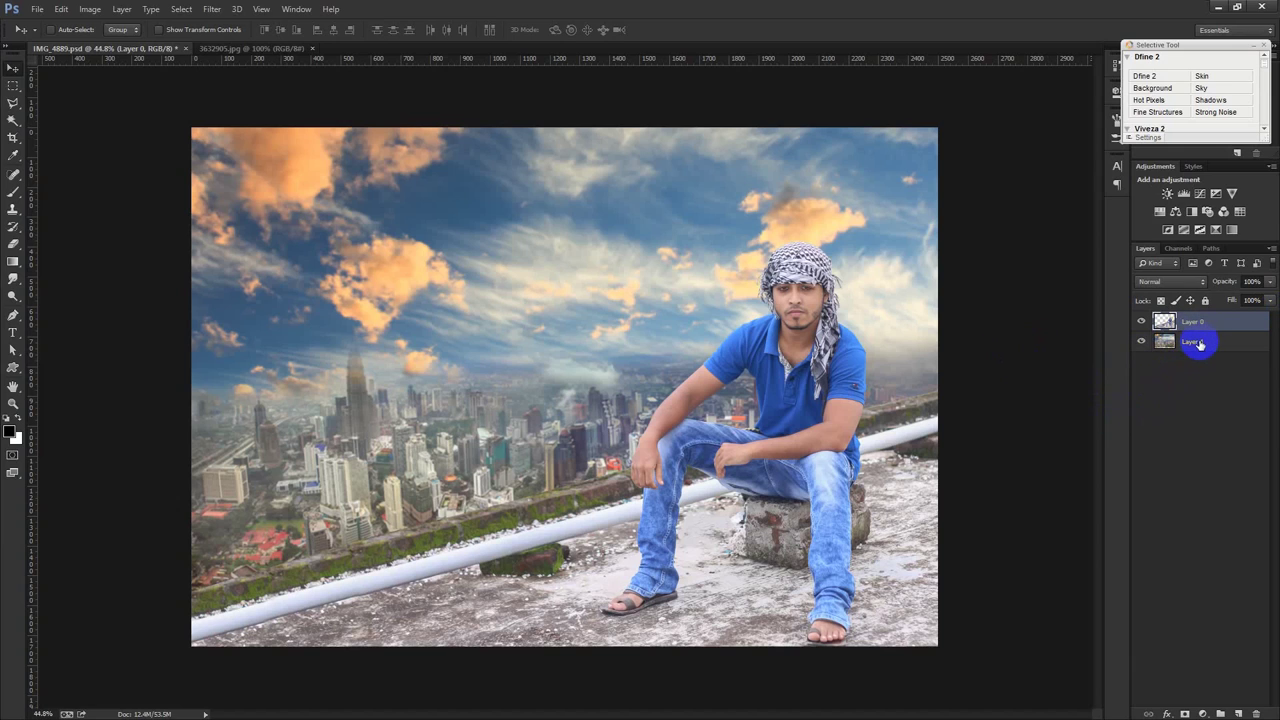
click(215, 10)
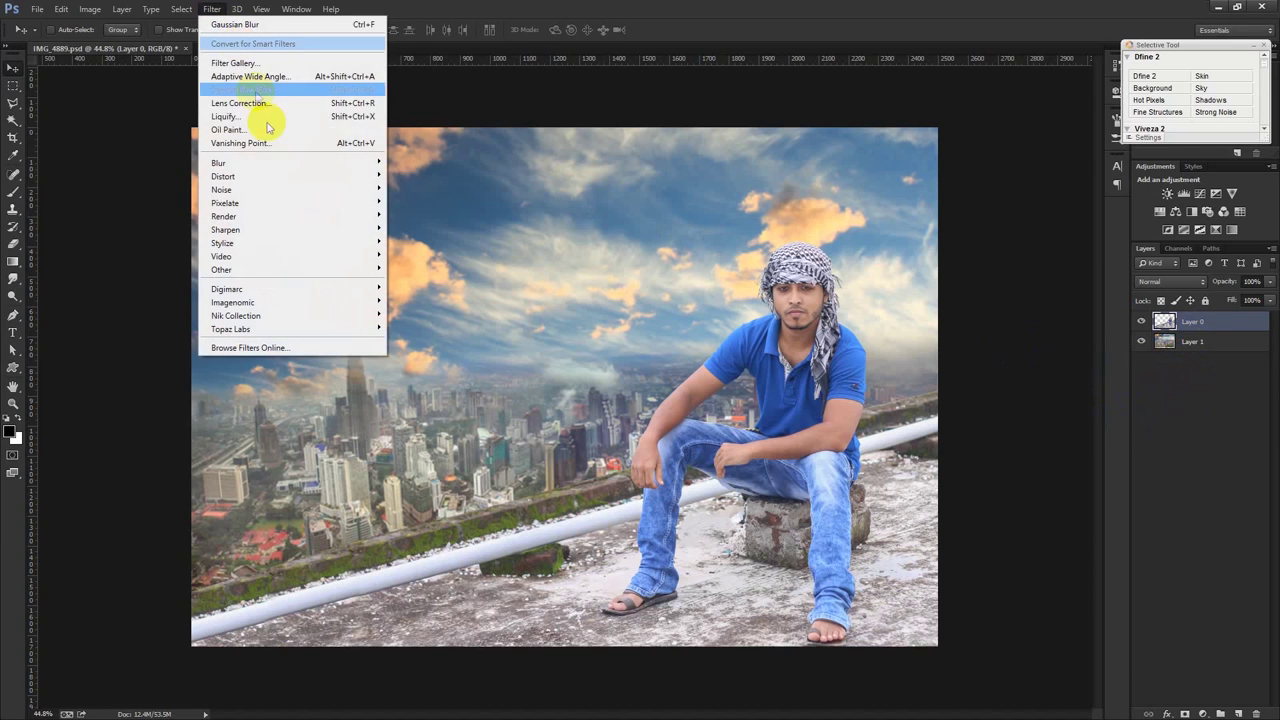
click(797, 260)
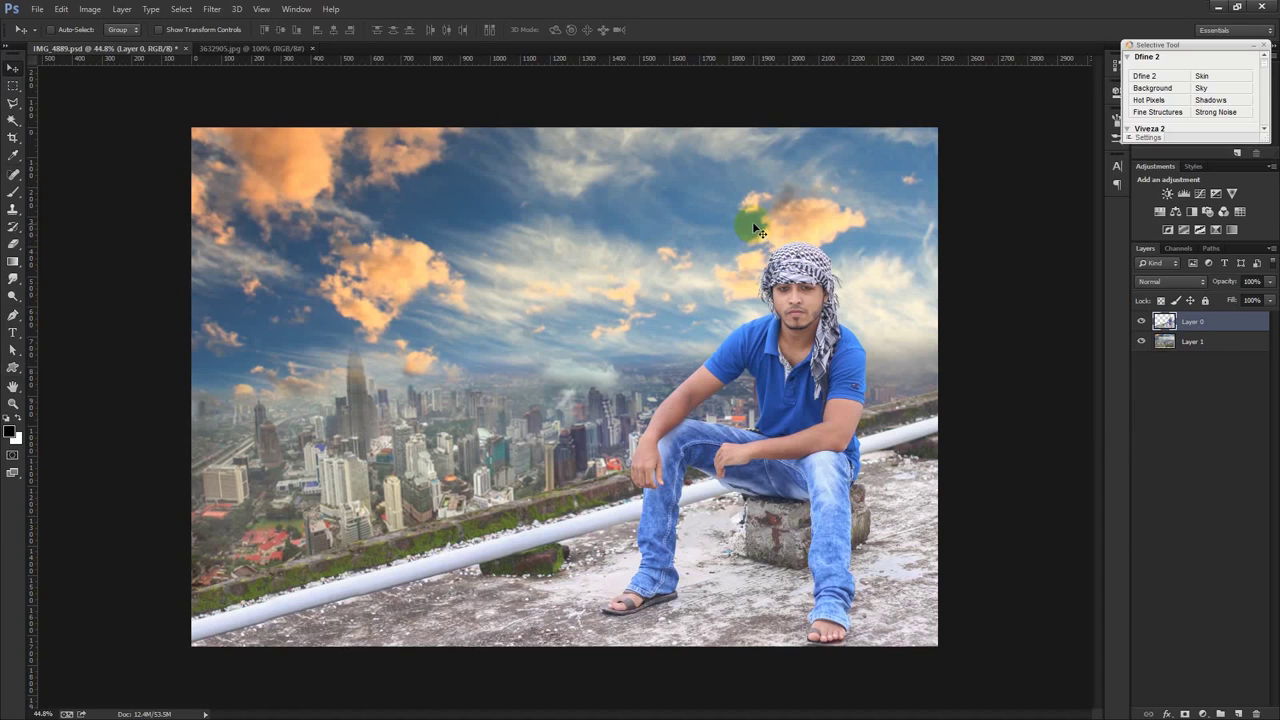
click(1195, 341)
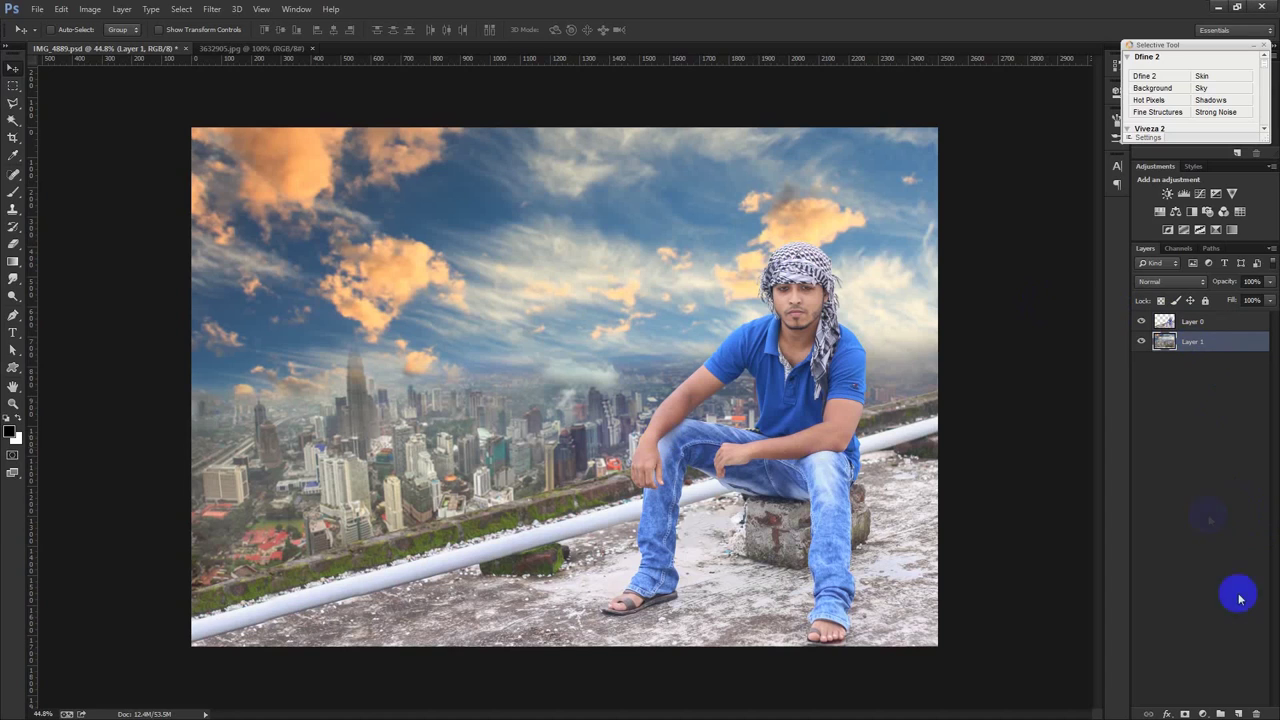
Add a new empty Layer 2 above the background, with the Brush tool ready
click(1239, 713)
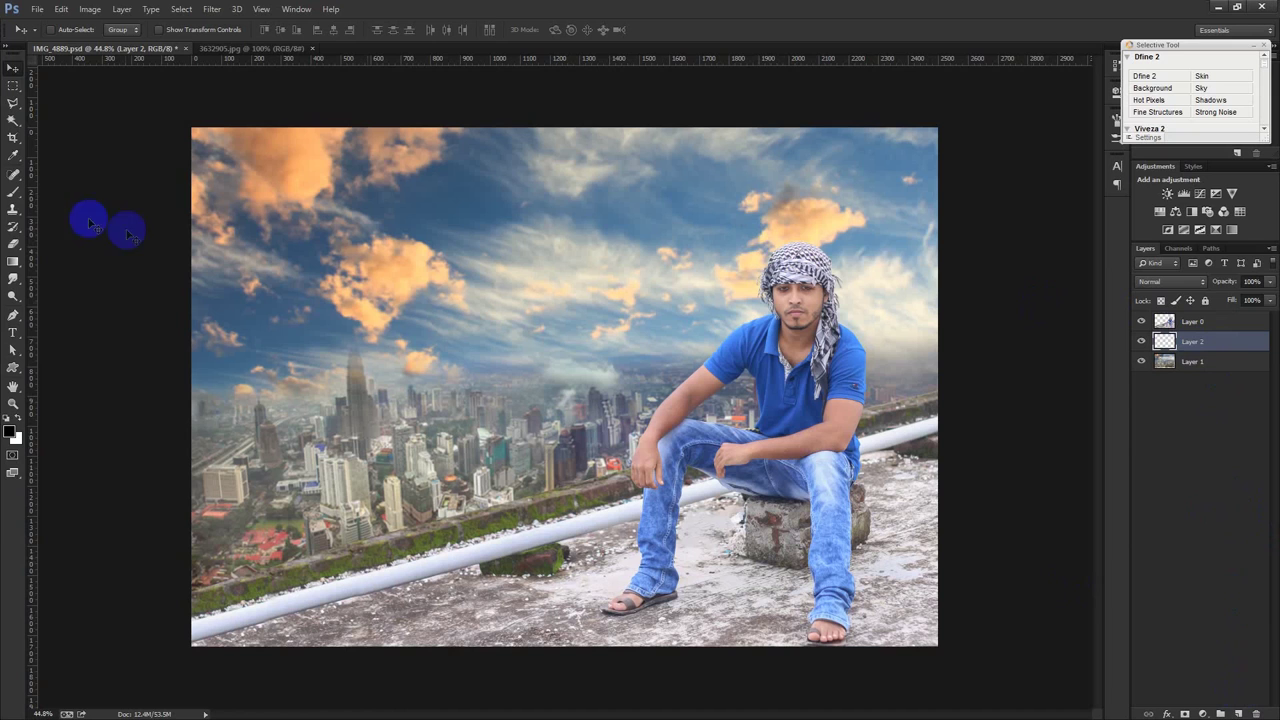
click(13, 191)
right_click(408, 277)
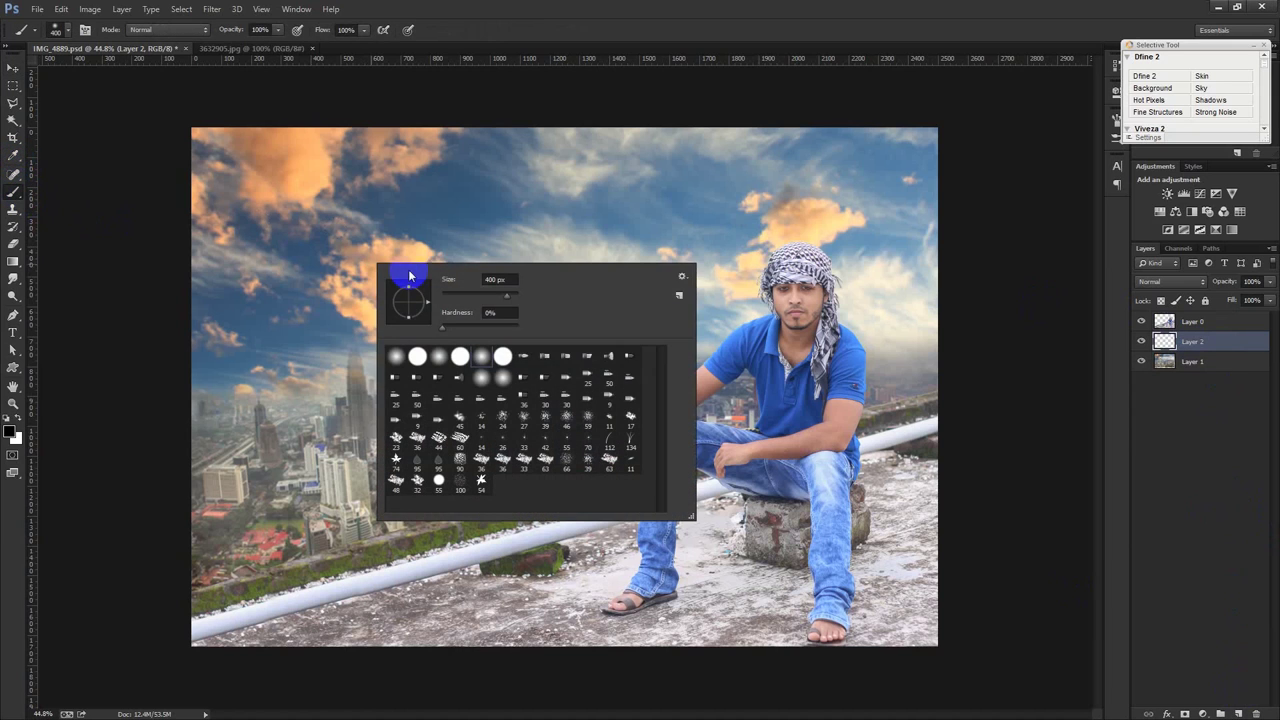
click(682, 277)
Load the fog brush .ABR file from D:\SOFTWARE\MICROSOFT\01. Photoshop Work File
click(737, 454)
click(80, 381)
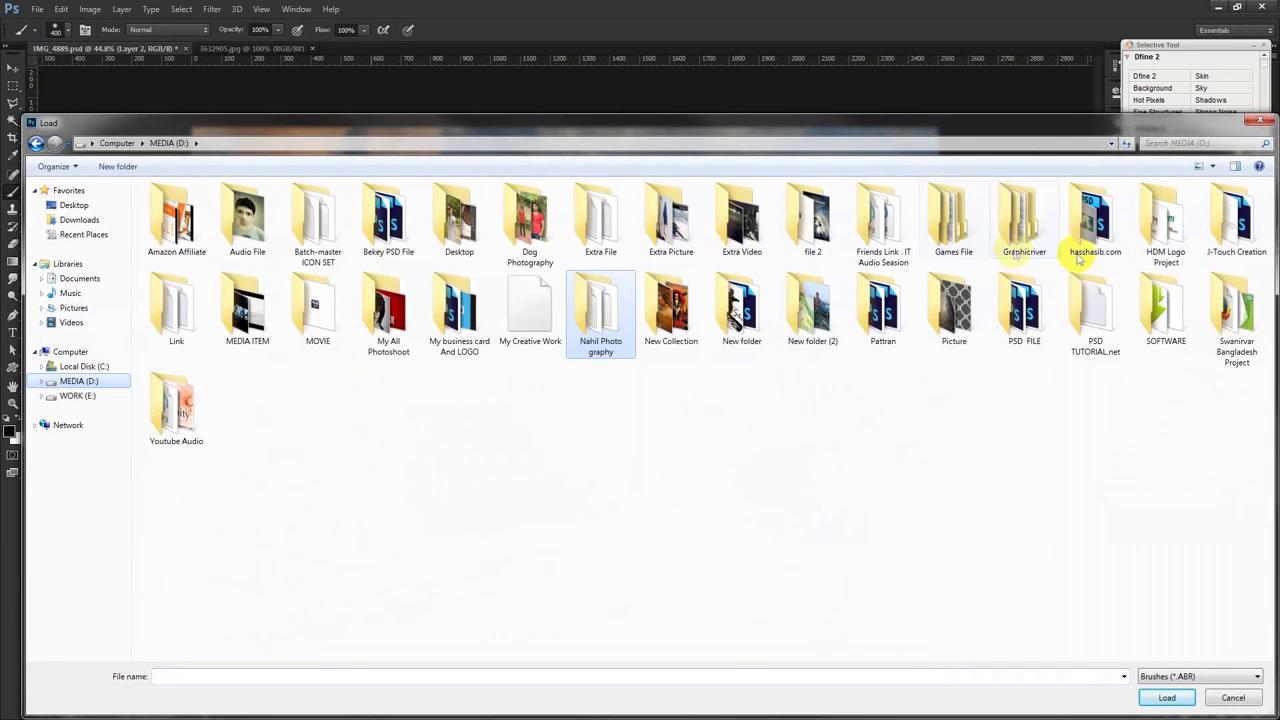
double_click(1166, 308)
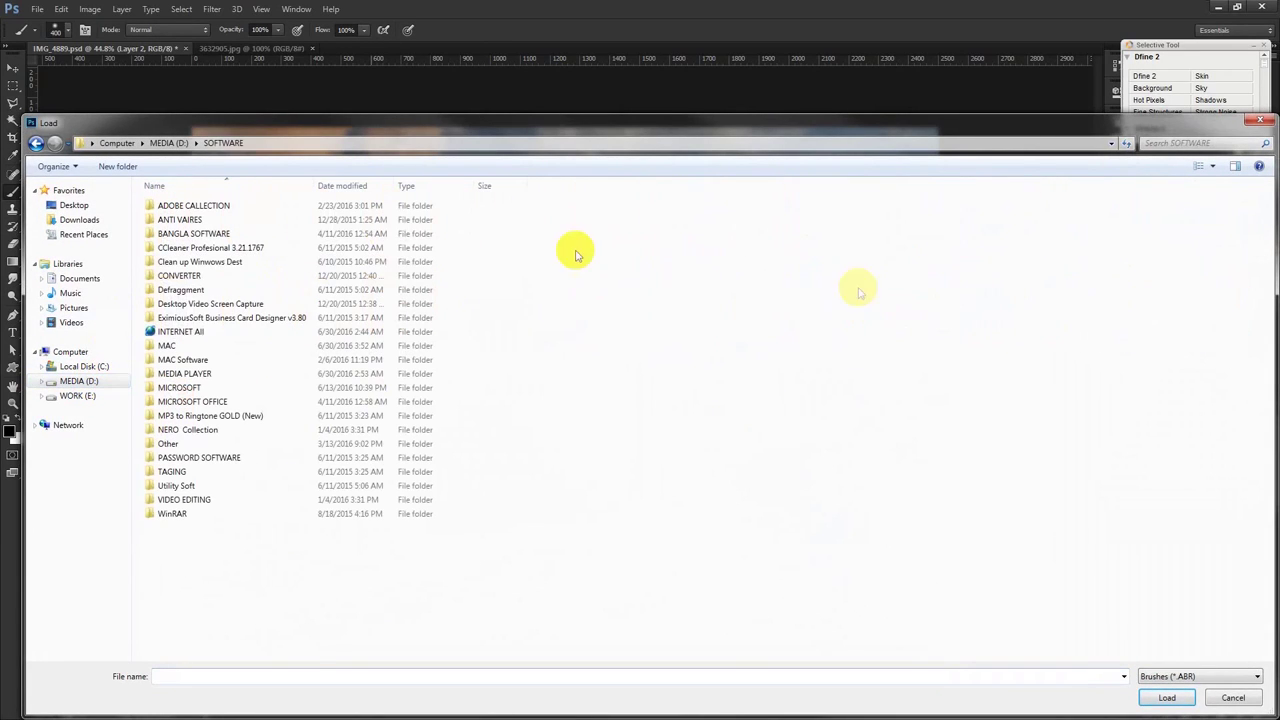
double_click(197, 387)
double_click(196, 207)
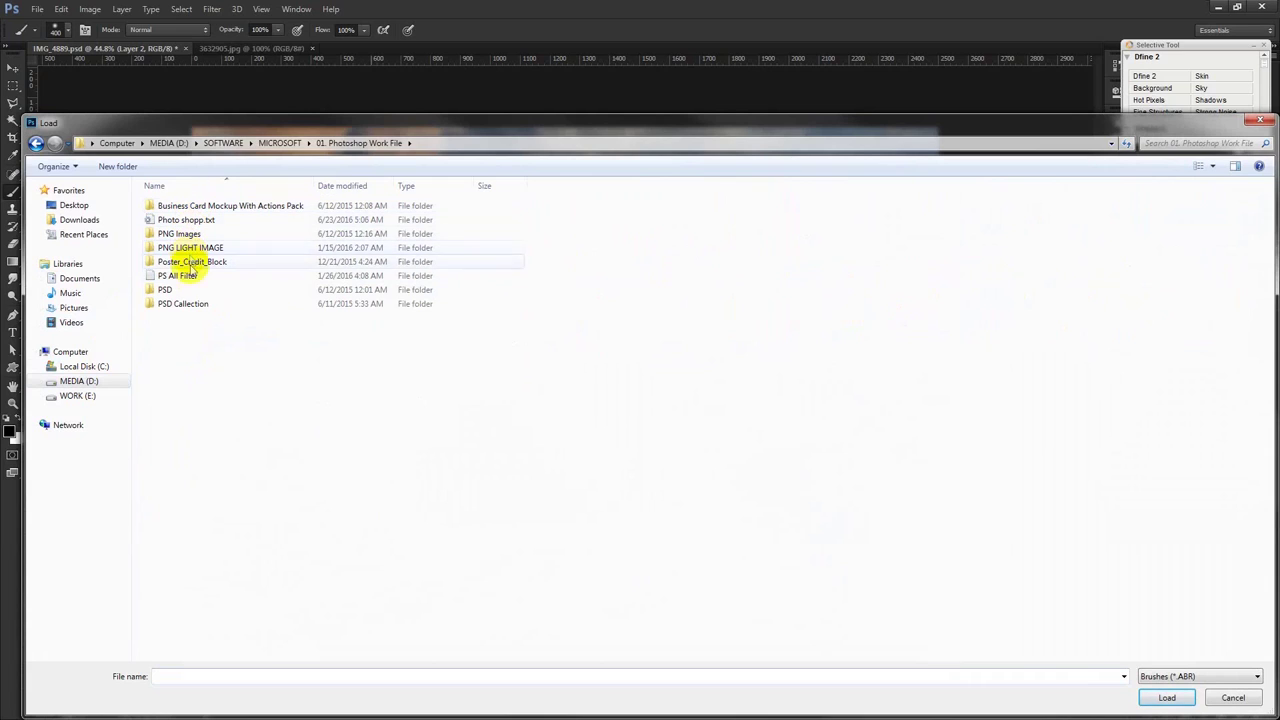
click(36, 142)
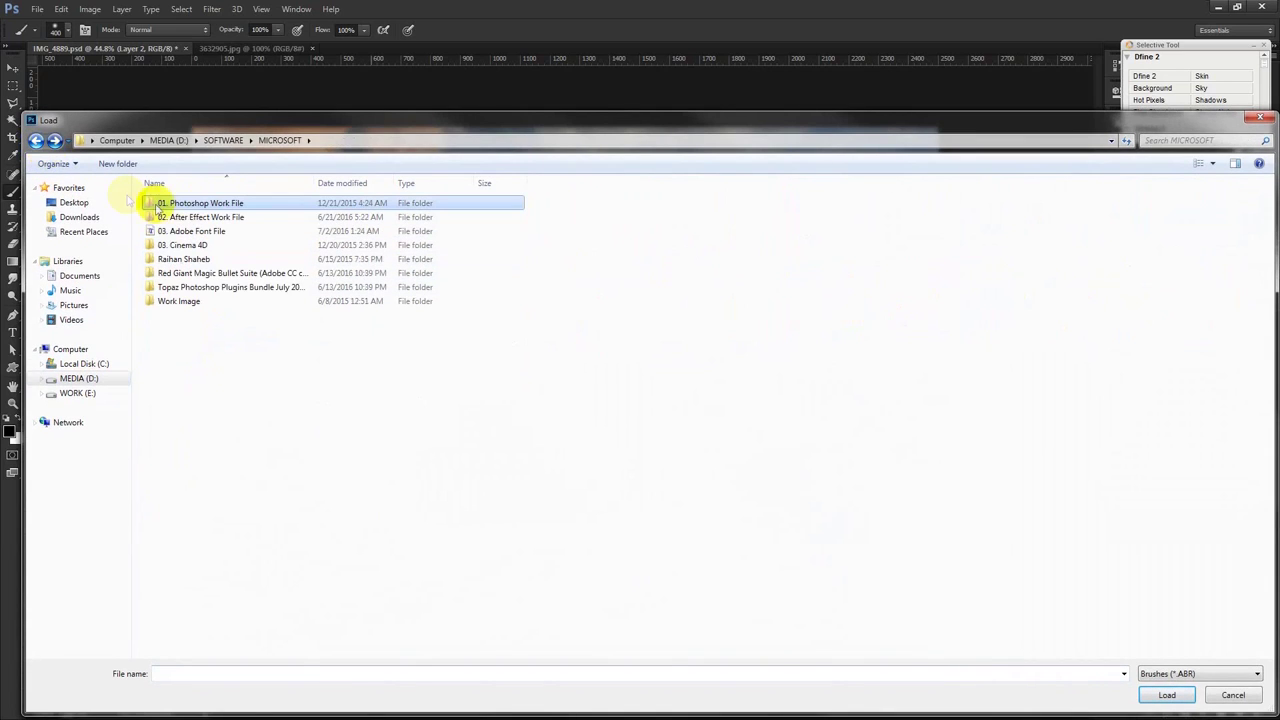
double_click(200, 205)
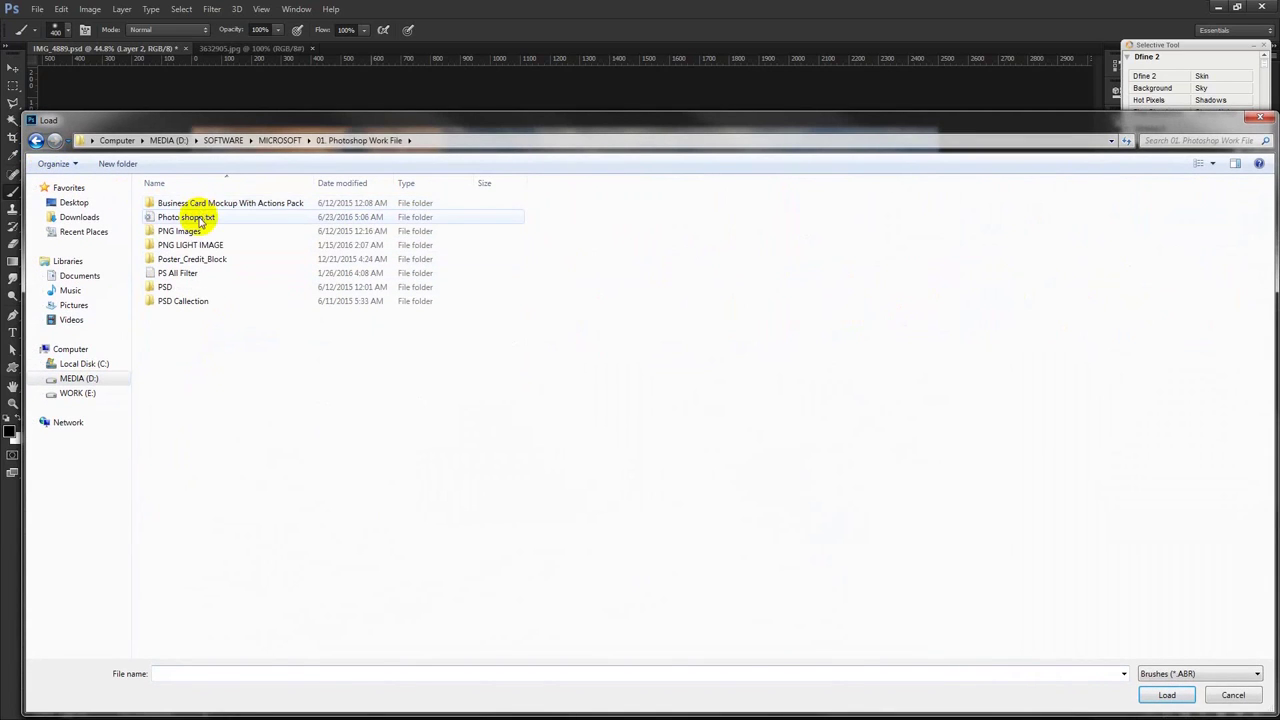
double_click(200, 217)
right_click(778, 292)
click(946, 314)
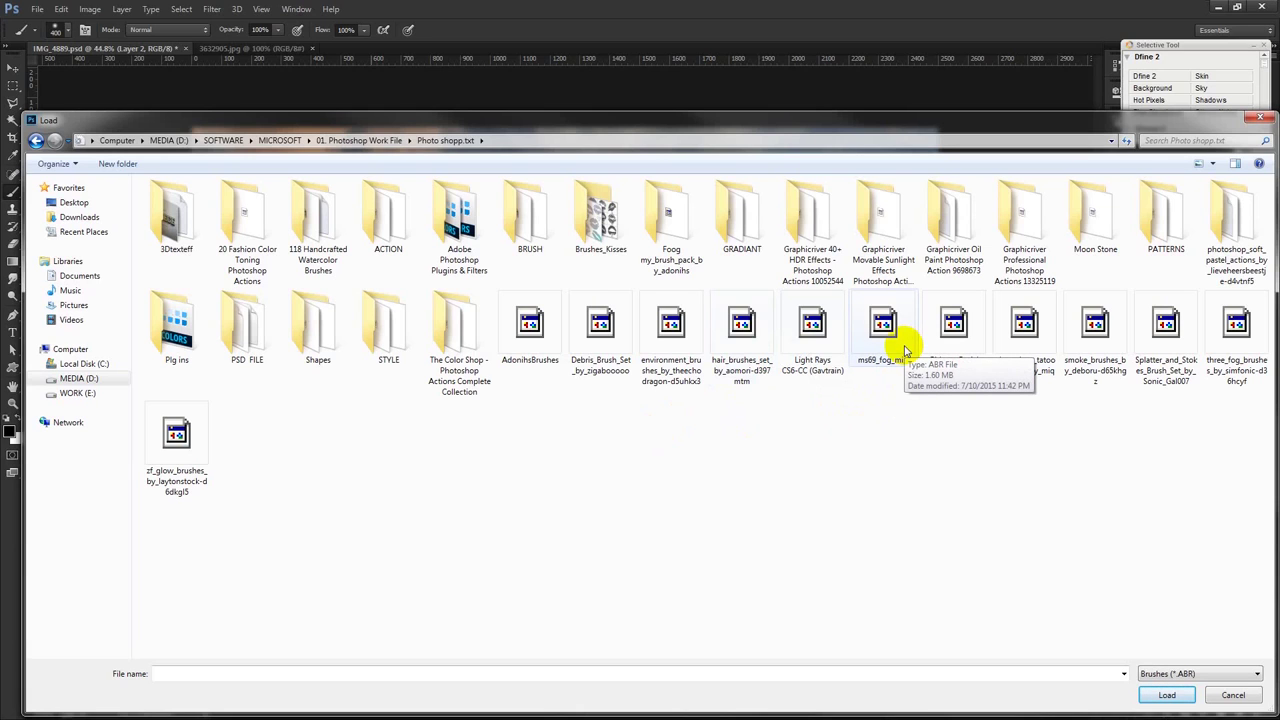
double_click(1247, 340)
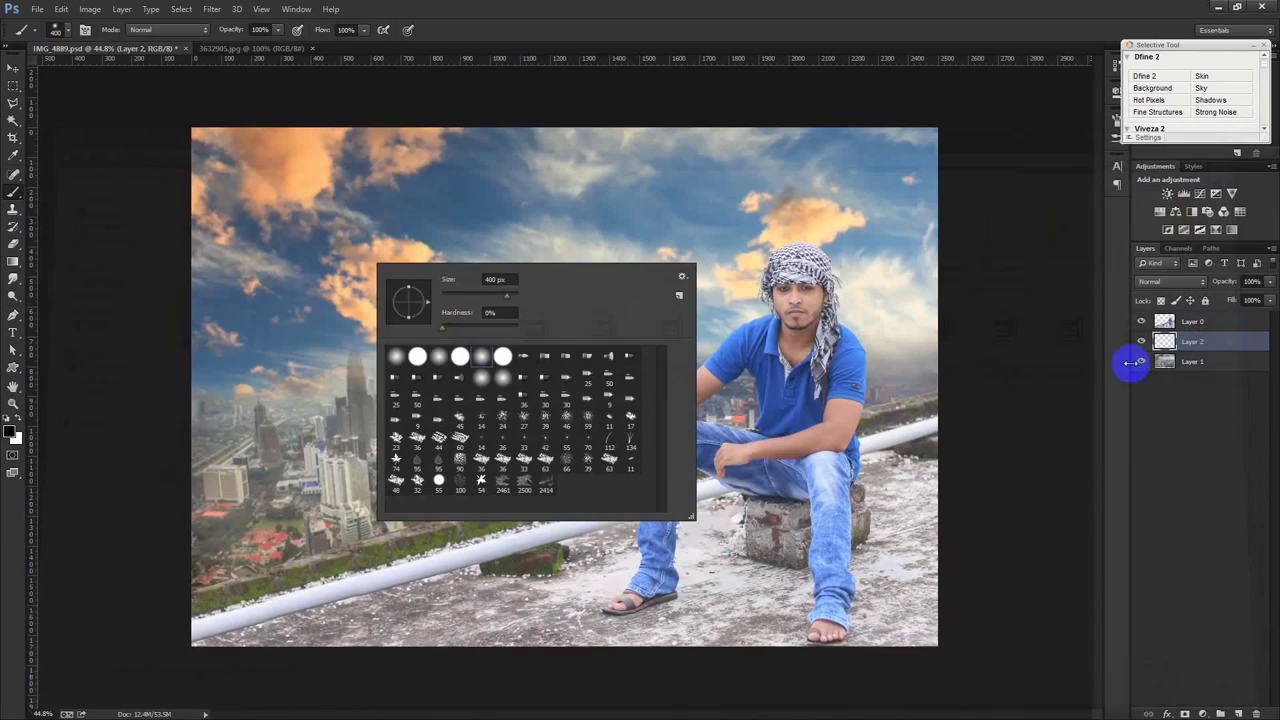
Pick the large 2414 fog brush, undo a test dab and shrink the brush
click(546, 485)
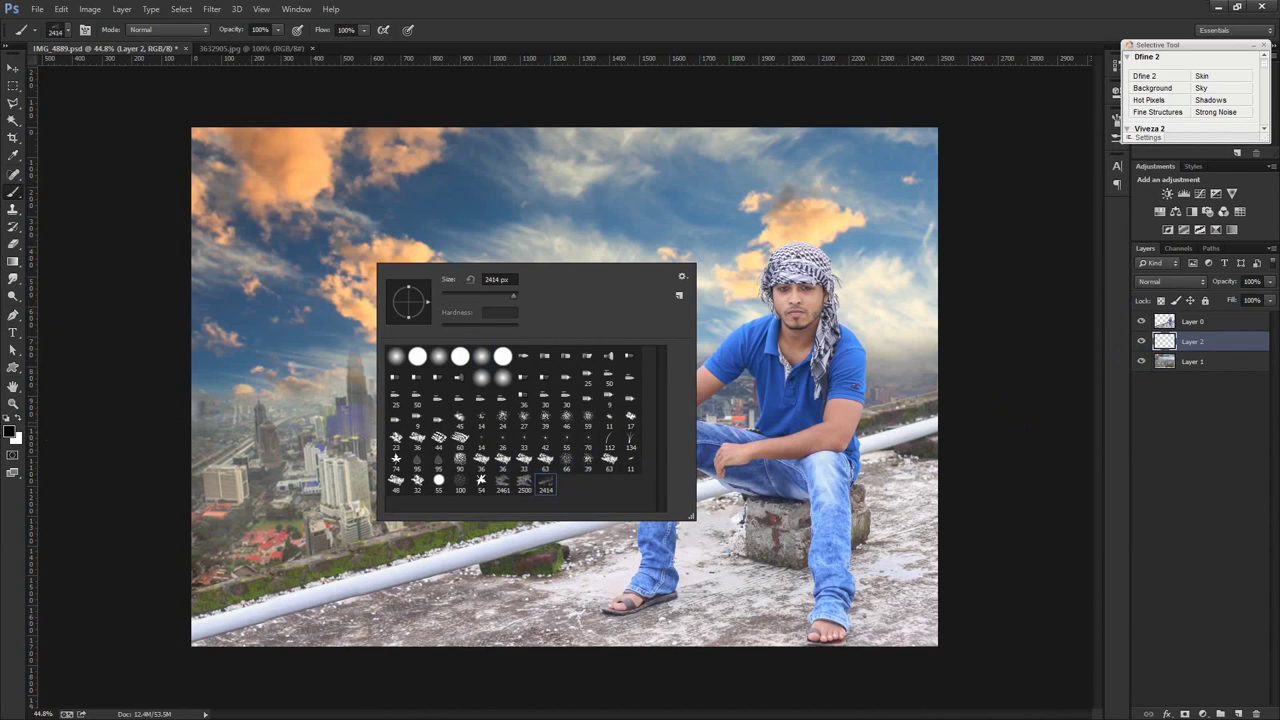
key(Return)
click(607, 262)
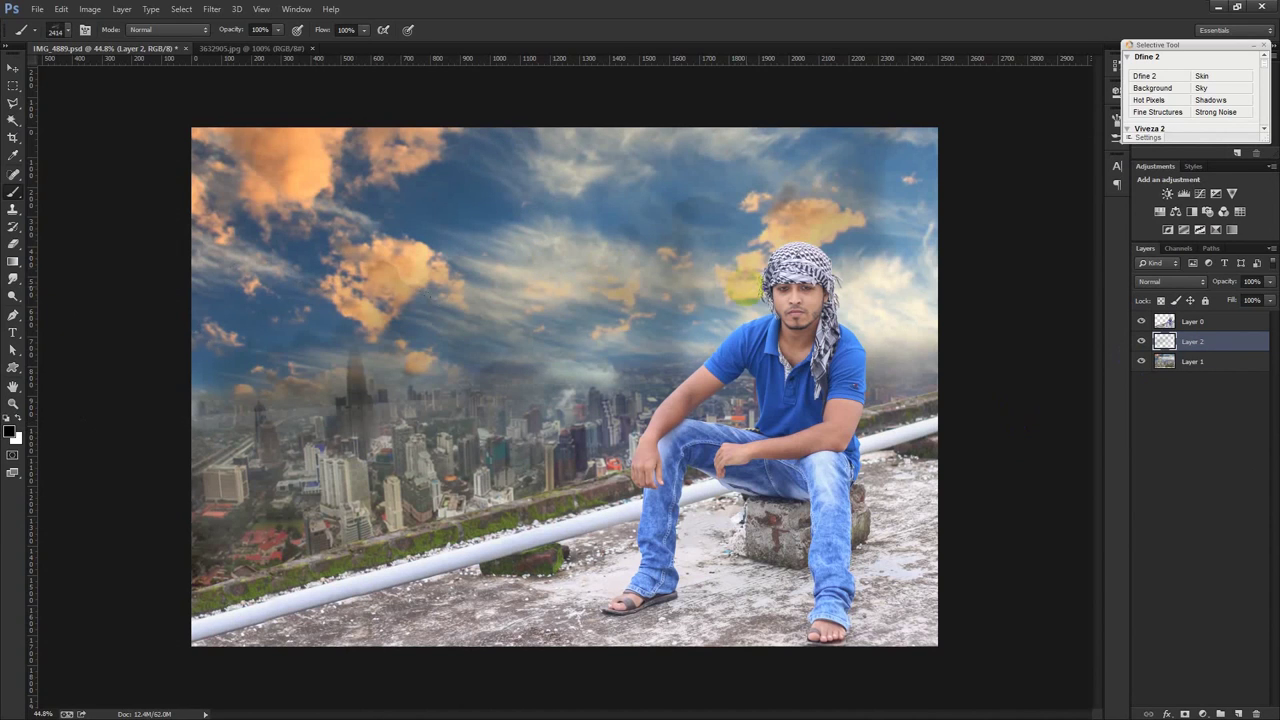
click(743, 287)
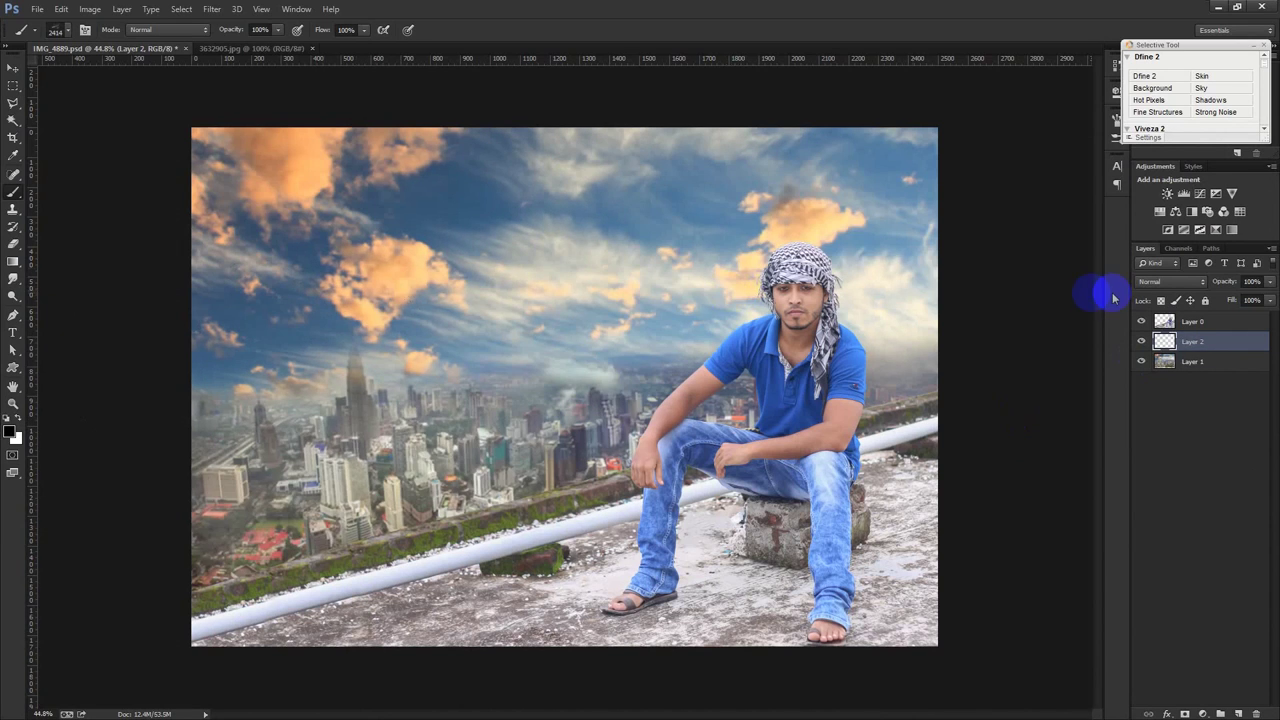
drag(865, 300, 470, 305)
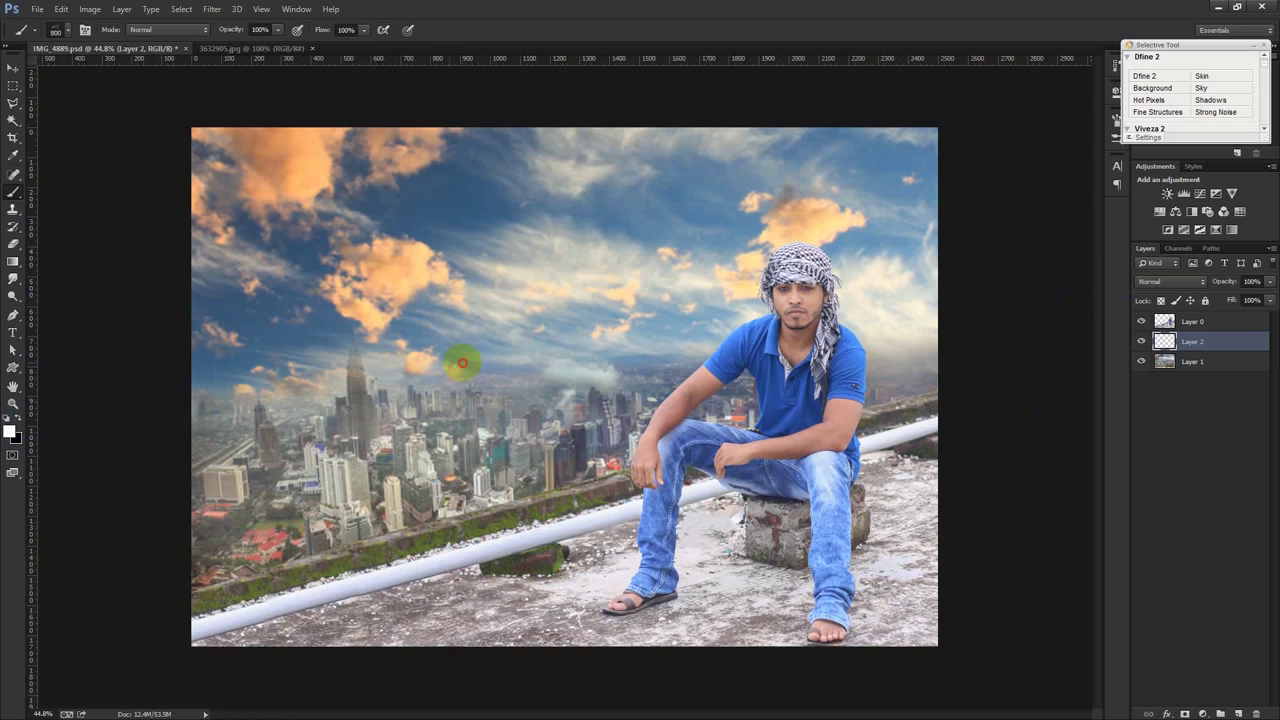
Paint white haze across the lower sky, skyline and lower-left city on Layer 2
click(460, 362)
mouse_move(301, 378)
mouse_down()
mouse_move(608, 337)
mouse_move(863, 337)
mouse_up()
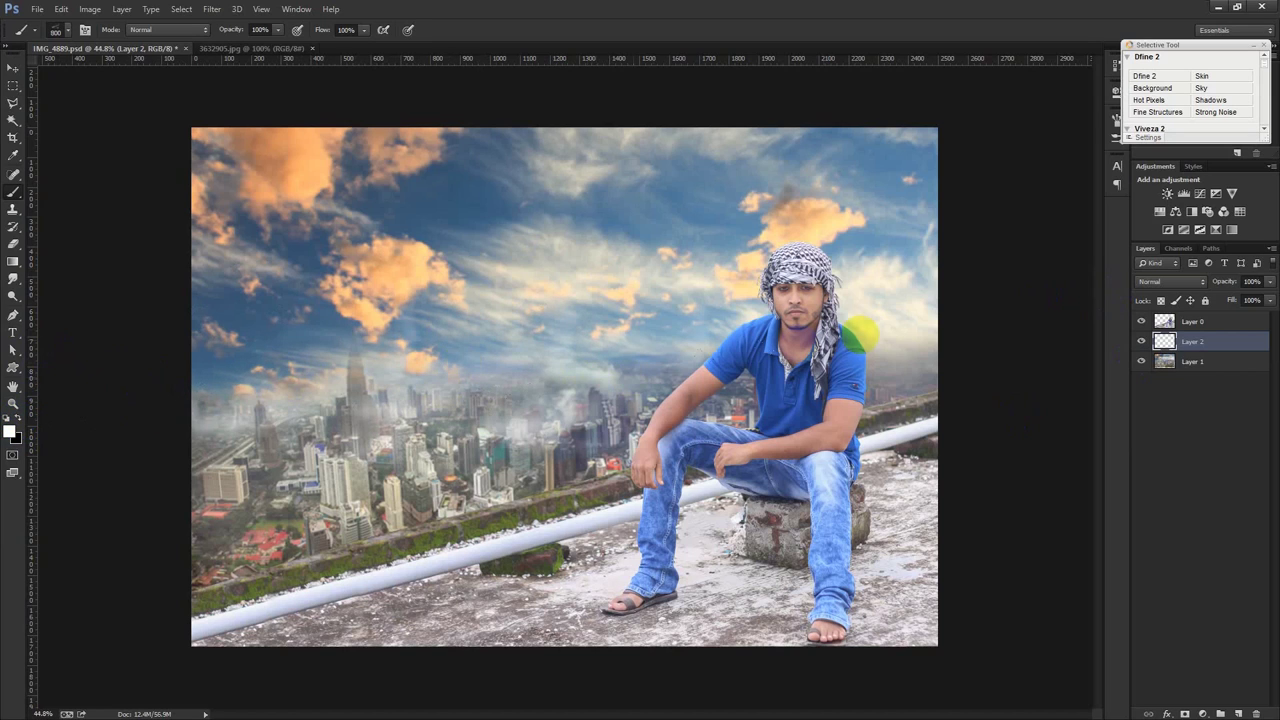
click(530, 410)
drag(520, 420, 220, 570)
click(592, 466)
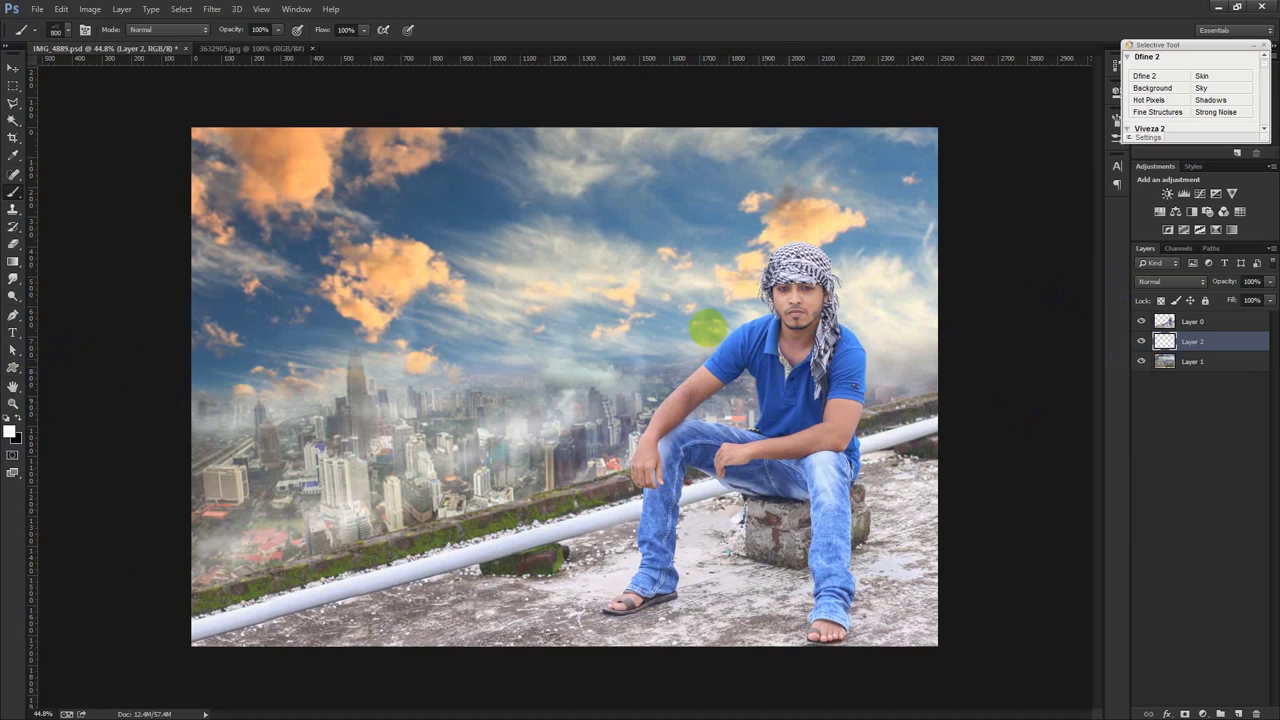
mouse_move(300, 329)
mouse_down()
mouse_move(677, 286)
mouse_move(900, 357)
mouse_move(250, 560)
mouse_up()
click(1222, 338)
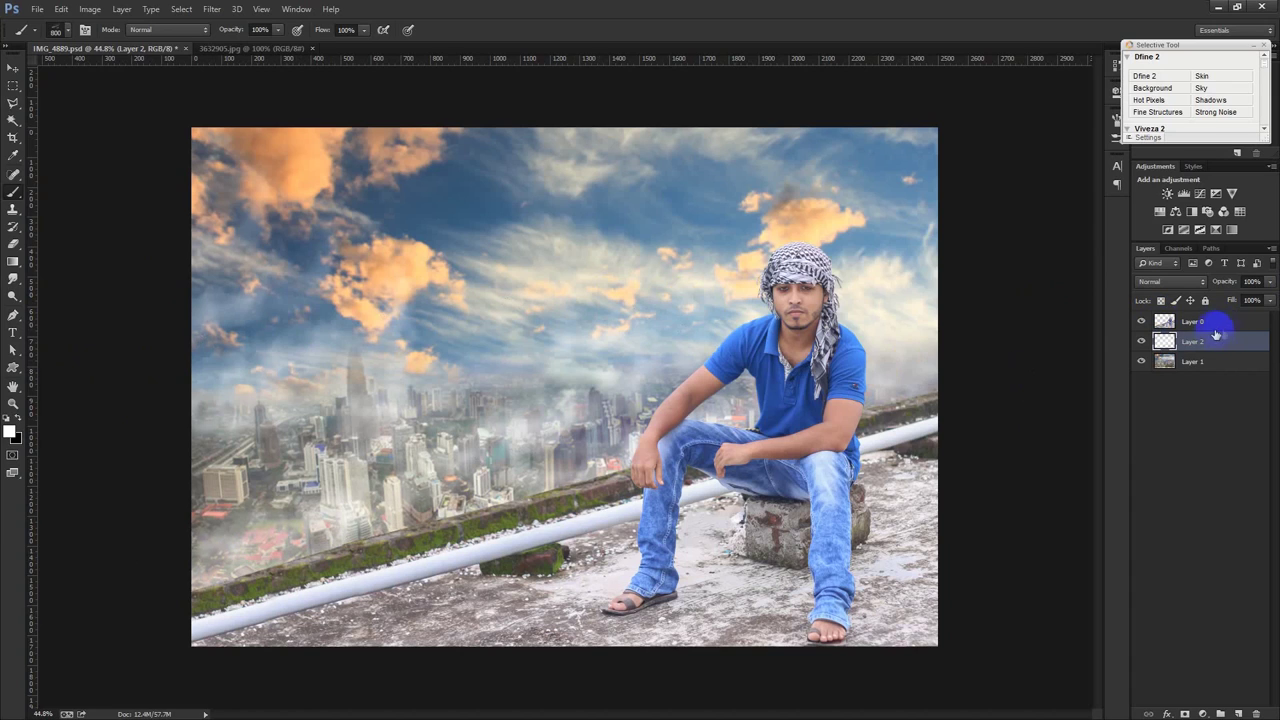
click(1218, 323)
On a new top Layer 3, brush white haze along the lower-left pipe and across the sky
click(1238, 713)
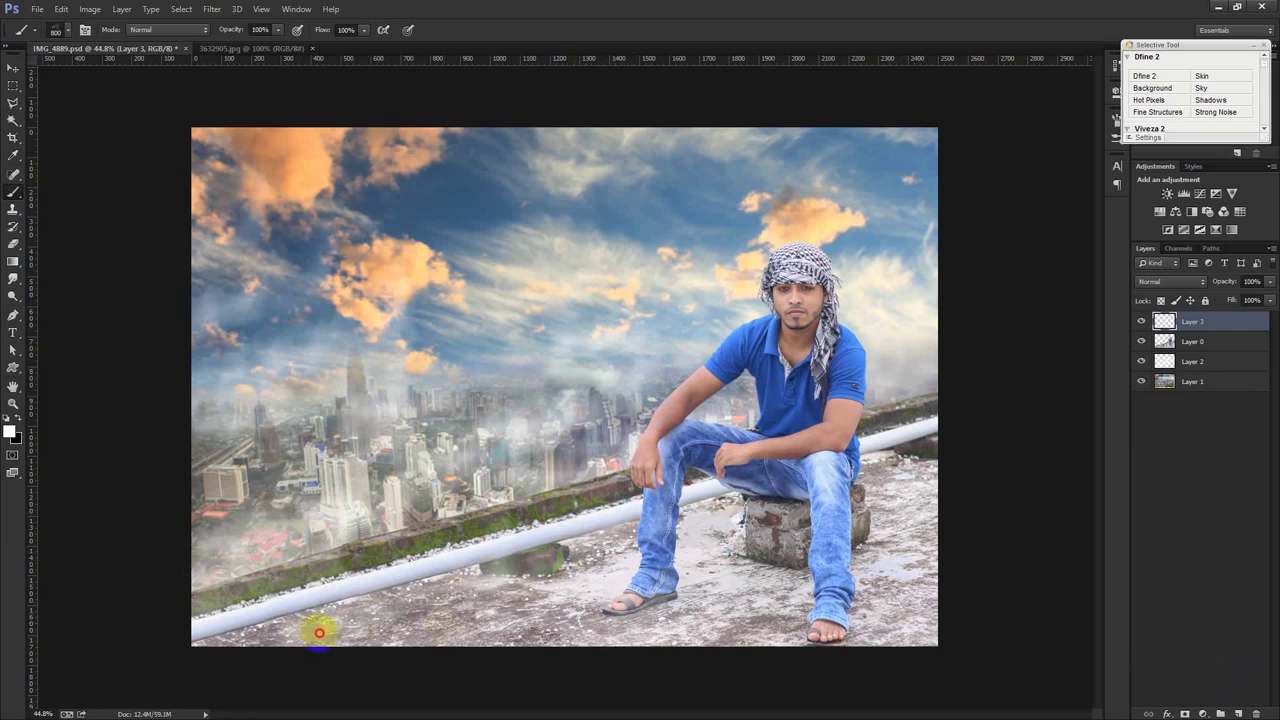
drag(305, 620, 250, 620)
click(651, 286)
drag(651, 286, 533, 424)
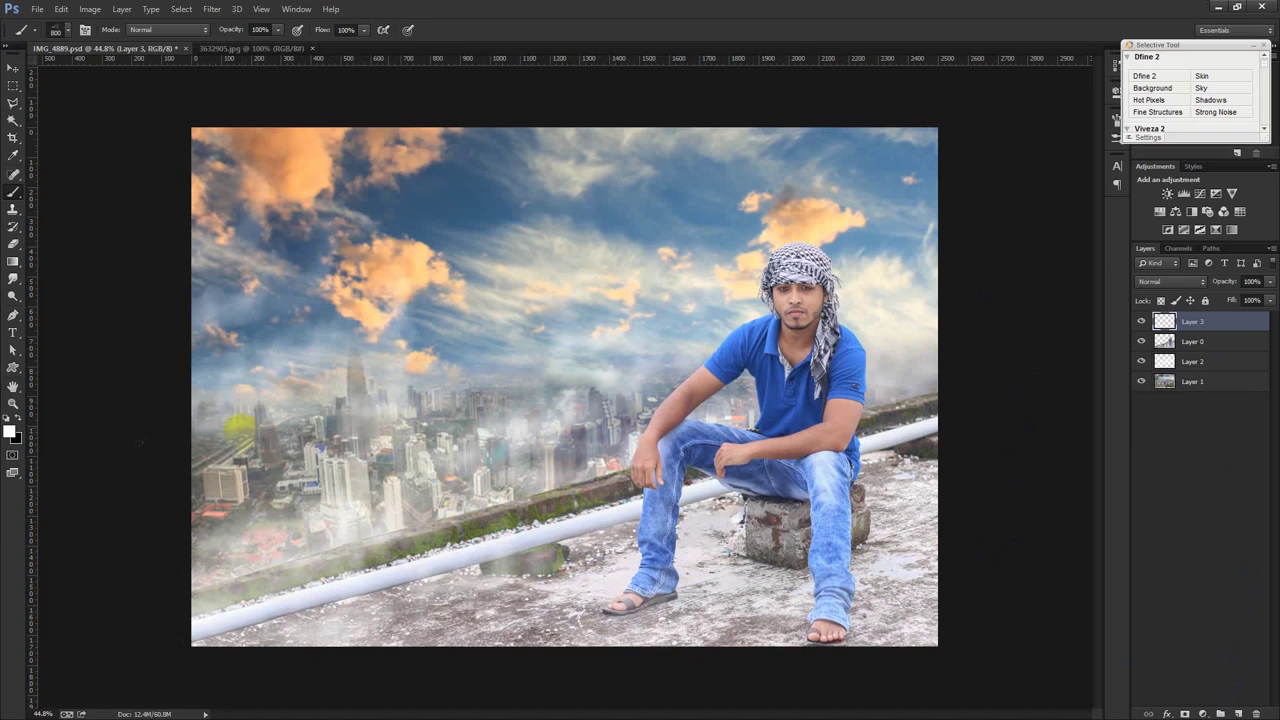
Brush haze over the lower-right rooftop, then select the fog Layer 2 with the Move tool
click(906, 565)
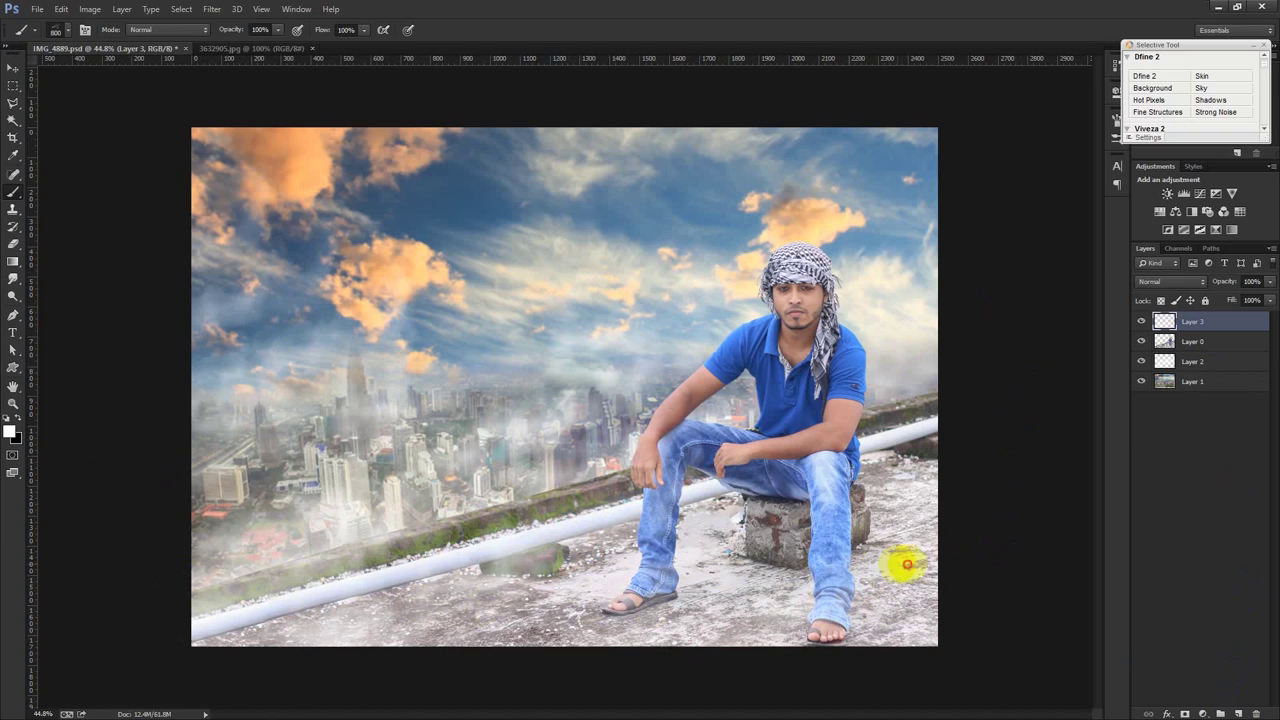
drag(906, 565, 795, 620)
click(14, 68)
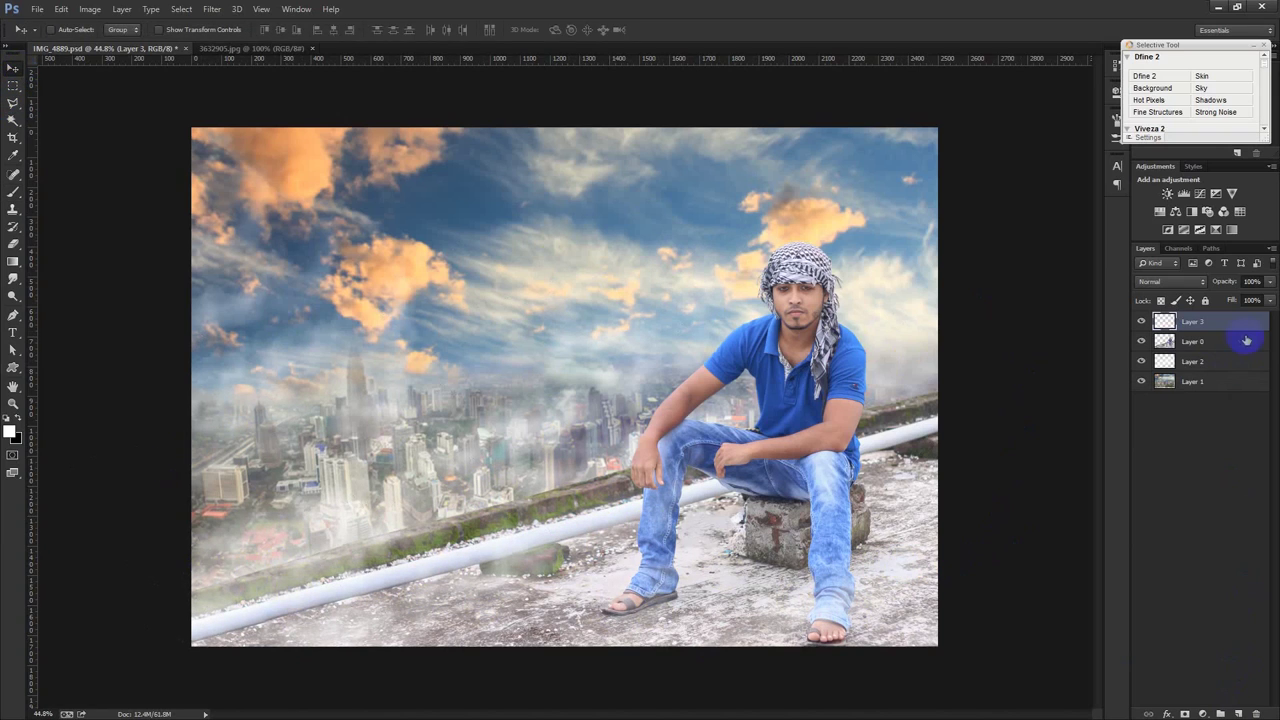
click(1210, 361)
Apply a Gaussian Blur to soften the painted fog on Layer 2
click(212, 9)
mouse_move(218, 162)
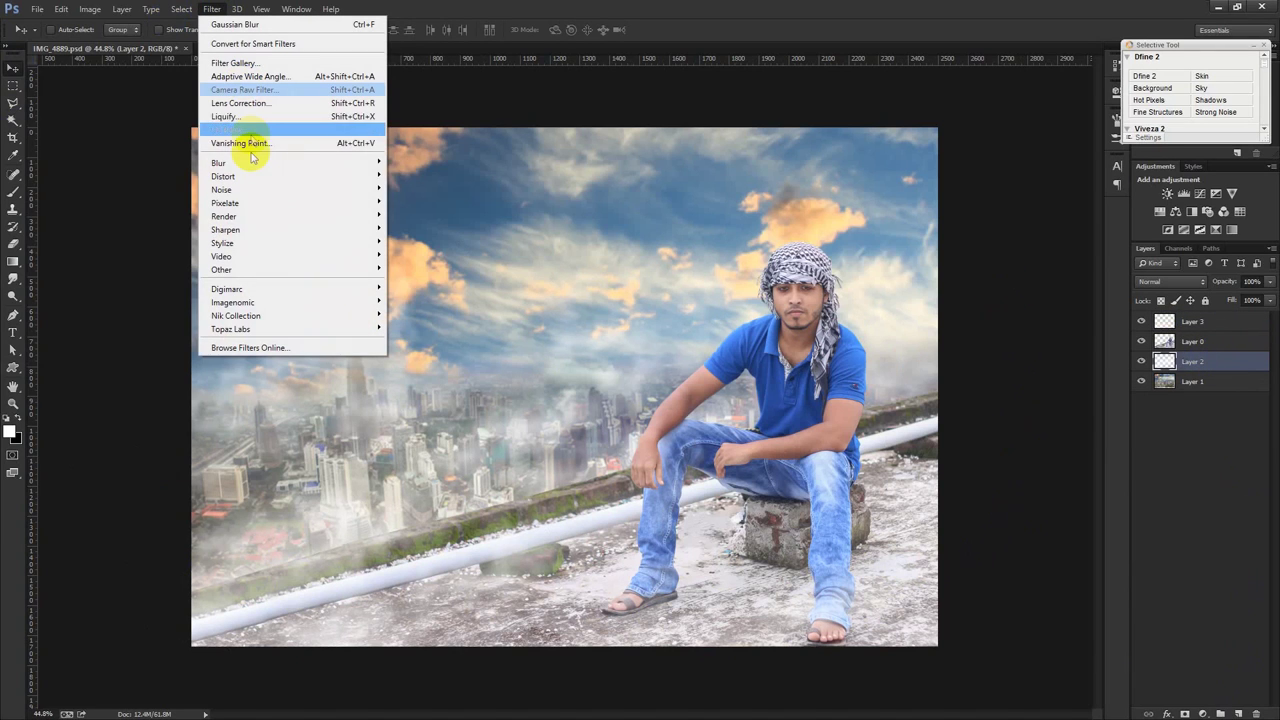
click(420, 261)
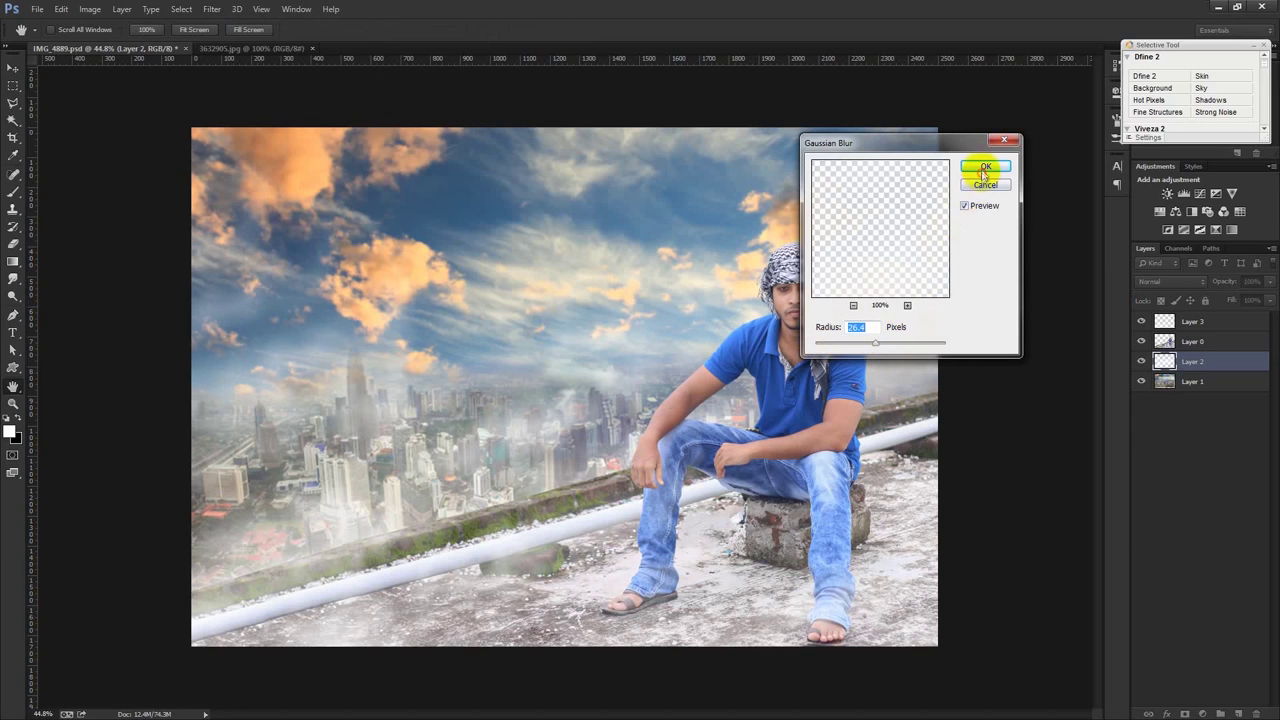
click(985, 166)
Select Layer 3, then the base photo Layer 1
click(1198, 324)
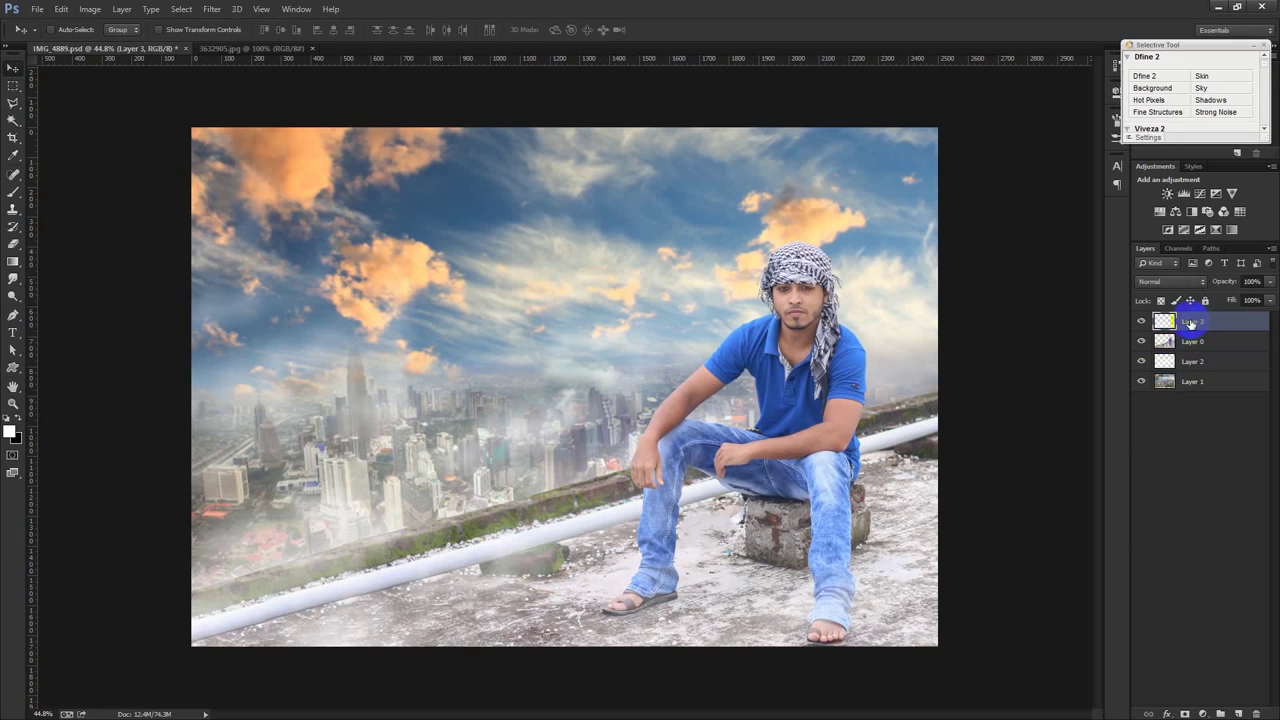
click(968, 383)
click(1160, 330)
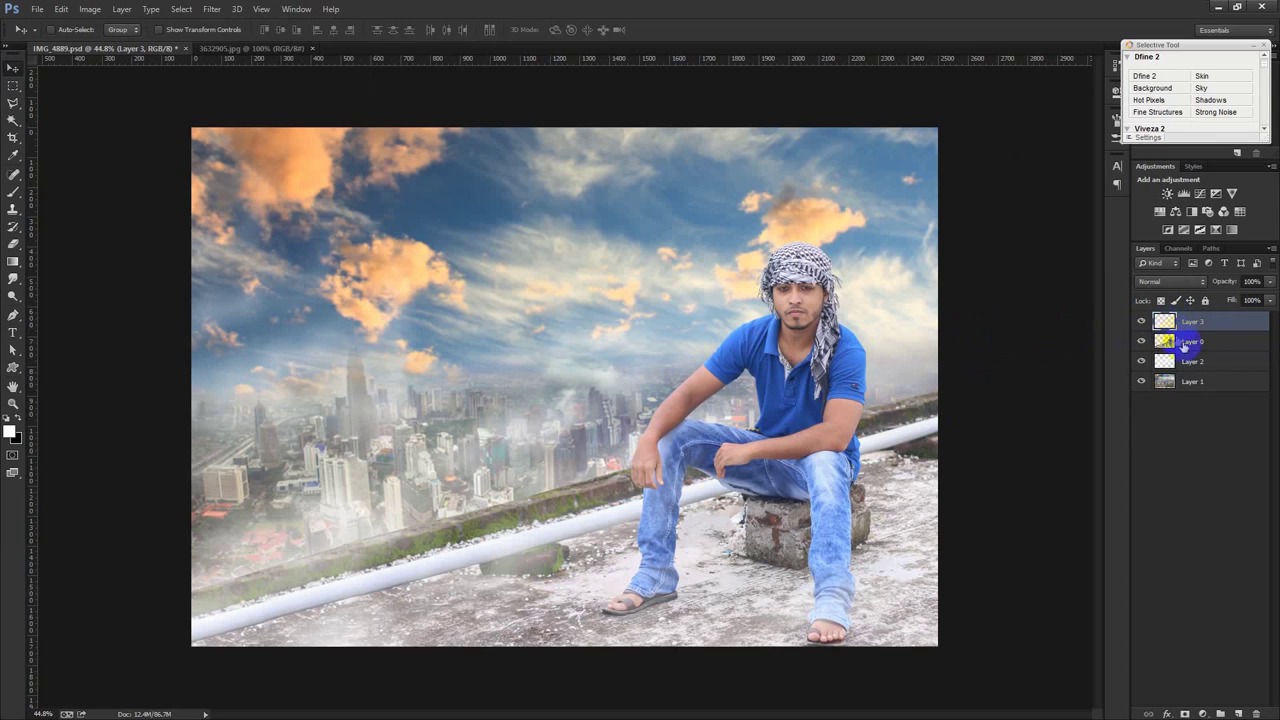
click(1196, 383)
Add a transparent-fade Gradient fill layer above Layer 1, set to Radial with Reverse and Dither
click(1190, 710)
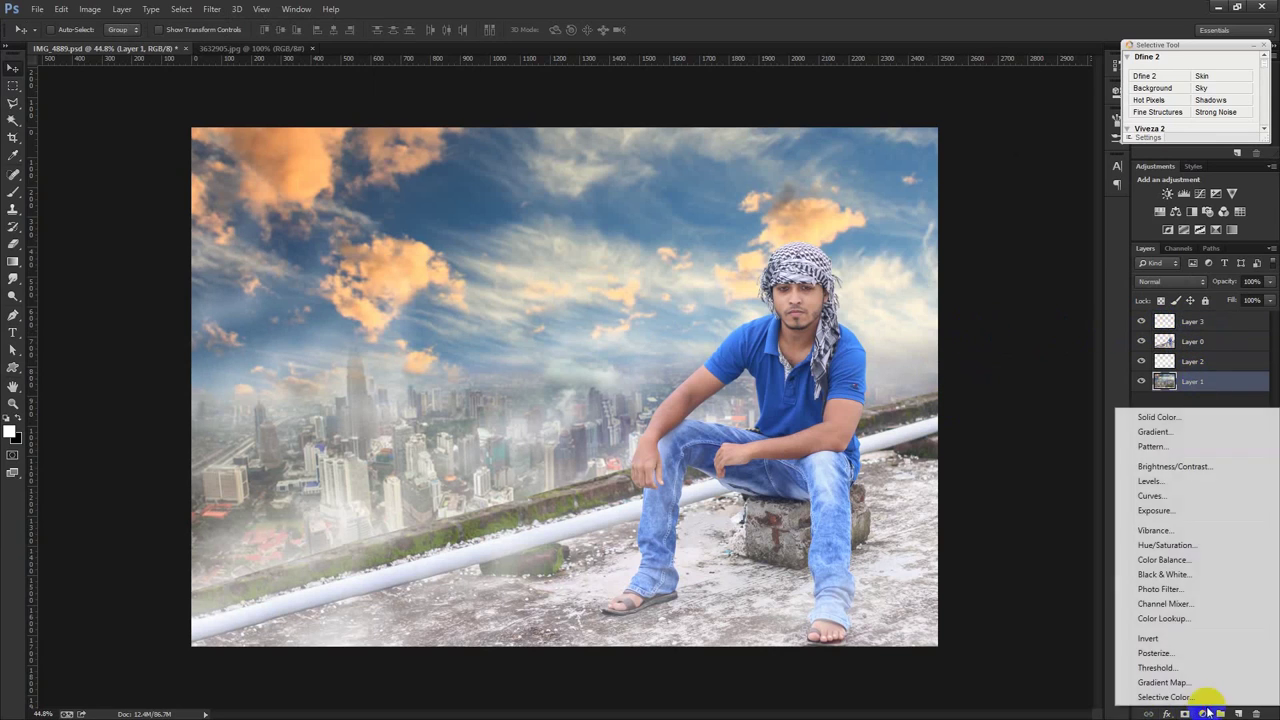
click(1157, 434)
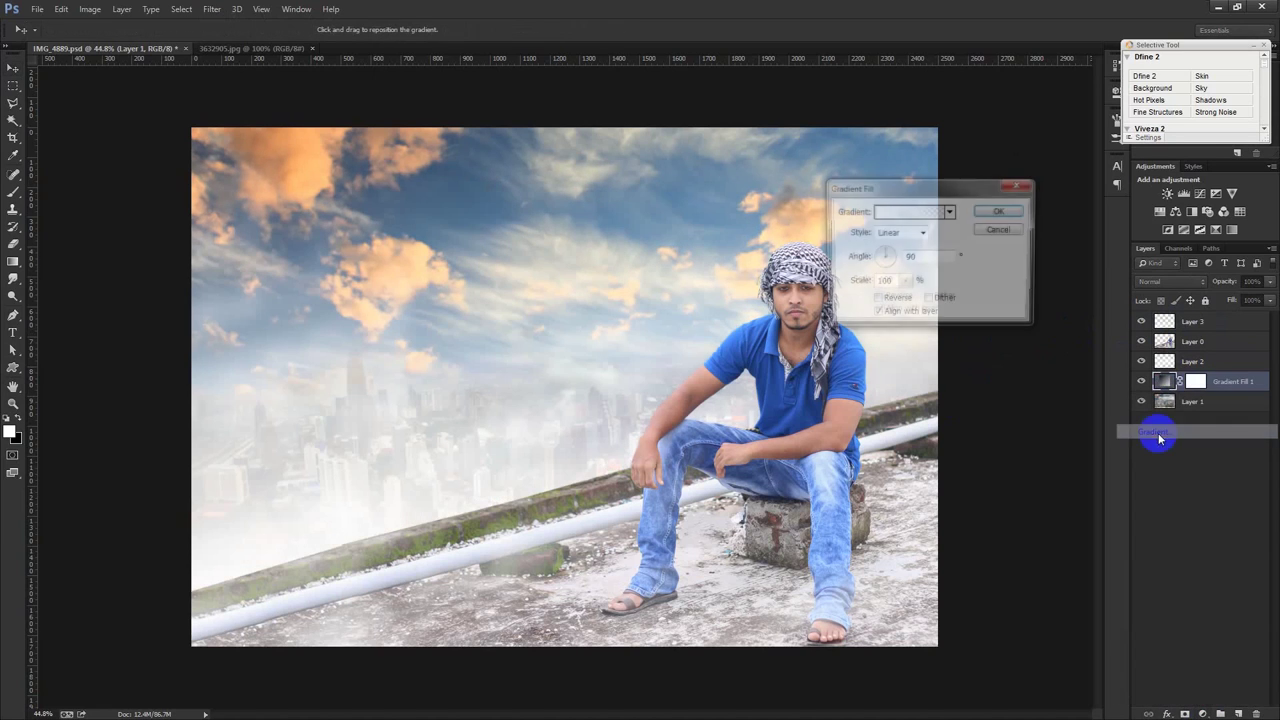
click(928, 212)
click(934, 210)
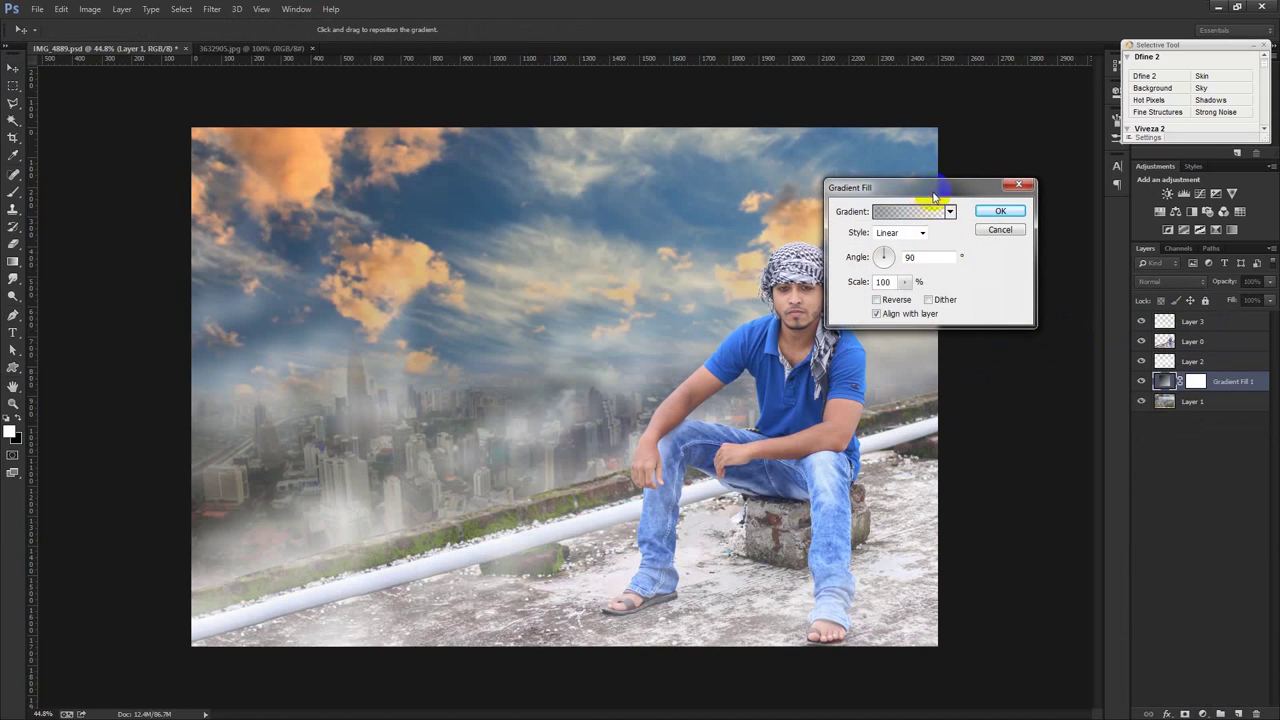
click(910, 232)
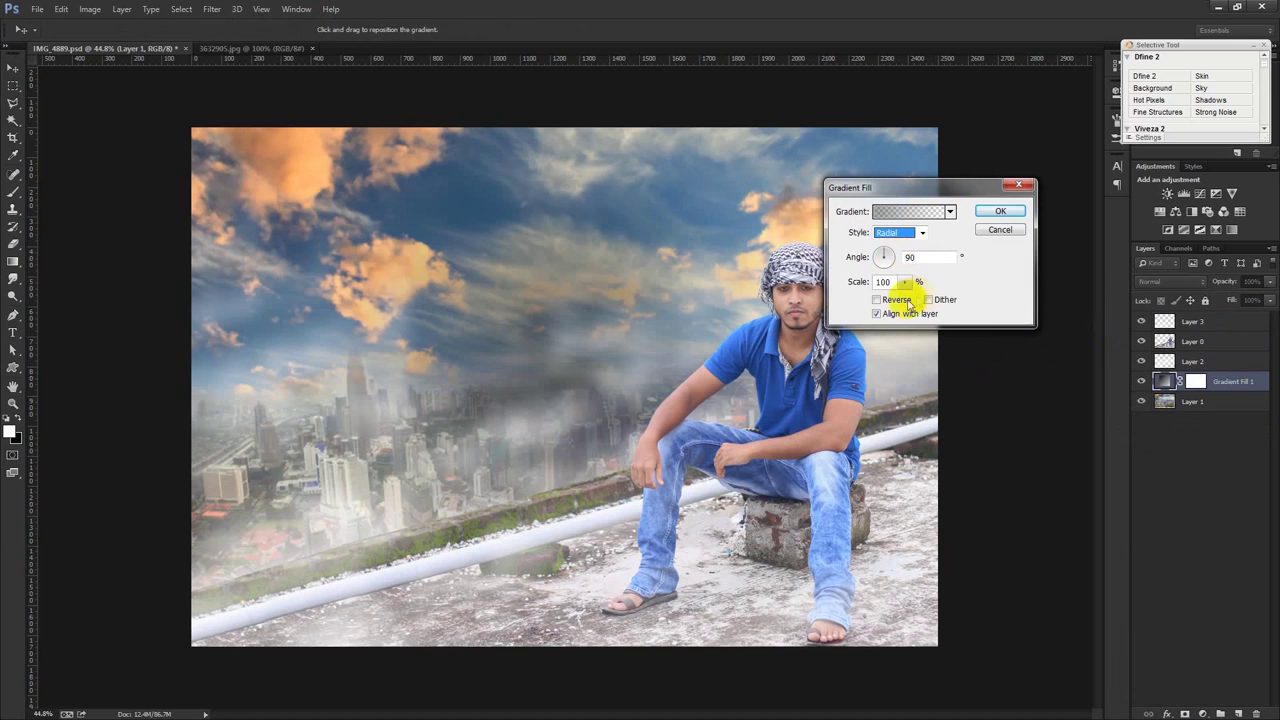
click(905, 299)
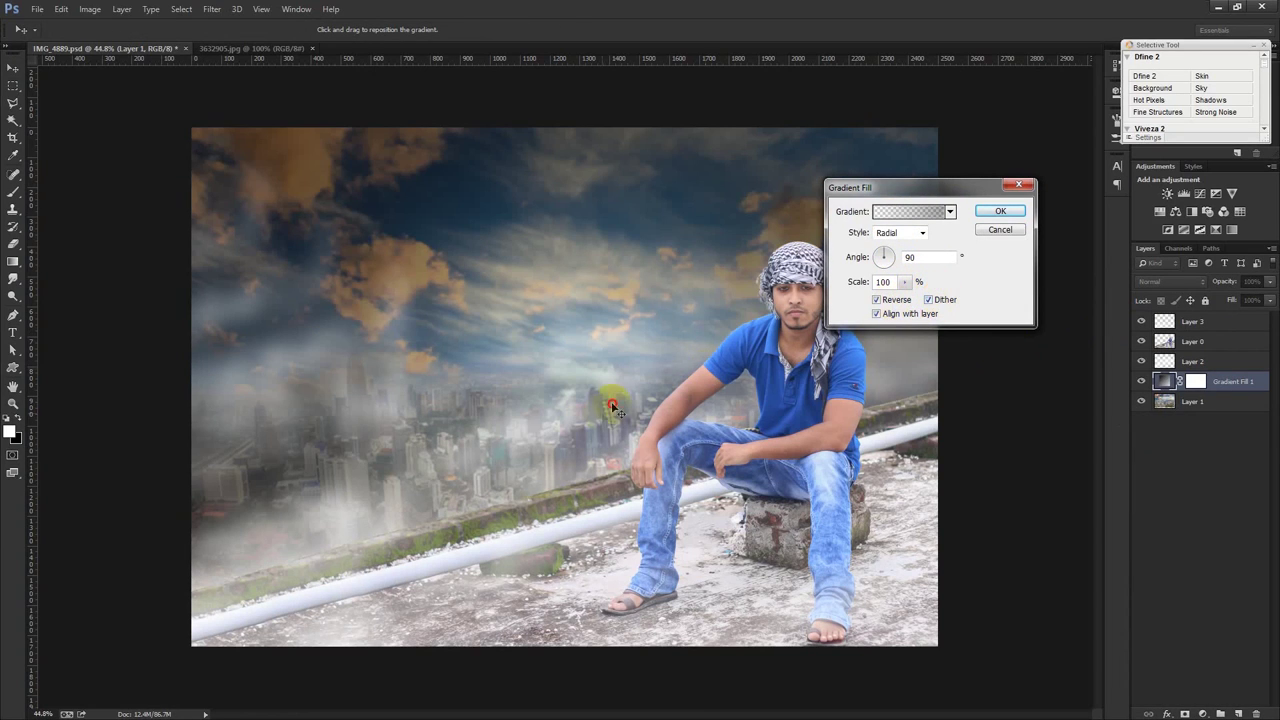
Scale the radial fog to 179%, position it over the city, confirm, and select Gradient Fill 1
drag(611, 405, 710, 315)
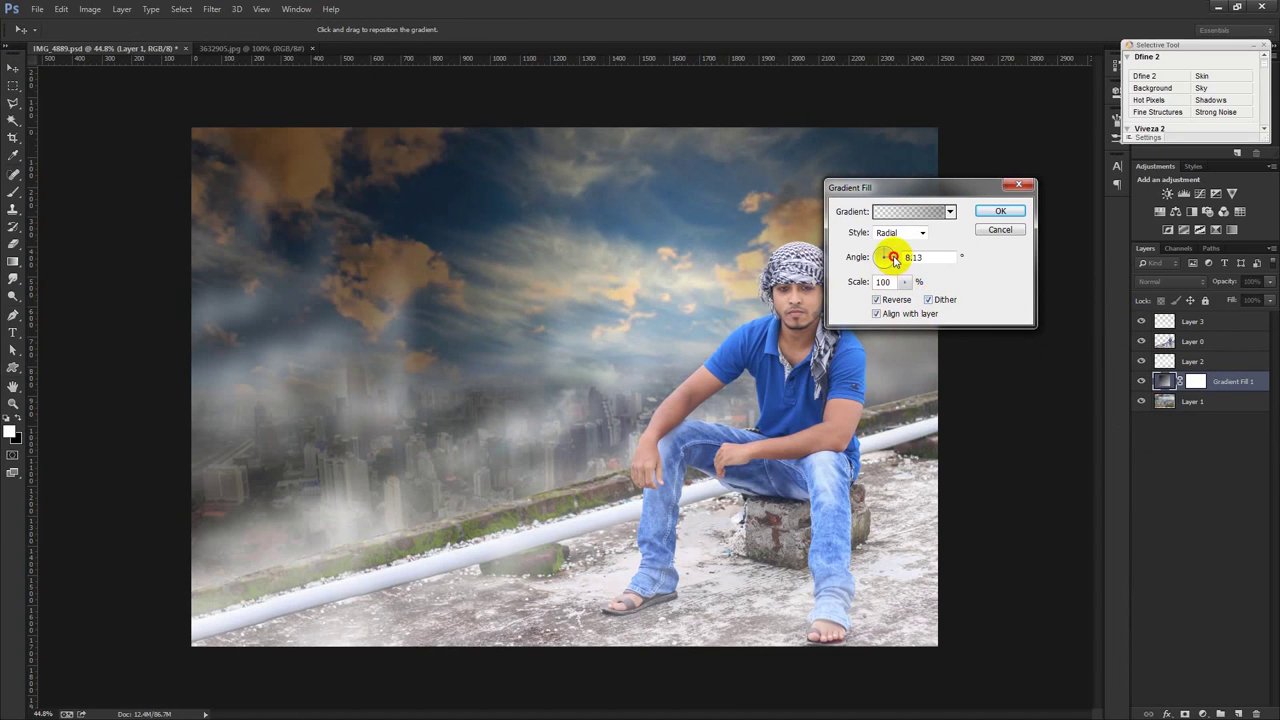
drag(904, 282, 911, 303)
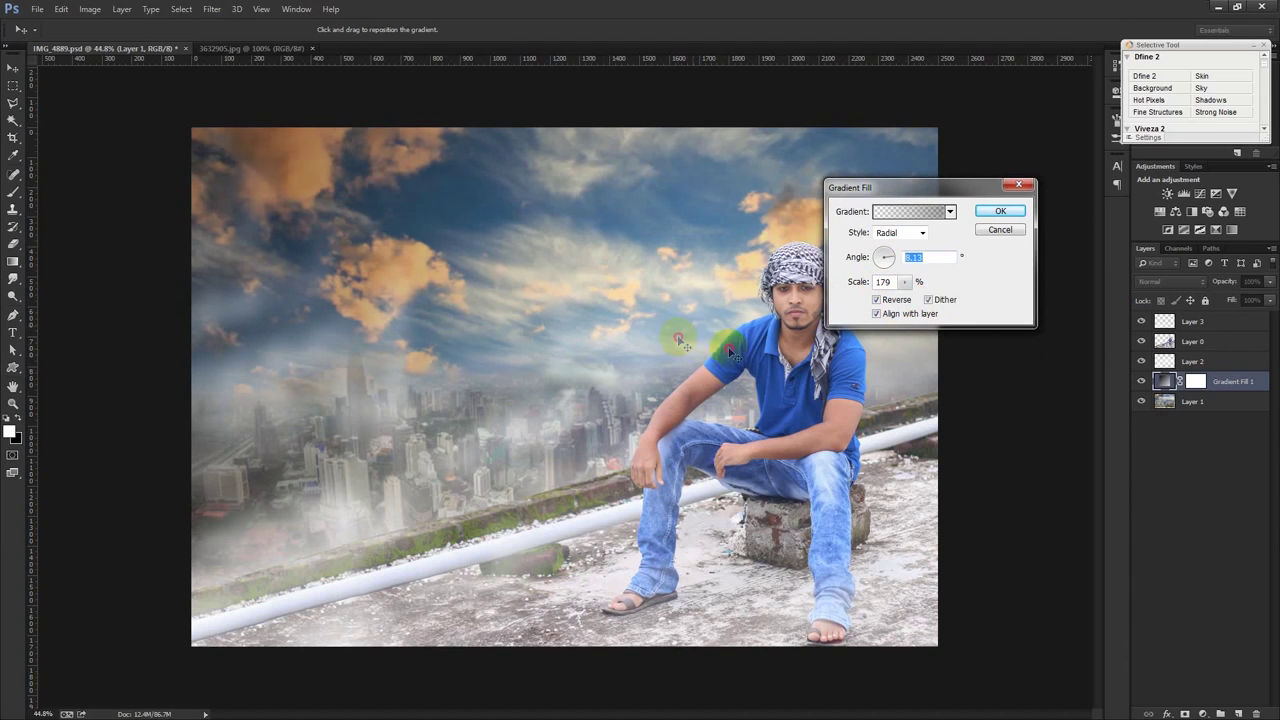
drag(697, 352, 720, 330)
drag(713, 325, 737, 343)
click(1000, 211)
click(1212, 324)
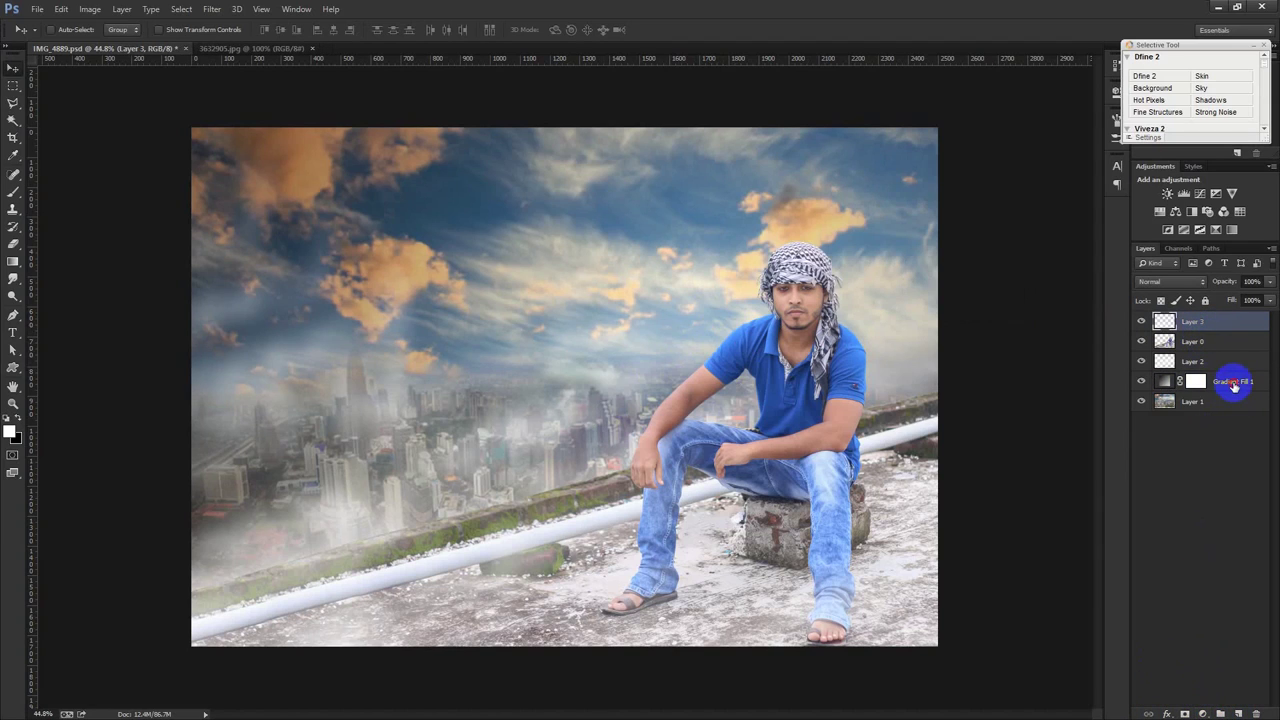
click(1234, 384)
Duplicate the Gradient Fill, move the copy to the top and scale it to 268%
key(ctrl+j)
drag(1224, 388, 1215, 312)
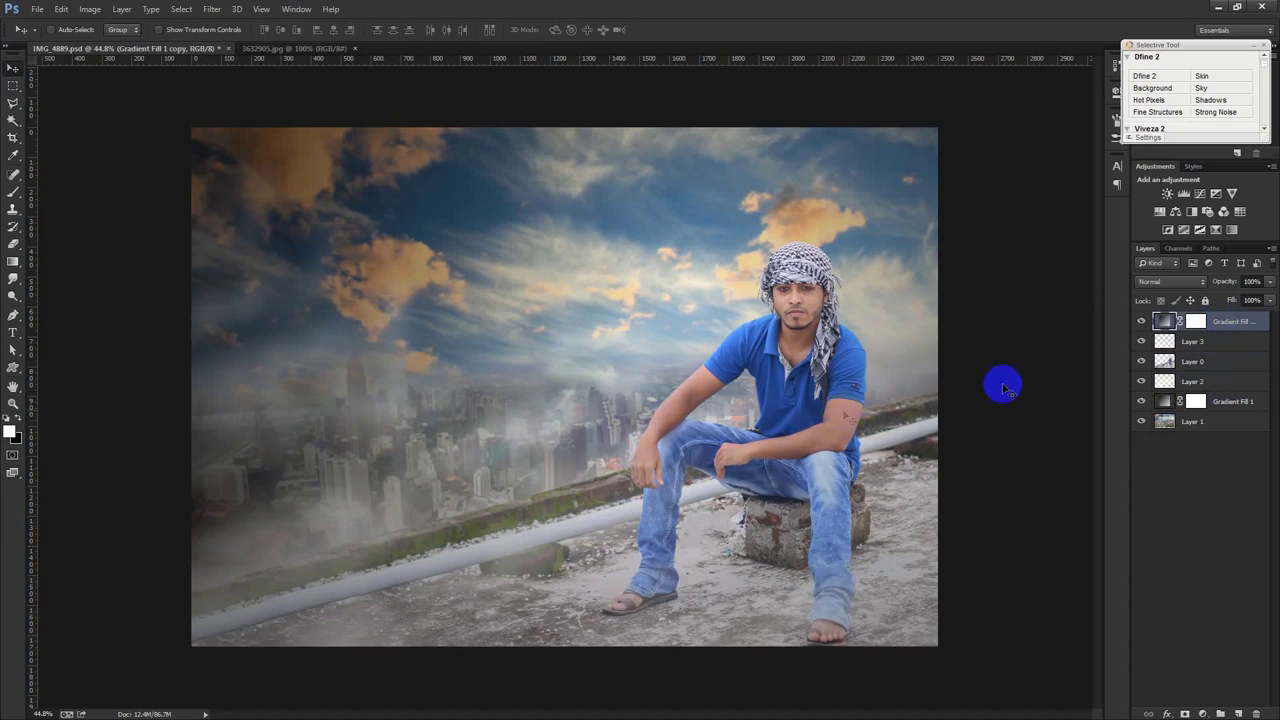
double_click(1165, 321)
drag(905, 281, 912, 300)
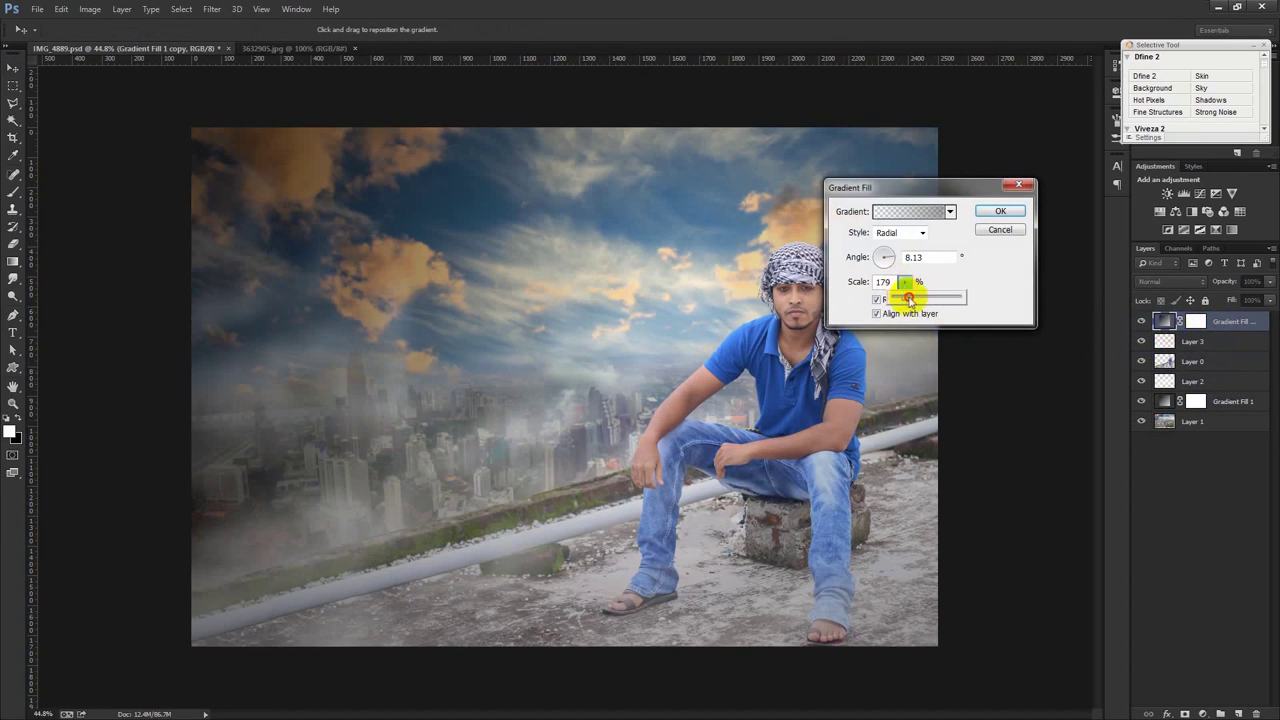
click(790, 373)
click(1000, 211)
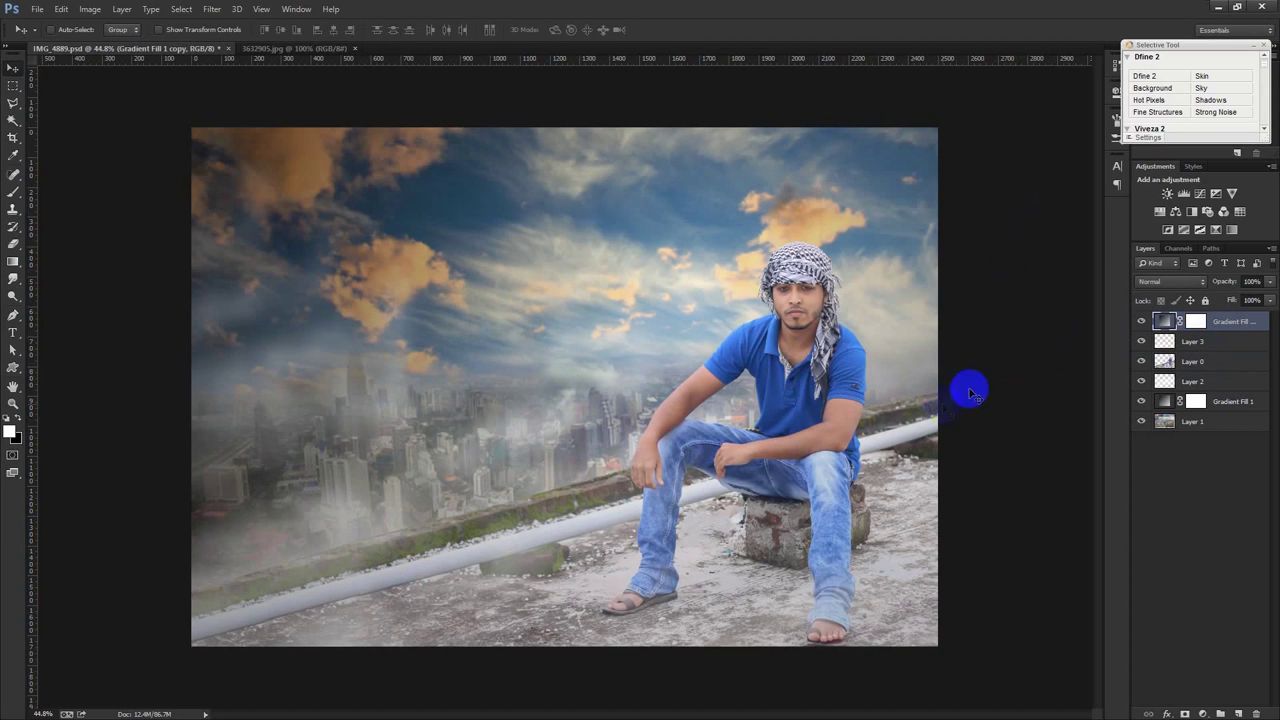
Stamp a merged copy of all layers onto new Layer 4 and open the Camera Raw filter
click(1238, 712)
key(ctrl+shift+alt+e)
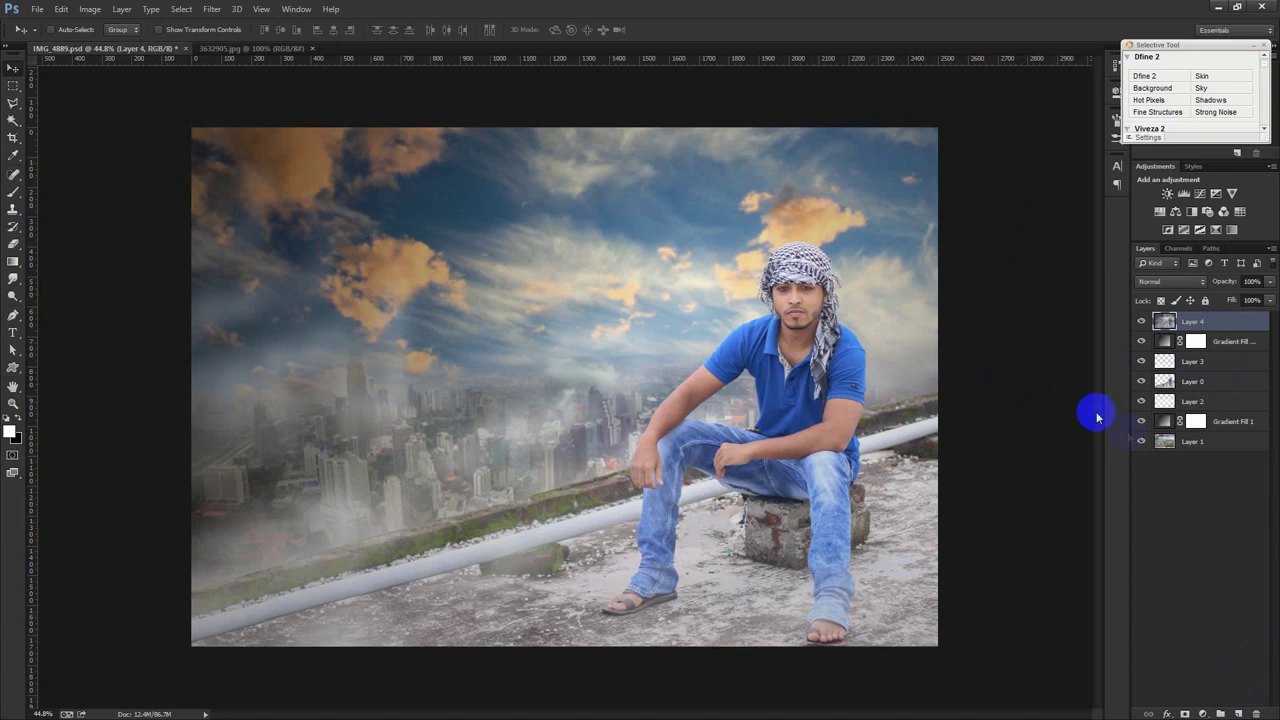
click(212, 9)
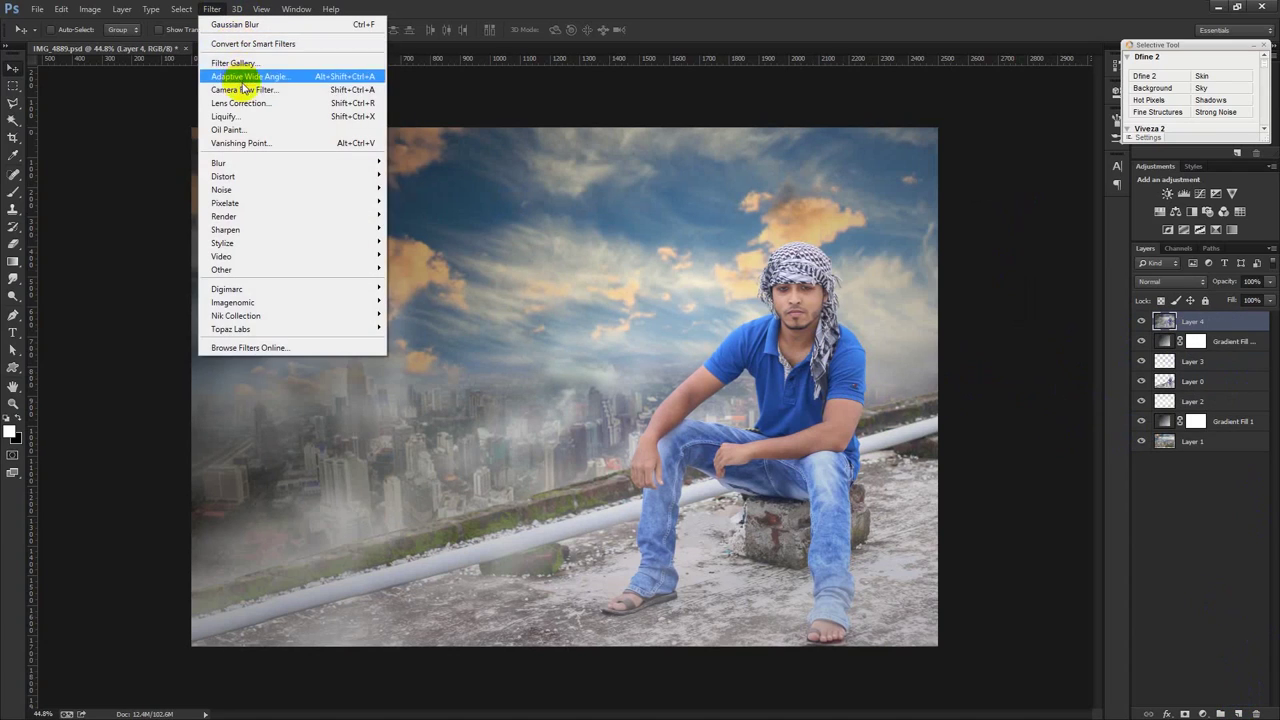
click(245, 91)
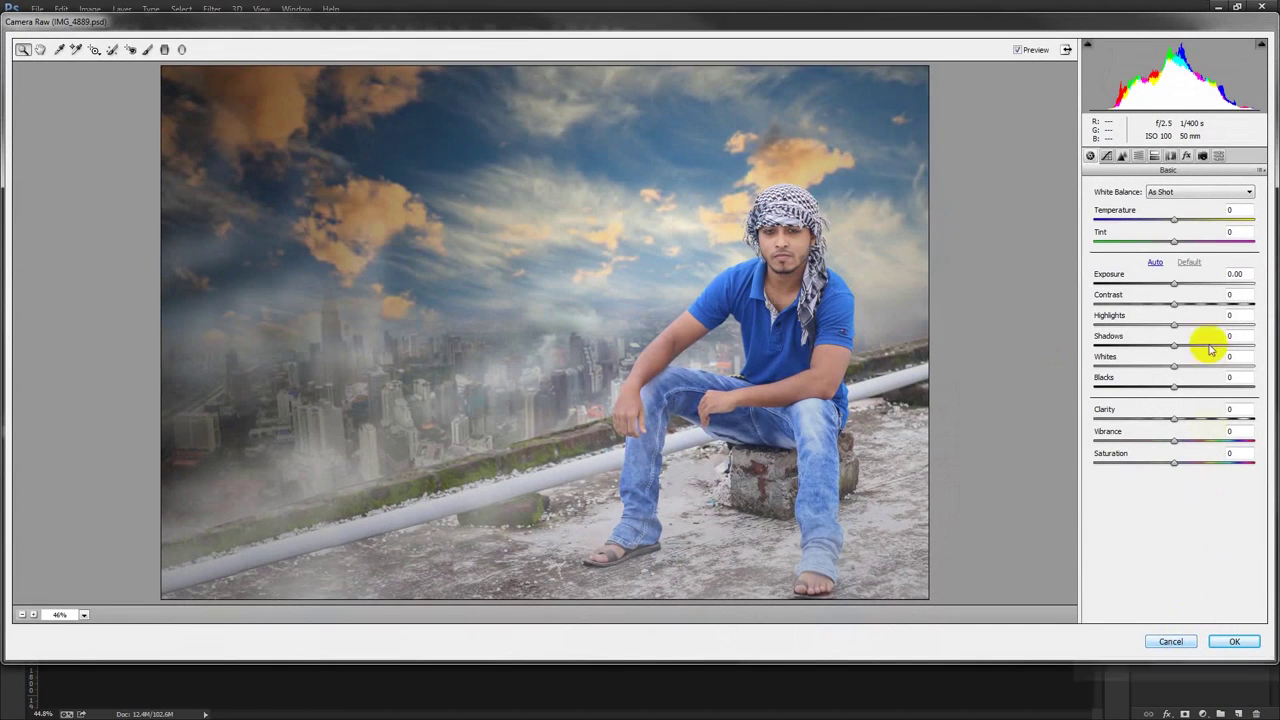
Lower highlights, lift shadows, darken blacks, and set Clarity +13, Vibrance +49, Contrast +23
mouse_move(1174, 330)
mouse_down()
mouse_move(1080, 331)
mouse_move(1102, 328)
mouse_up()
drag(1177, 346, 1266, 347)
click(1177, 386)
mouse_move(1177, 390)
mouse_down()
mouse_move(1220, 386)
mouse_move(1157, 390)
mouse_move(1207, 368)
mouse_up()
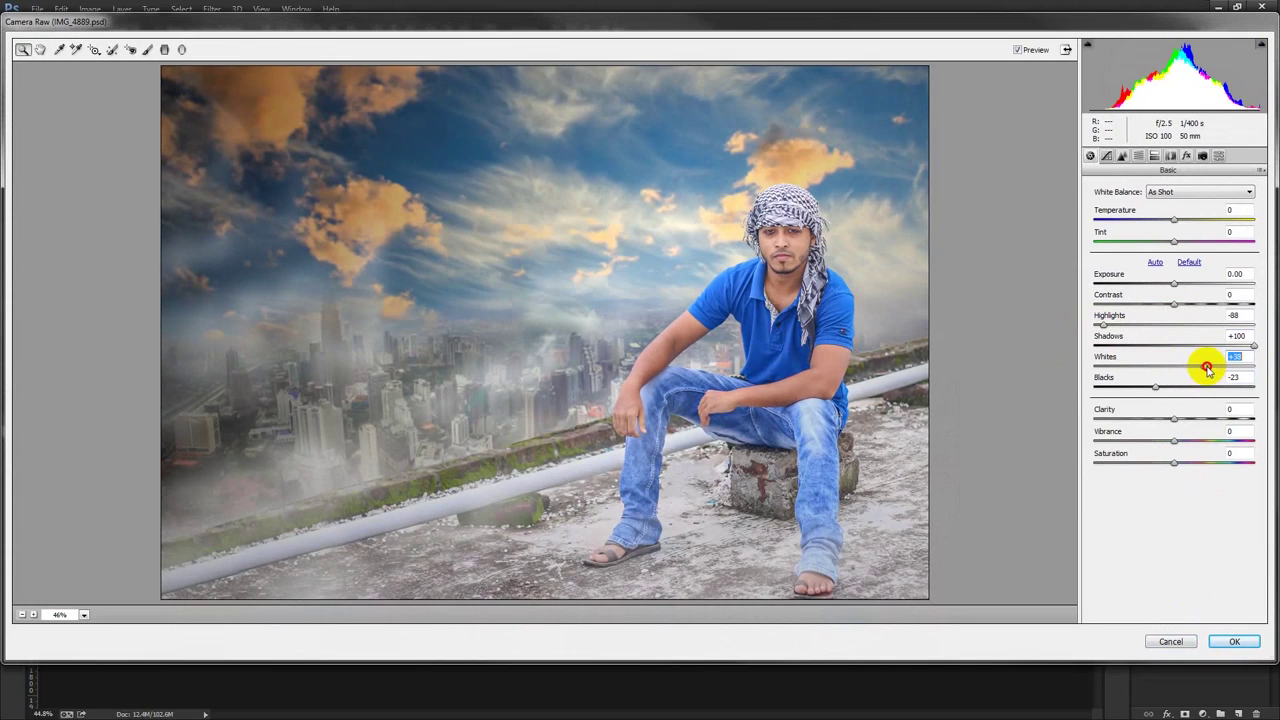
mouse_move(1174, 418)
mouse_down()
mouse_move(1186, 419)
mouse_move(1185, 442)
mouse_up()
mouse_move(1204, 440)
mouse_down()
mouse_move(1118, 440)
mouse_move(1215, 441)
mouse_up()
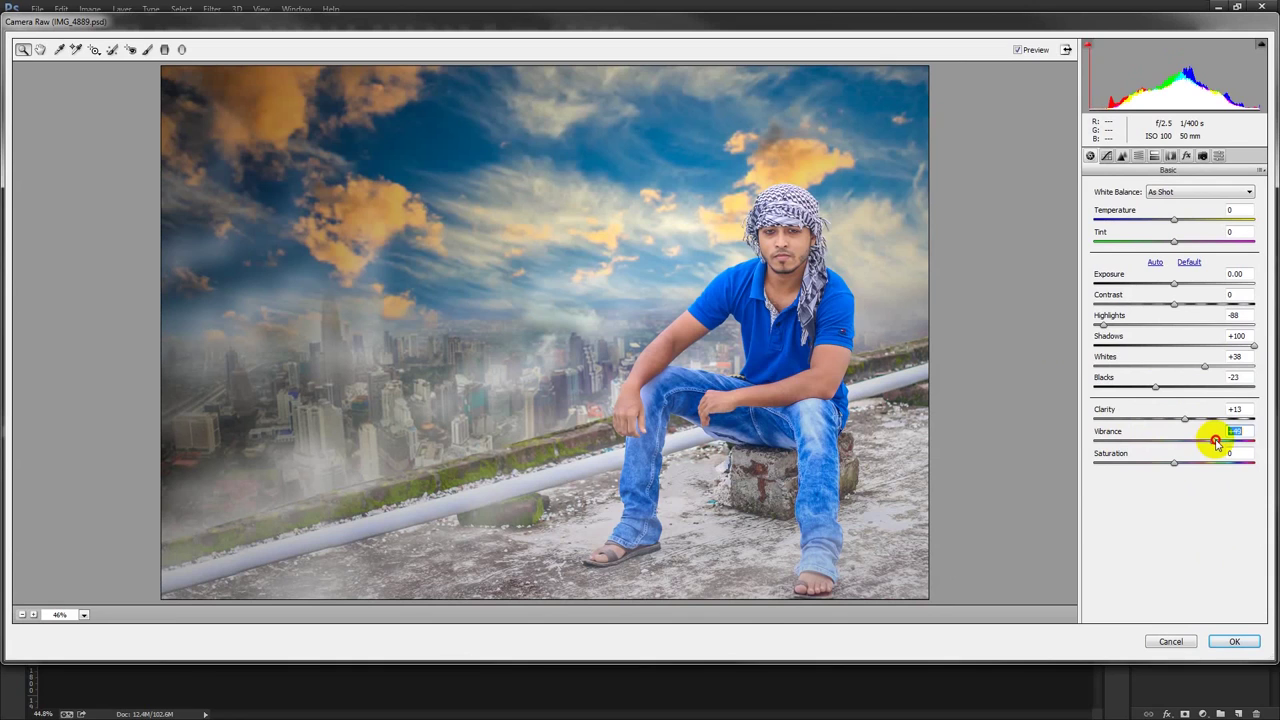
drag(1177, 301, 1196, 308)
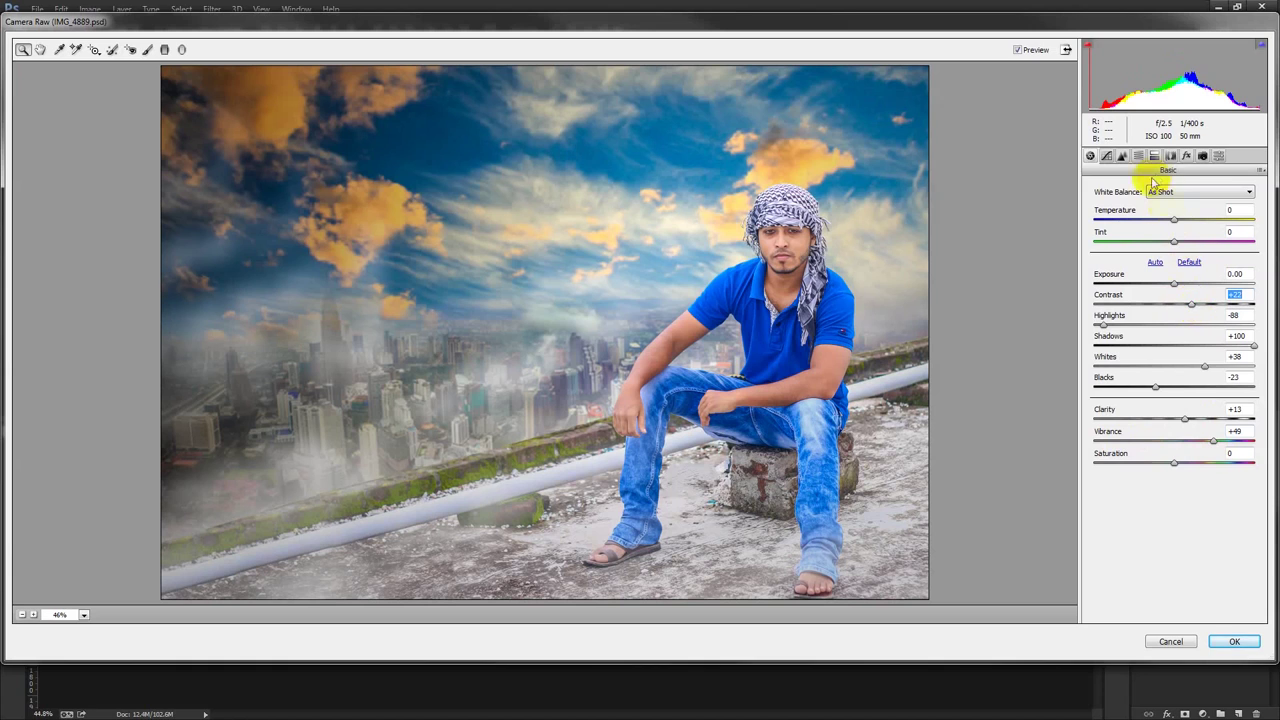
Sharpen with Amount 56, Radius 1.6, Detail 63, and add a slight post-crop vignette
click(1122, 156)
drag(1140, 211, 1197, 252)
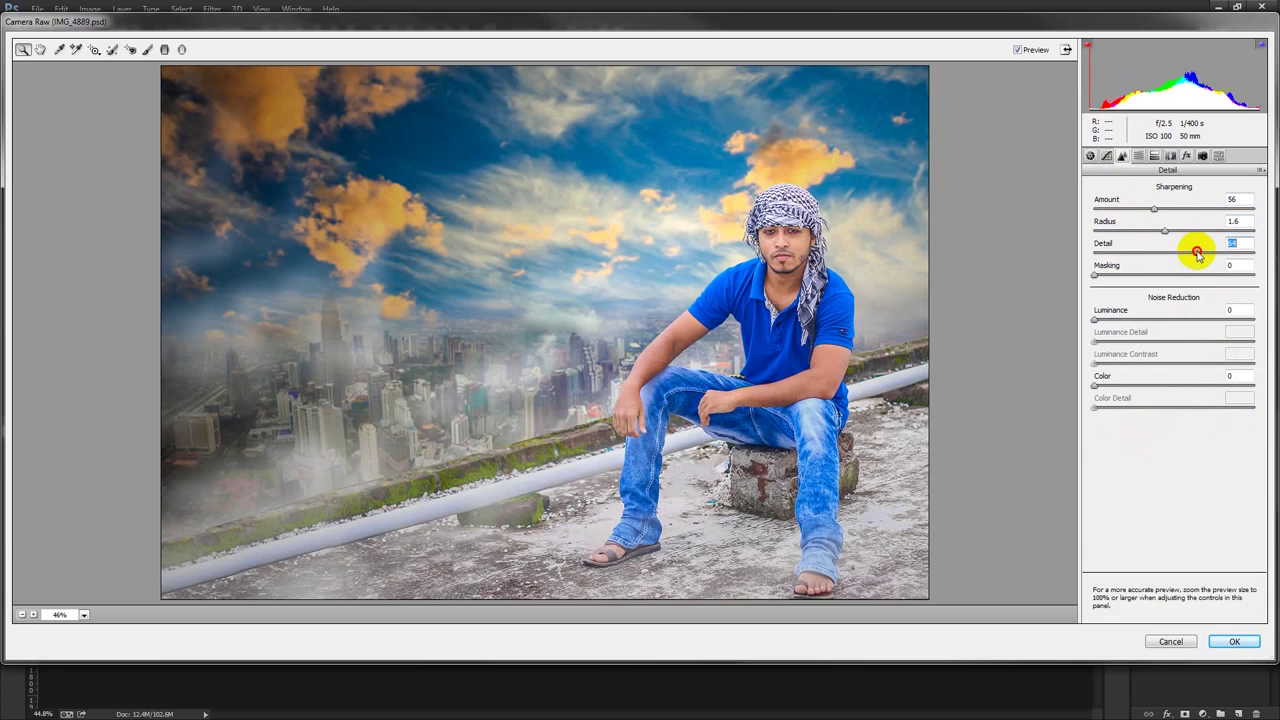
drag(1196, 254, 1188, 251)
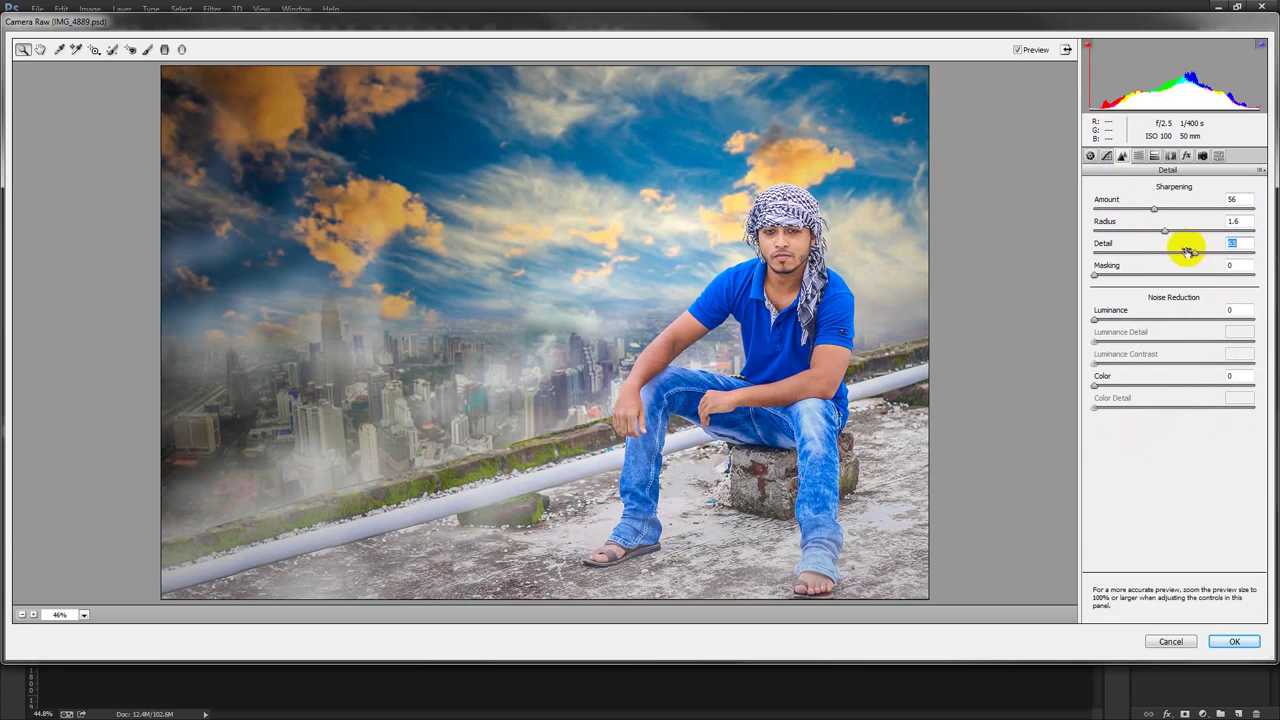
click(1186, 155)
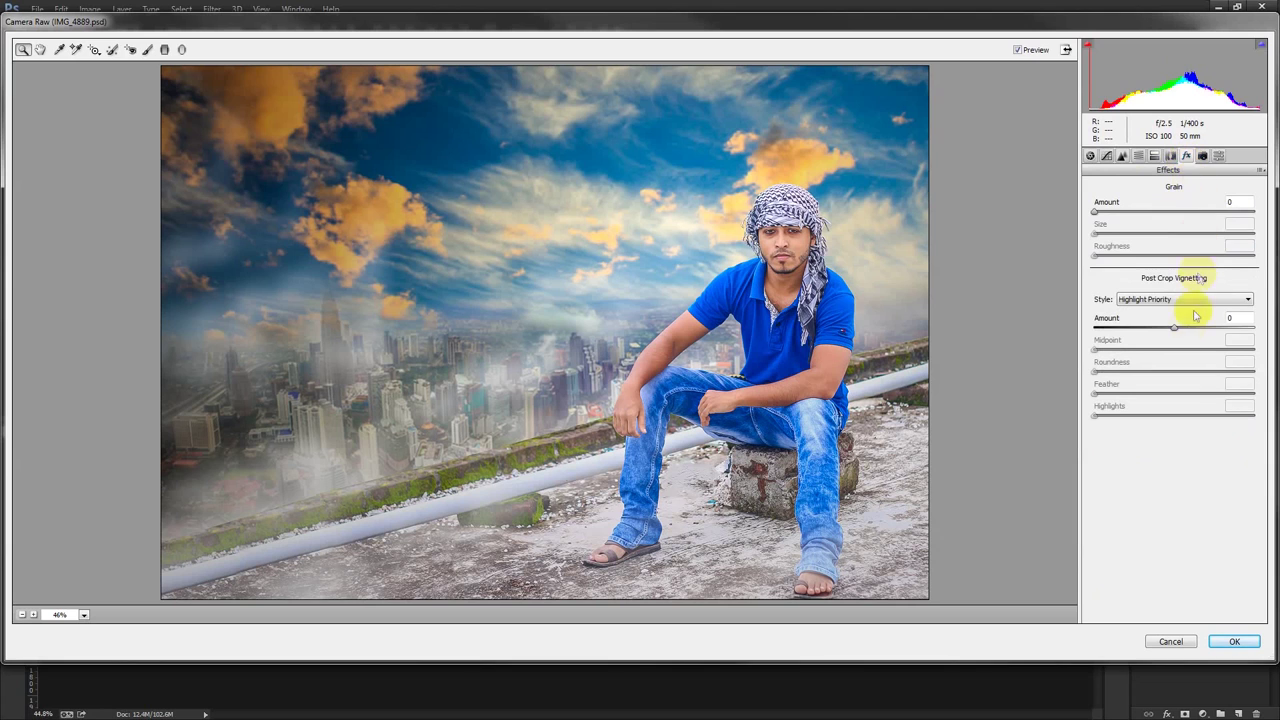
drag(1170, 330, 1165, 333)
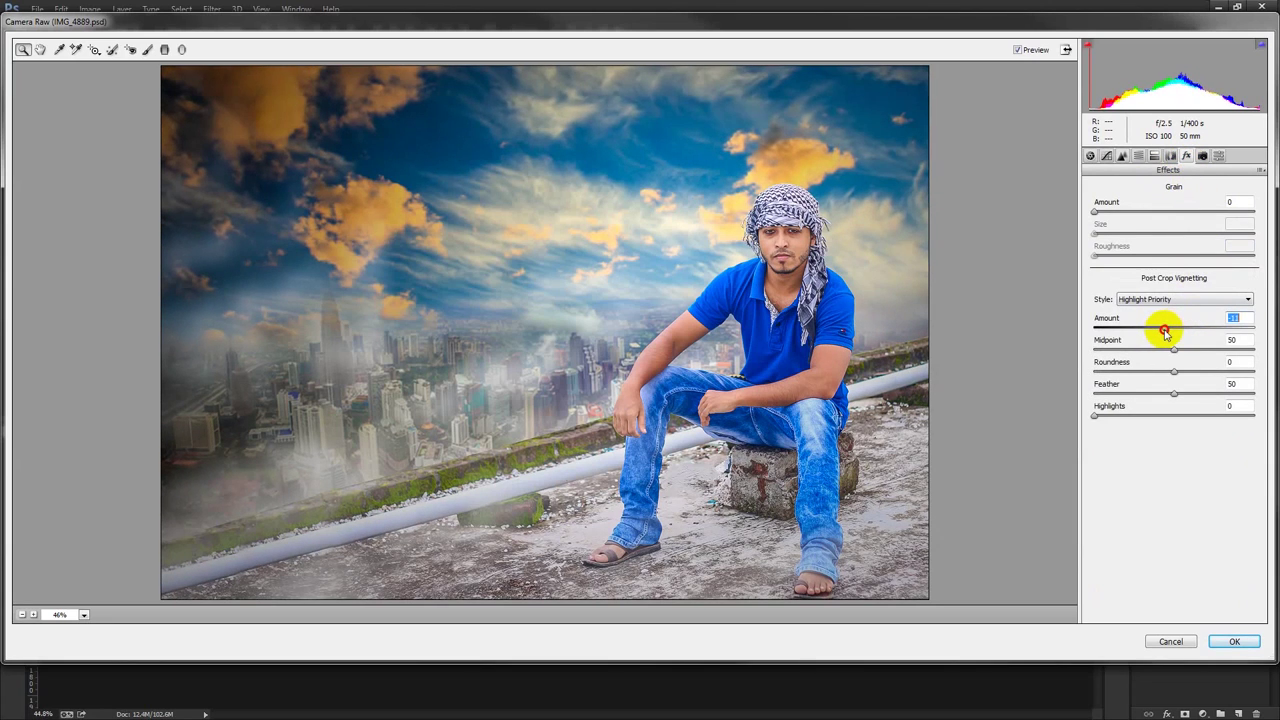
click(1122, 156)
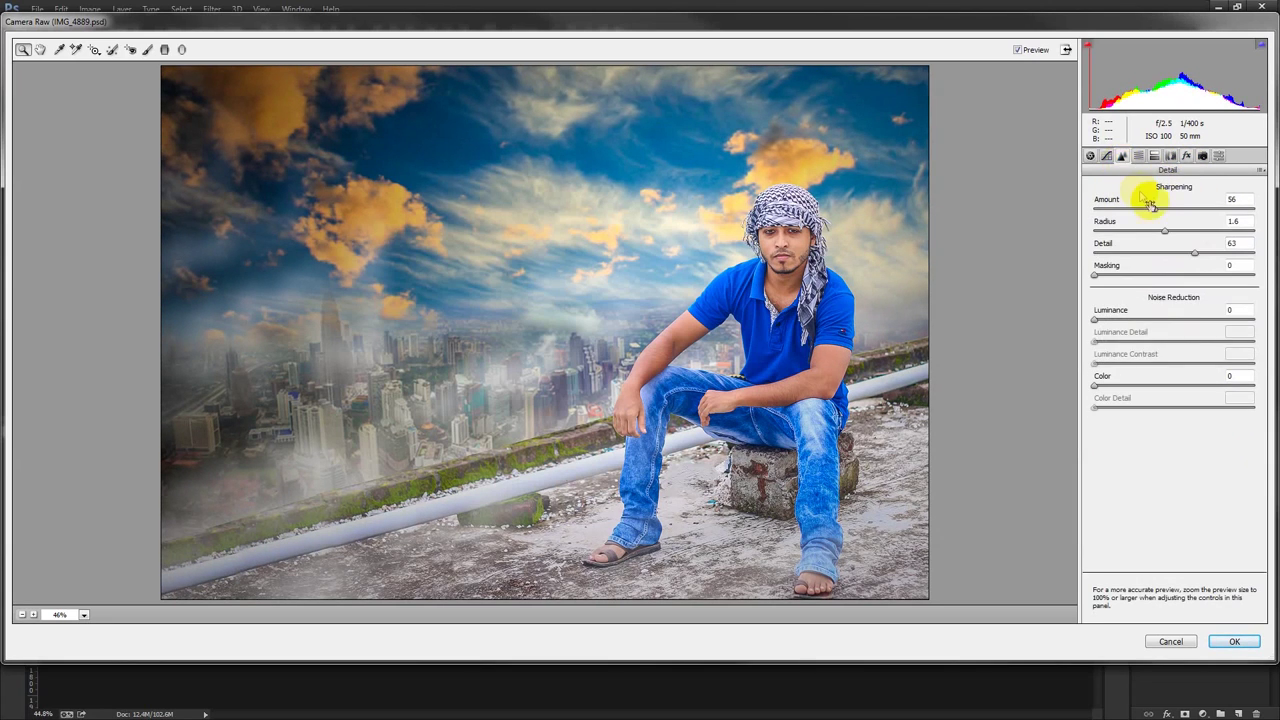
click(1106, 156)
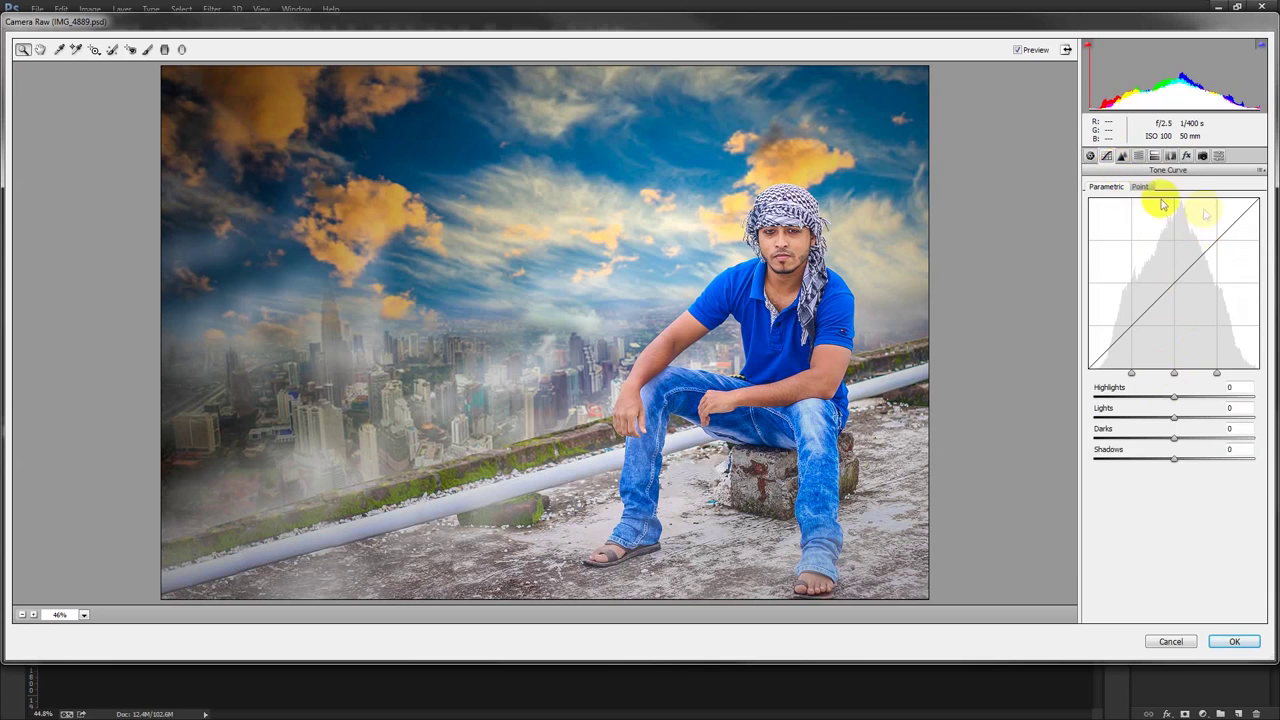
In the Point tone curve, lower the Blue highlights and lift the Blue shadows to warm the image
click(1142, 188)
click(1197, 229)
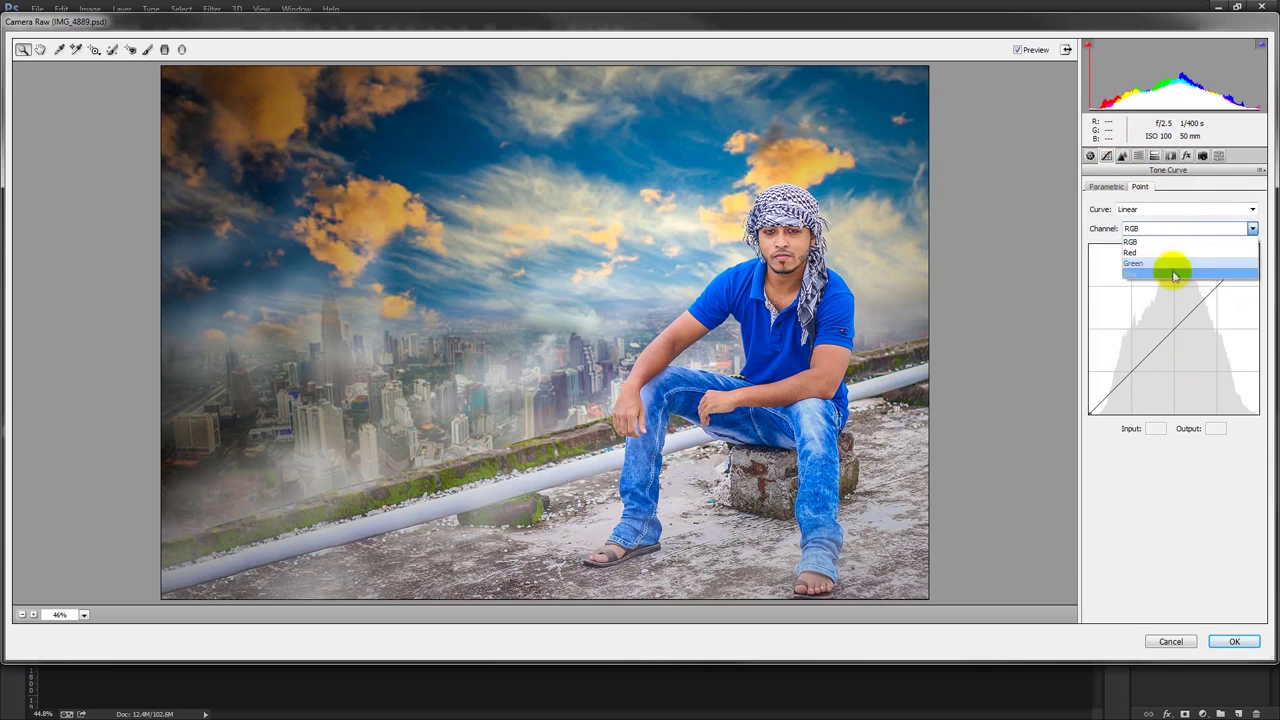
click(1171, 271)
drag(1256, 245, 1264, 262)
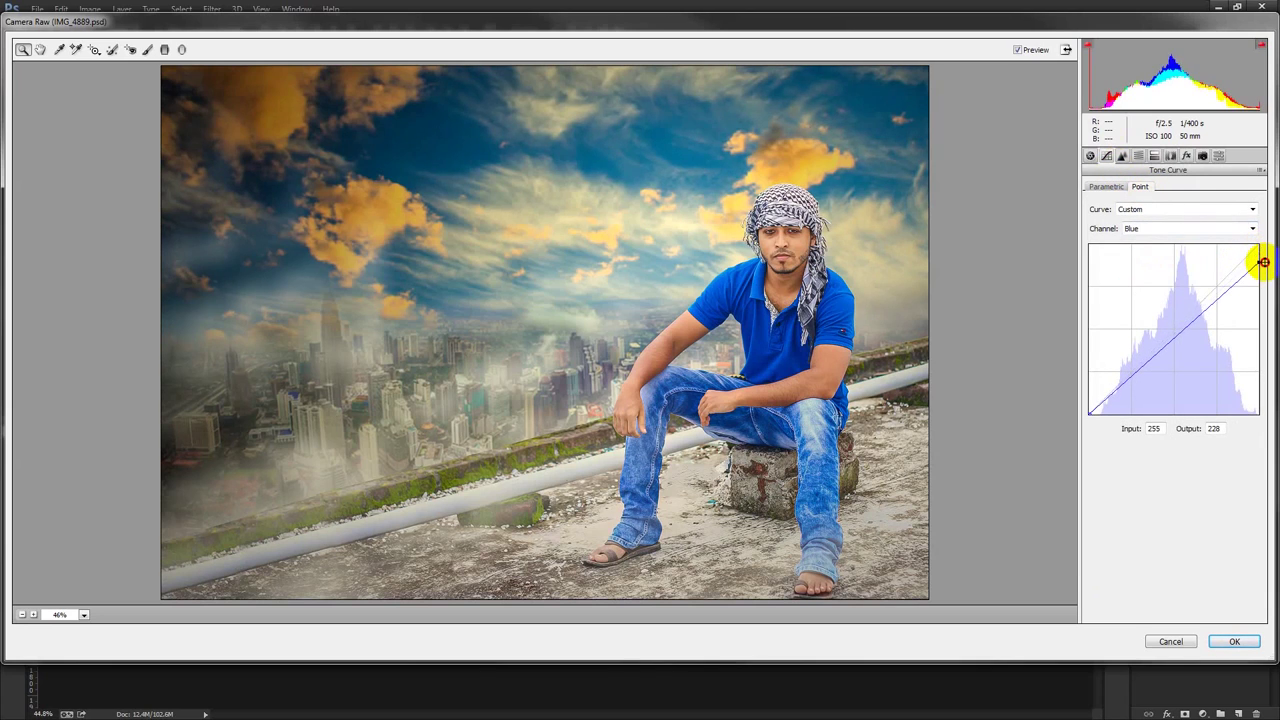
mouse_move(1089, 413)
mouse_down()
mouse_move(1069, 391)
mouse_move(1051, 412)
mouse_move(1043, 402)
mouse_up()
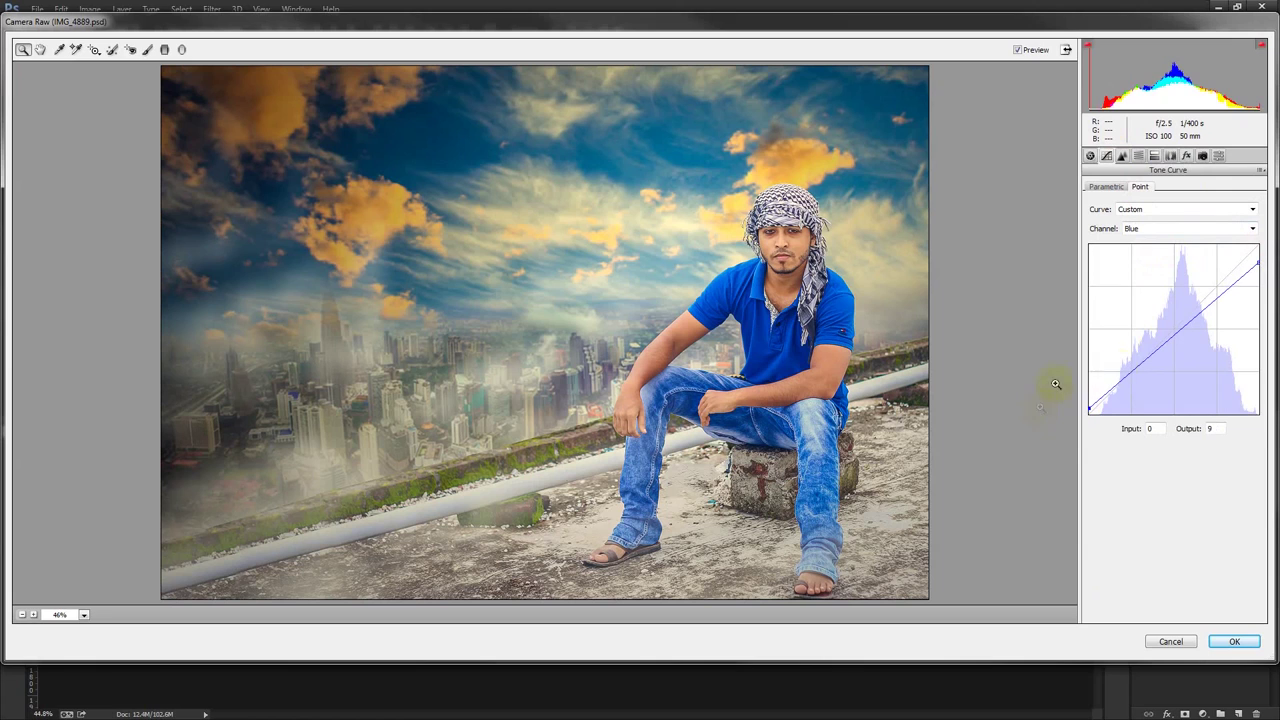
drag(1256, 263, 1266, 271)
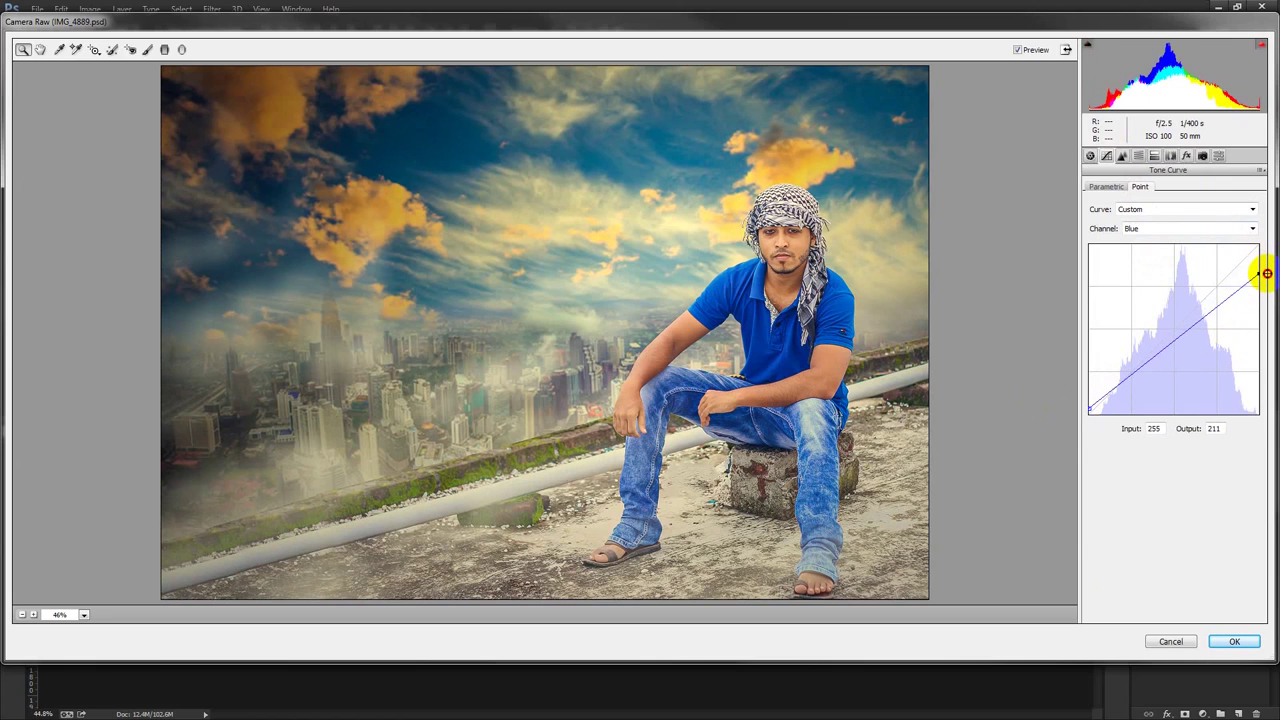
Adjust the Green channel curve's highlight and shadow endpoints
click(1171, 229)
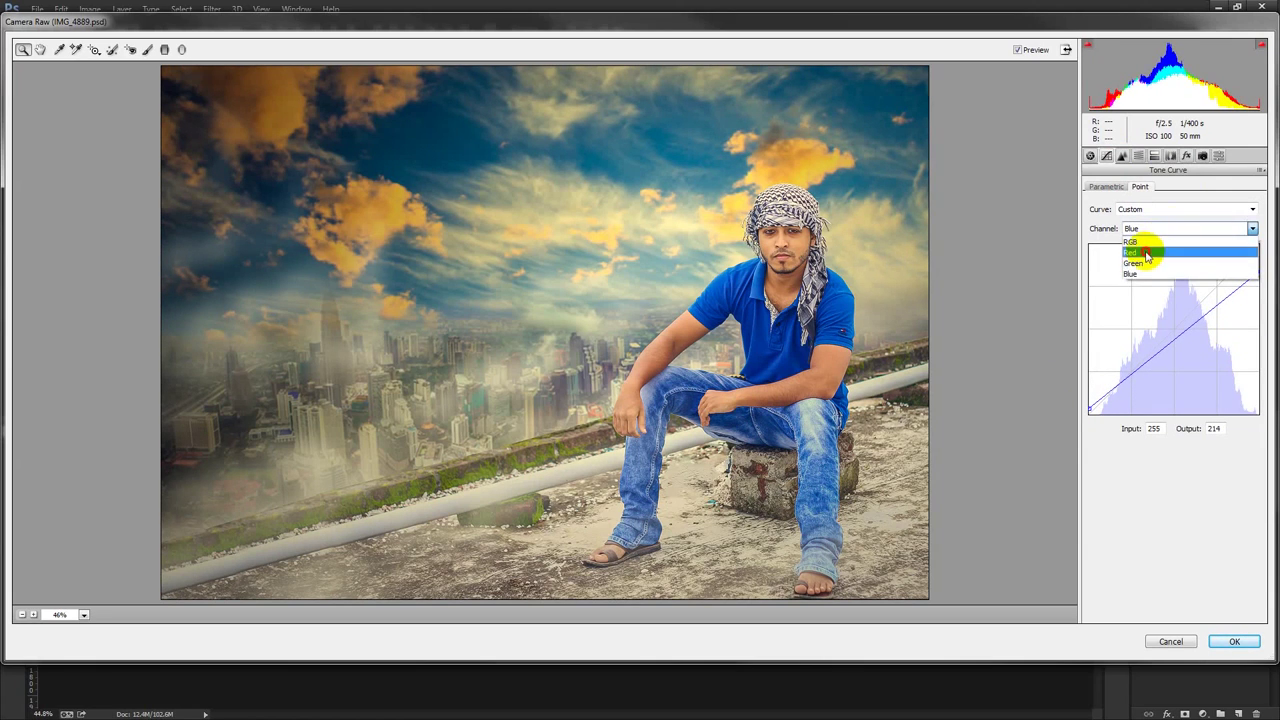
click(1212, 262)
mouse_move(1249, 251)
mouse_down()
mouse_move(1272, 255)
mouse_move(1256, 241)
mouse_up()
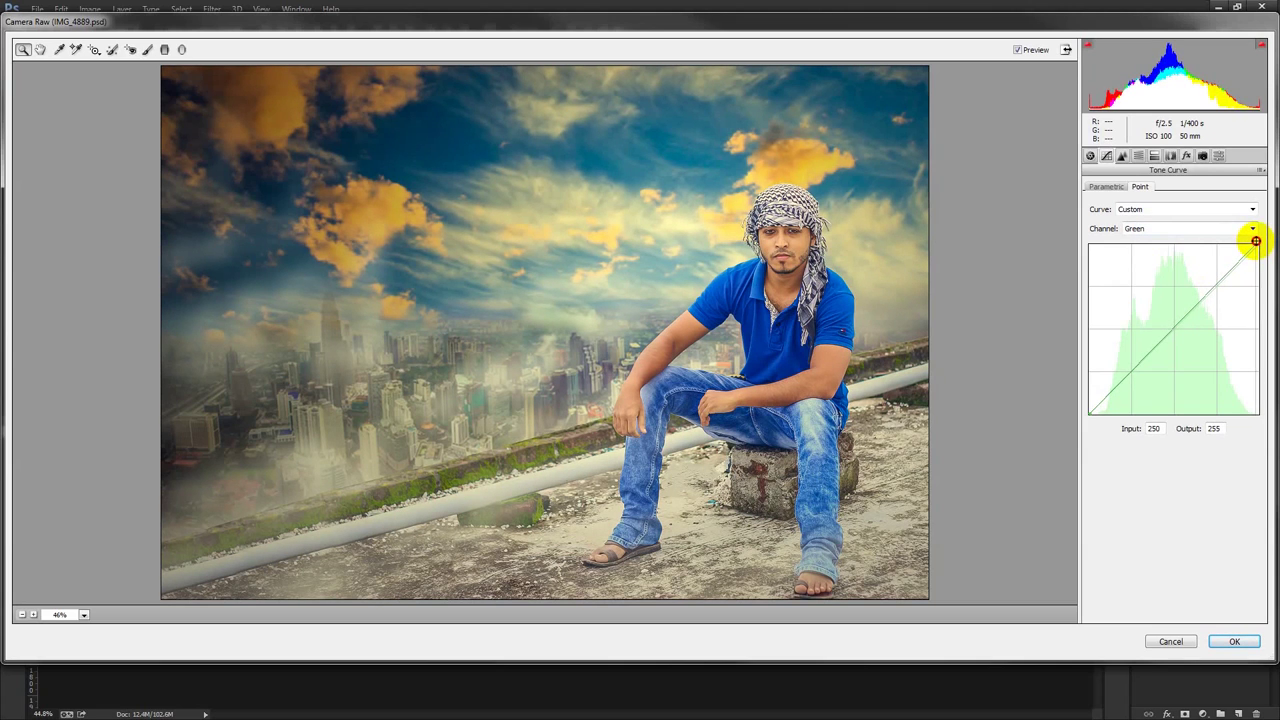
mouse_move(1090, 412)
mouse_down()
mouse_move(1096, 426)
mouse_move(1066, 411)
mouse_up()
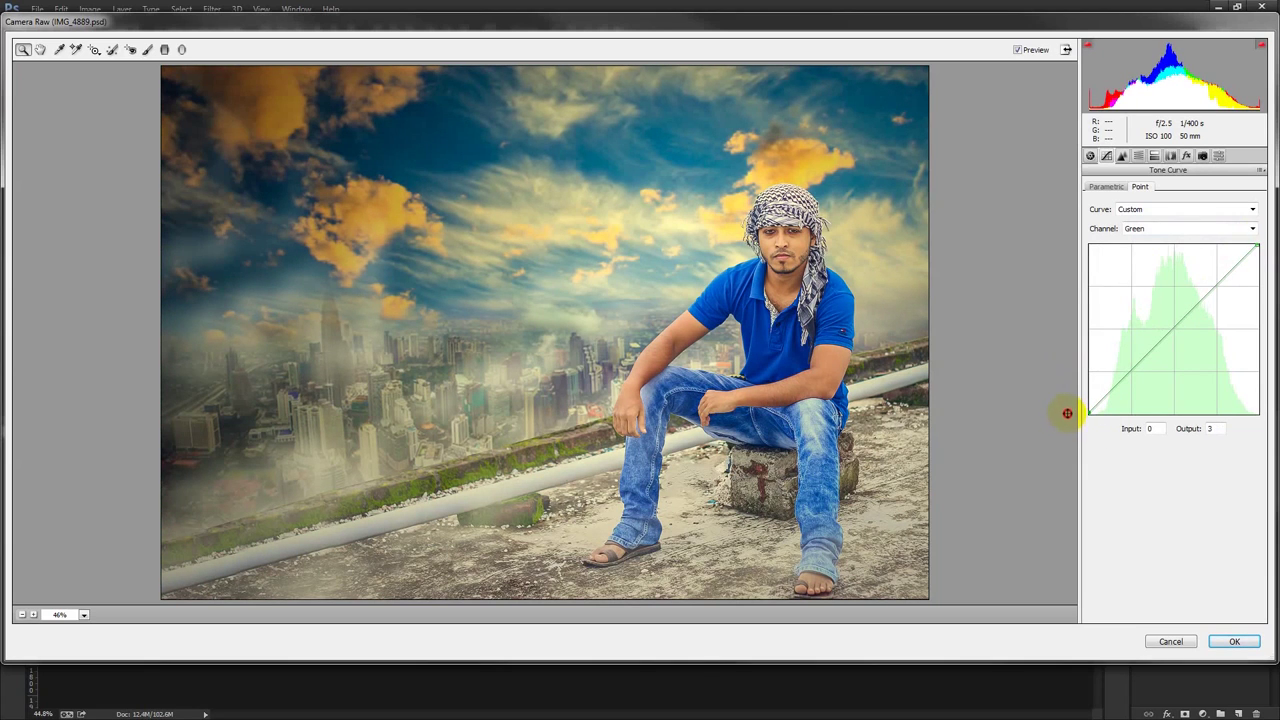
drag(1250, 244, 1268, 242)
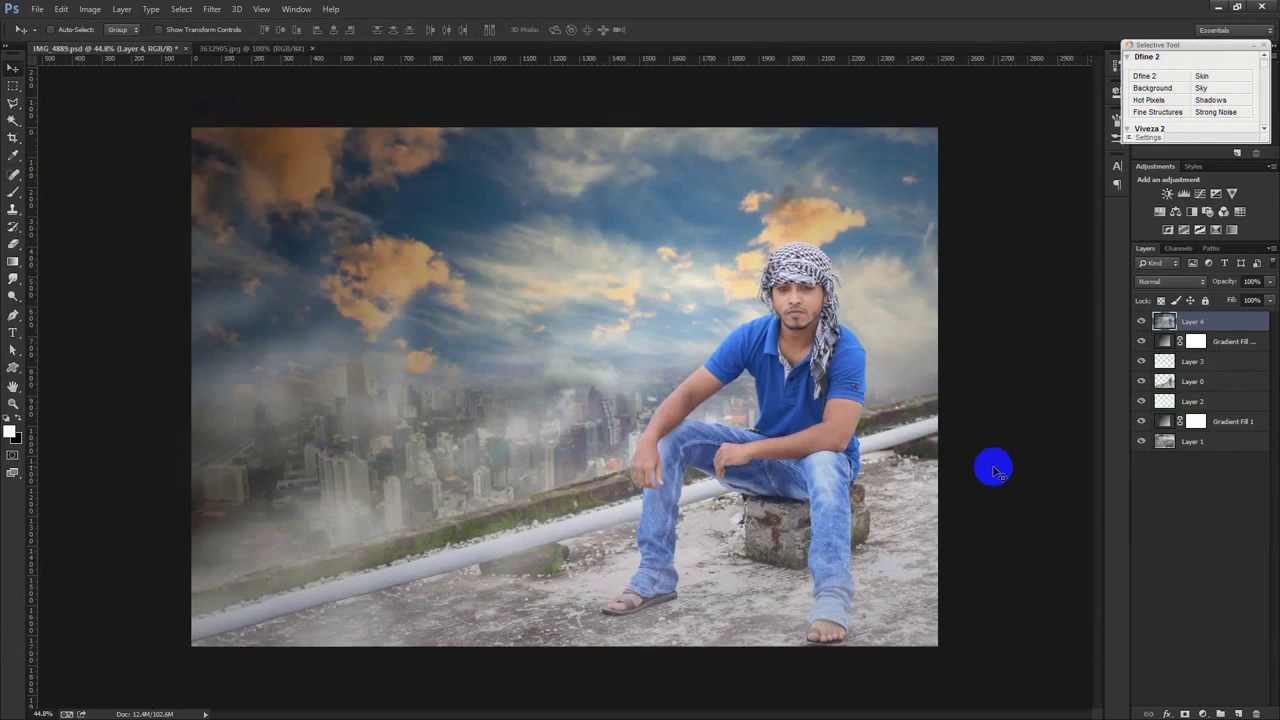
scroll(663, 503, up, 1)
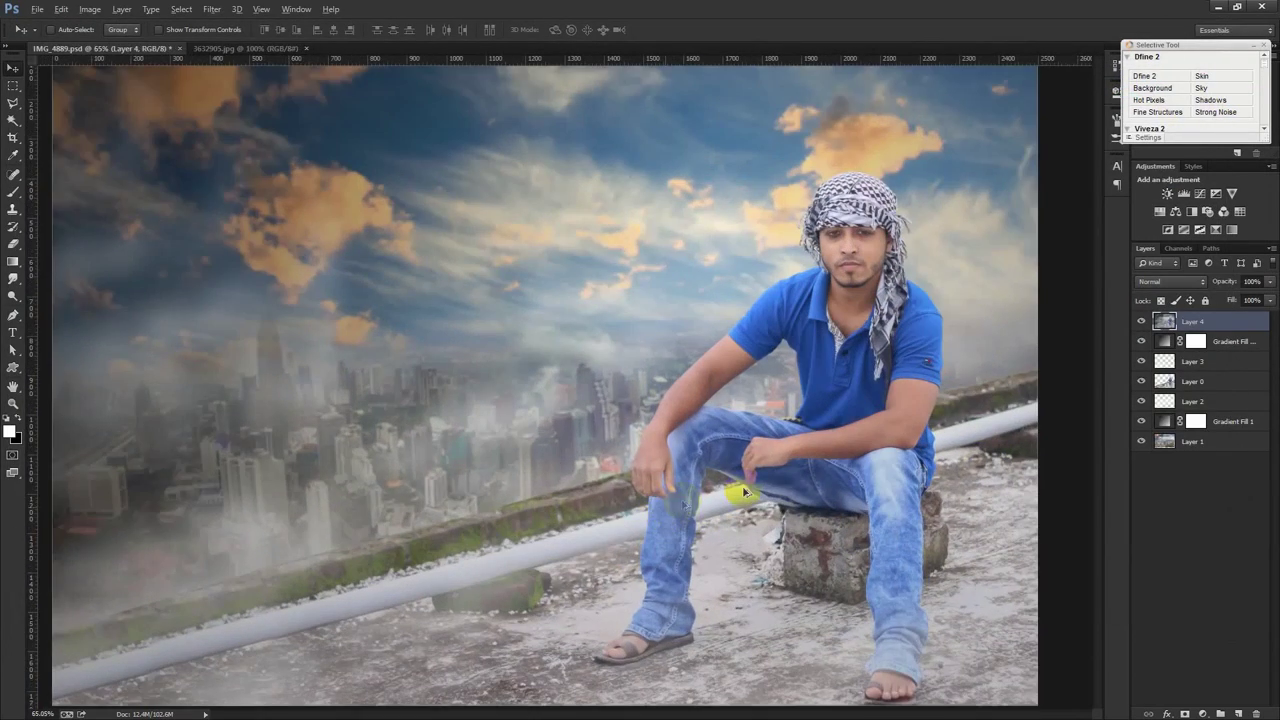
Delete the graded Layer 4, select Layer 0, and pan to the image's left edge and railing
scroll(743, 491, up, 1)
key(Delete)
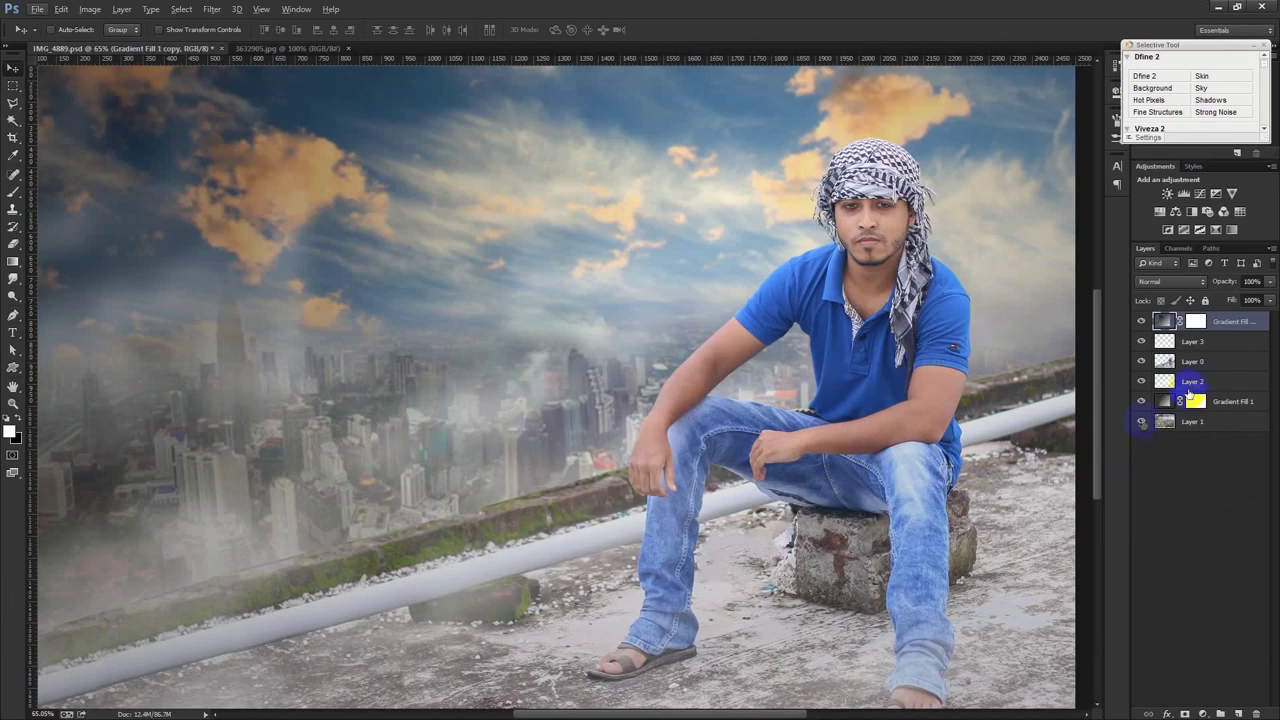
click(1195, 361)
scroll(537, 563, down, 2)
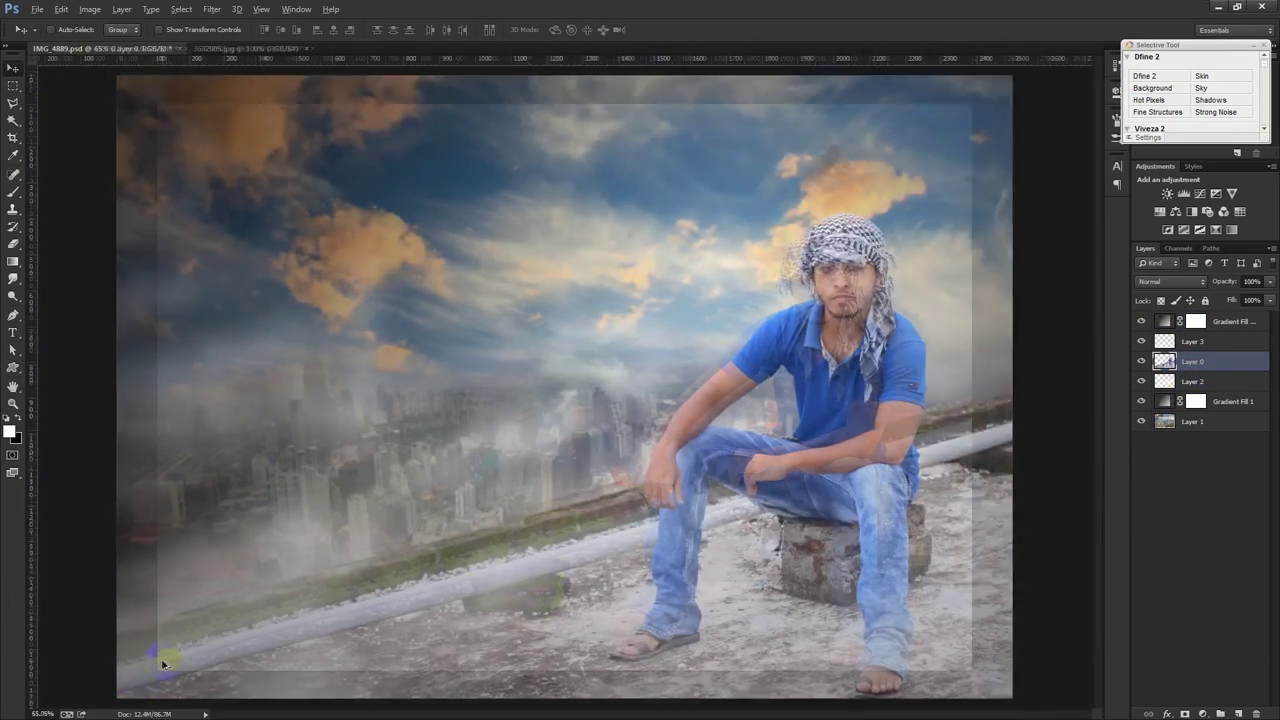
scroll(157, 650, up, 2)
drag(251, 634, 372, 564)
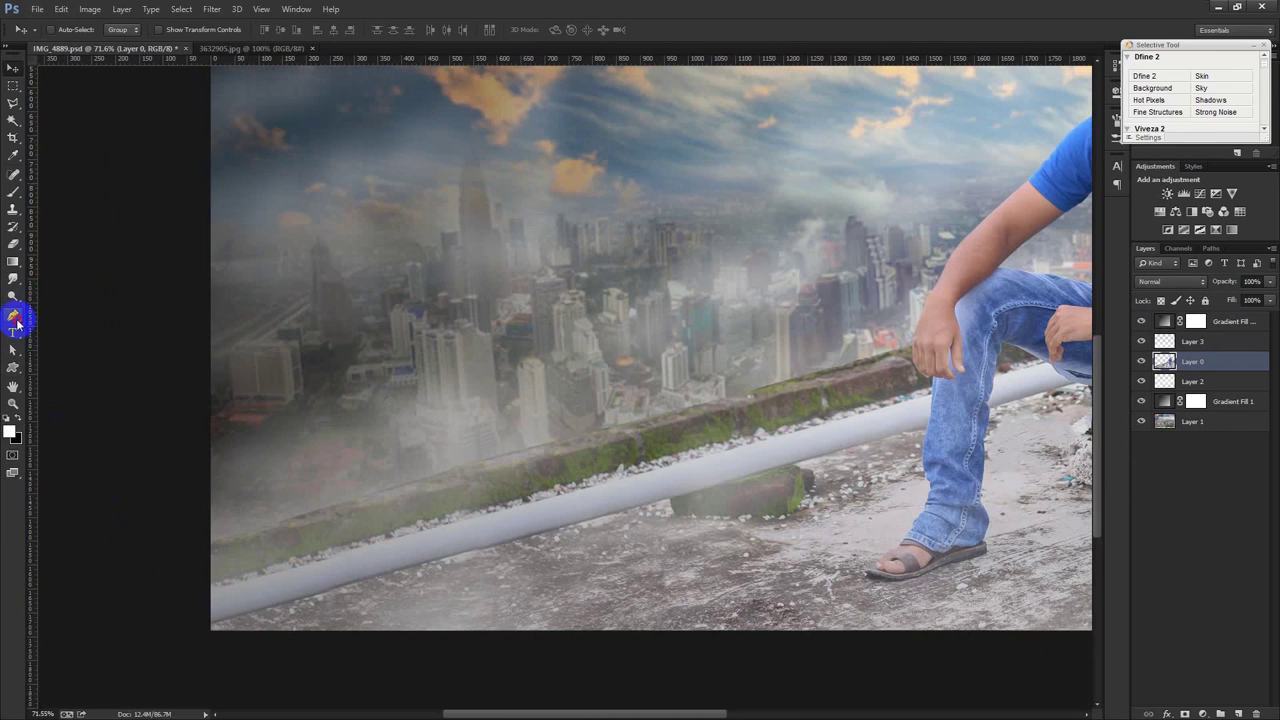
With the Pen tool, trace a path from the lower-left corner along the railing up to the fingertips
click(15, 318)
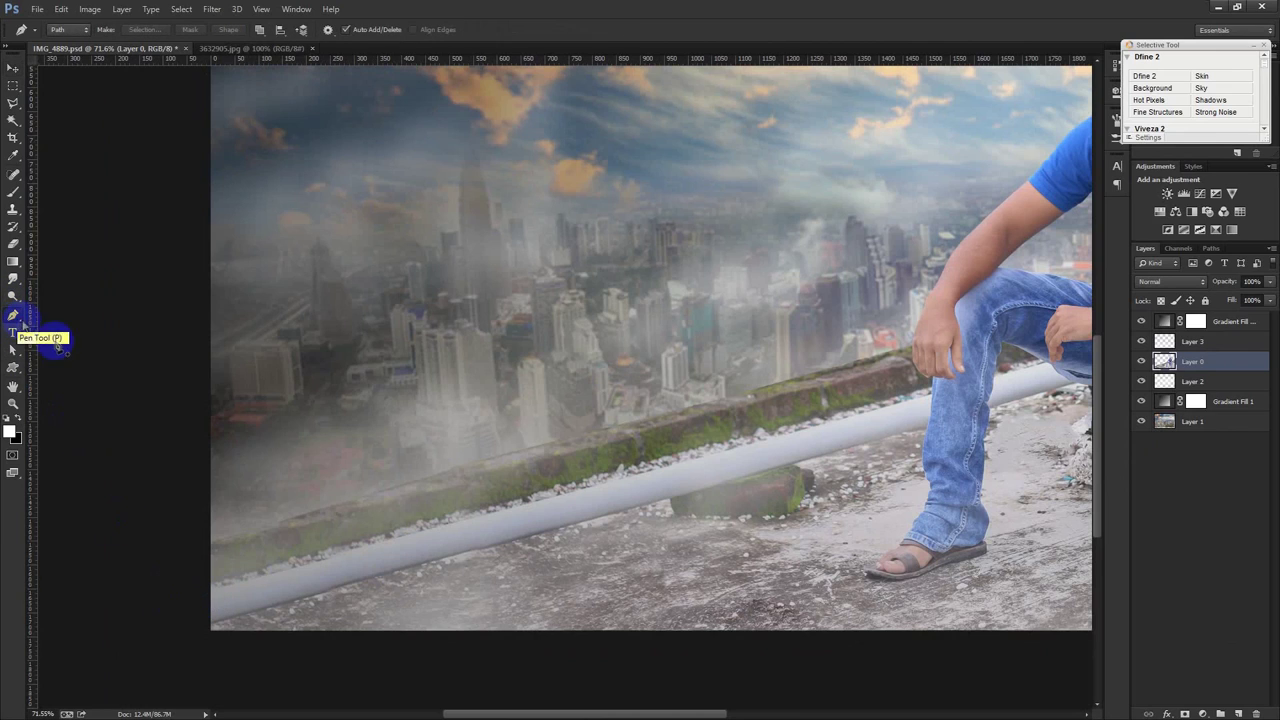
click(208, 626)
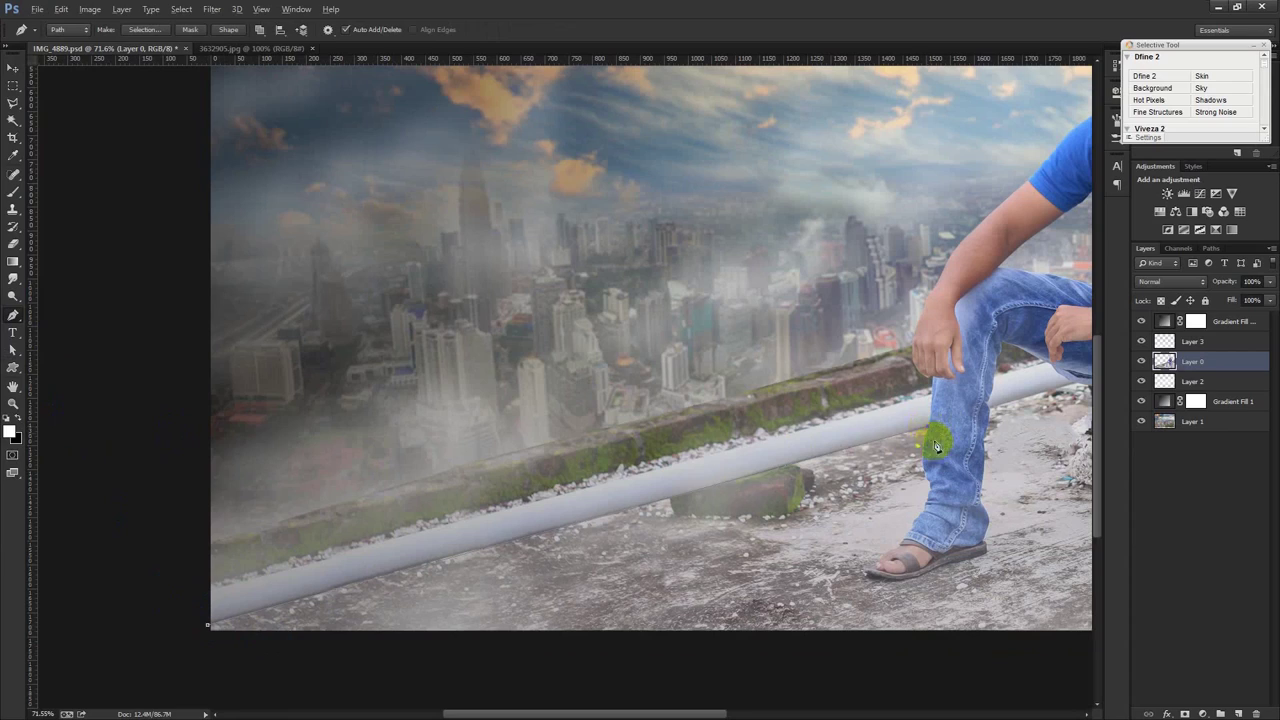
scroll(928, 428, up, 5)
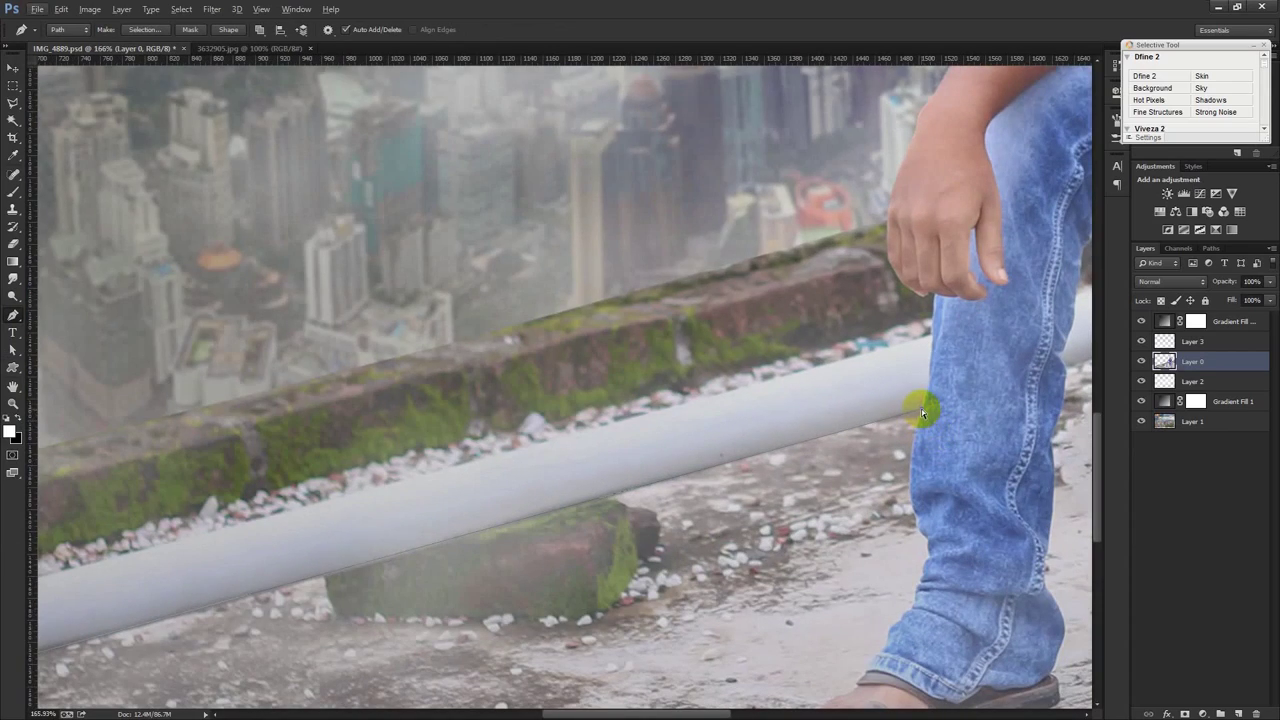
click(921, 411)
scroll(921, 417, up, 2)
scroll(923, 414, up, 2)
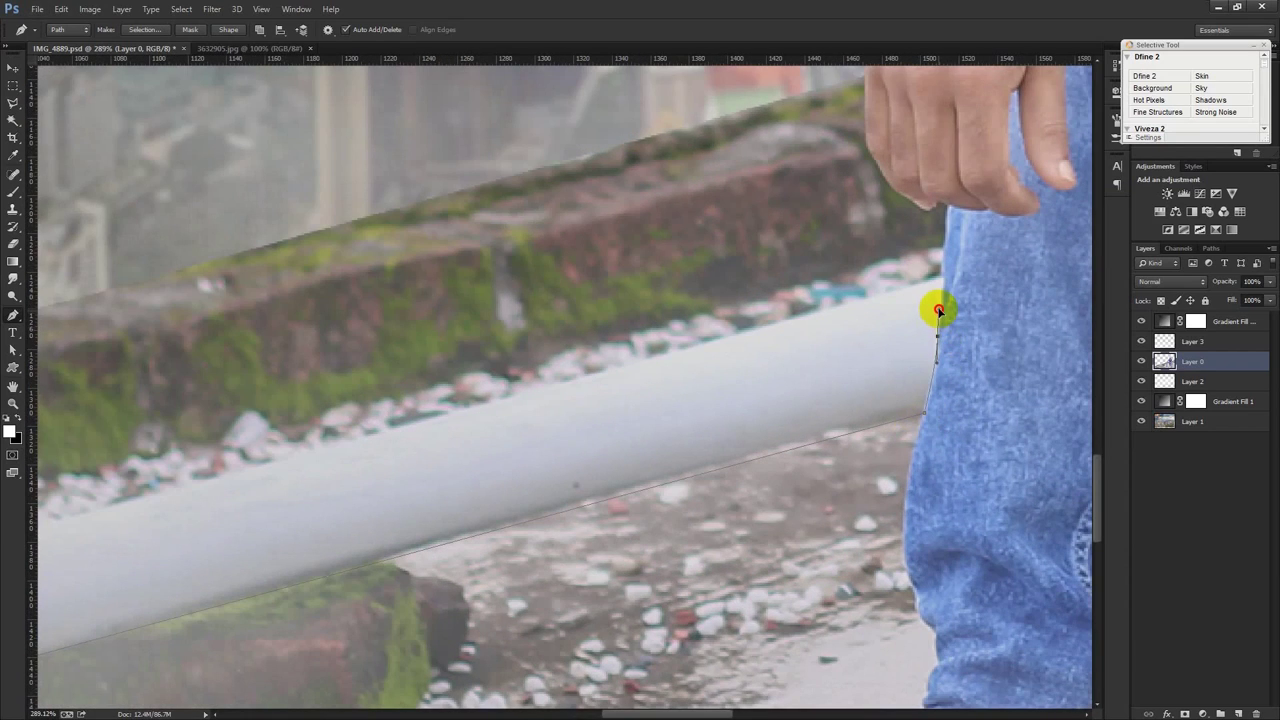
alt+click(937, 336)
click(939, 206)
click(903, 199)
Close the path along the left edge, then select, delete and deselect the railing area
drag(897, 193, 843, 392)
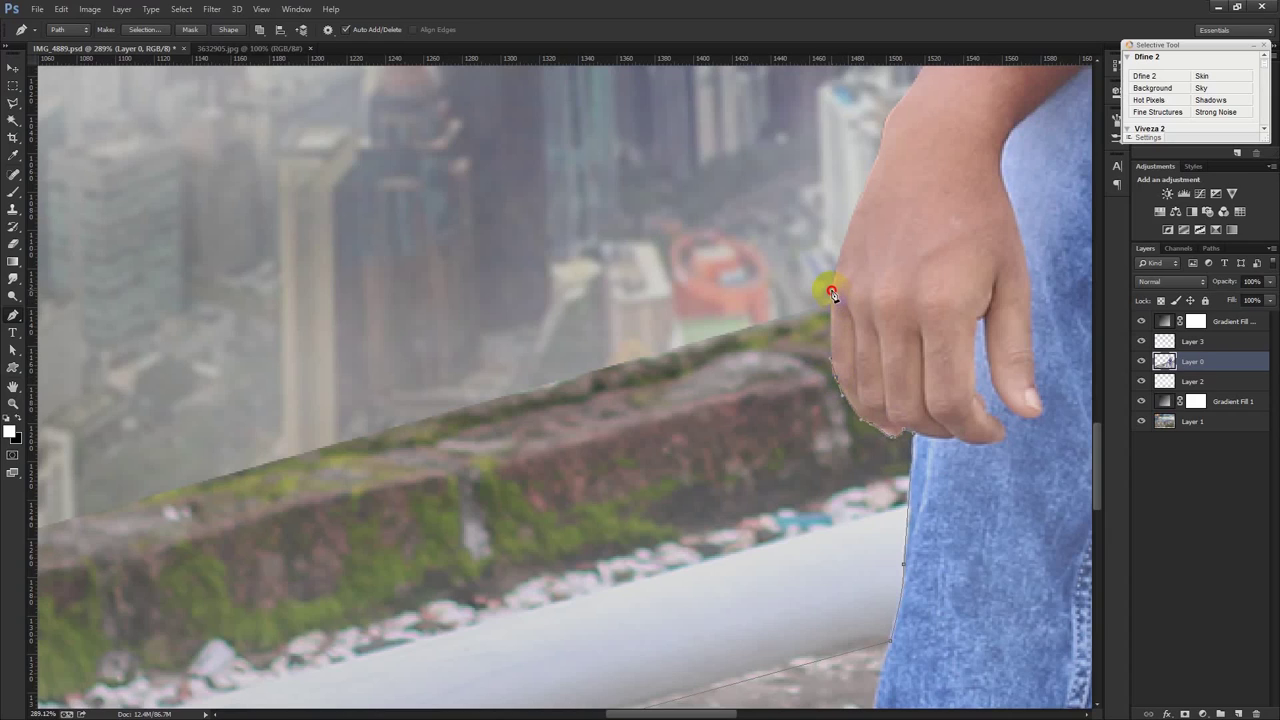
key(ctrl+0)
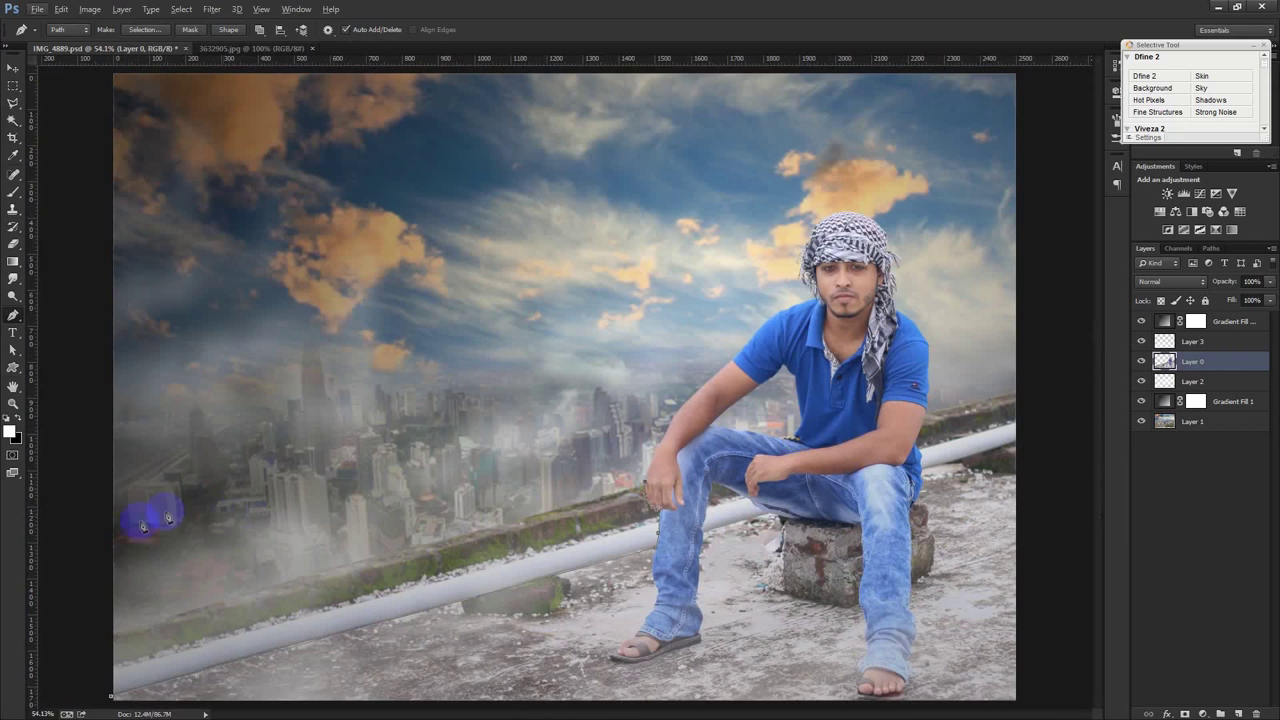
click(100, 536)
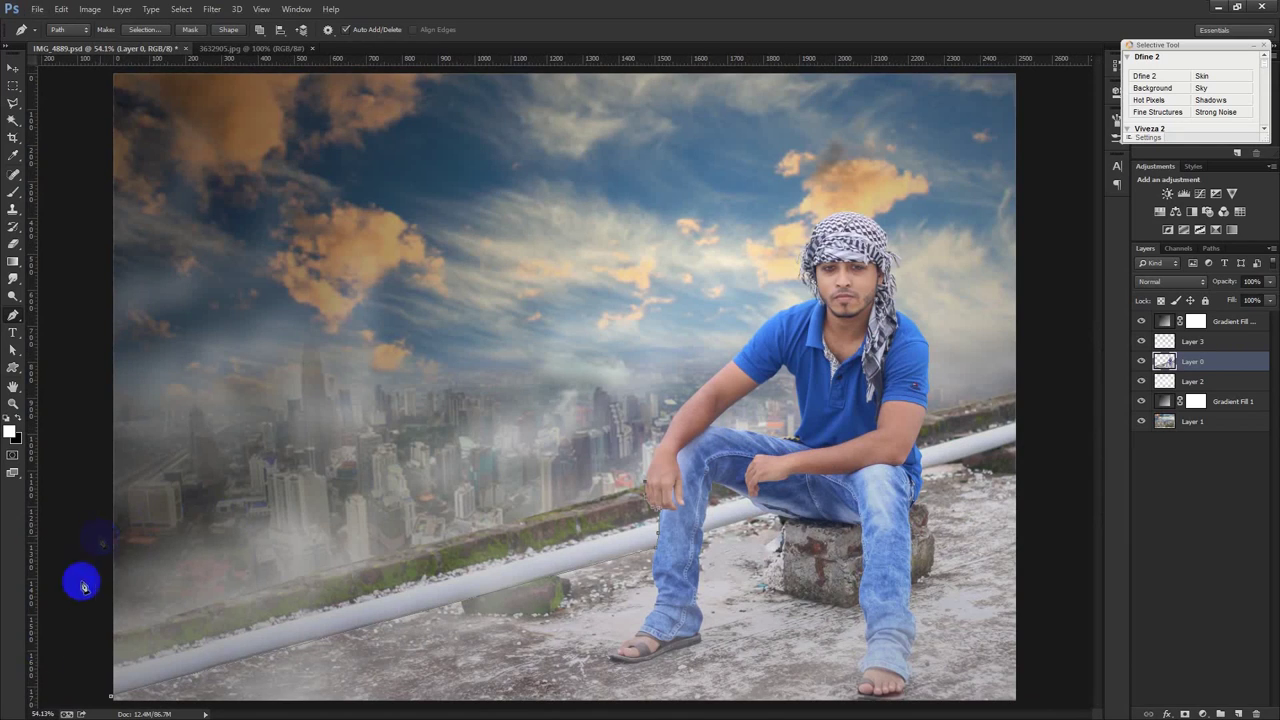
click(57, 695)
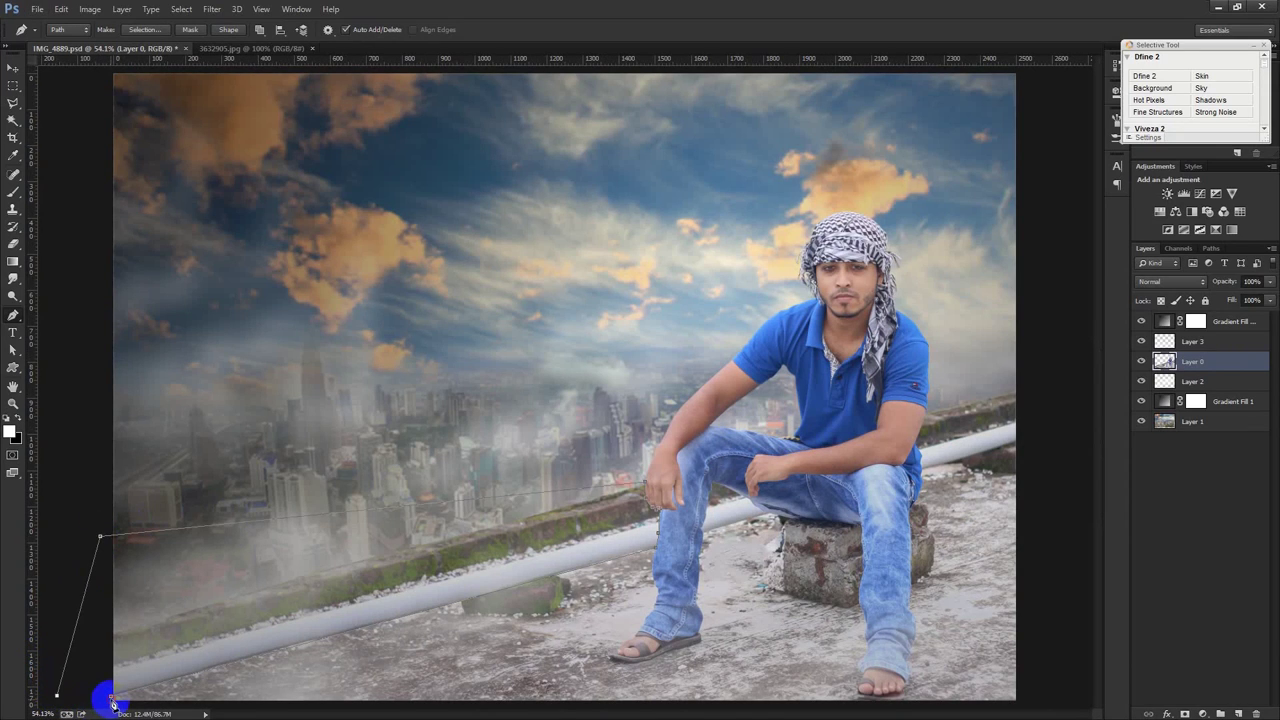
click(112, 697)
key(ctrl+Return)
key(Delete)
key(Delete)
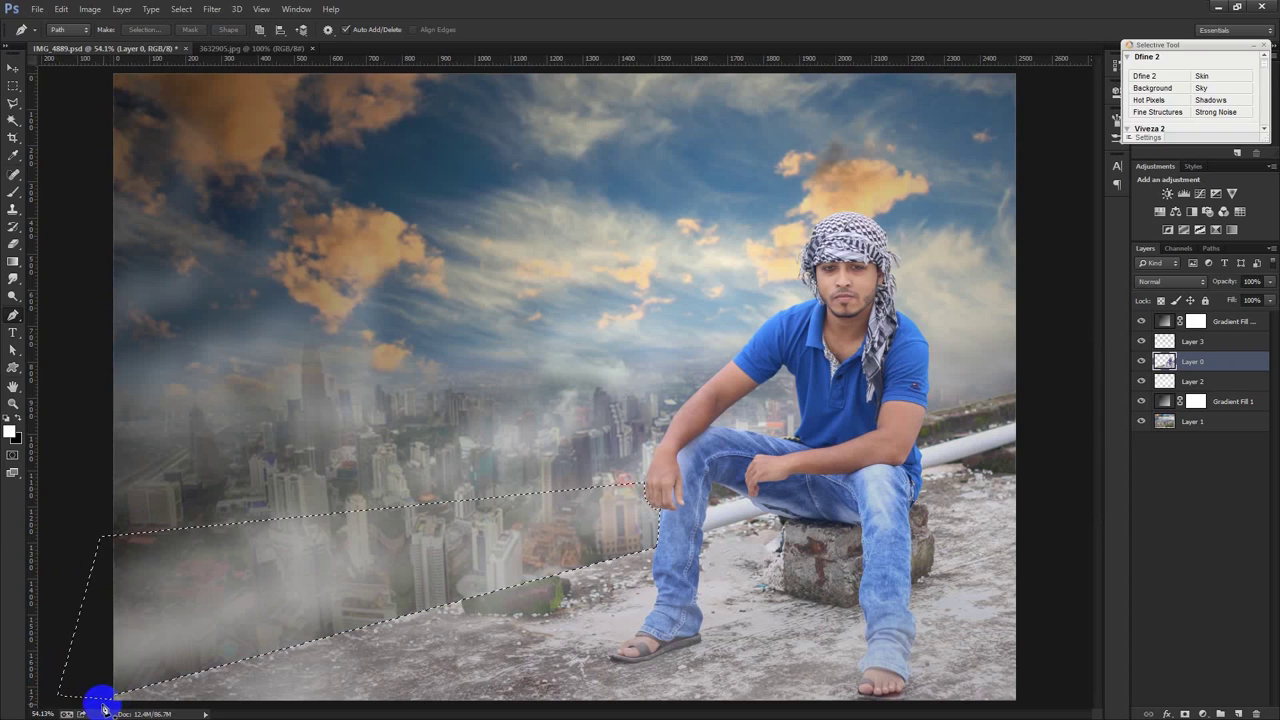
key(ctrl+d)
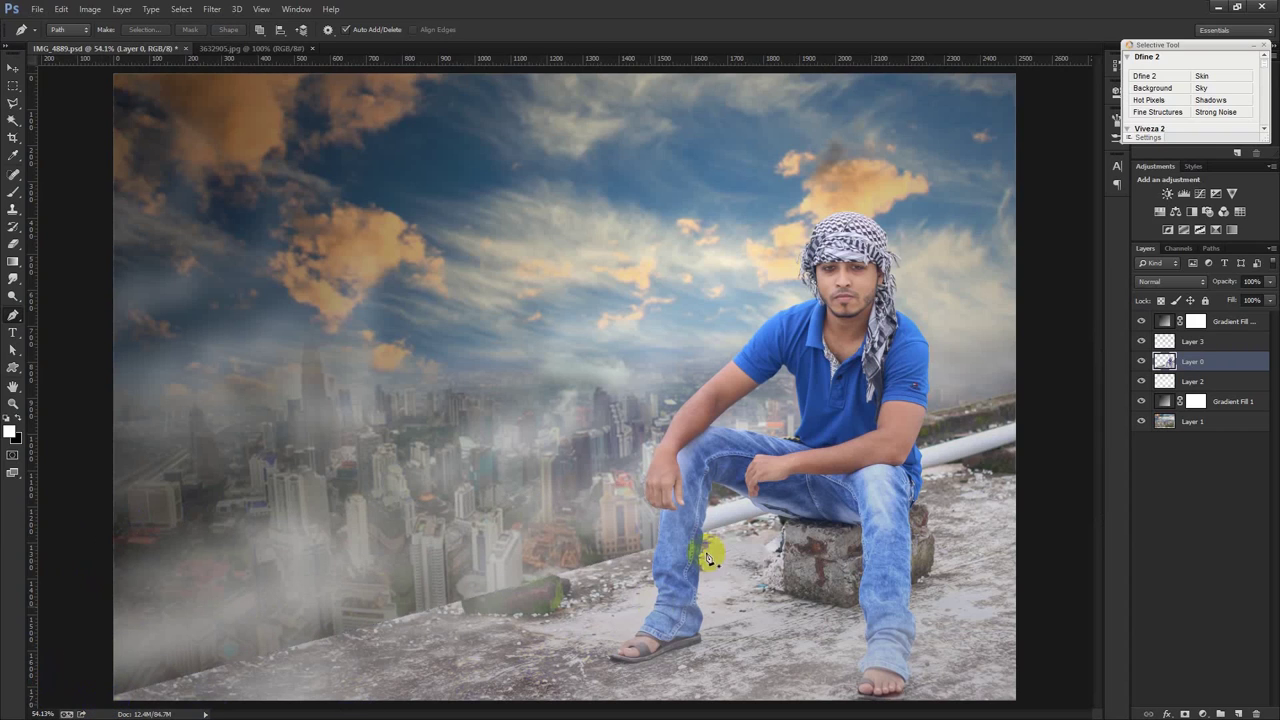
Pen-trace from the jeans edge along the pipe's upper edge up to the top of the leg gap
scroll(757, 523, up, 5)
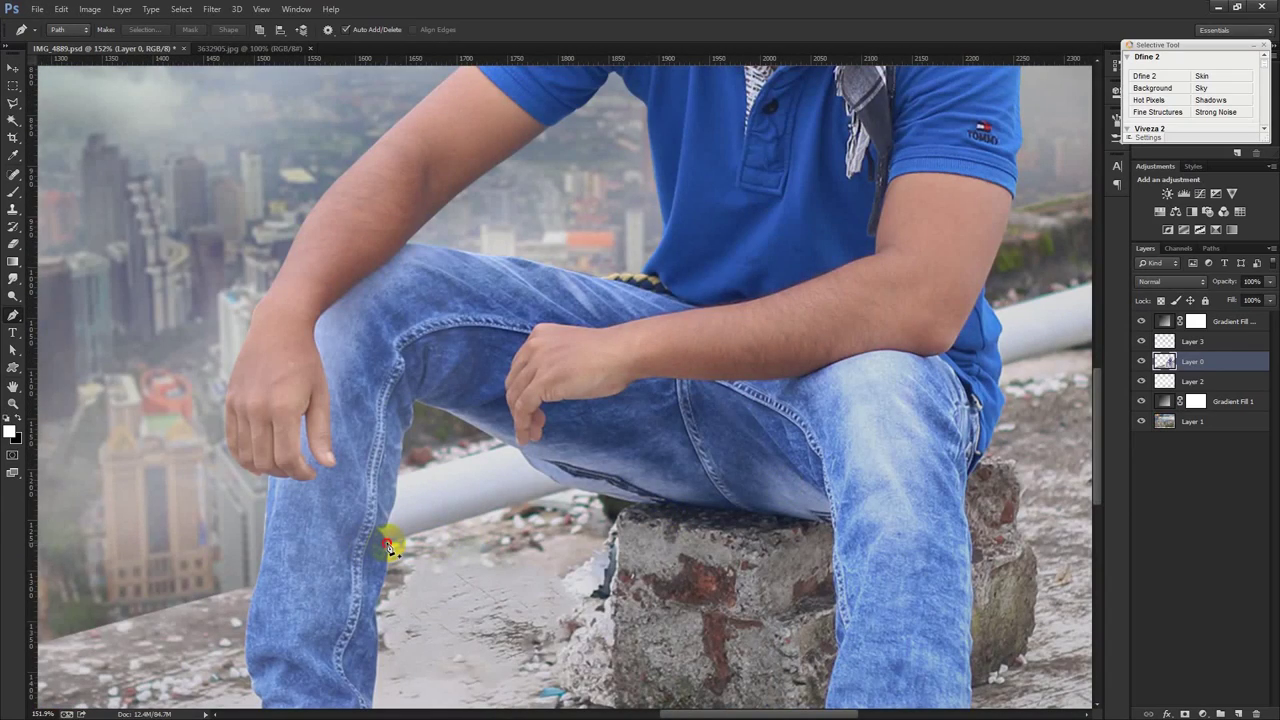
scroll(388, 547, up, 5)
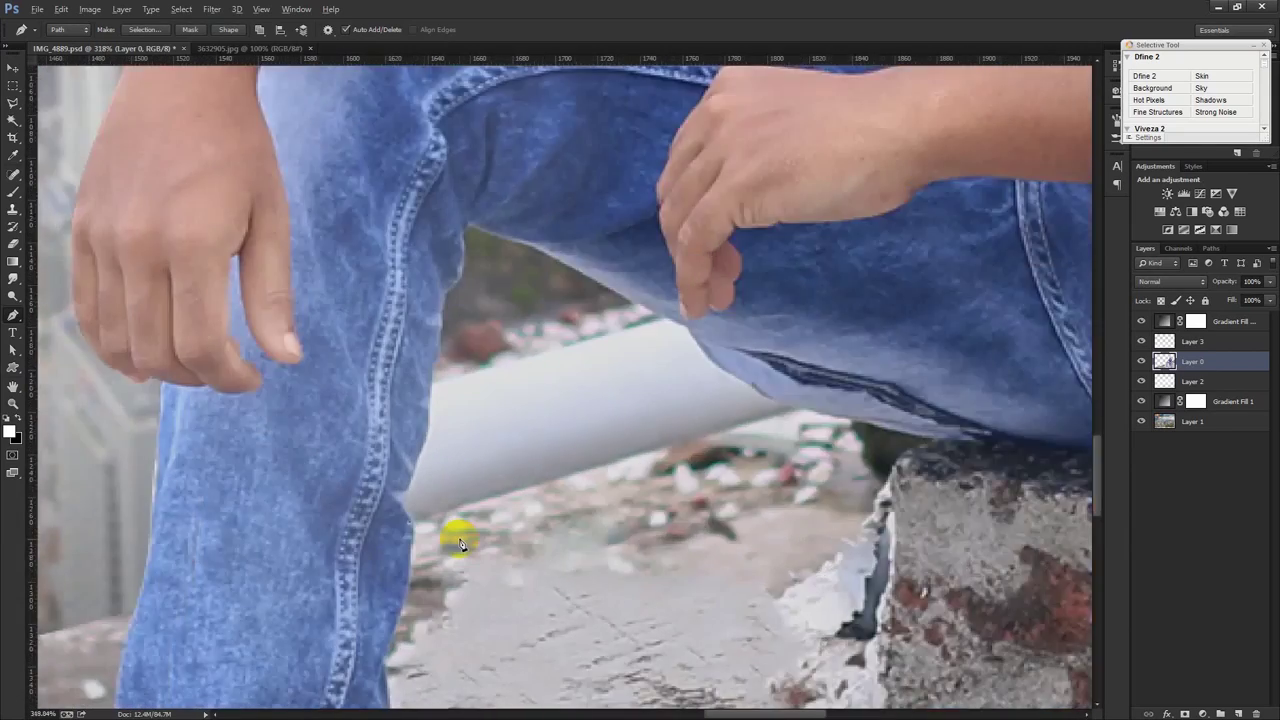
click(394, 520)
click(960, 357)
drag(960, 357, 864, 315)
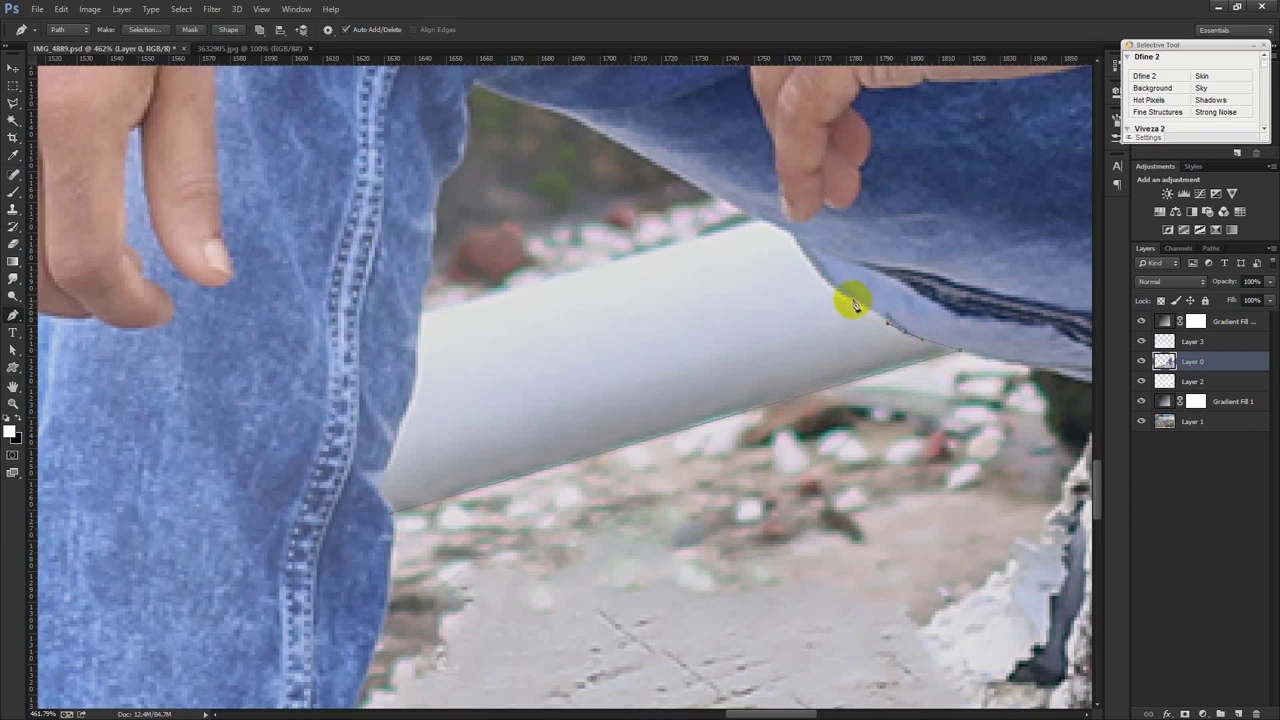
click(819, 281)
drag(787, 232, 763, 214)
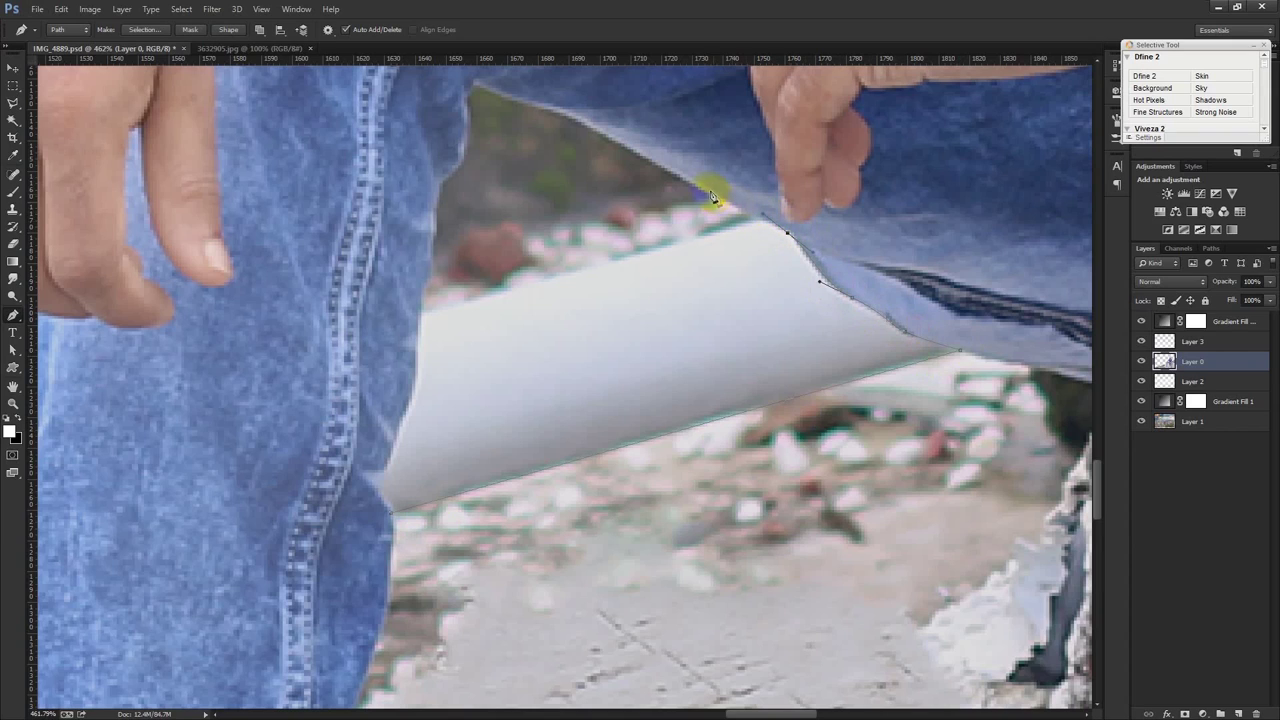
click(706, 192)
click(592, 124)
click(488, 94)
drag(455, 73, 478, 85)
Continue the outline down the other leg, close it at the pipe, then select and delete the pipe
click(461, 165)
click(433, 249)
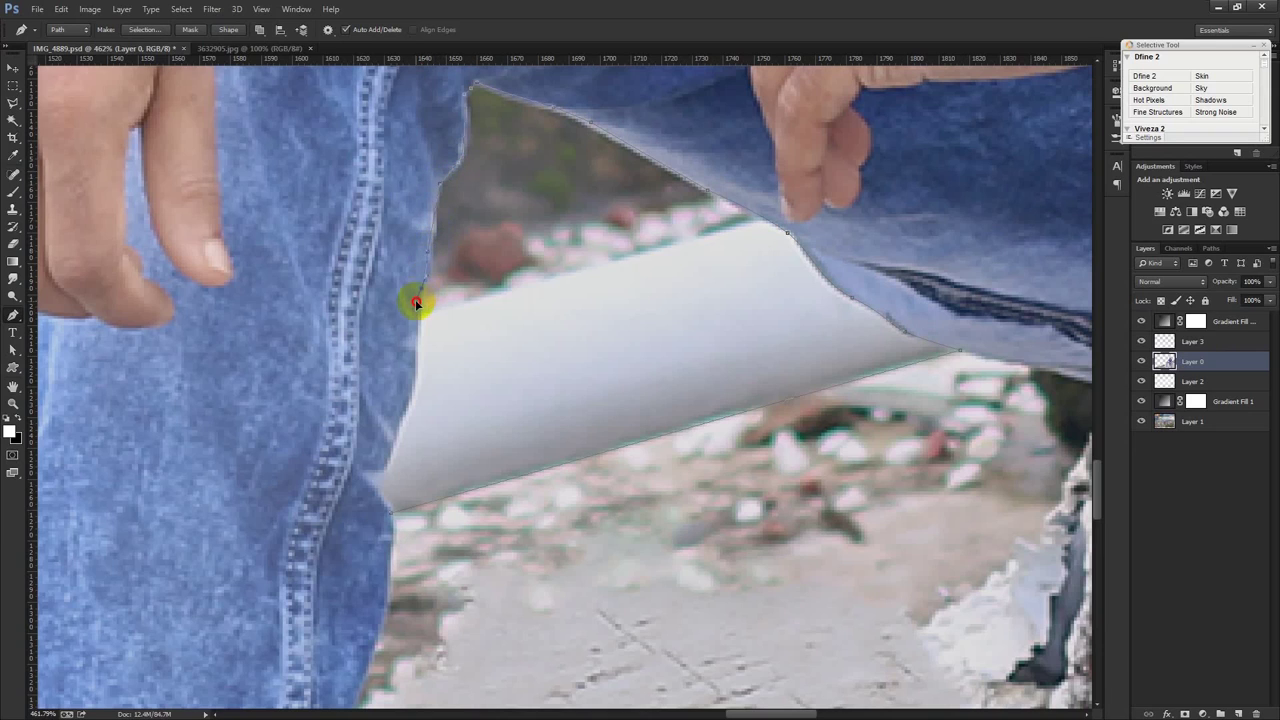
click(409, 420)
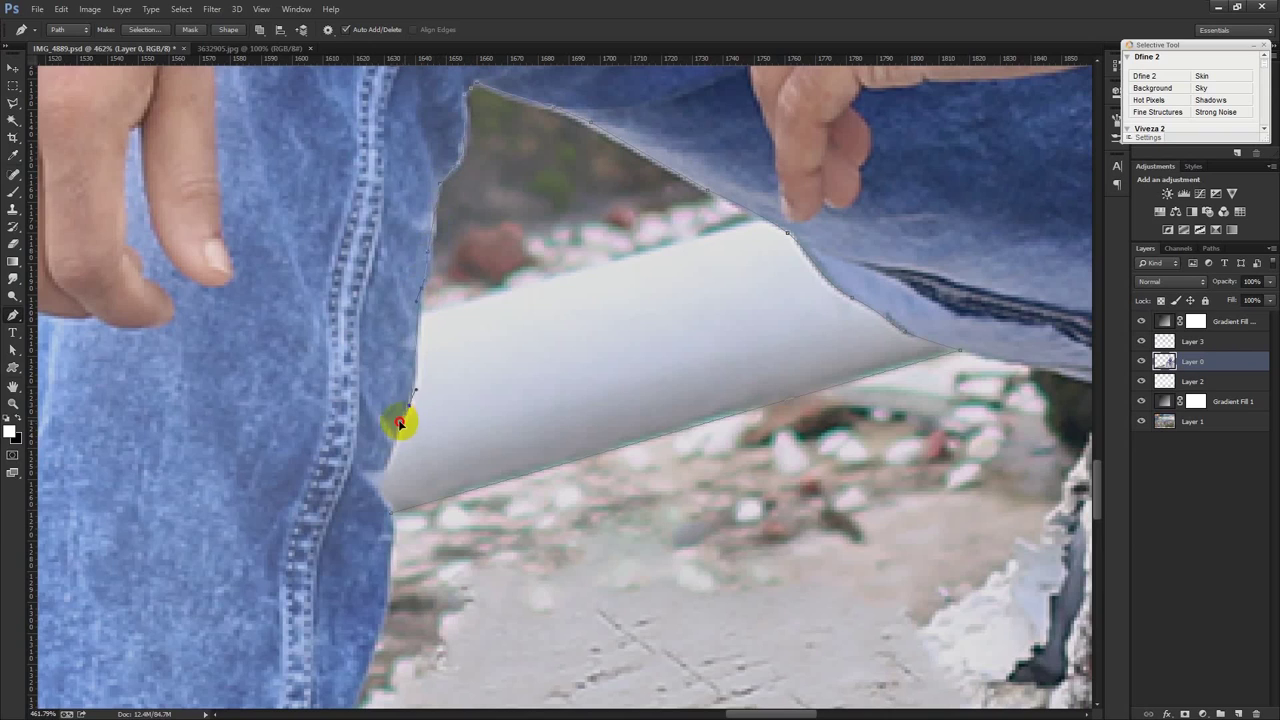
click(399, 424)
click(361, 469)
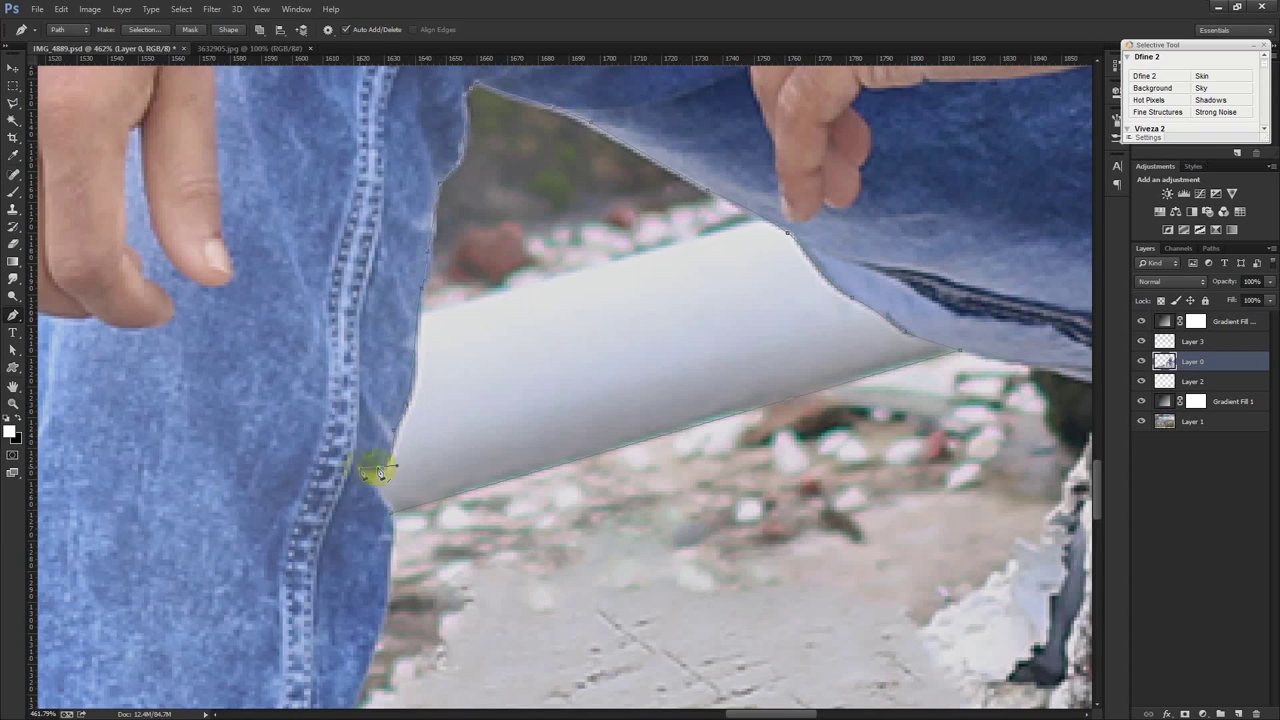
click(365, 472)
click(391, 507)
key(ctrl+Return)
key(Delete)
Deselect, pan to the railing beside the arm, and start a Pen outline past the pipe's end
key(ctrl+d)
mouse_move(595, 522)
mouse_down()
mouse_move(449, 487)
mouse_move(258, 608)
mouse_up()
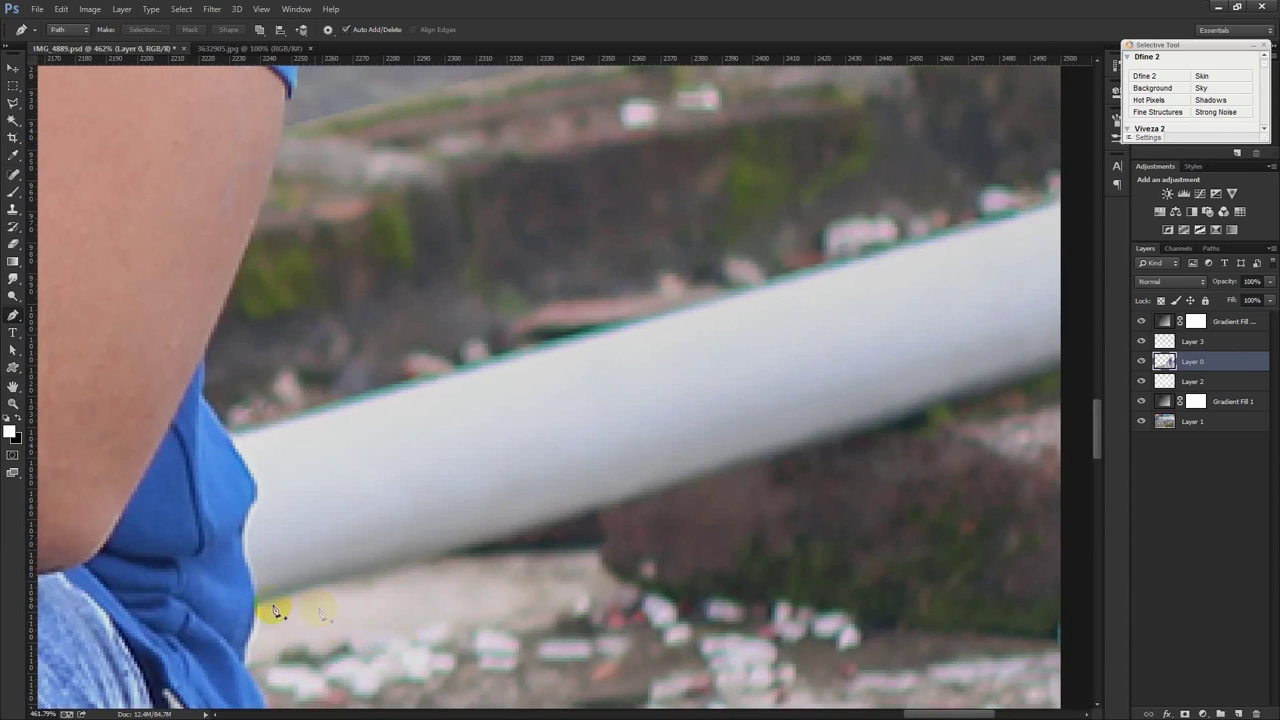
scroll(260, 607, down, 3)
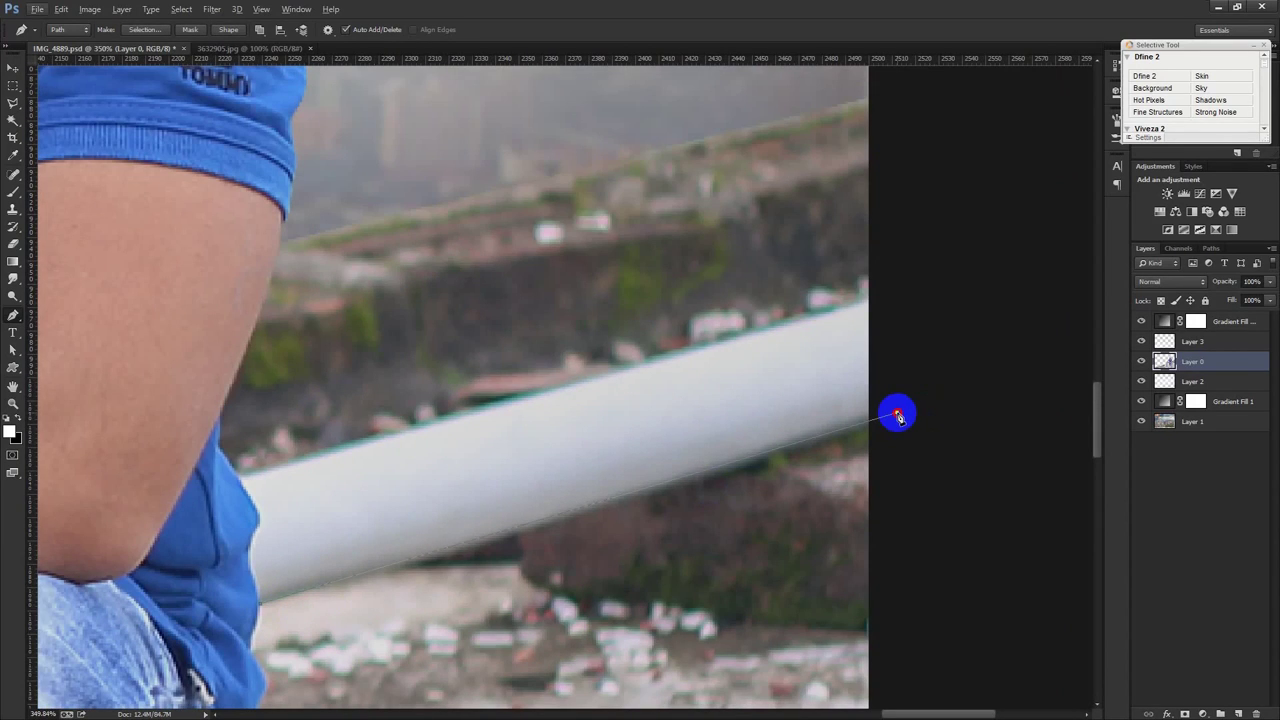
click(909, 419)
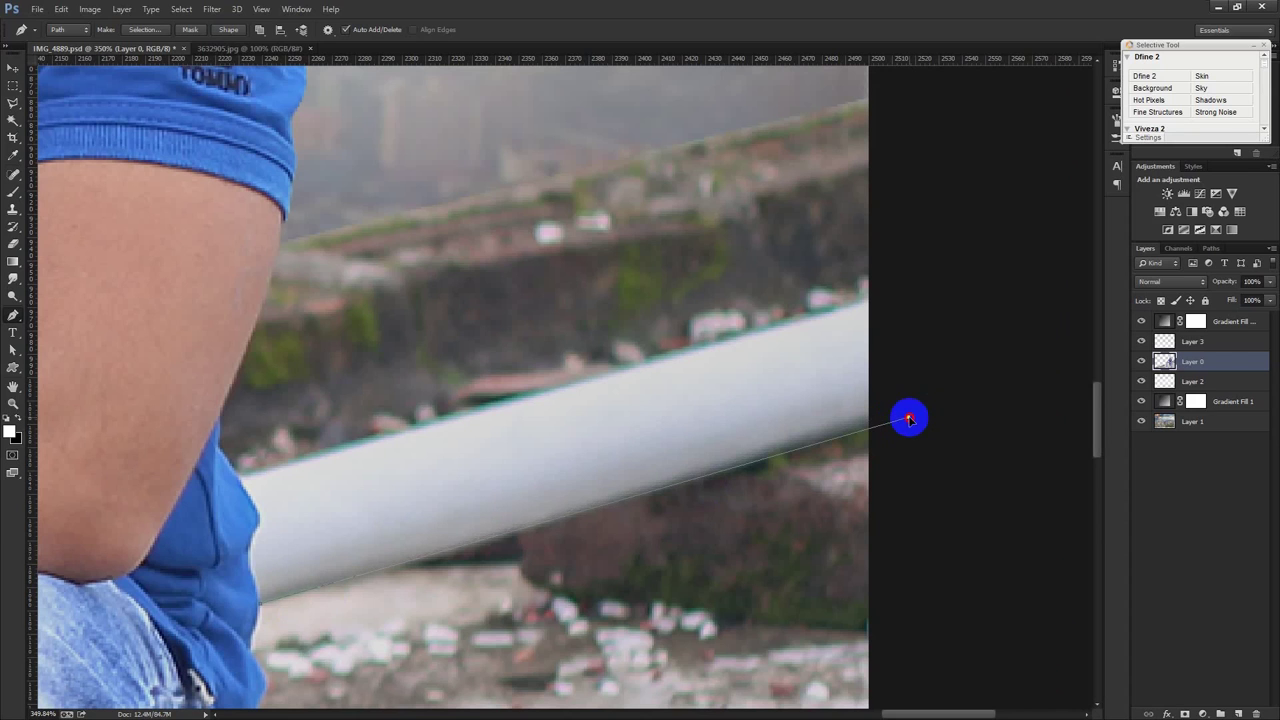
click(878, 84)
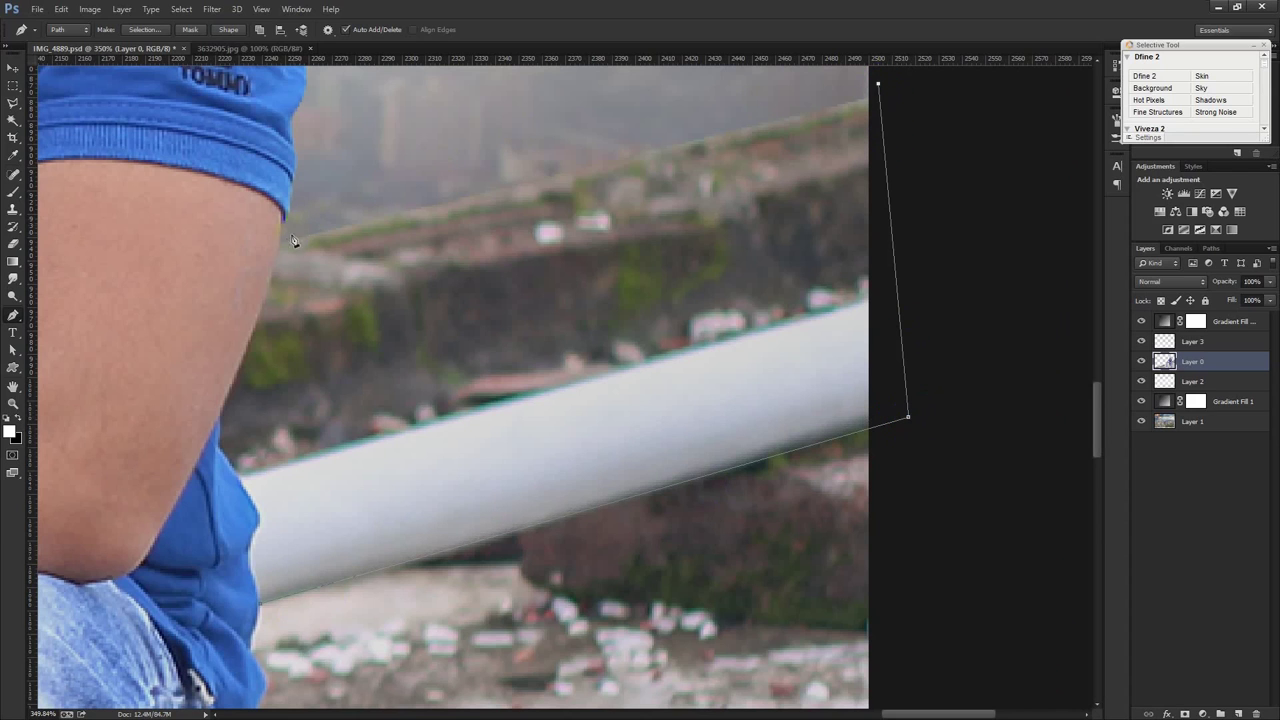
scroll(282, 247, up, 3)
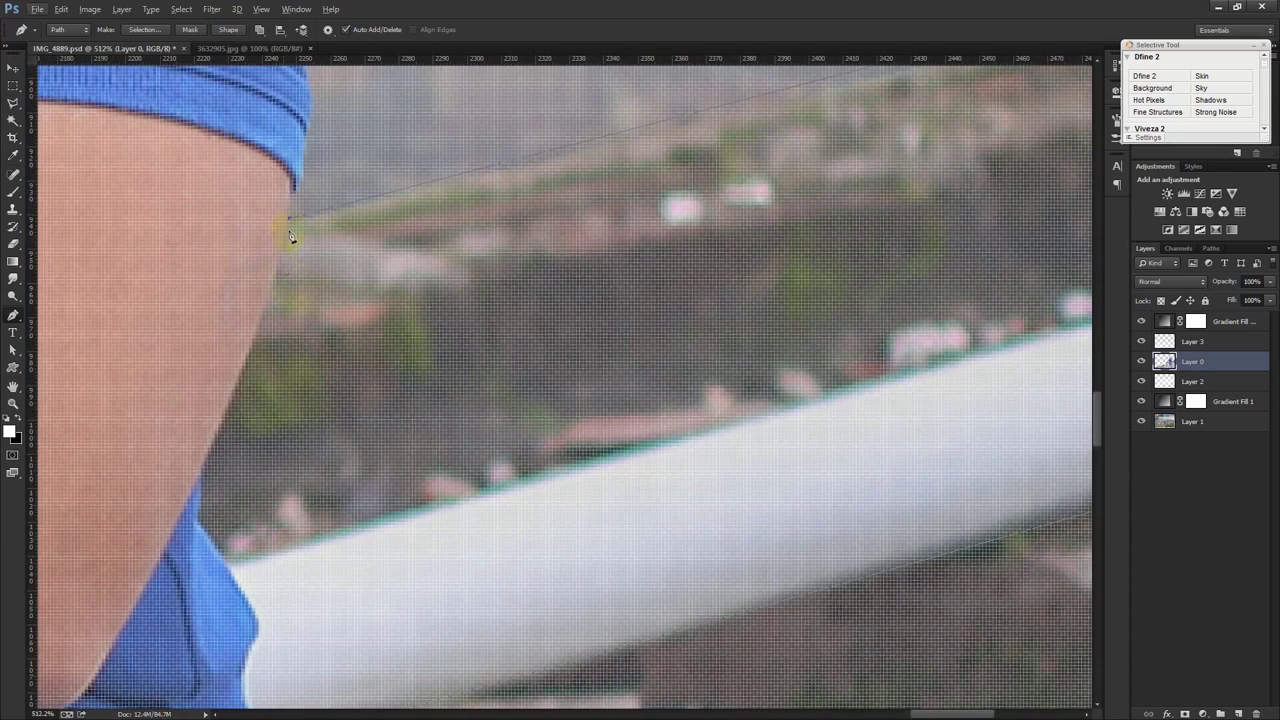
scroll(293, 237, down, 2)
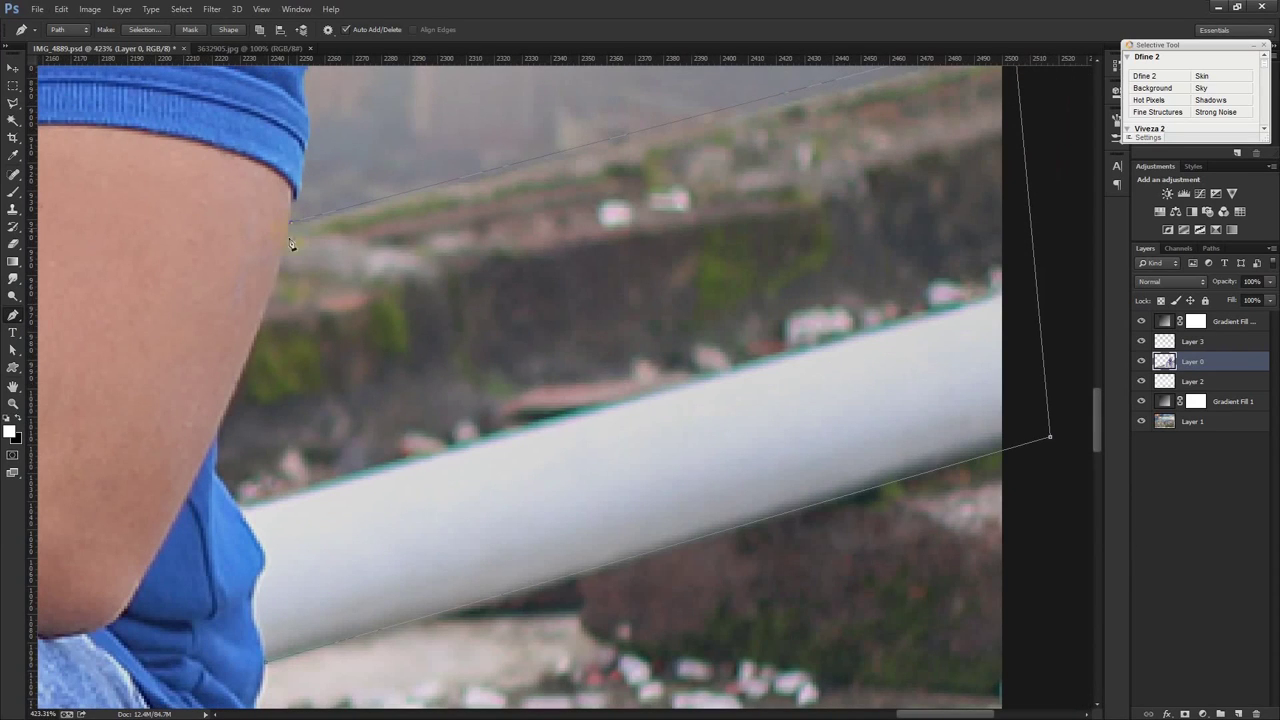
Trace the outline along the arm and shirt edges, closing it at the pipe's lower edge
click(177, 515)
click(169, 535)
scroll(221, 432, up, 2)
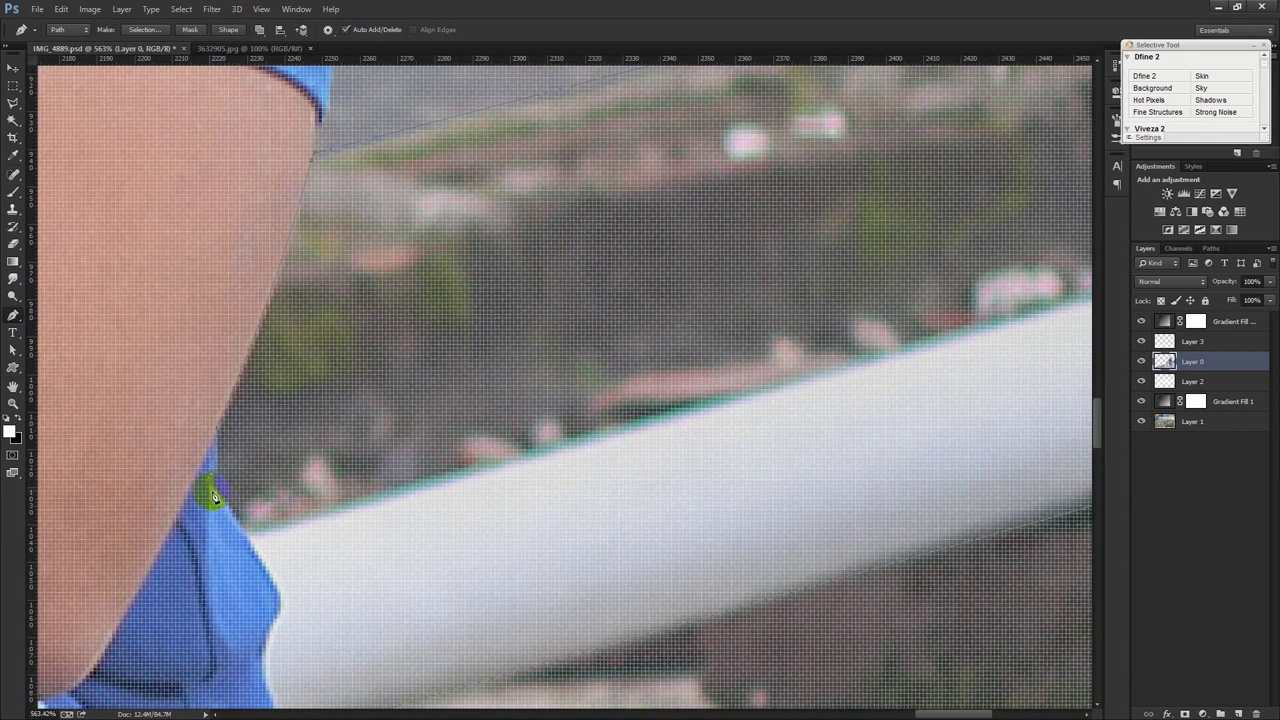
click(215, 495)
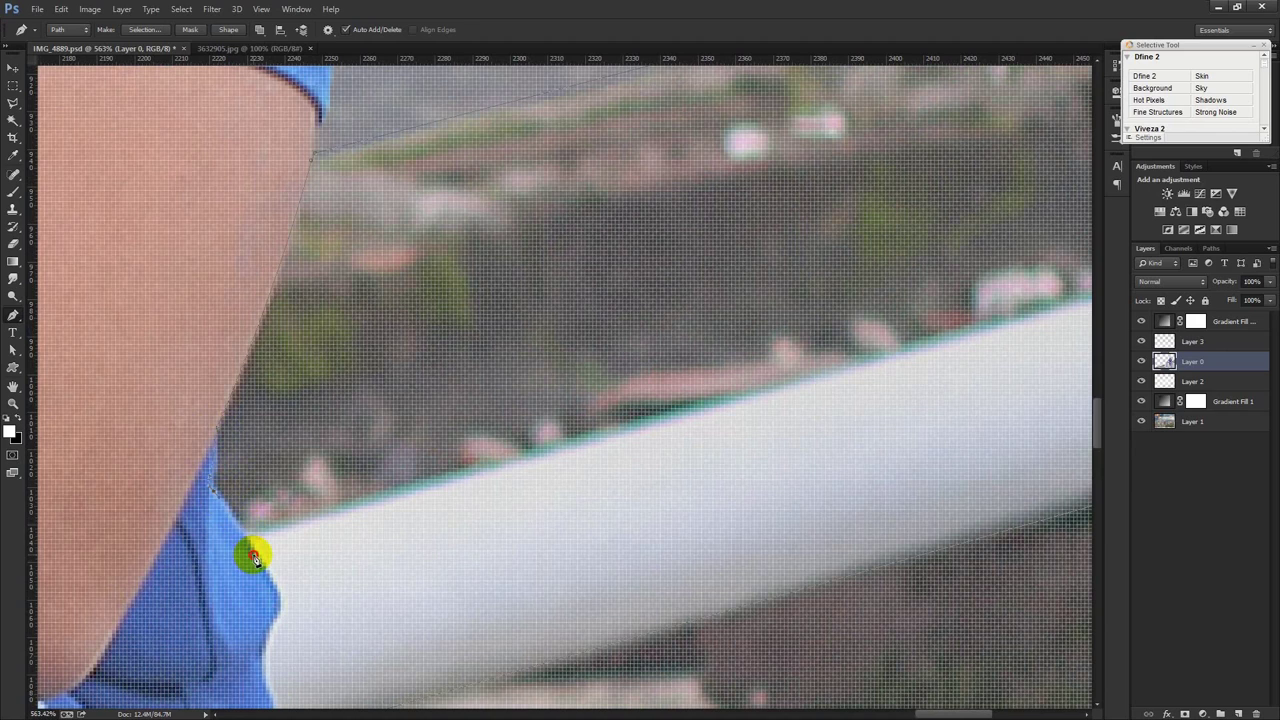
click(279, 606)
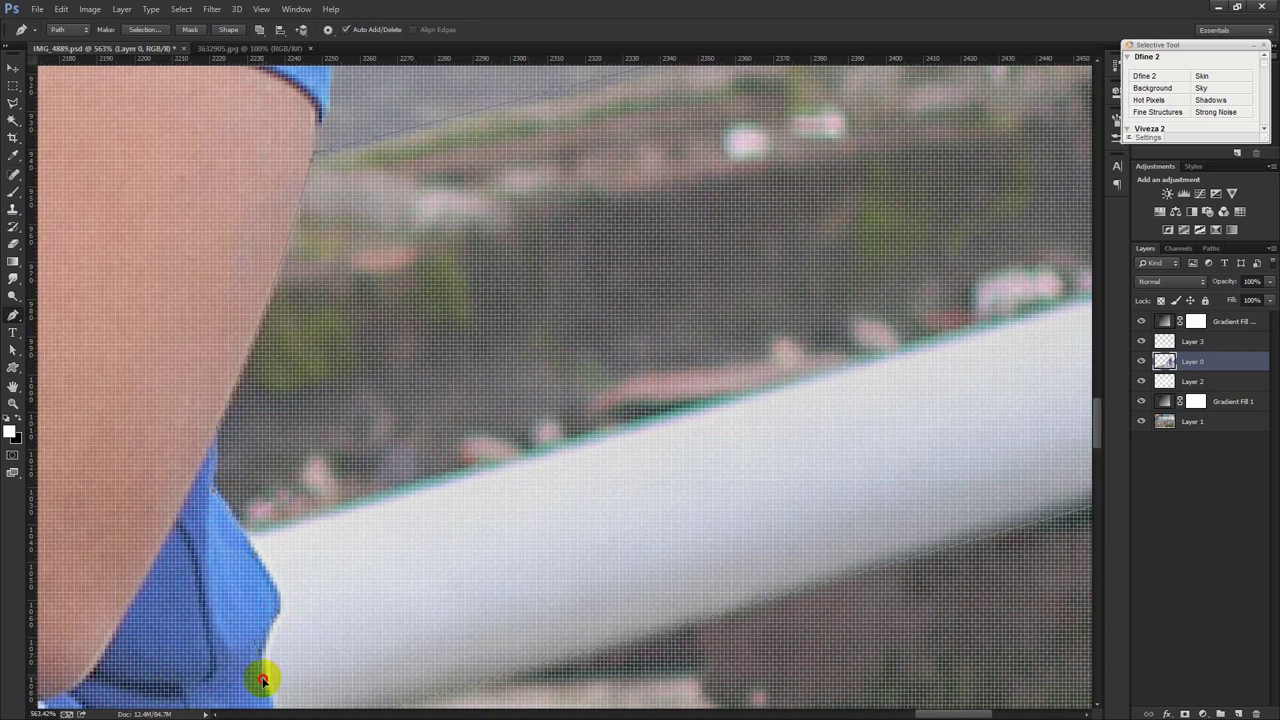
scroll(280, 460, down, 2)
scroll(272, 466, down, 2)
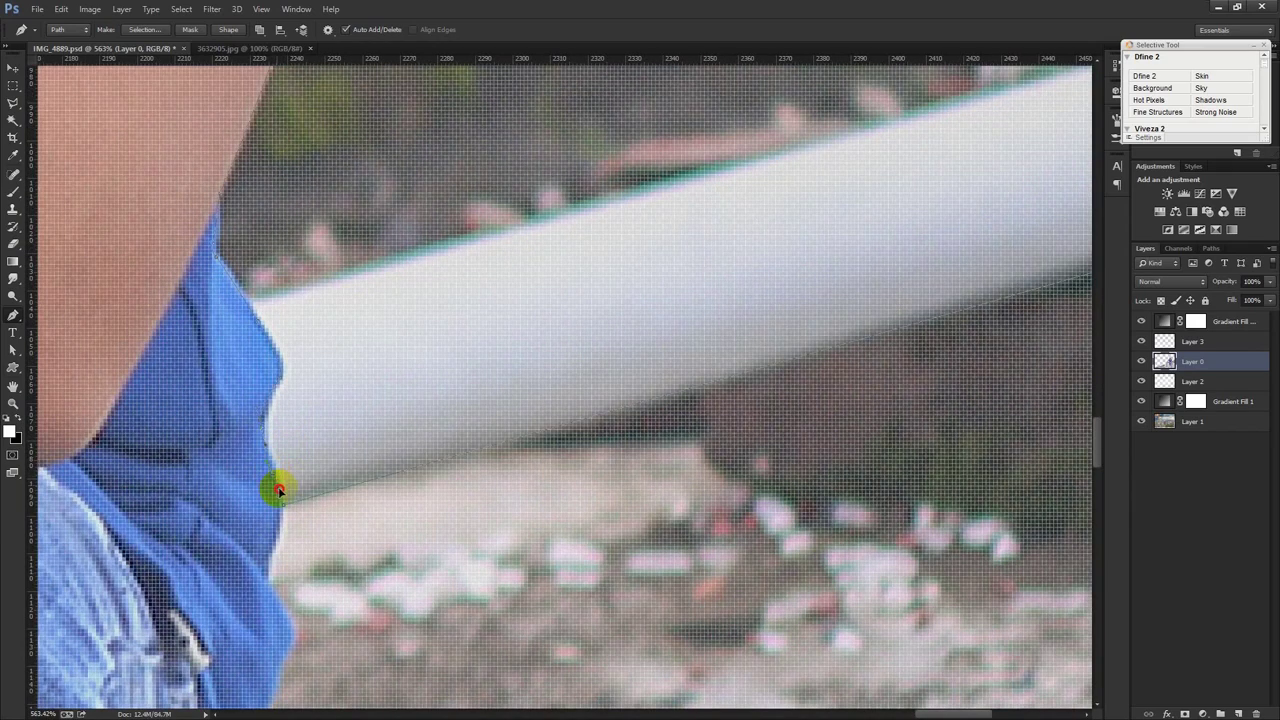
click(282, 510)
drag(288, 513, 296, 510)
Load the outline as a selection and delete the railing and steps inside it
key(ctrl+Return)
key(Delete)
scroll(303, 493, down, 3)
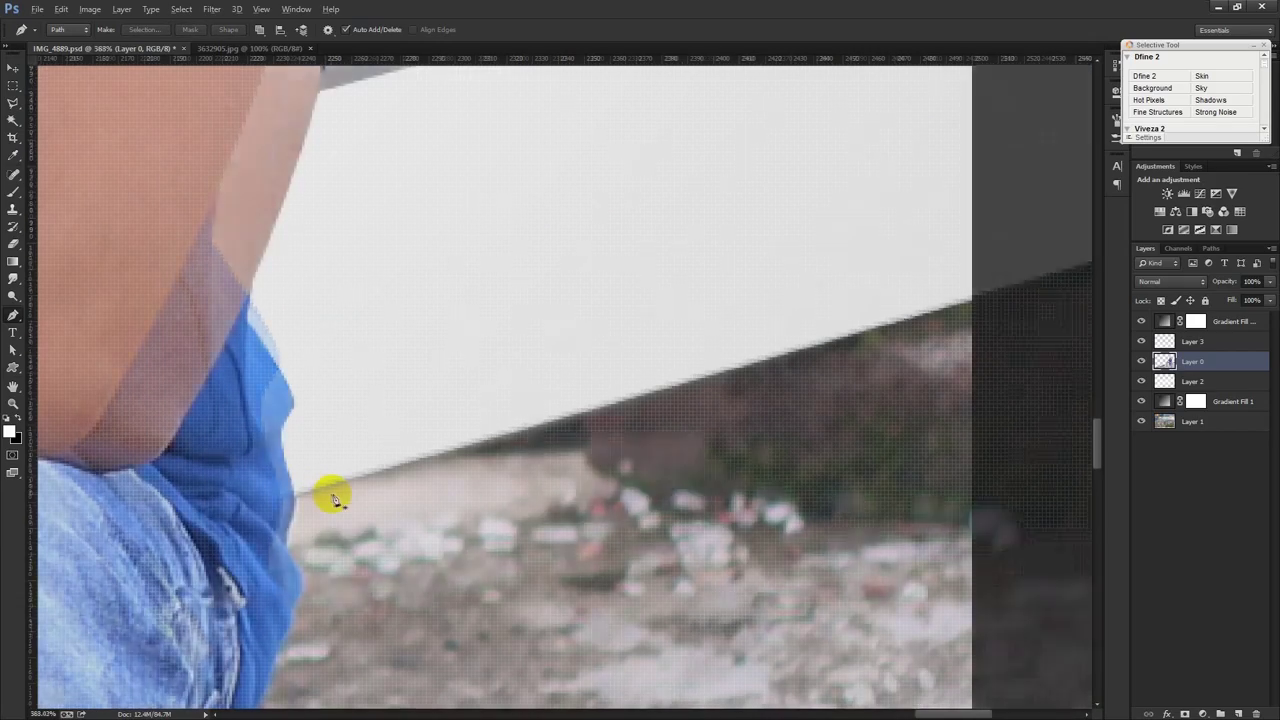
scroll(329, 491, down, 3)
scroll(366, 509, down, 2)
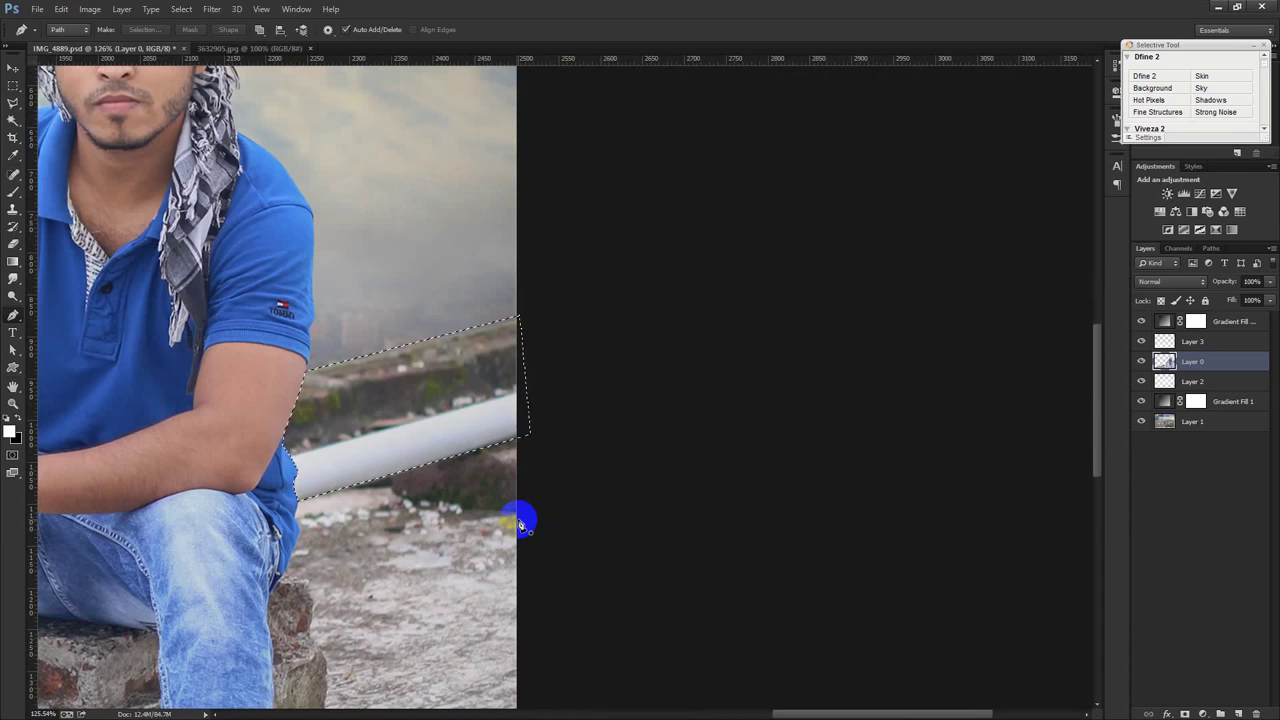
key(Delete)
Clear the selection, load the man's outline as a selection, and sample bare ground with Clone Stamp
key(ctrl+d)
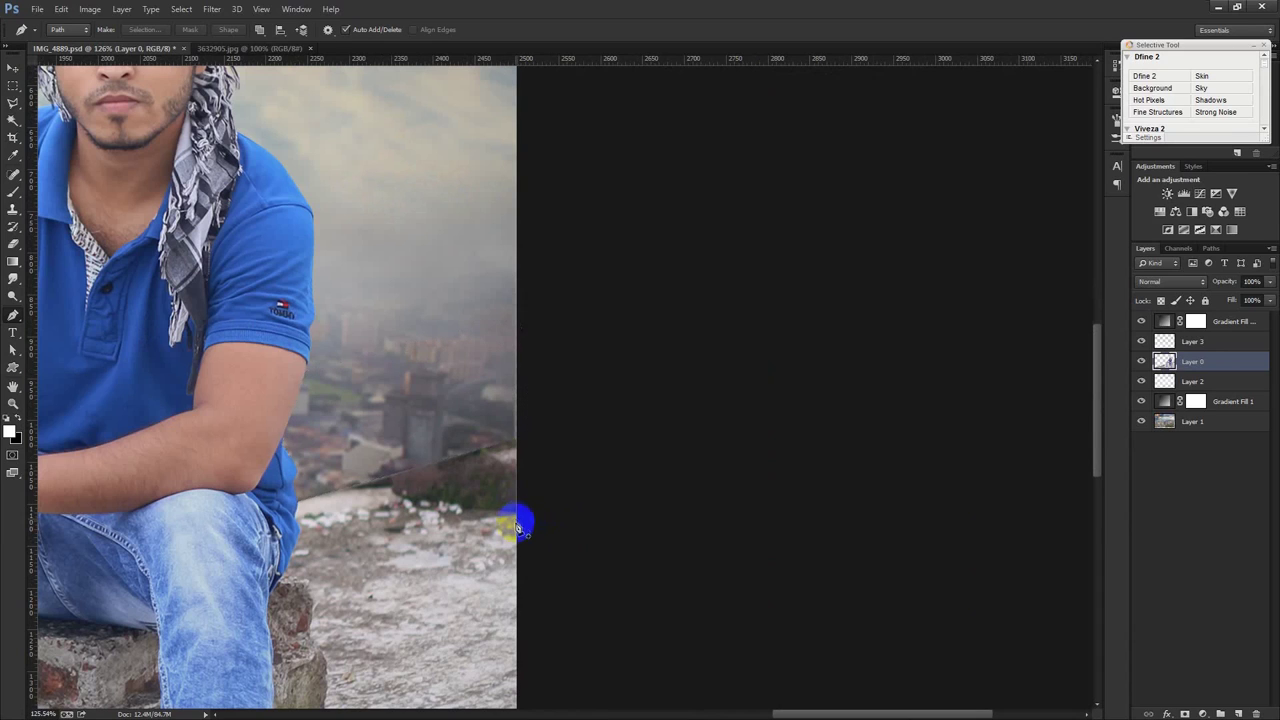
ctrl+click(1164, 361)
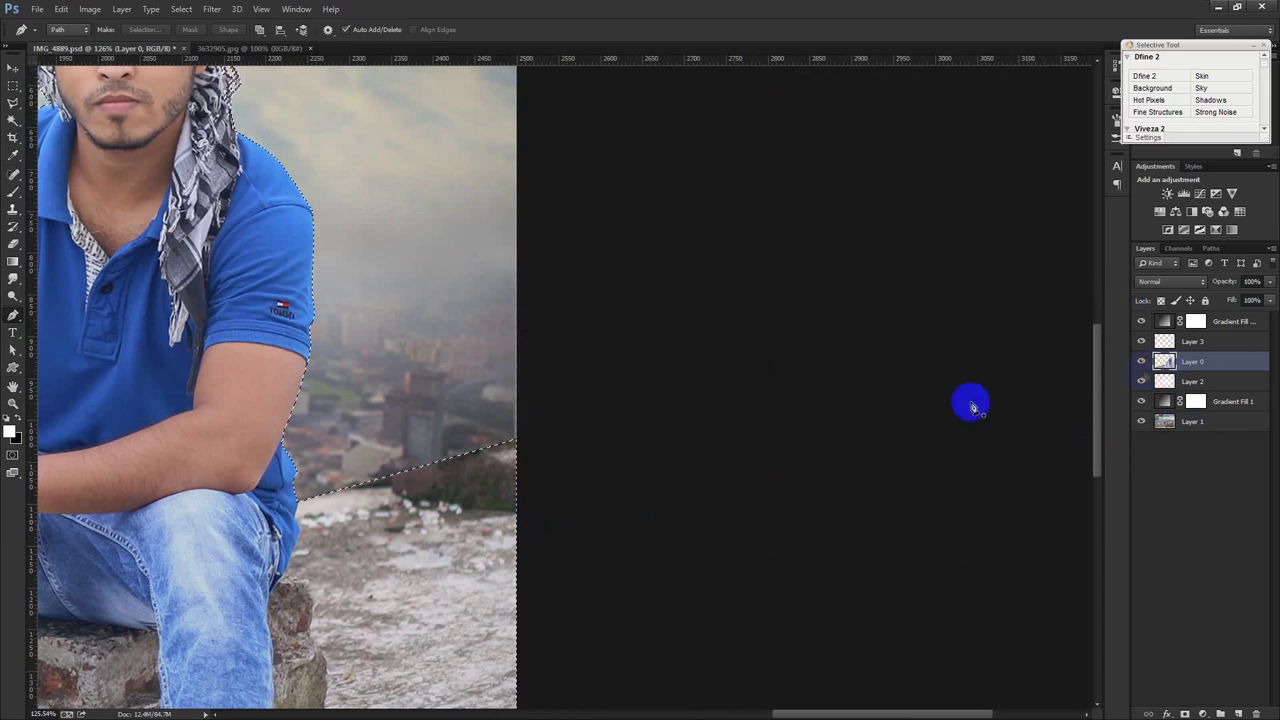
click(12, 208)
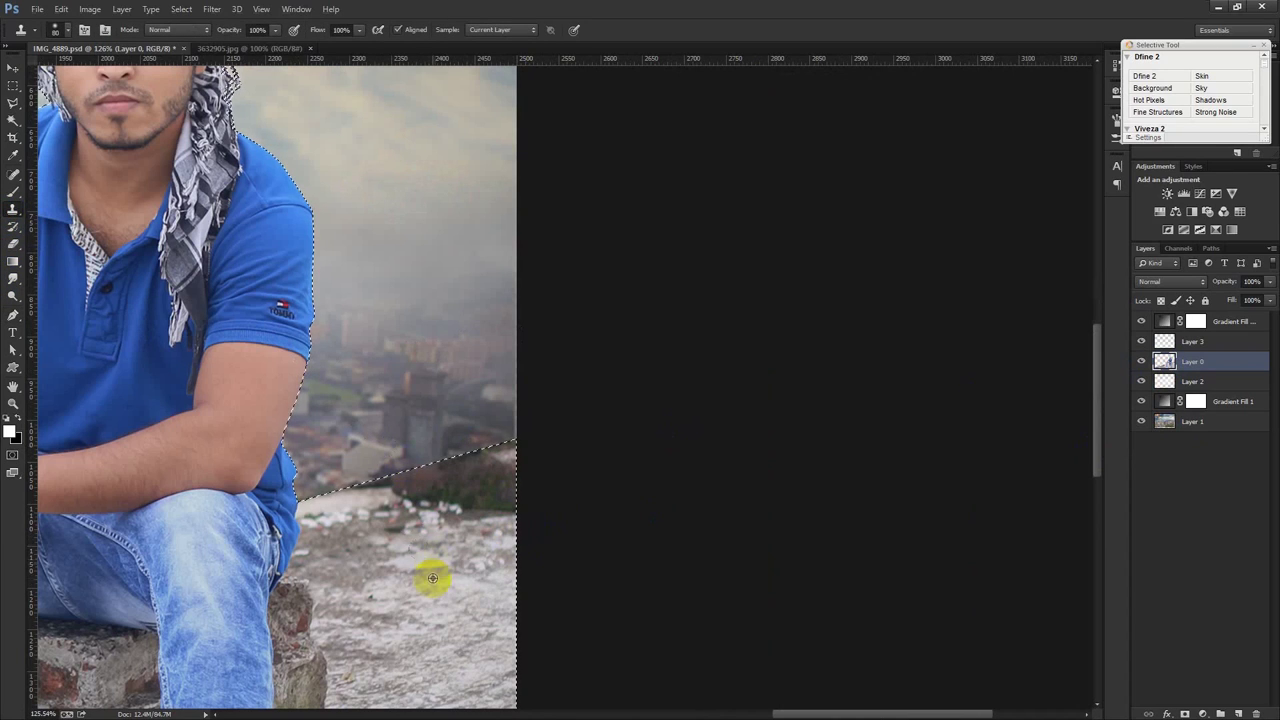
alt+click(398, 488)
Clone ground texture over the bushes at the edge and patches in the rooftop
mouse_move(400, 485)
mouse_down()
mouse_move(507, 462)
mouse_move(360, 503)
mouse_up()
click(400, 572)
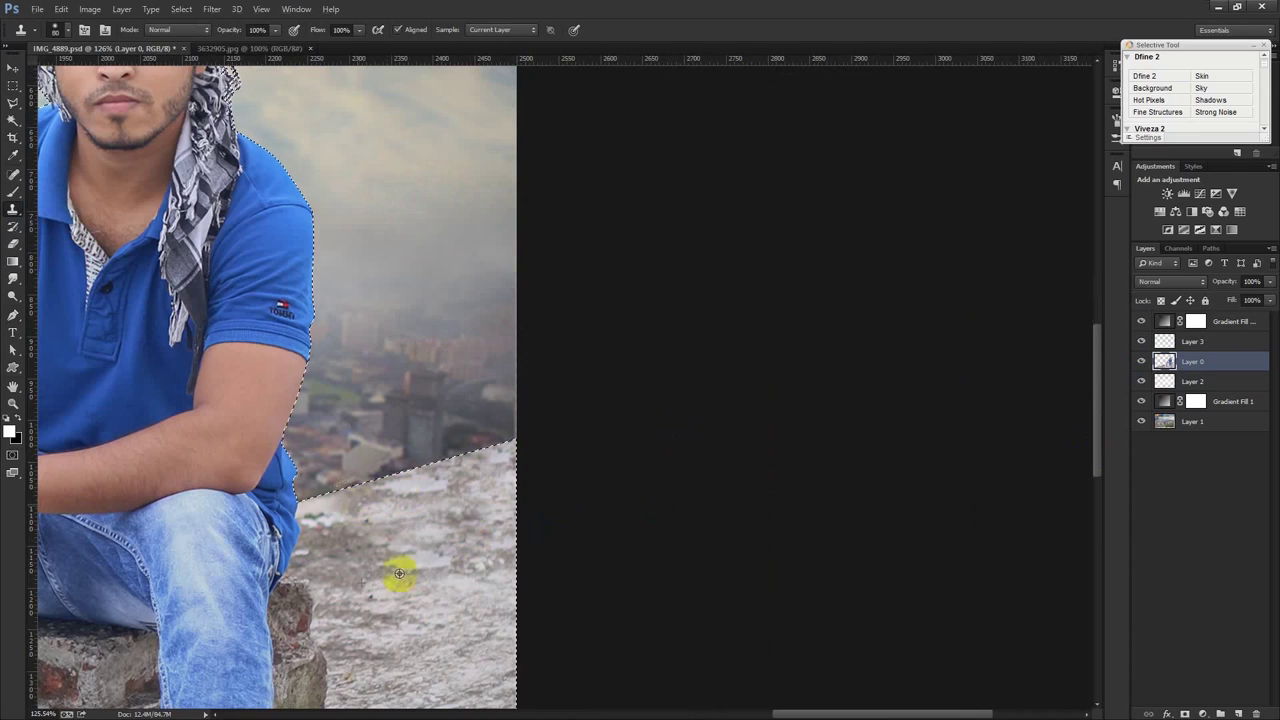
click(340, 515)
click(400, 563)
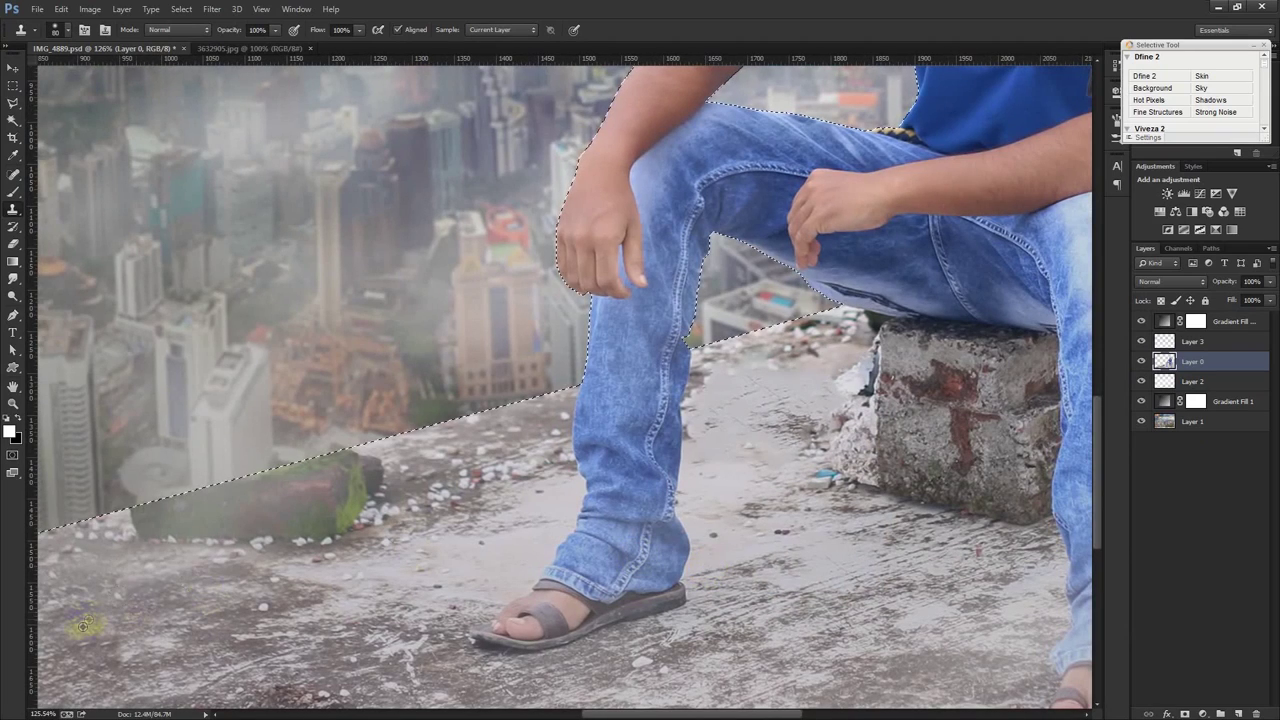
Cover the mossy rock with concrete, blend remaining mossy patches, then deselect
mouse_move(100, 530)
mouse_down()
mouse_move(180, 512)
mouse_move(258, 531)
mouse_move(349, 514)
mouse_move(300, 528)
mouse_move(357, 480)
mouse_move(242, 506)
mouse_move(140, 585)
mouse_up()
mouse_move(360, 485)
mouse_down()
mouse_move(375, 452)
mouse_move(157, 545)
mouse_up()
scroll(157, 545, down, 3)
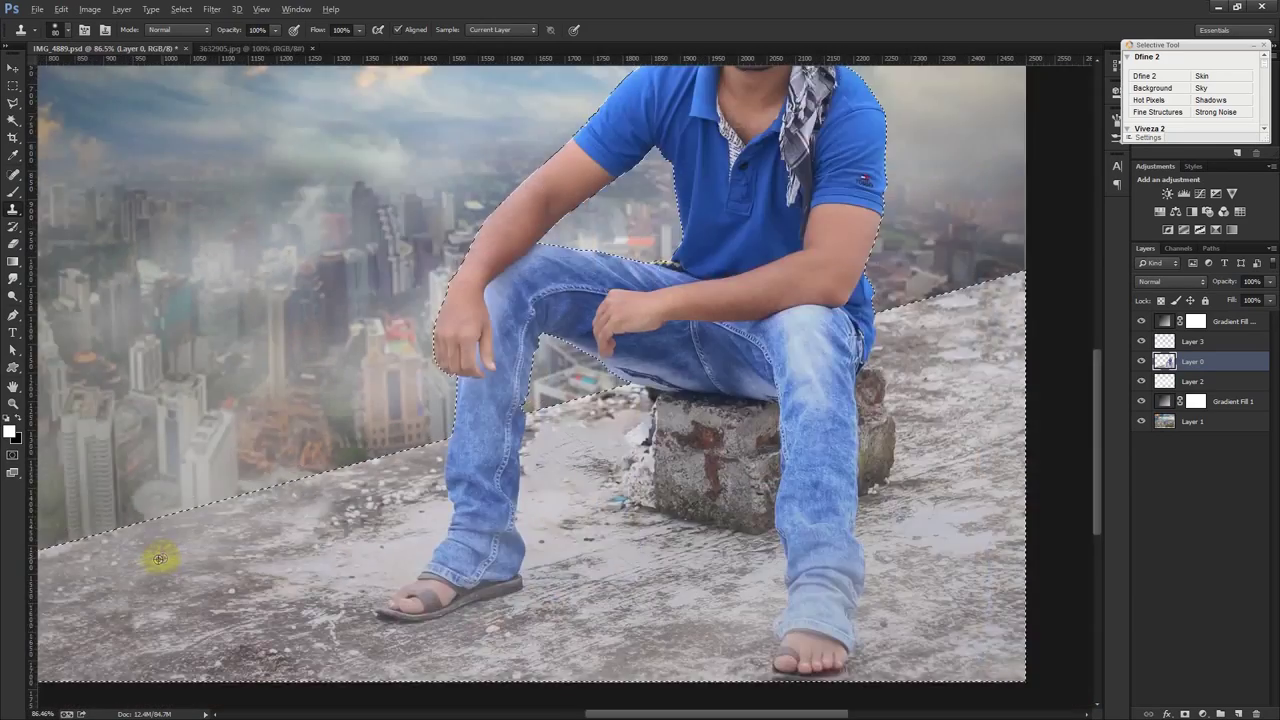
scroll(157, 550, down, 3)
key(ctrl+d)
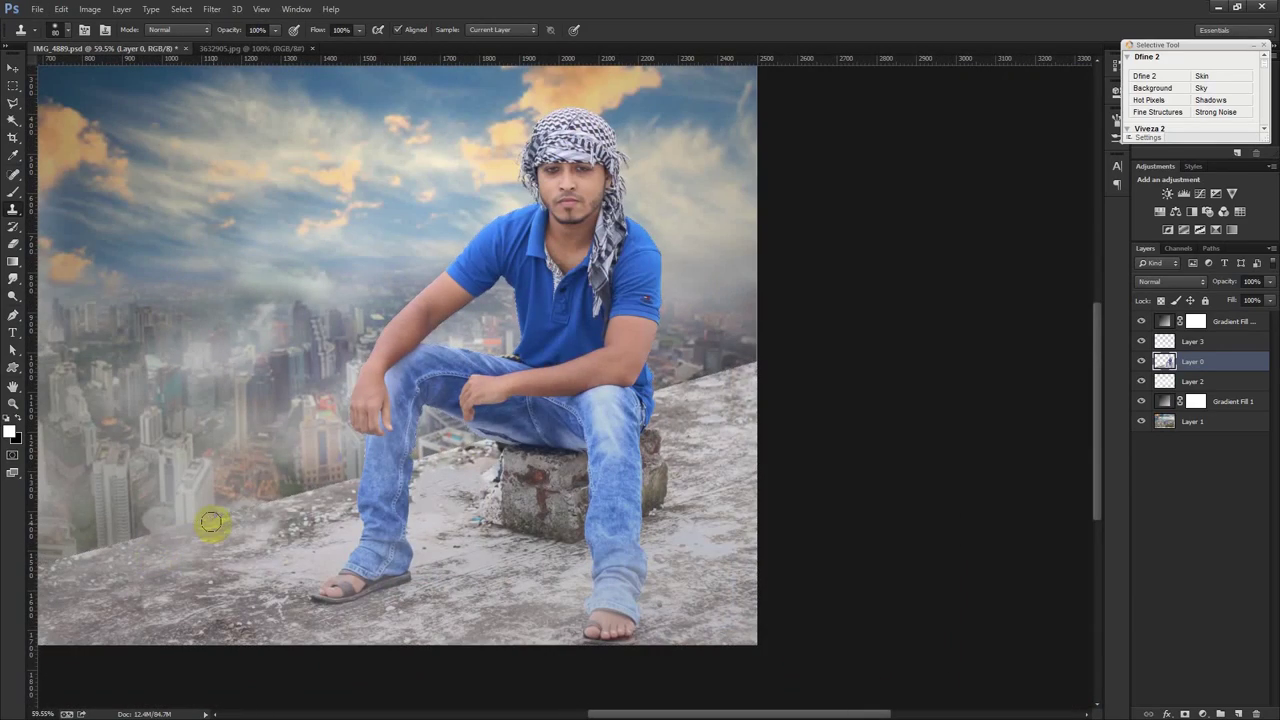
Save IMG_4889.psd, switch to the Move tool and zoom out to see the whole composite
key(ctrl+s)
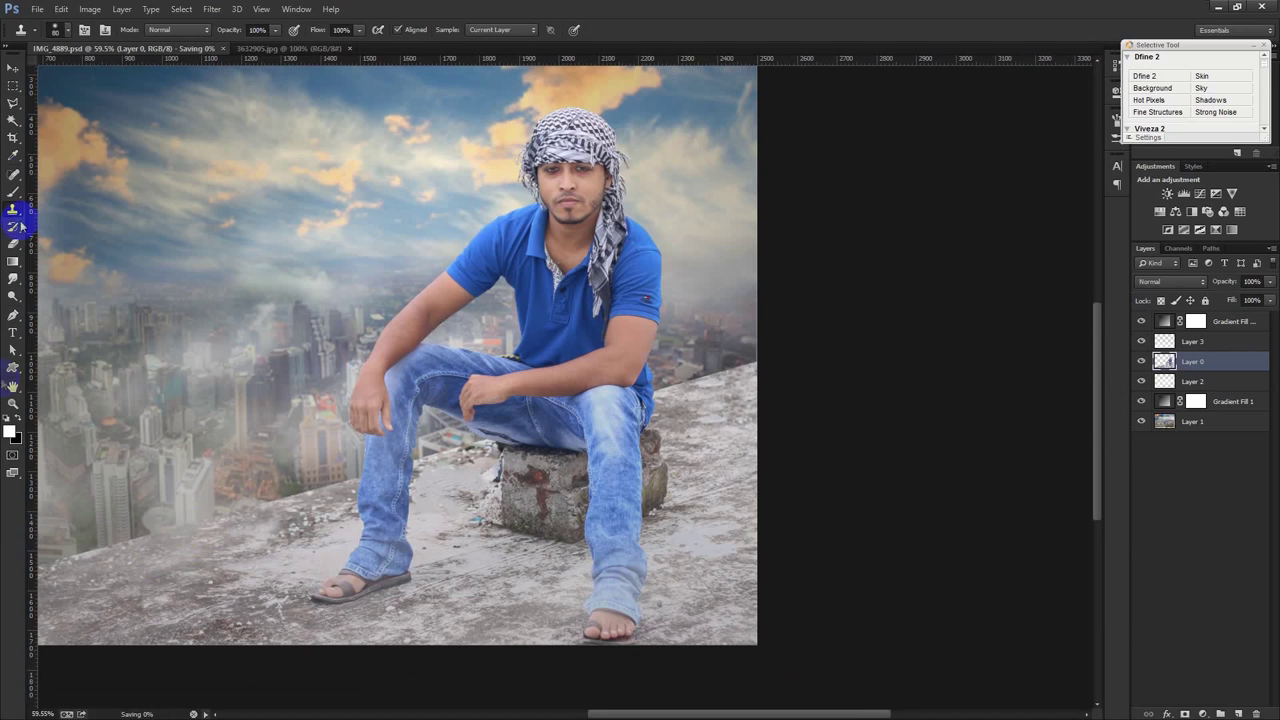
click(13, 67)
scroll(474, 317, down, 2)
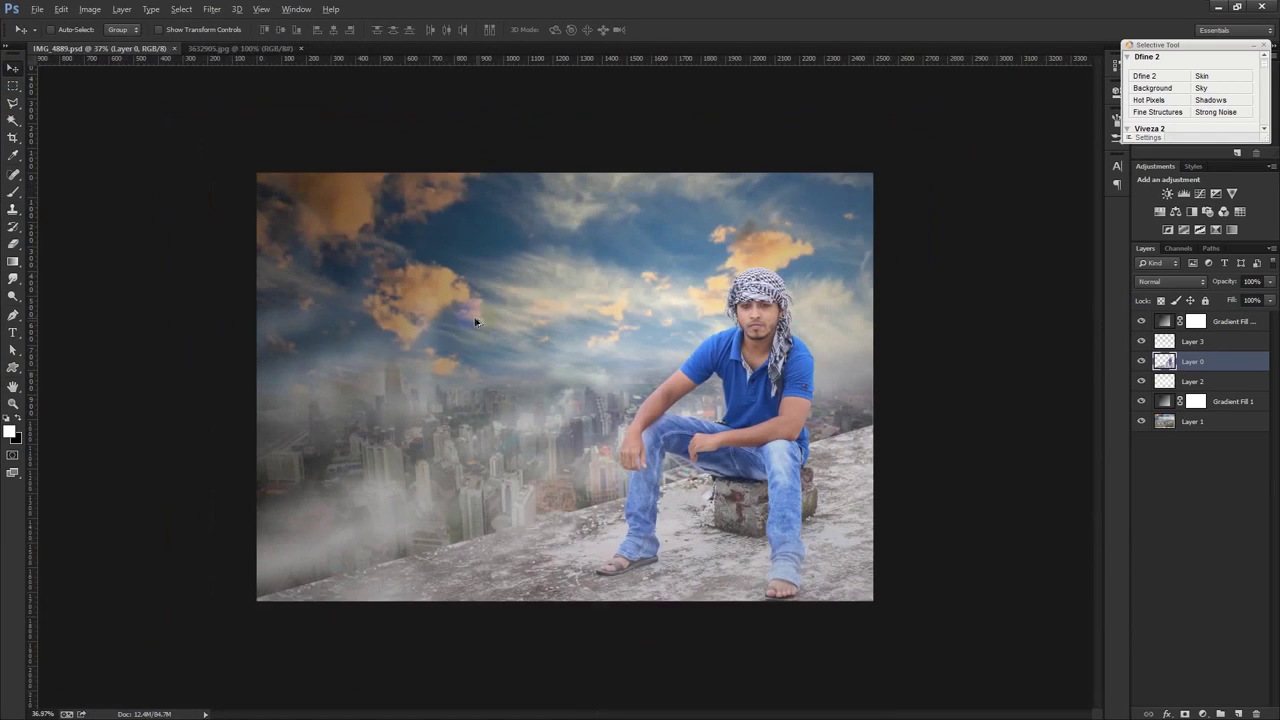
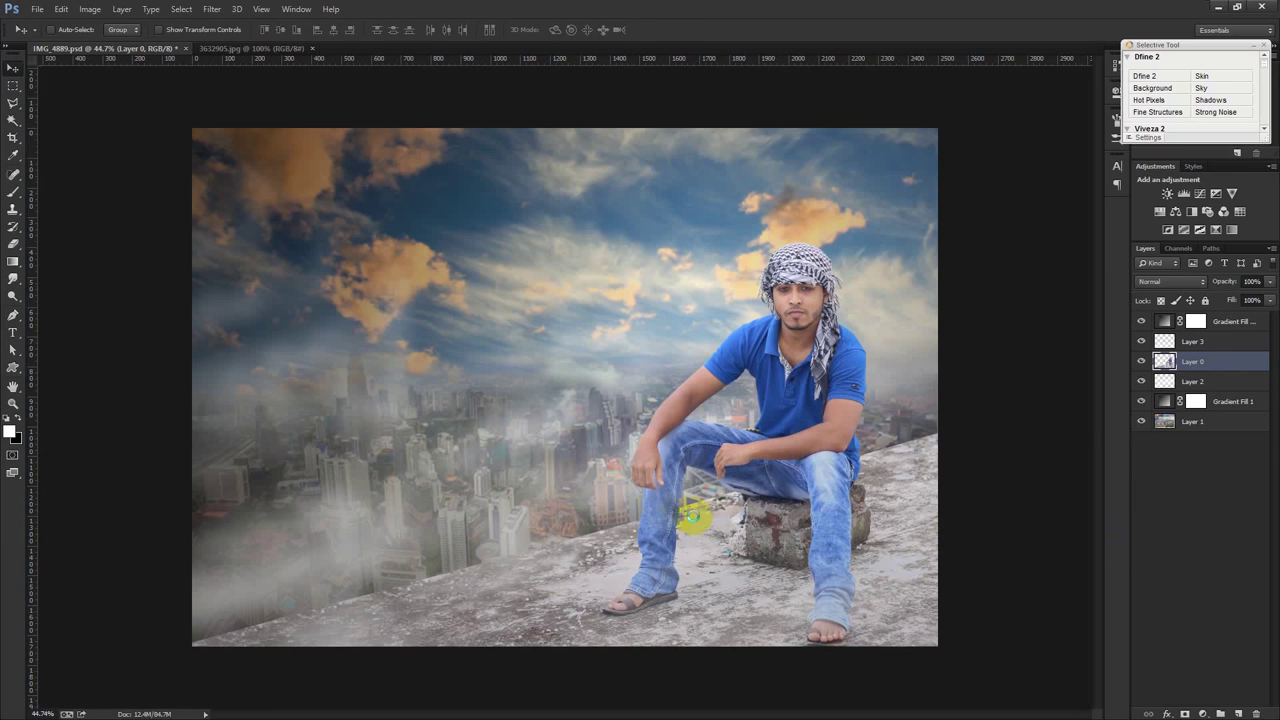
Place the roadside rail image at 240%, tilted about -14°, below Layer 0 and lower on the rooftop
drag(950, 535, 655, 509)
drag(885, 515, 909, 423)
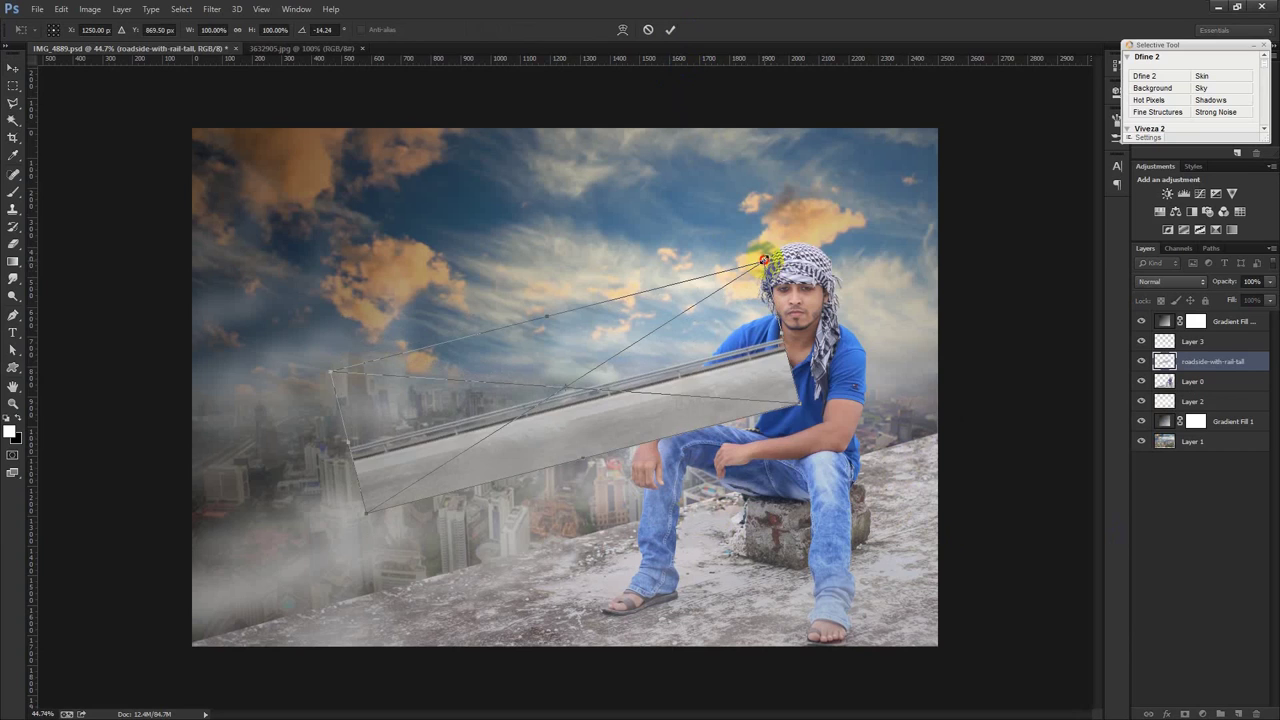
drag(763, 260, 1043, 85)
click(670, 29)
drag(1163, 366, 1198, 390)
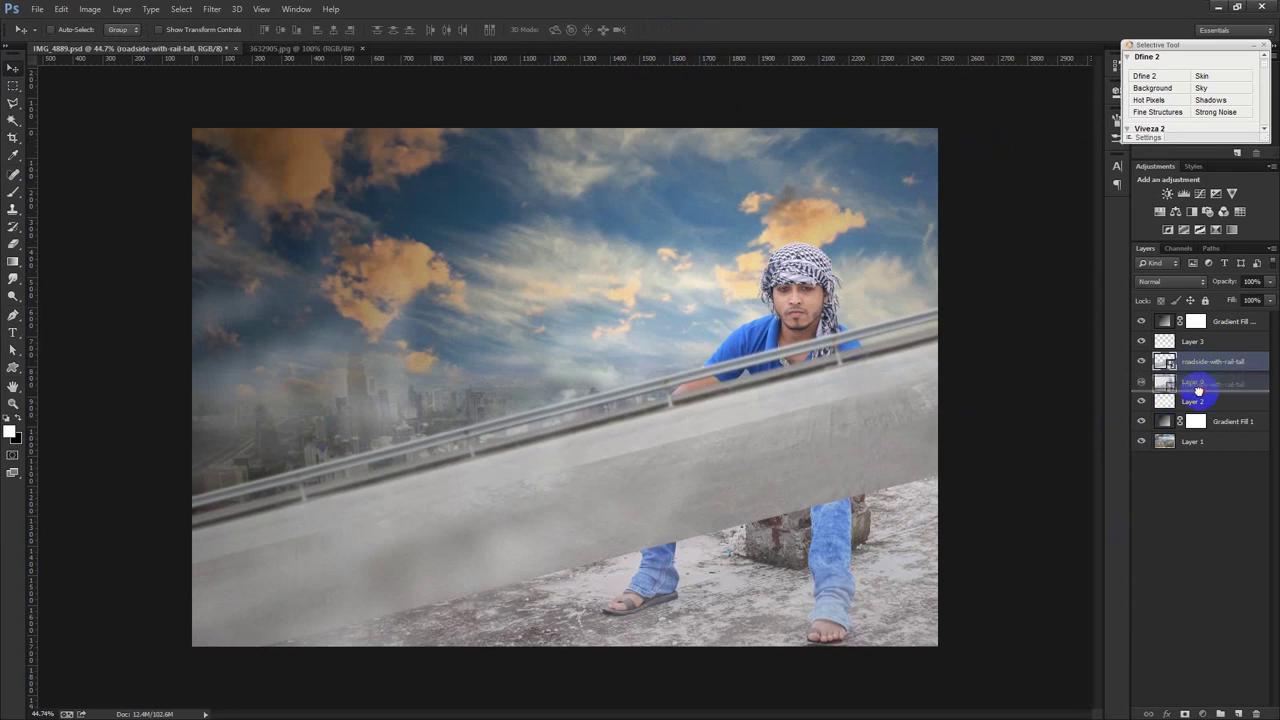
drag(795, 466, 797, 541)
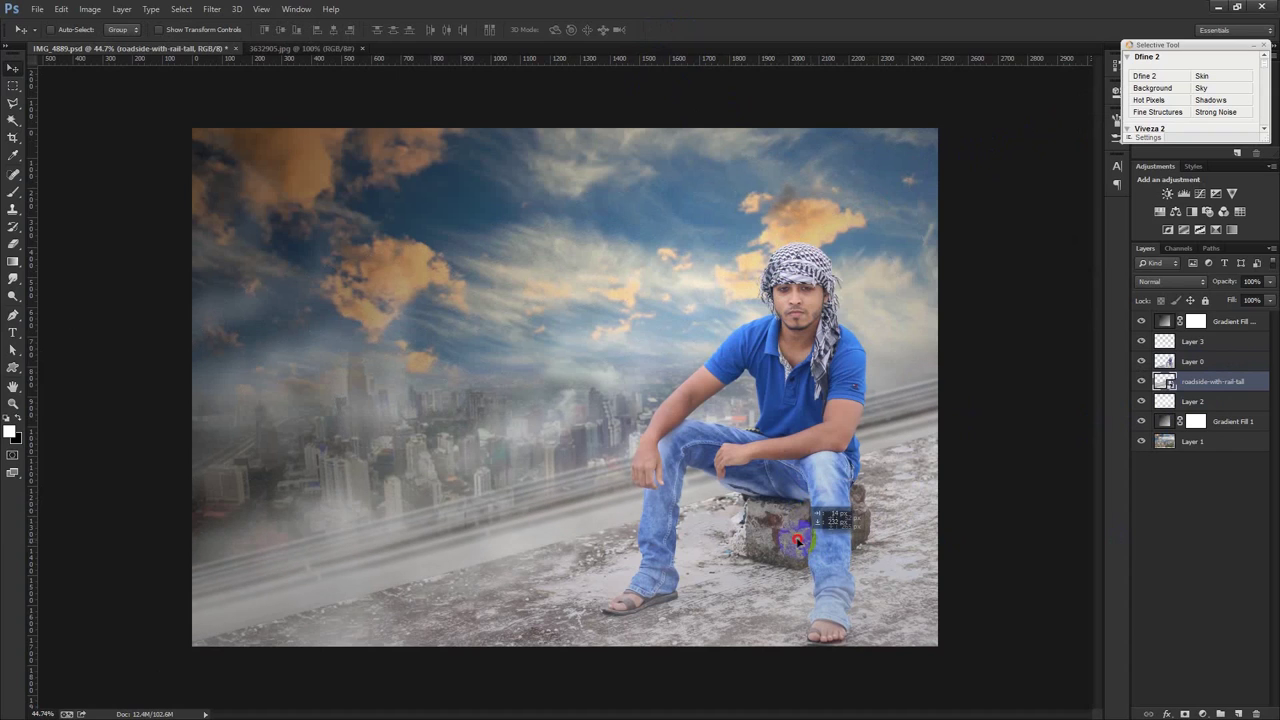
Re-rotate the rail to about -15.6° along the rooftop edge and apply the transform
key(ctrl+t)
drag(1003, 360, 1080, 208)
drag(952, 293, 929, 338)
drag(870, 200, 870, 195)
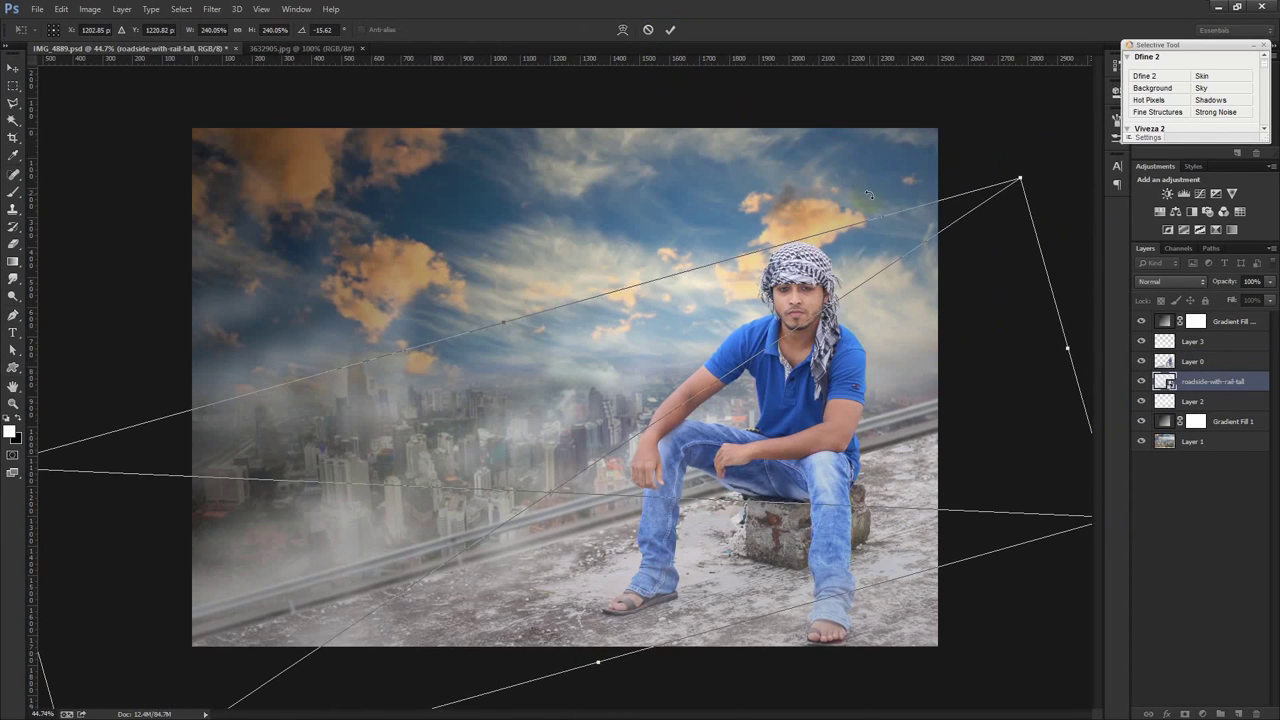
drag(870, 195, 872, 195)
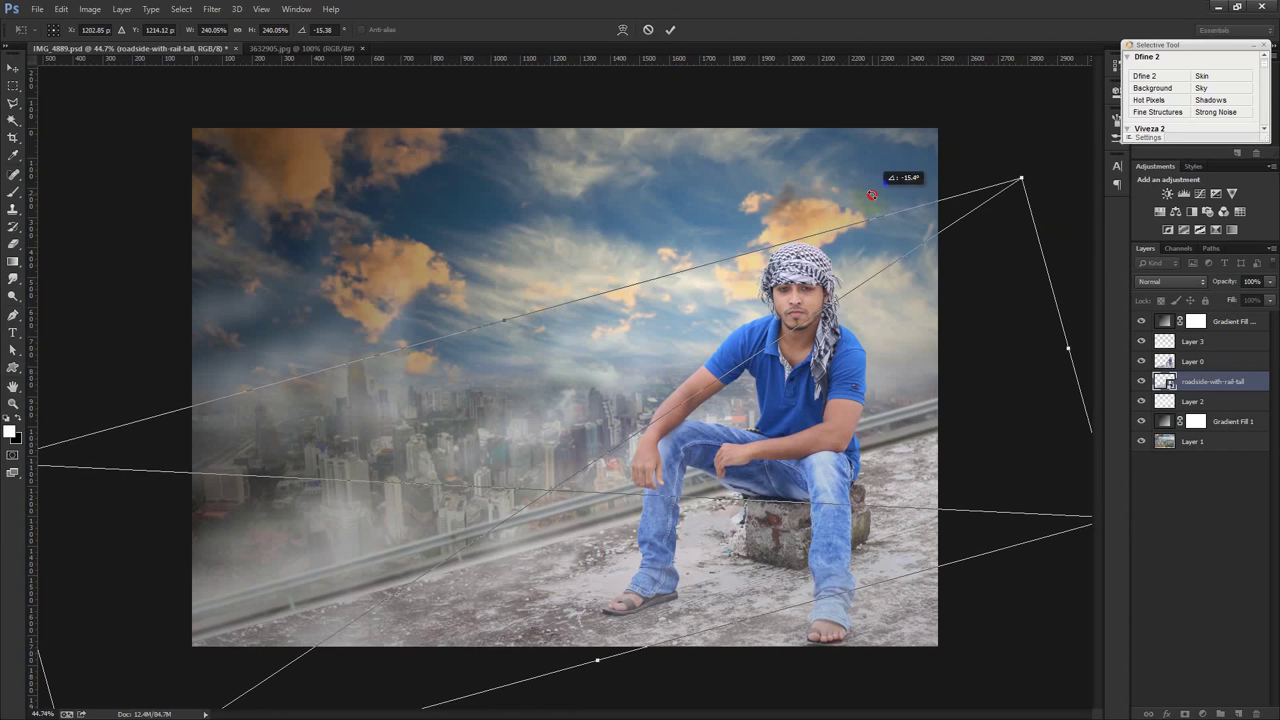
drag(872, 195, 872, 191)
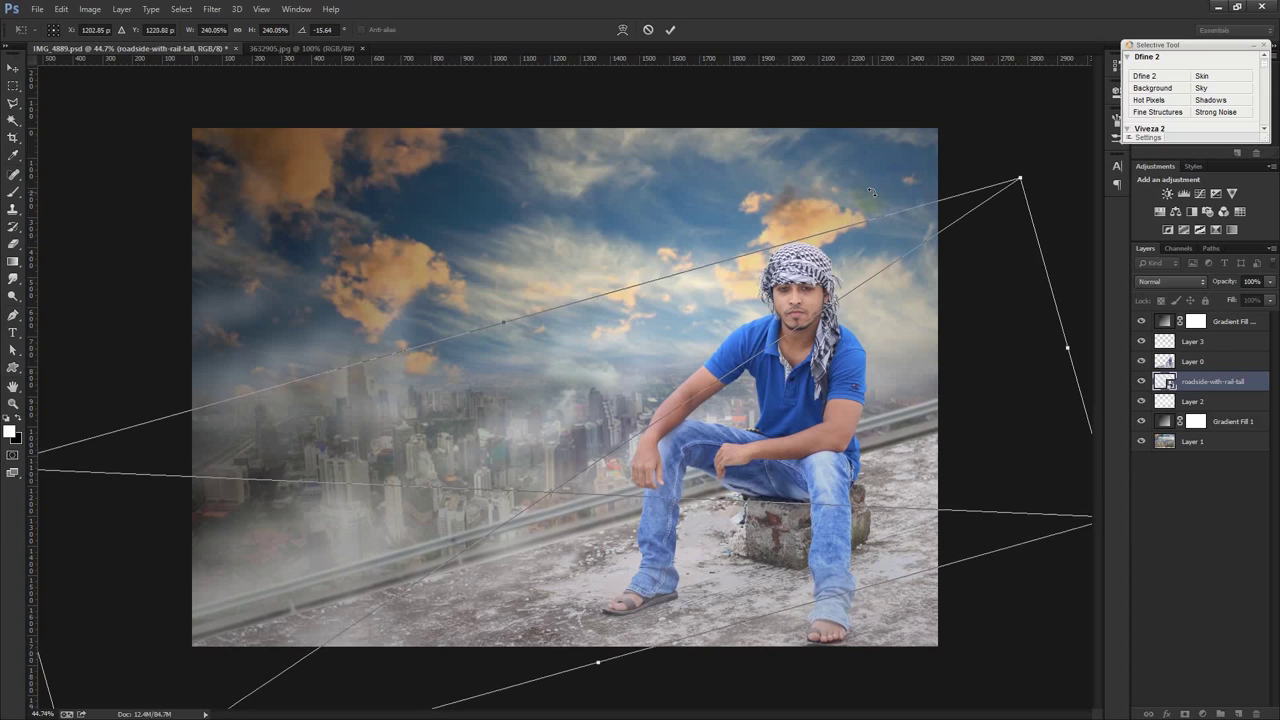
key(Return)
key(ctrl+plus)
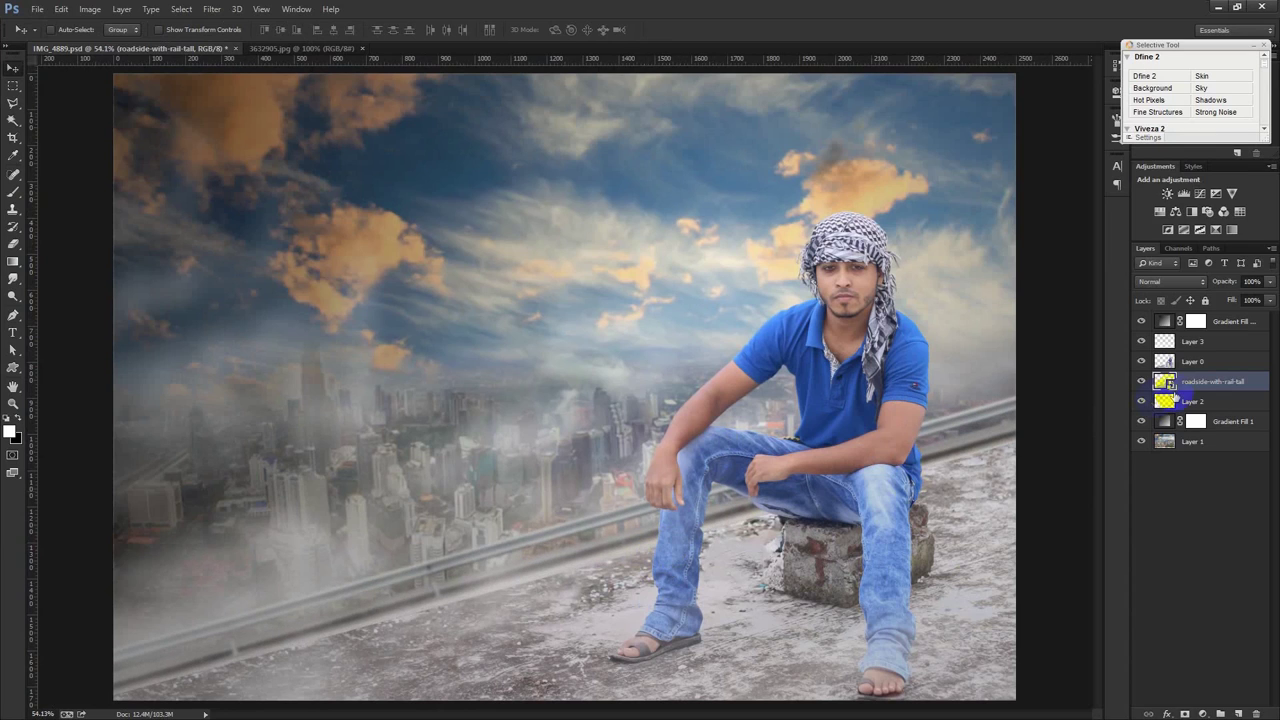
click(1195, 361)
Add a layer mask to Layer 0 and set up a soft round brush at size 175
click(1185, 713)
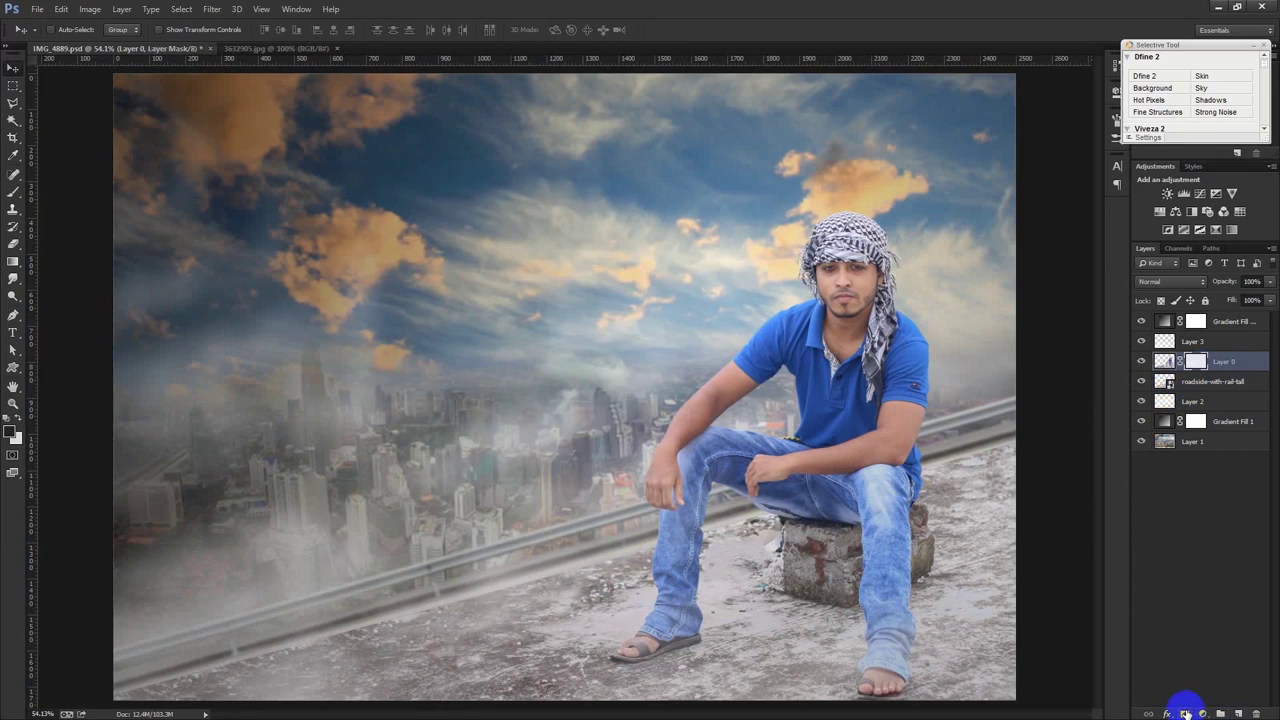
click(13, 192)
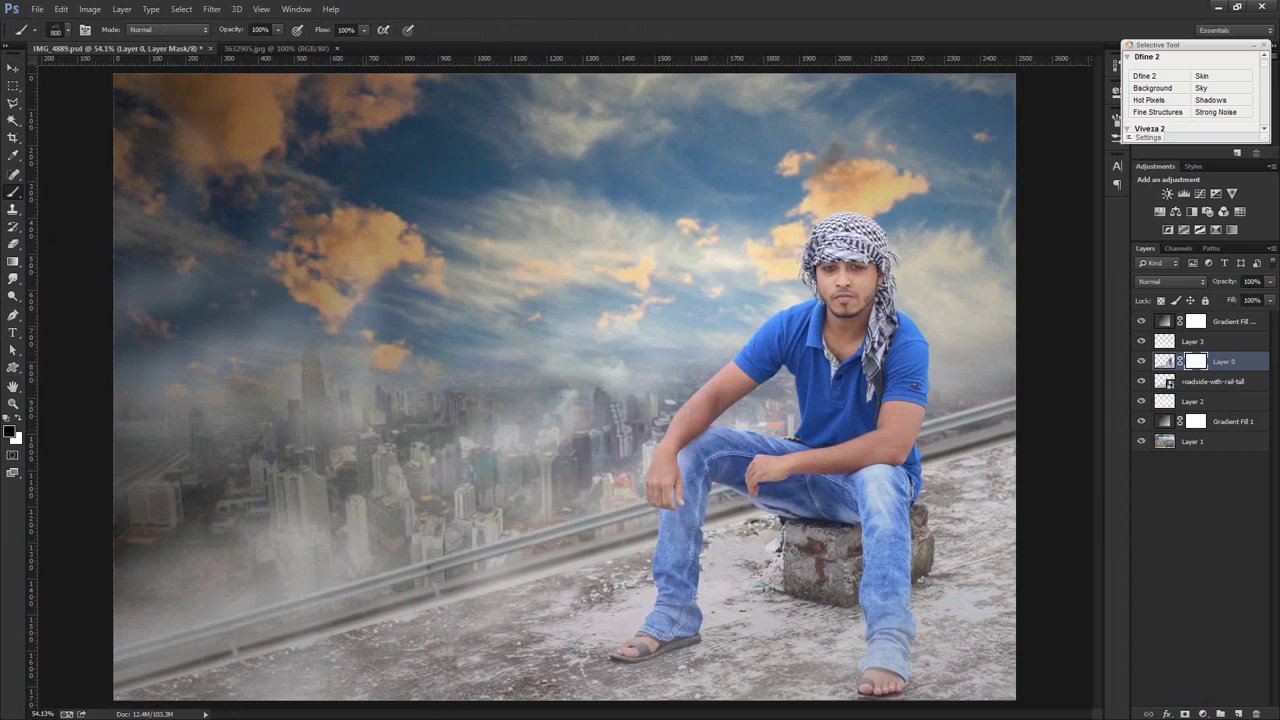
right_click(543, 423)
click(543, 452)
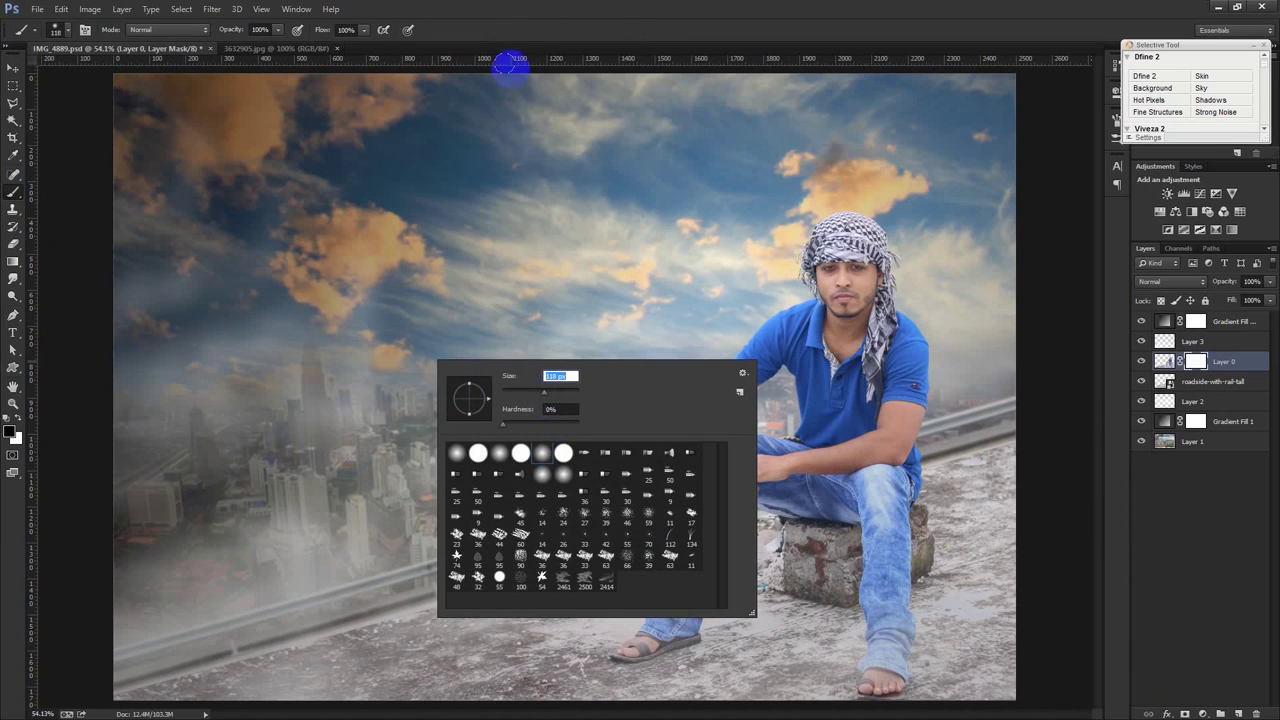
click(600, 357)
key(bracketright)
Paint black on the mask in straight strokes along the rail from the lower left
drag(145, 665, 530, 553)
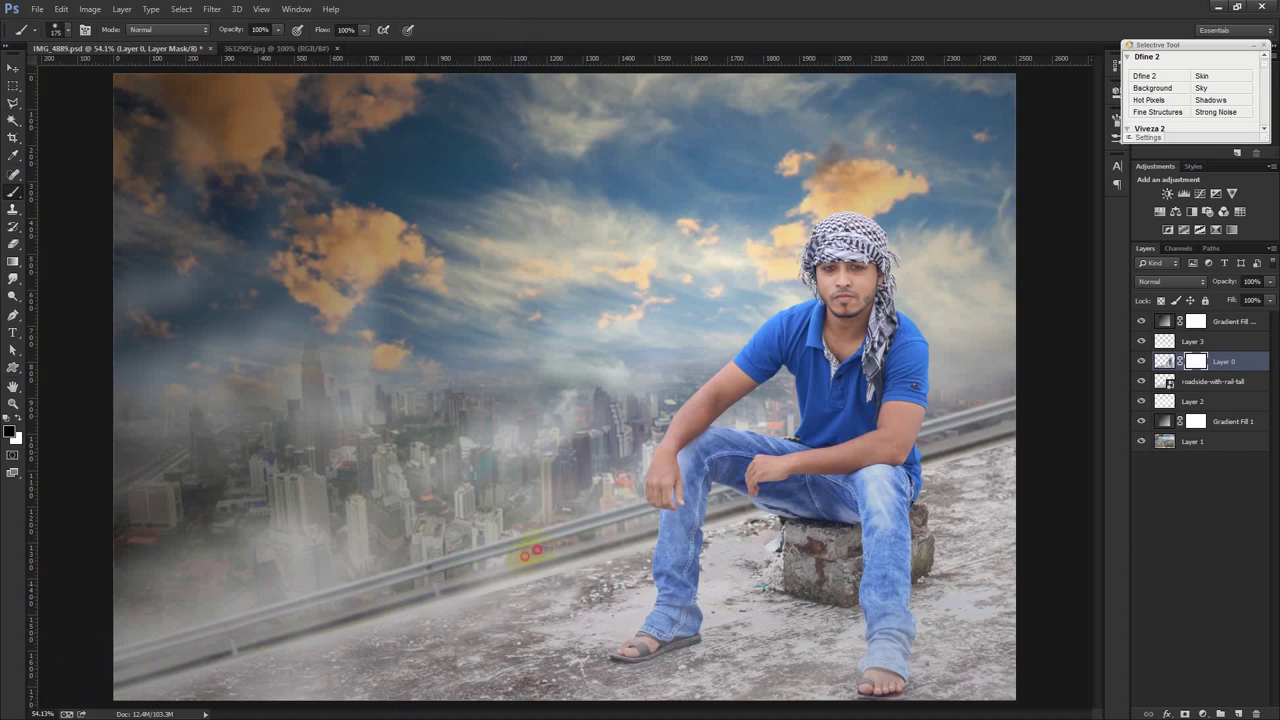
click(94, 664)
shift+click(1033, 412)
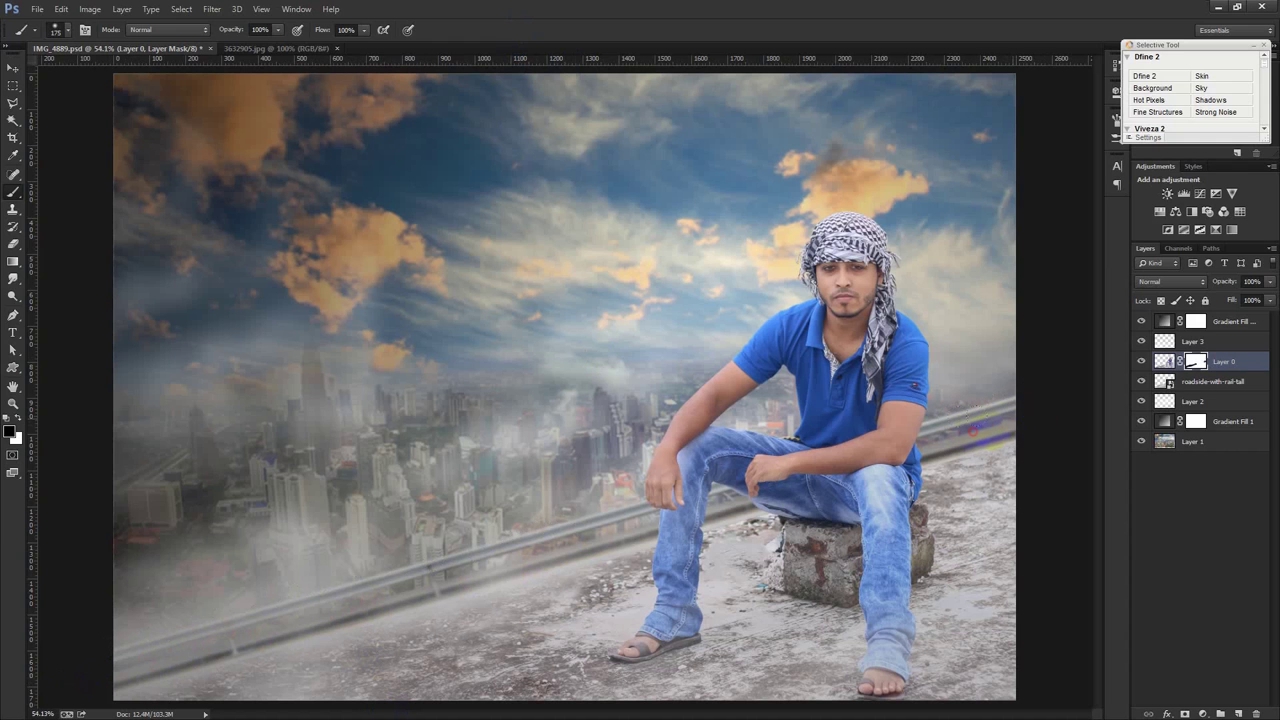
scroll(1022, 440, up, 2)
scroll(1022, 440, up, 4)
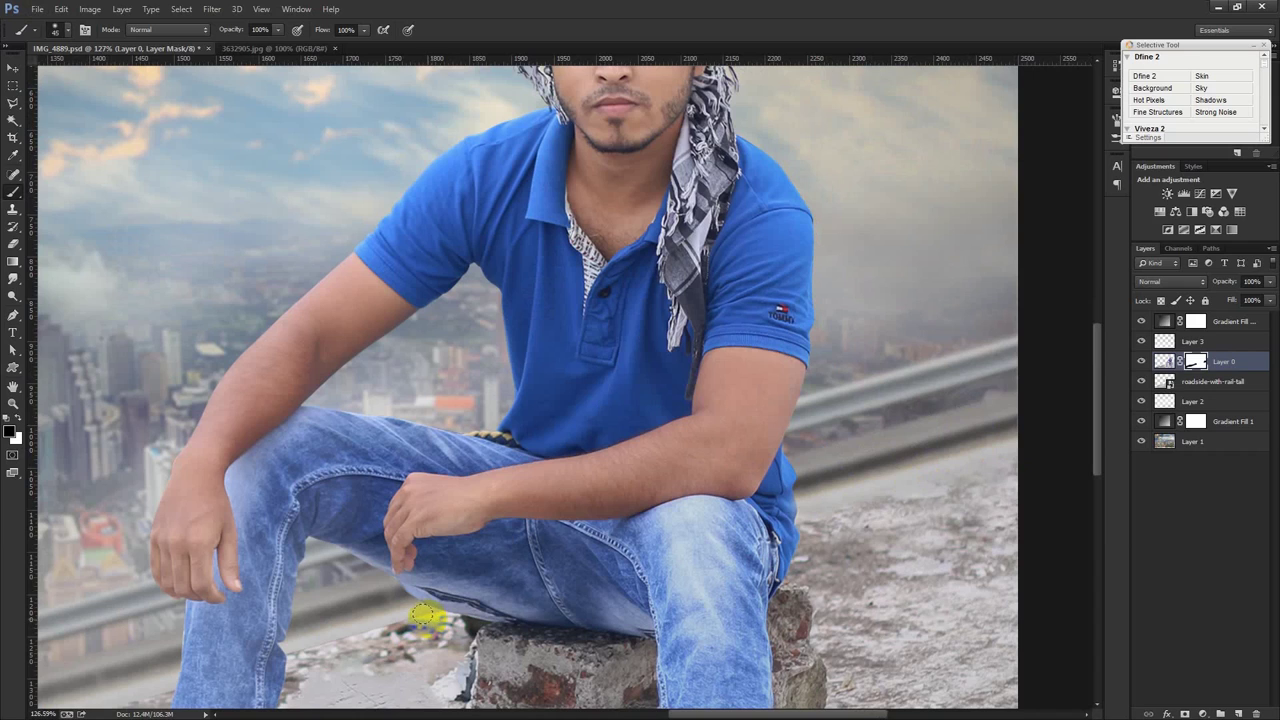
click(305, 645)
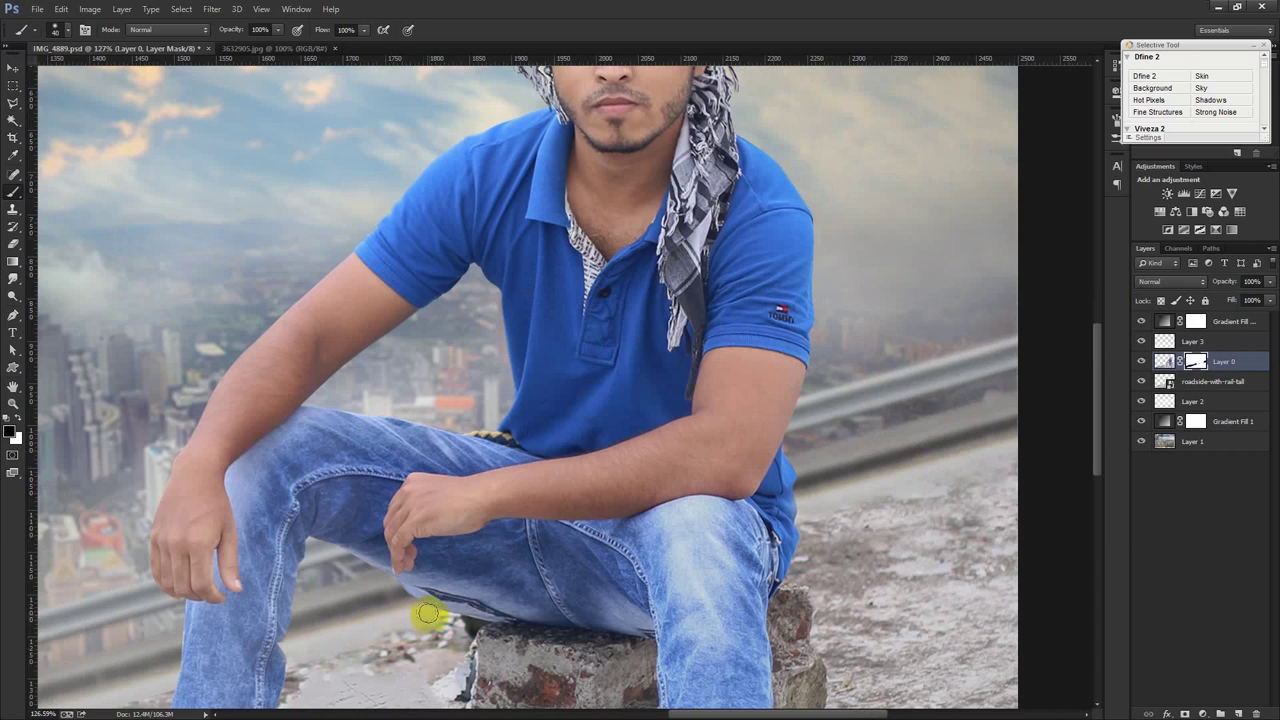
scroll(400, 610, down, 2)
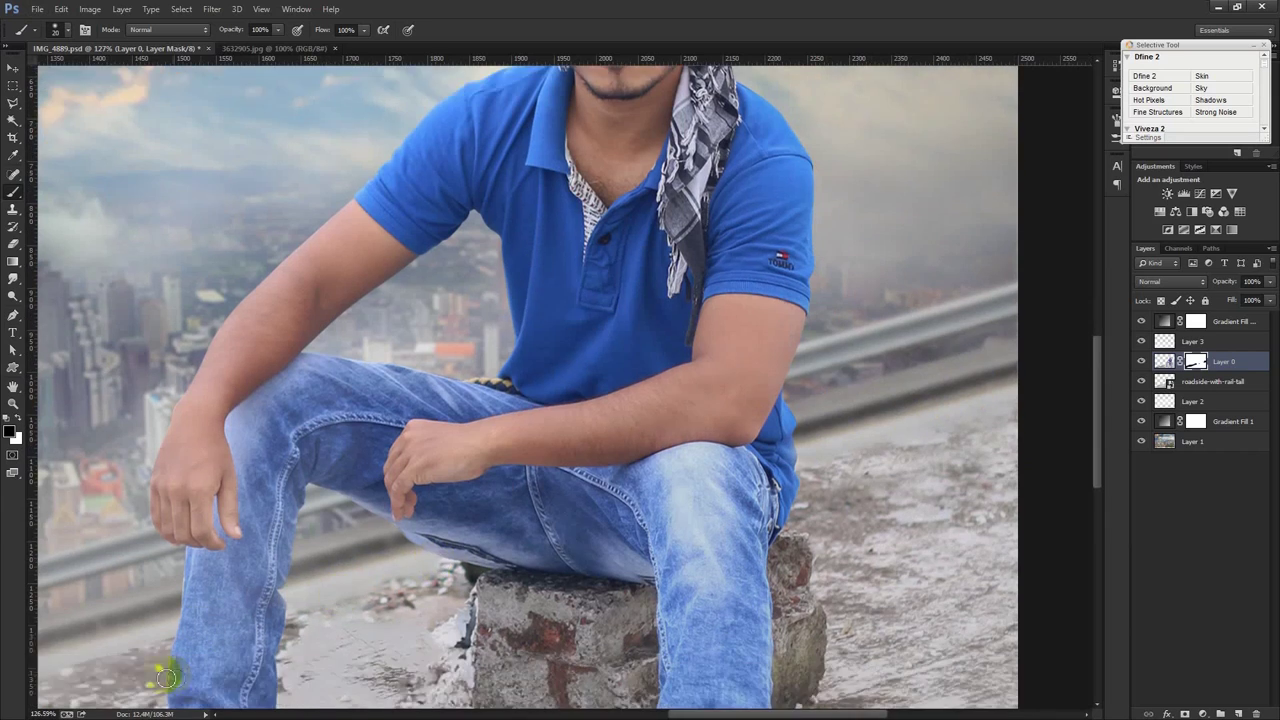
scroll(300, 600, down, 2)
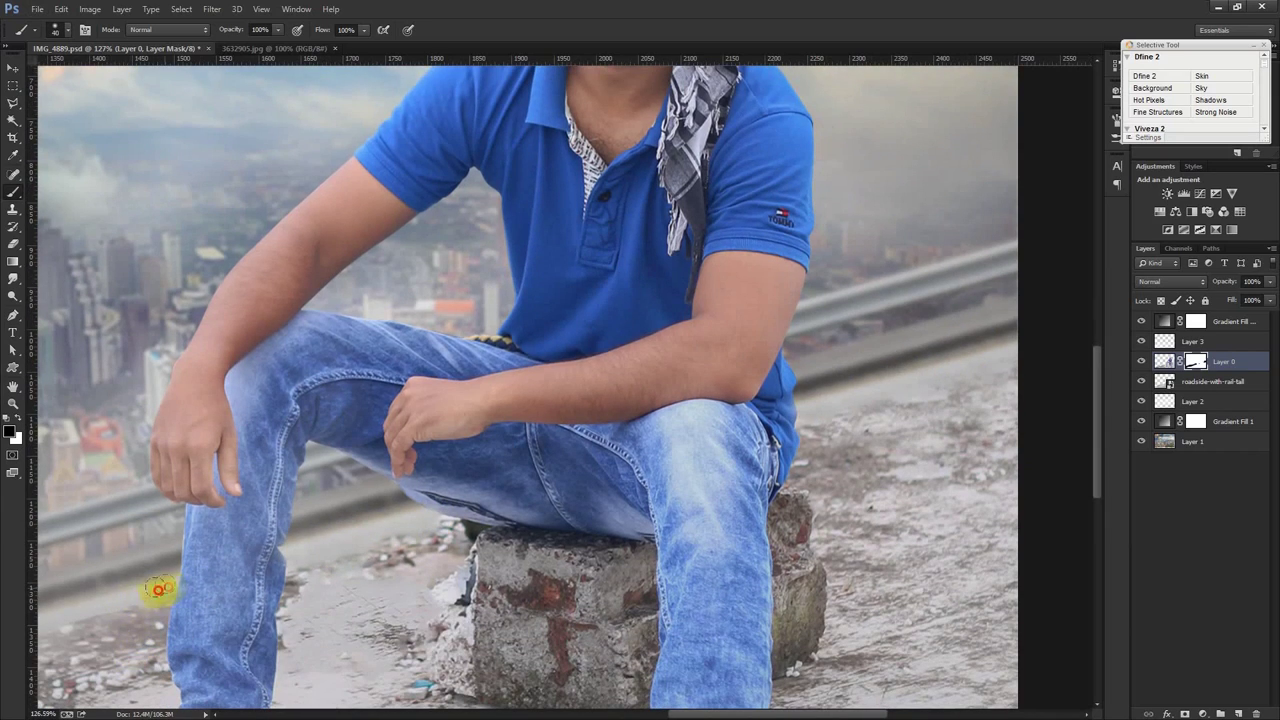
Mask more of the rail at the left near the city
drag(229, 620, 426, 543)
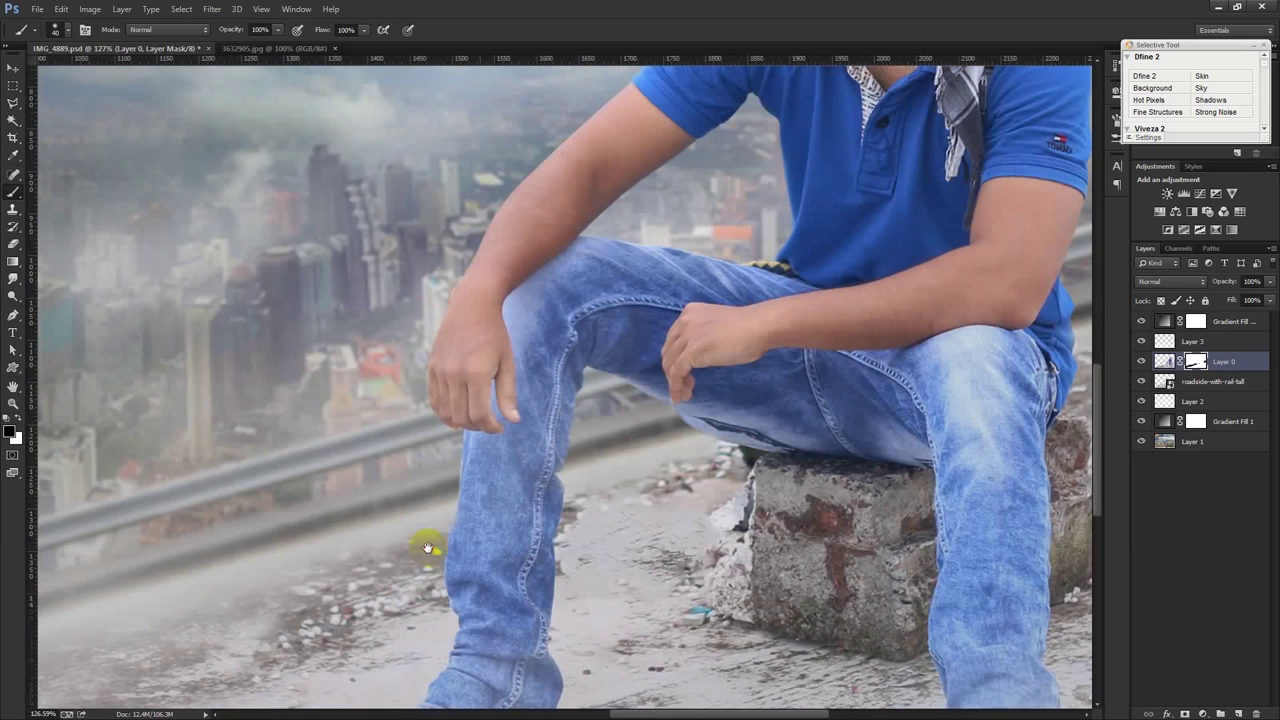
click(316, 538)
click(366, 524)
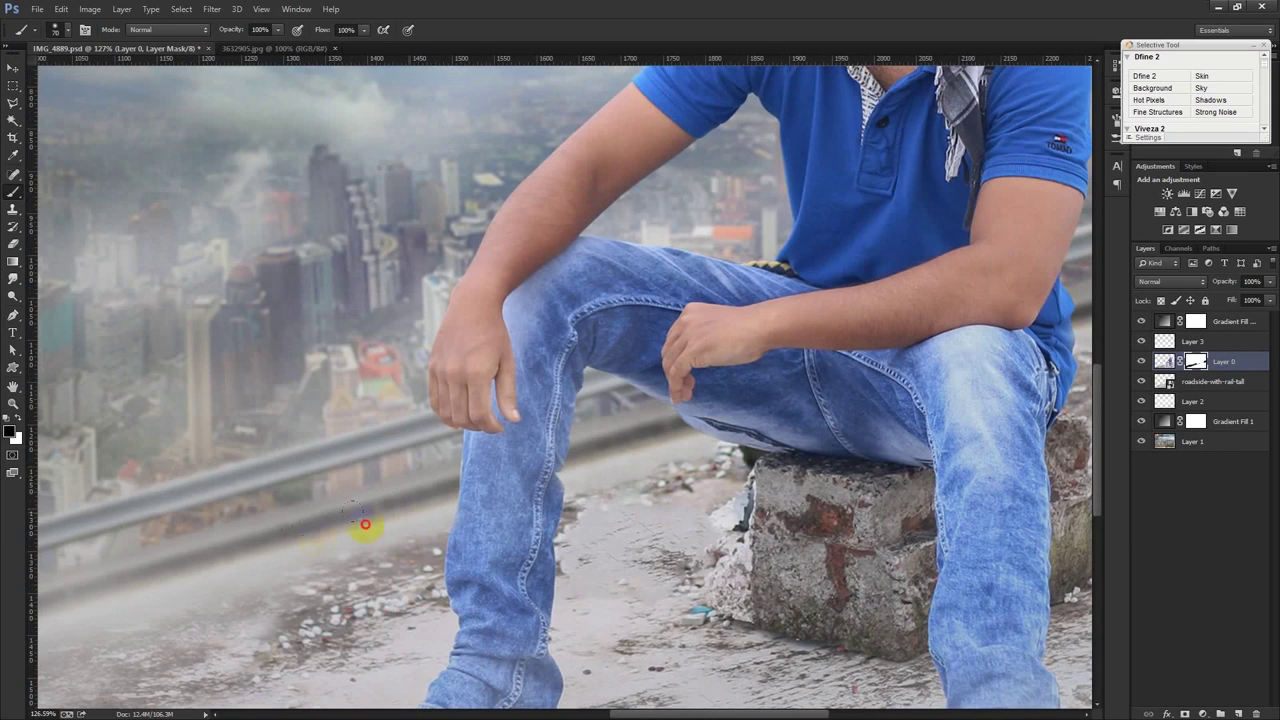
drag(365, 505, 405, 497)
scroll(294, 571, down, 5)
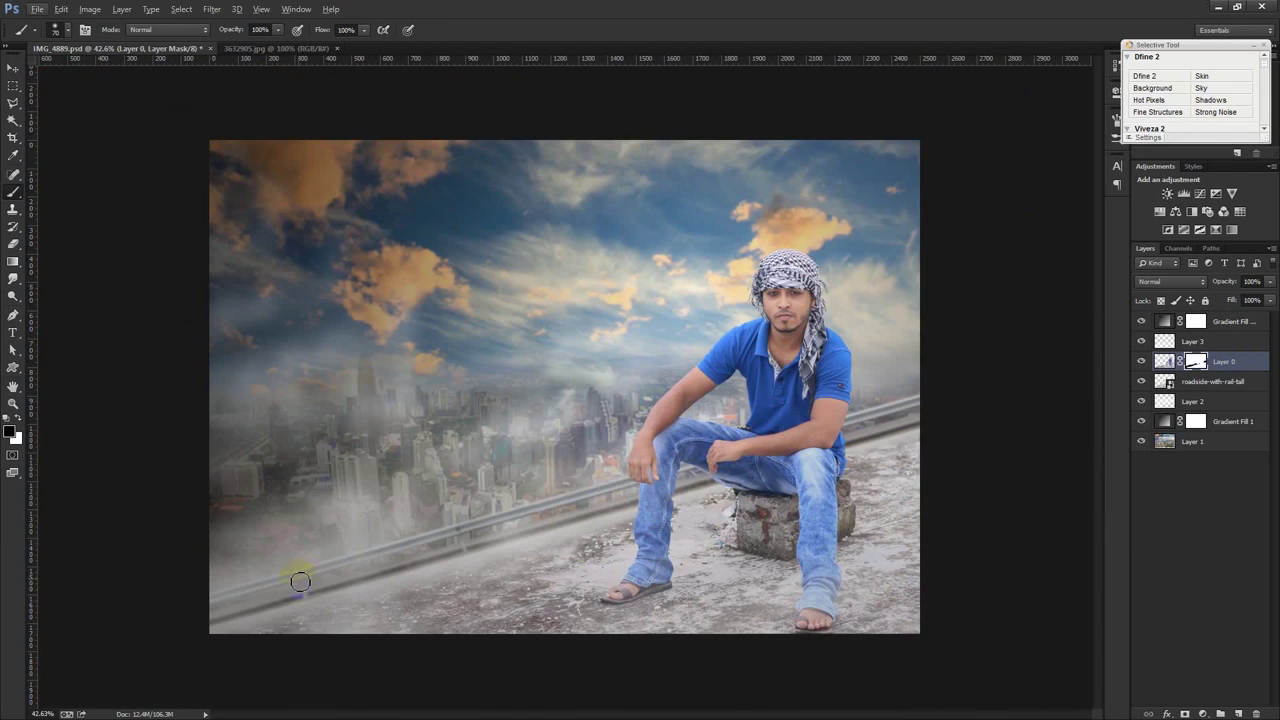
click(13, 67)
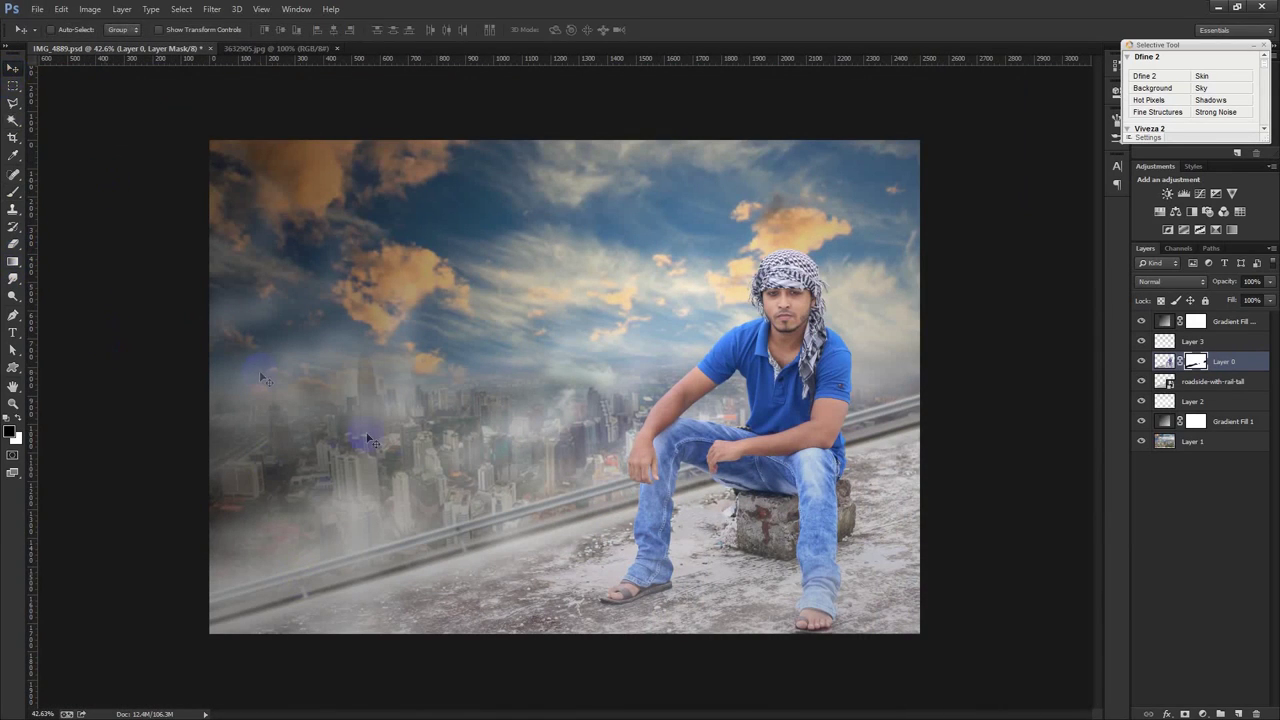
Target Layer 0's image and set up the Blur Tool at 50% strength, size 600
click(1164, 361)
click(13, 279)
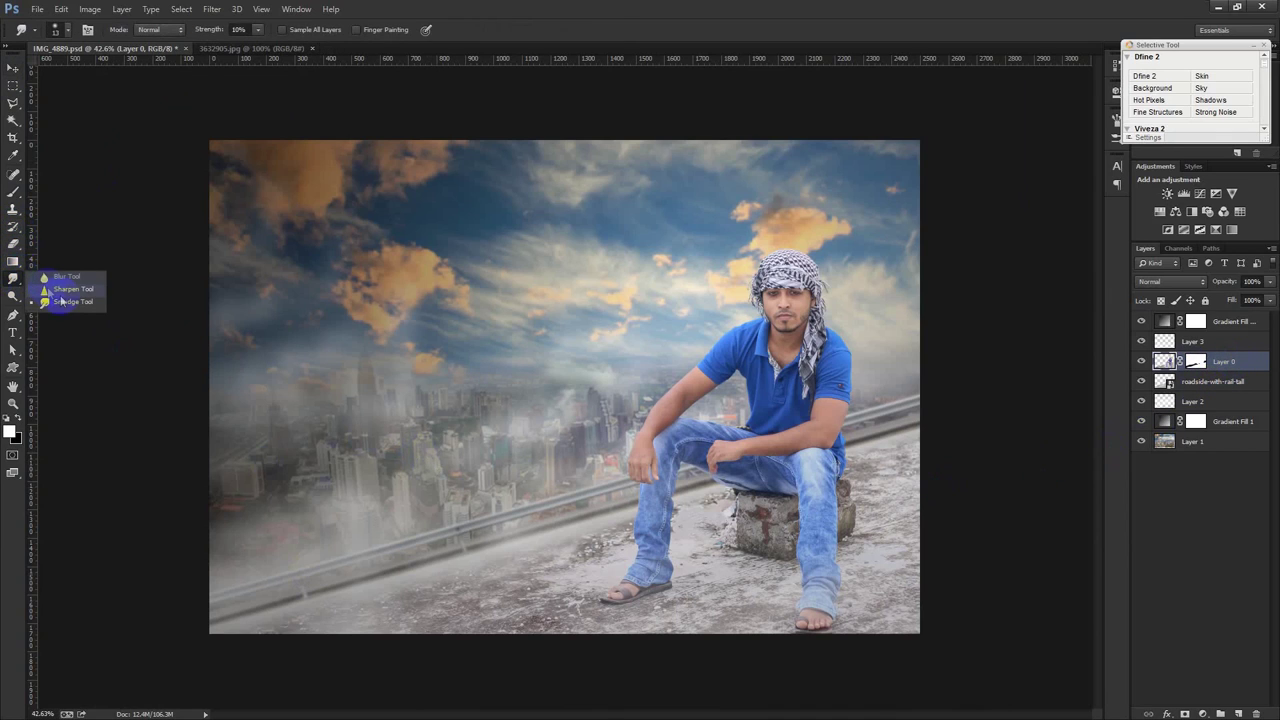
click(72, 281)
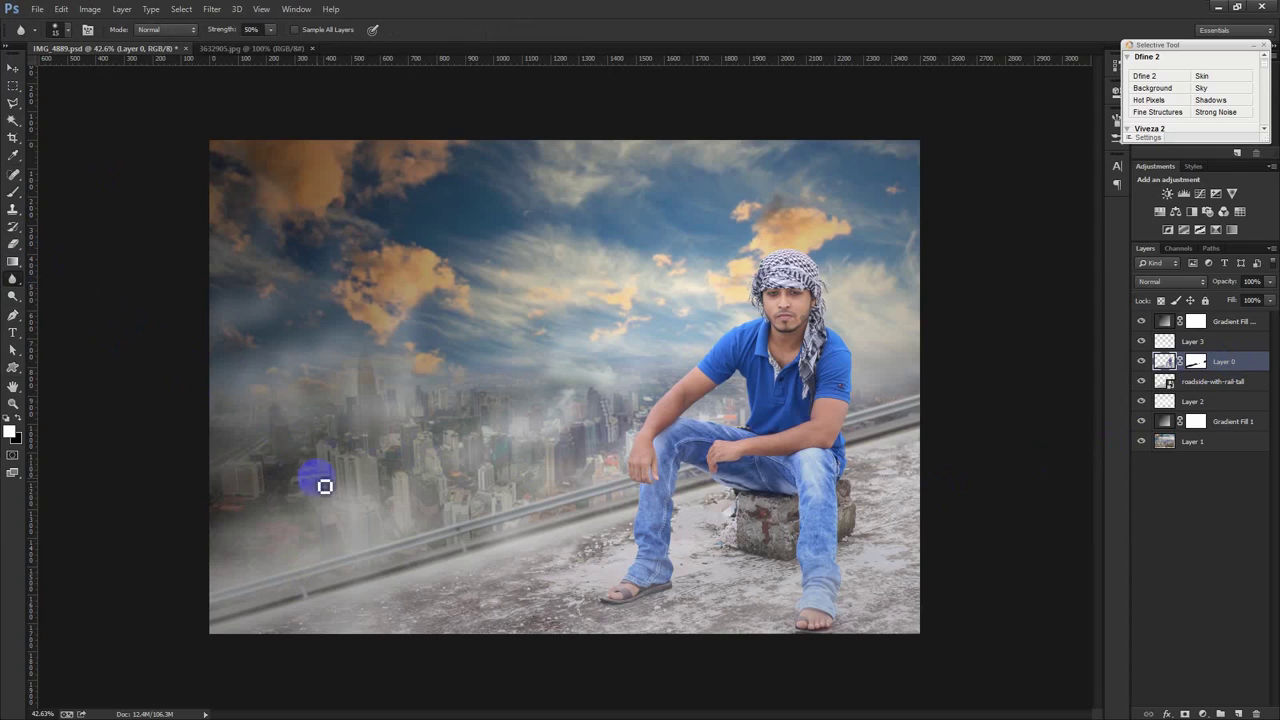
key(bracketright)
key(bracketright)
key(bracketright)
key(bracketleft)
key(bracketleft)
key(bracketleft)
Blur along the railing, including its right end, with a 600-400 brush
drag(557, 534, 447, 574)
key(bracketleft)
key(bracketleft)
click(889, 447)
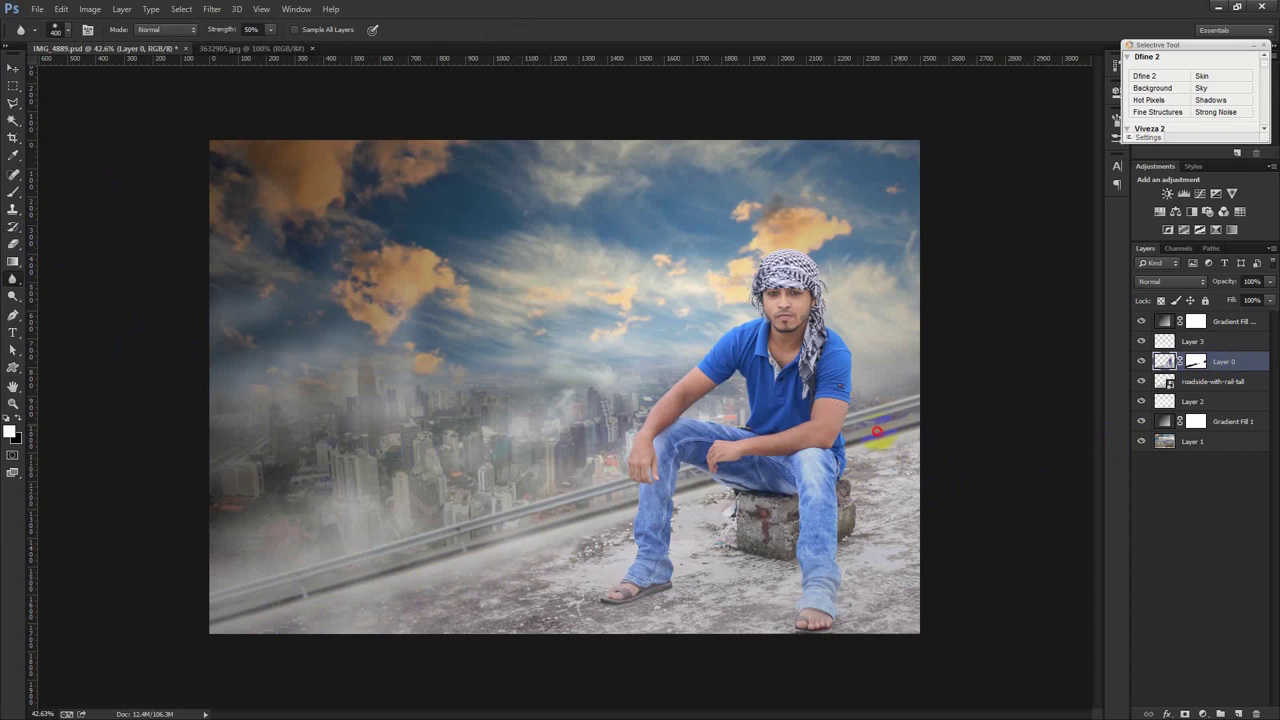
key(bracketleft)
key(bracketleft)
key(bracketright)
Blur the ground beside the rock and along the railing with a 250 brush
mouse_move(708, 515)
mouse_down()
mouse_move(718, 512)
mouse_move(243, 625)
mouse_up()
mouse_move(441, 565)
mouse_down()
mouse_move(706, 529)
mouse_move(691, 517)
mouse_move(706, 506)
mouse_move(868, 455)
mouse_up()
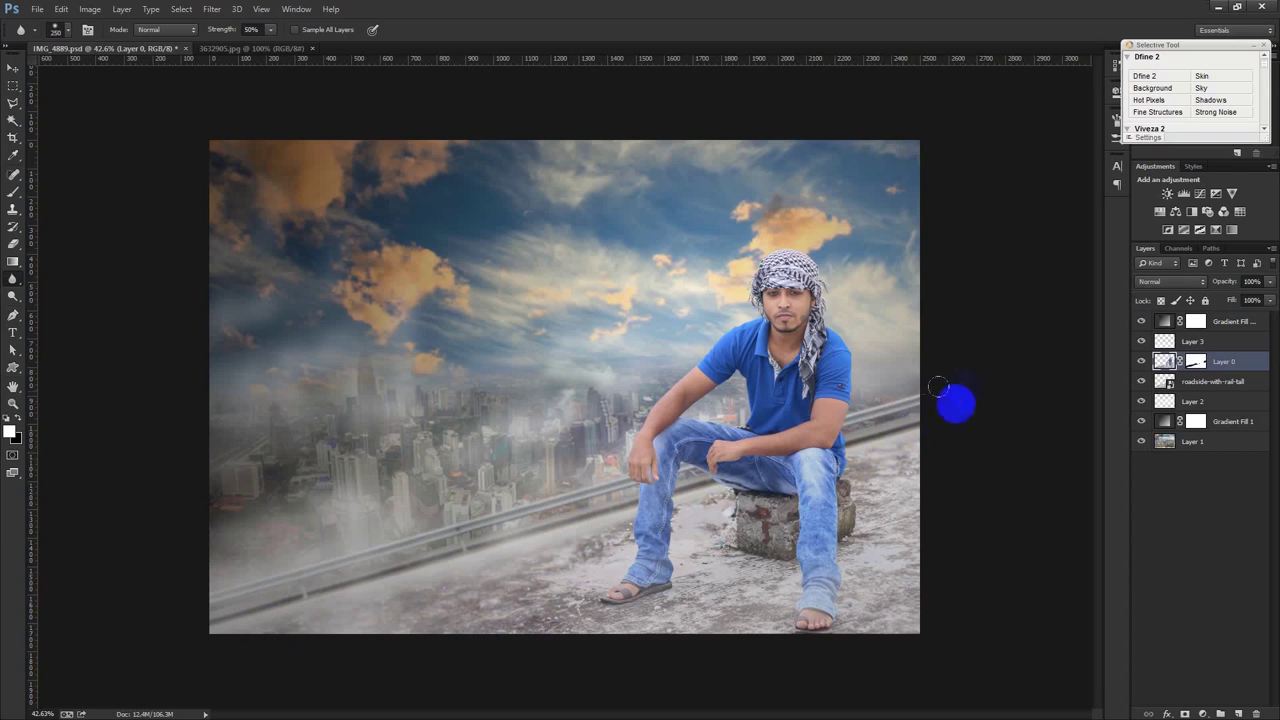
click(13, 67)
scroll(479, 201, up, 1)
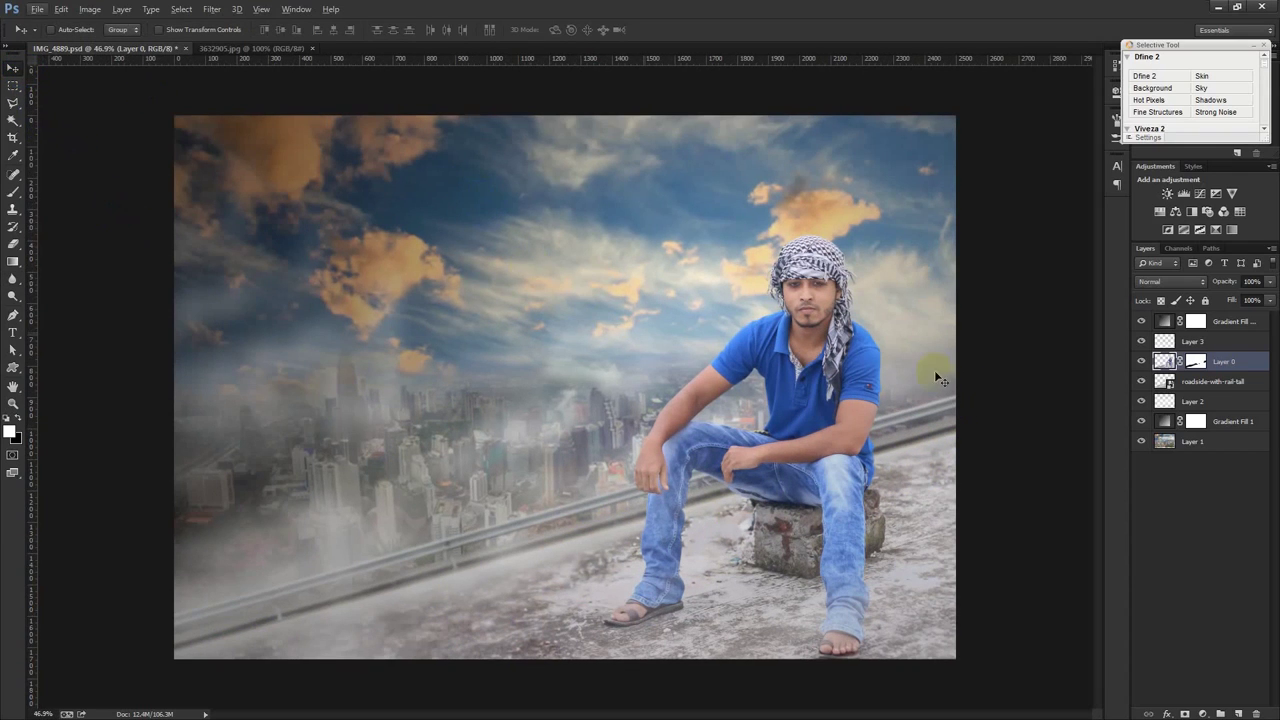
click(1230, 321)
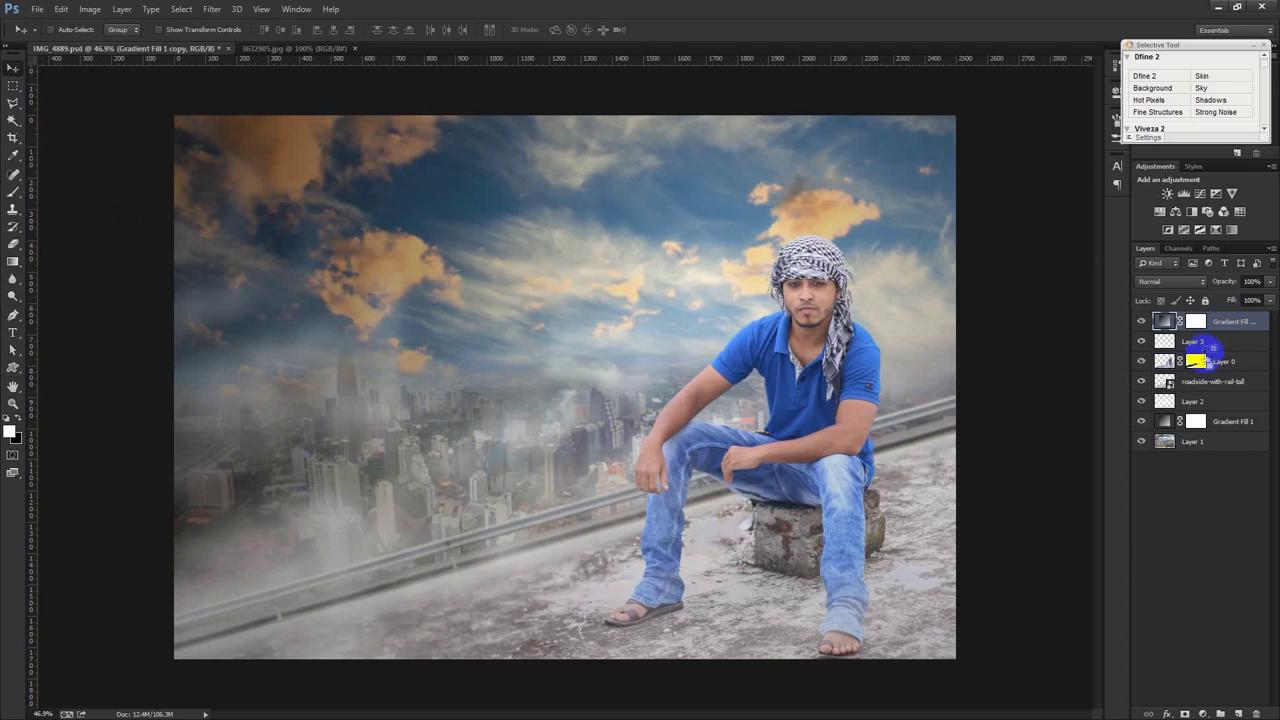
Stamp all visible layers into Layer 4, save the document, and open the Camera Raw Filter
key(ctrl+shift+alt+e)
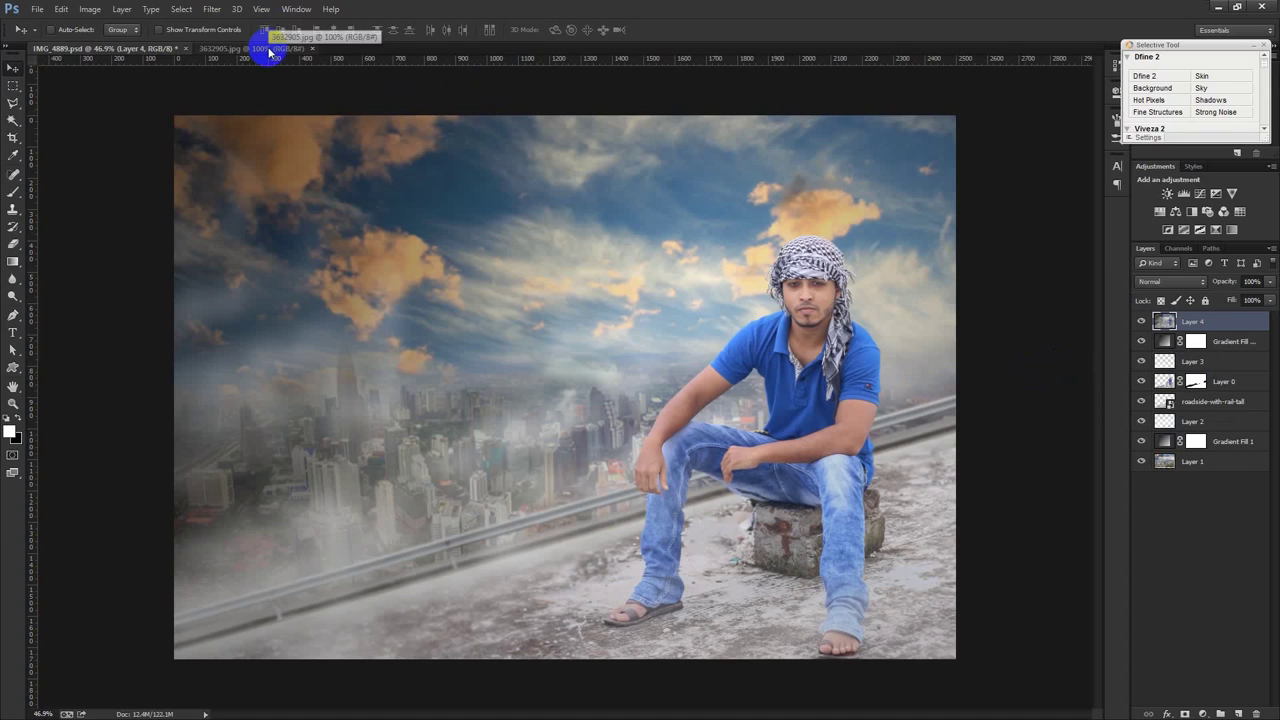
click(208, 9)
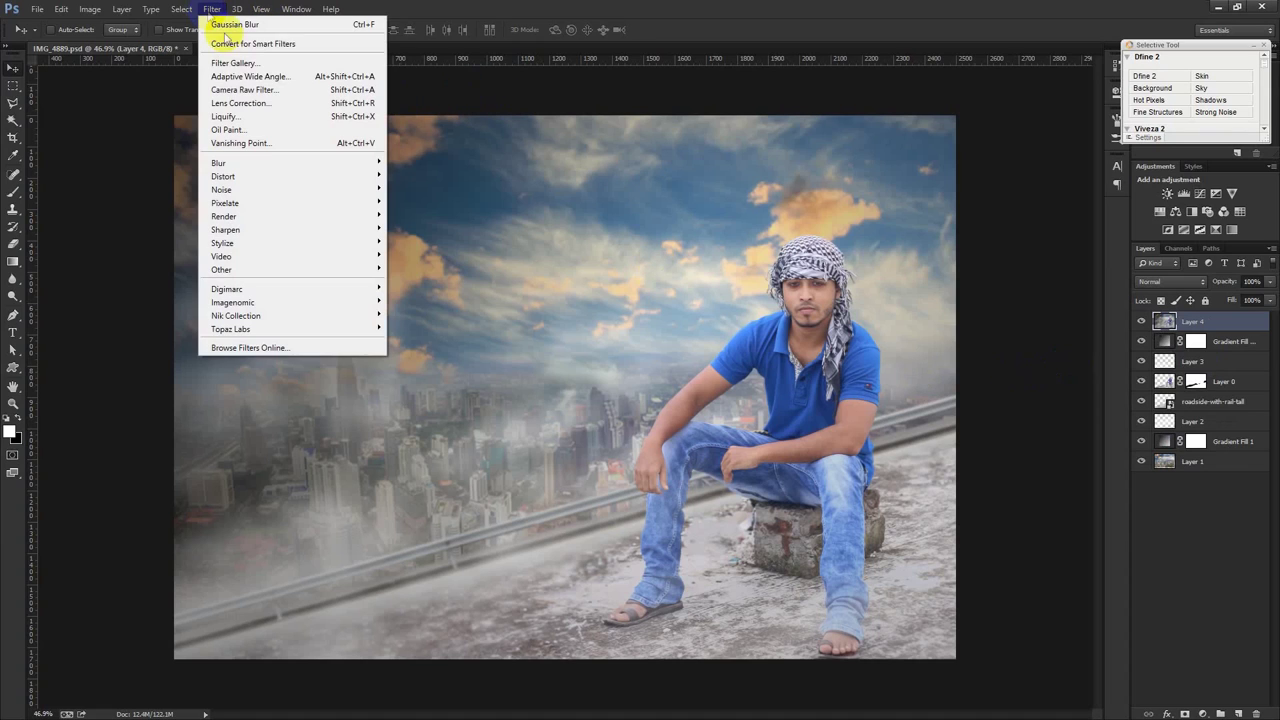
click(697, 165)
key(ctrl+s)
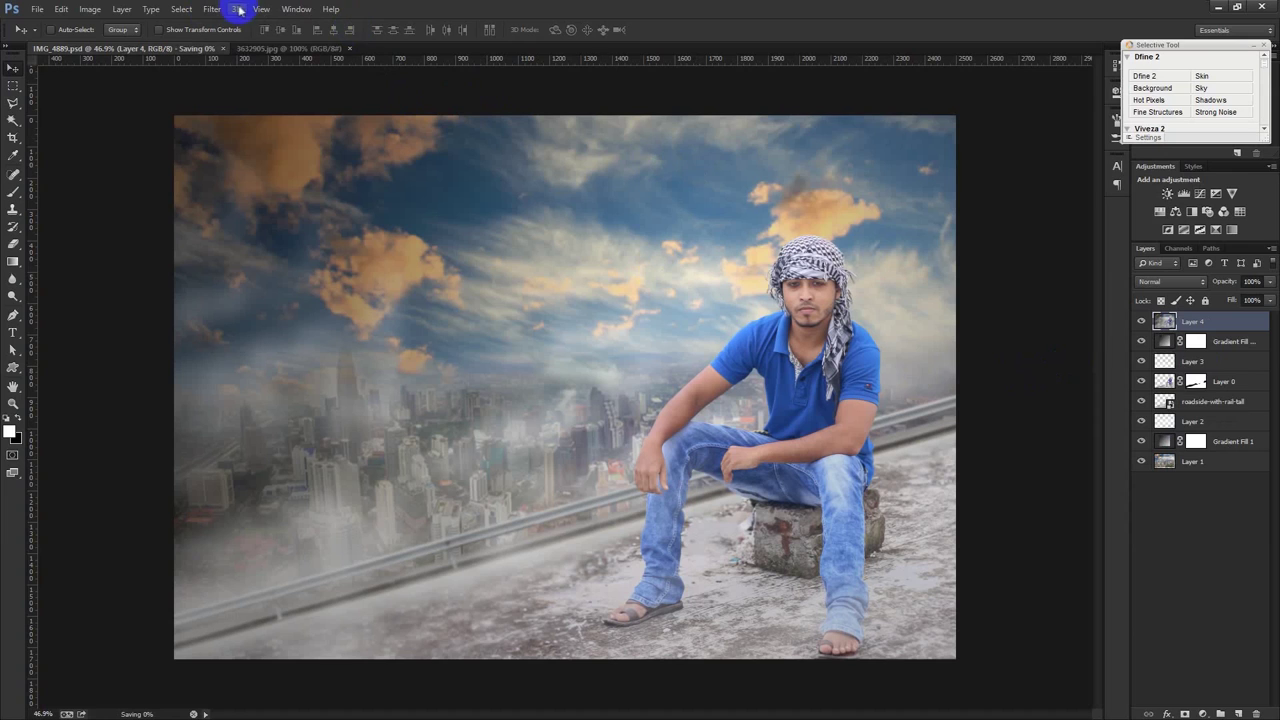
click(220, 9)
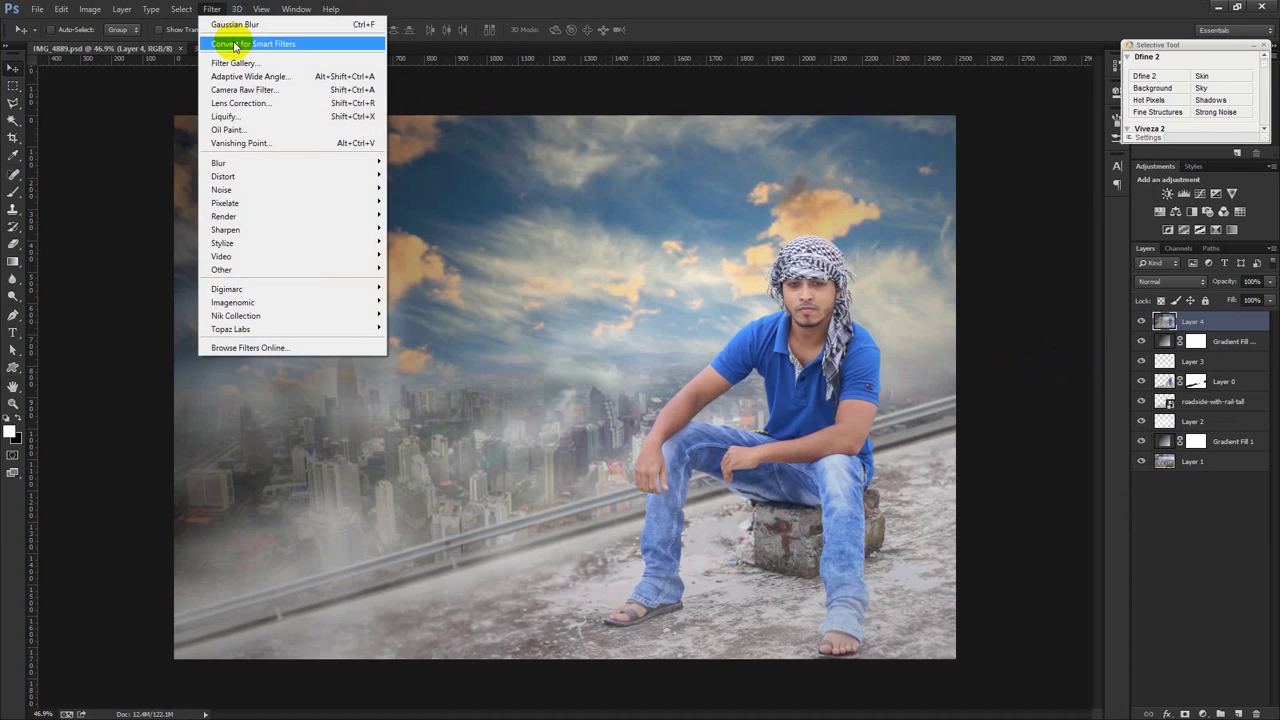
click(244, 89)
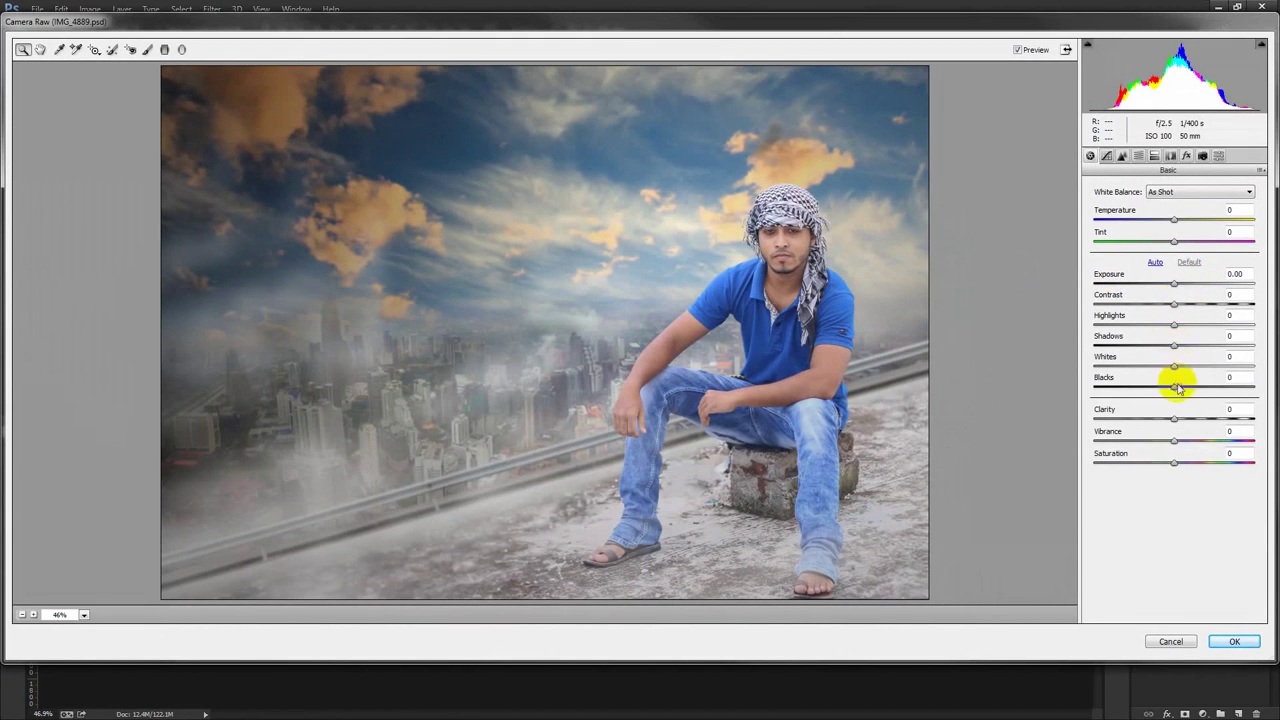
Raise Vibrance to +48, Shadows to +57, Whites to +40, and increase sharpening amount and detail
drag(1180, 443, 1202, 446)
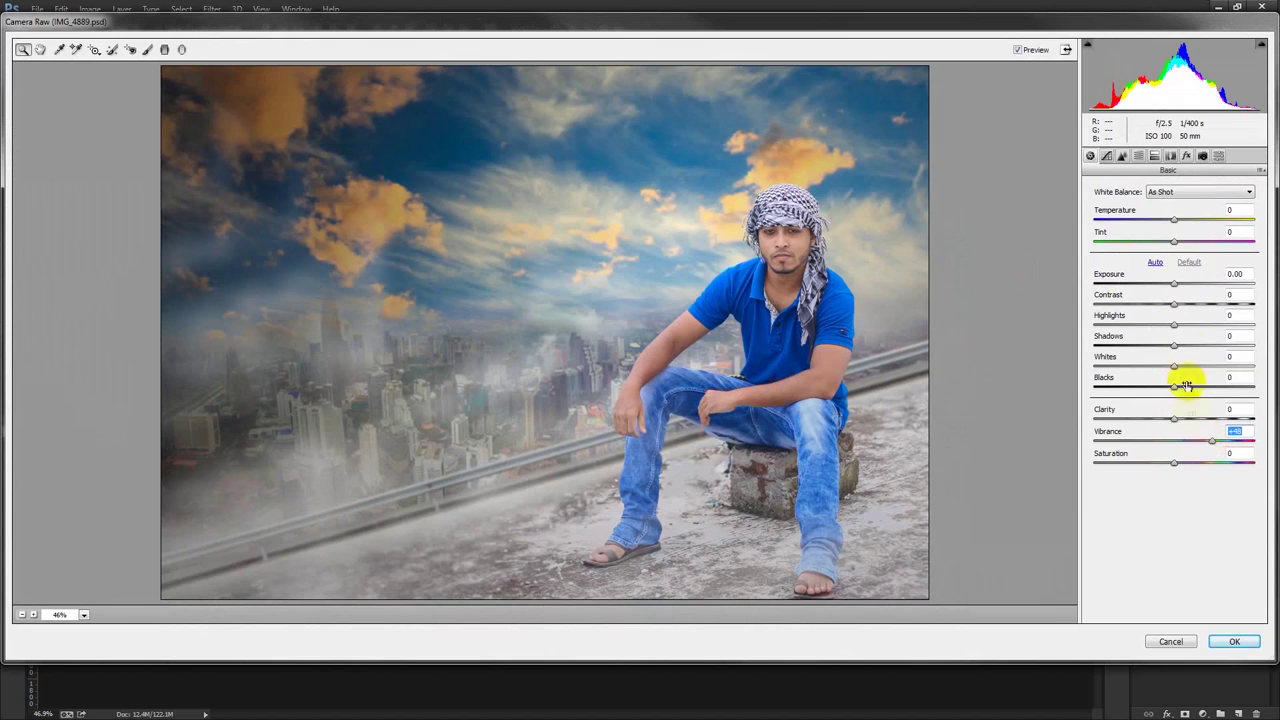
mouse_move(1177, 350)
mouse_down()
mouse_move(1223, 350)
mouse_move(1180, 326)
mouse_move(1141, 331)
mouse_move(1211, 331)
mouse_up()
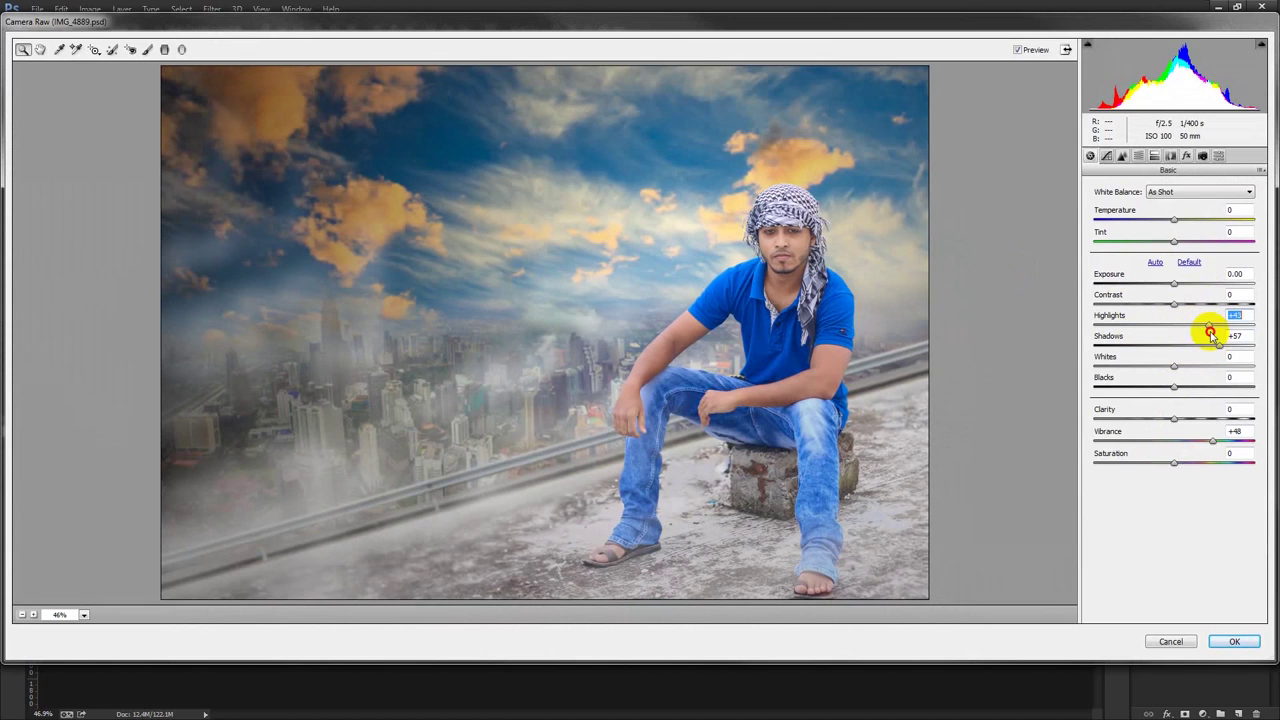
drag(1171, 363, 1203, 368)
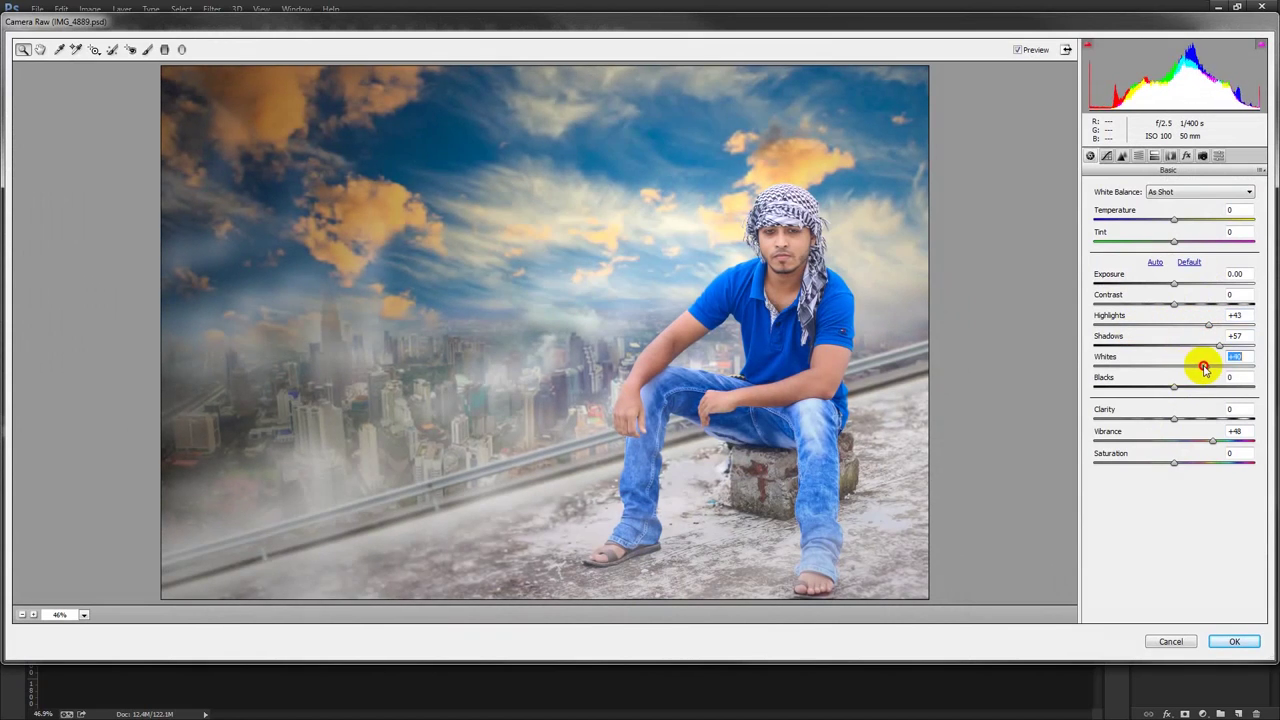
click(1106, 156)
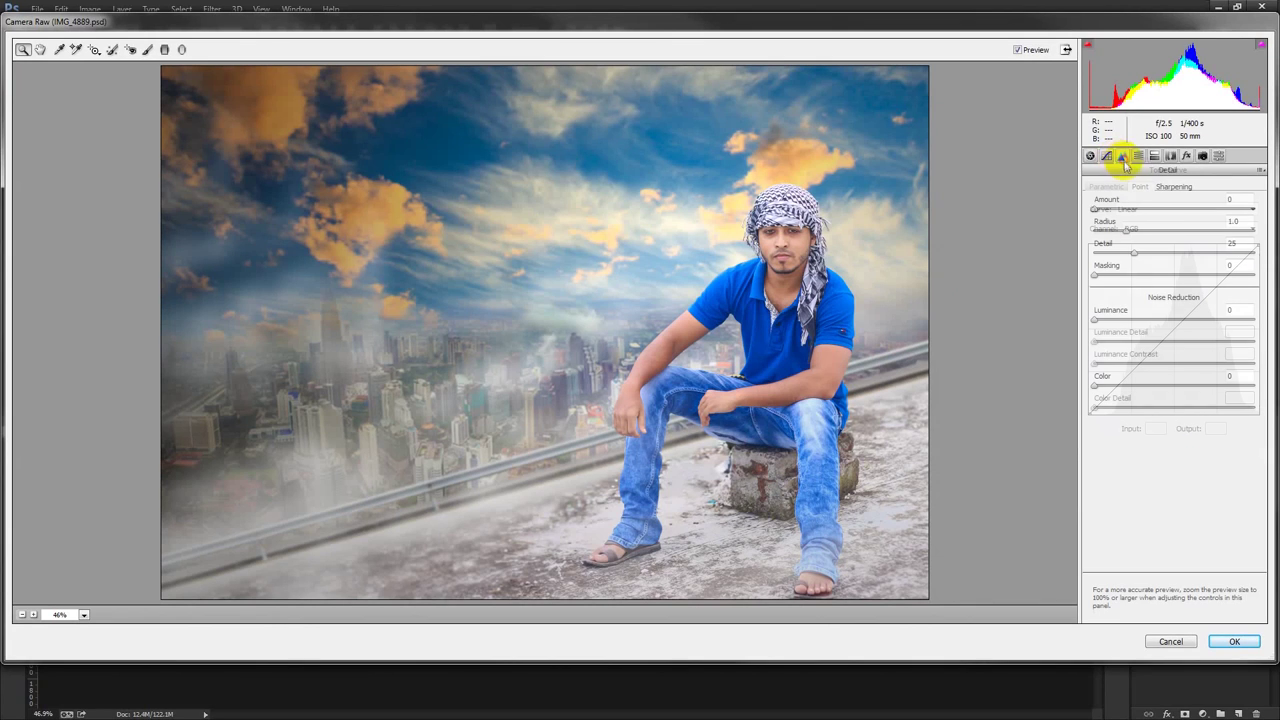
drag(1129, 209, 1147, 211)
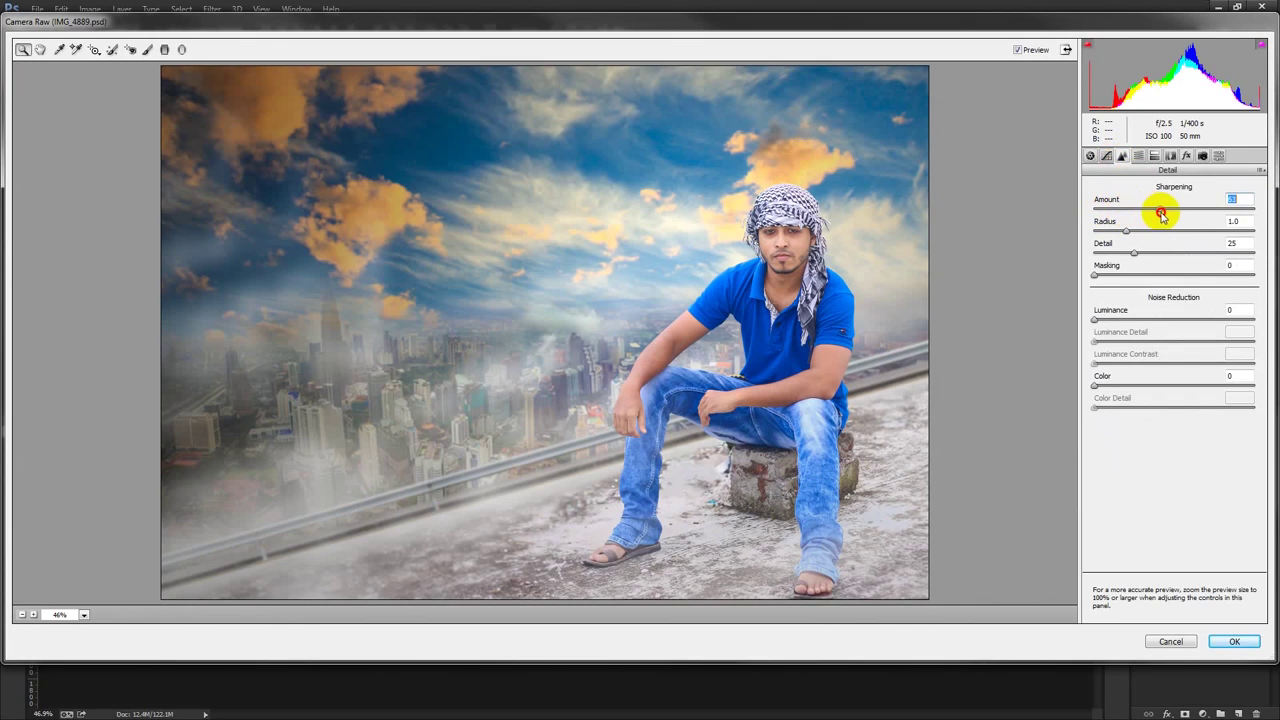
drag(1134, 252, 1176, 252)
Pull down the Blue tone curve's highlights and lift its dark end to warm the image
click(1106, 156)
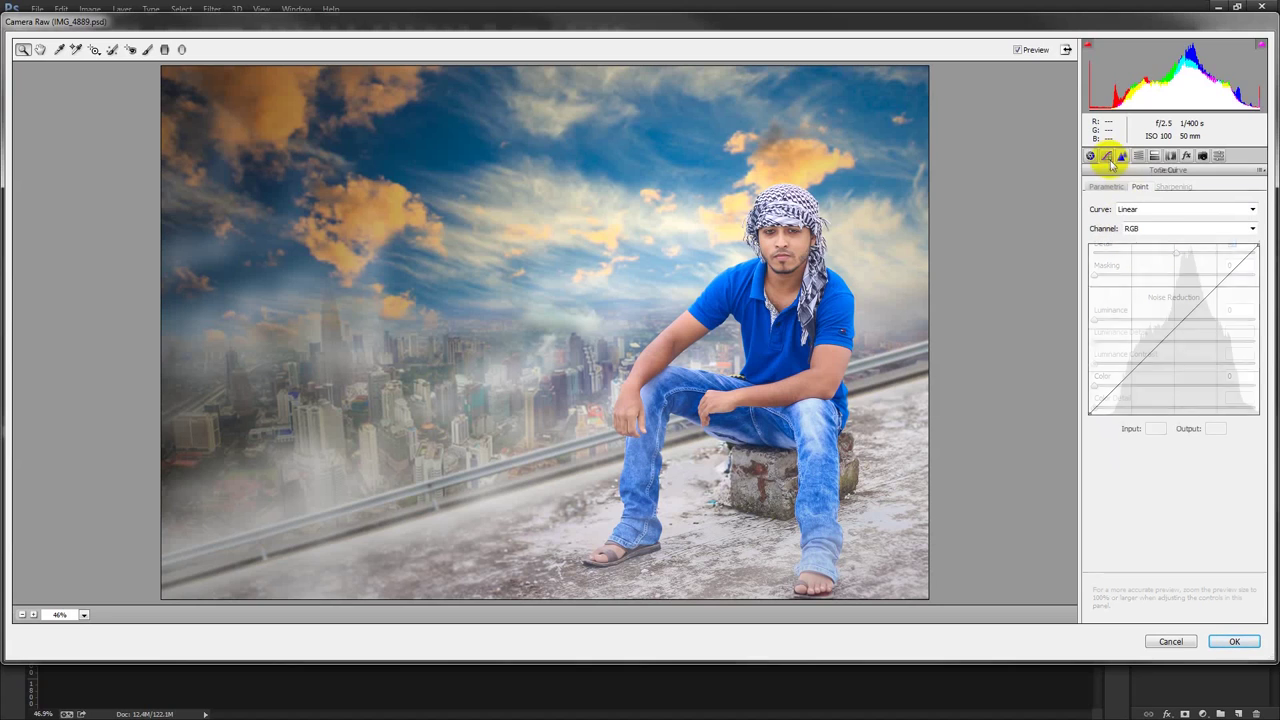
click(1250, 229)
click(1130, 274)
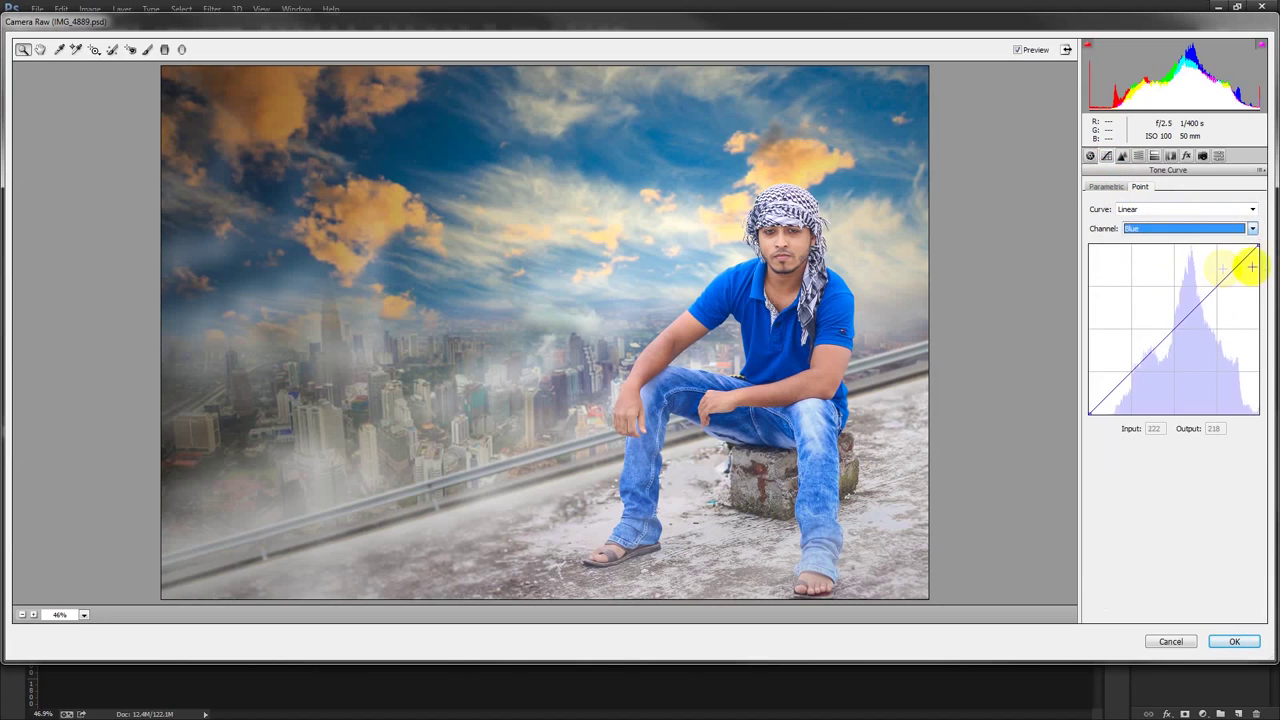
drag(1258, 244, 1268, 268)
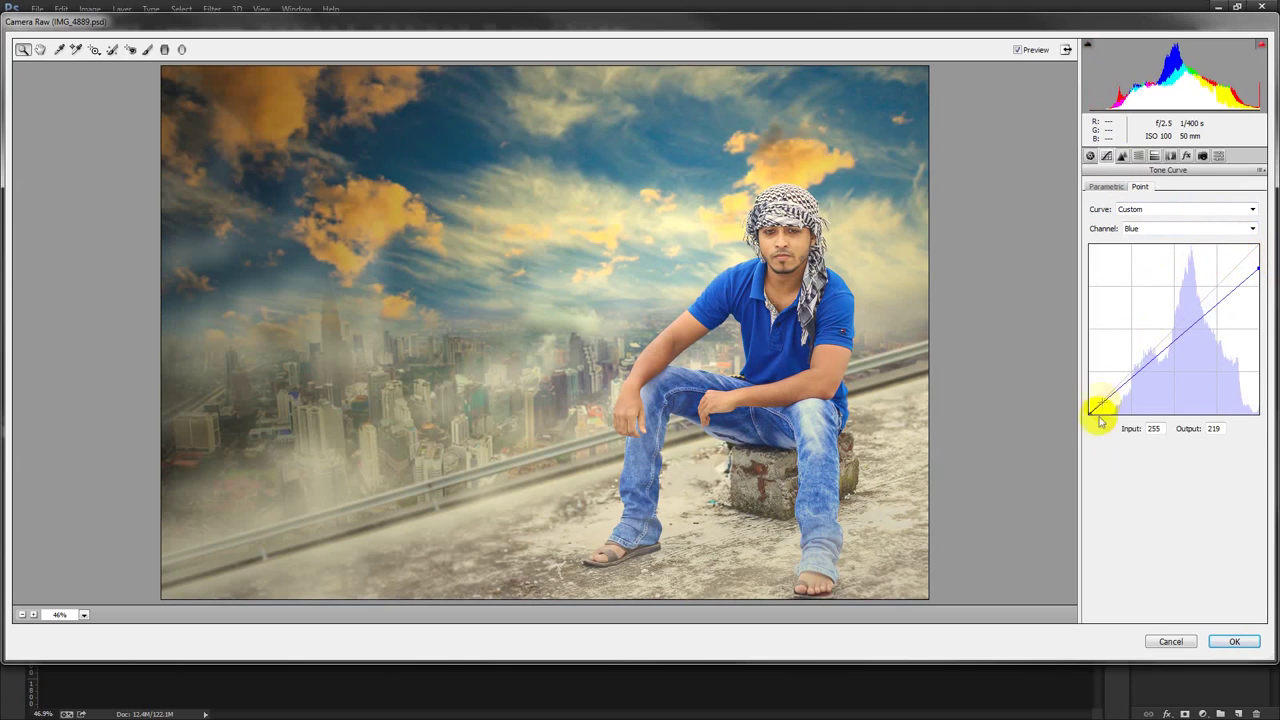
mouse_move(1089, 411)
mouse_down()
mouse_move(1071, 408)
mouse_move(1053, 450)
mouse_up()
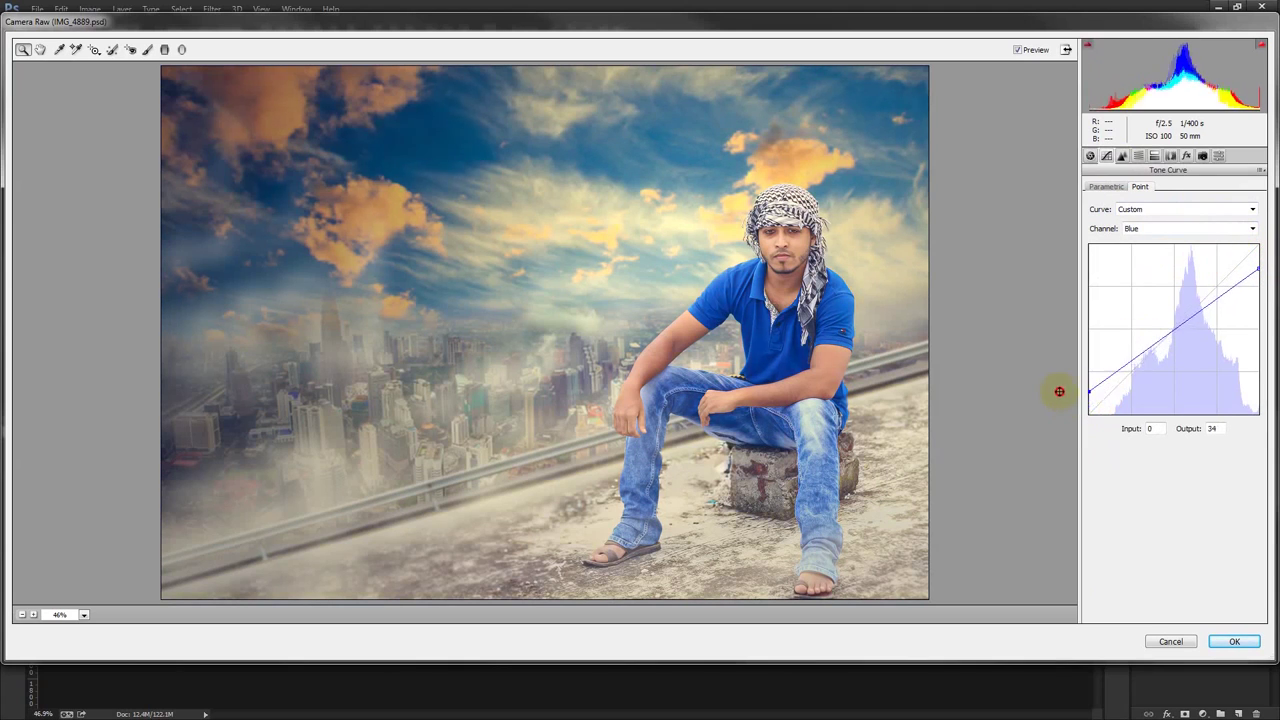
click(1143, 229)
click(1140, 262)
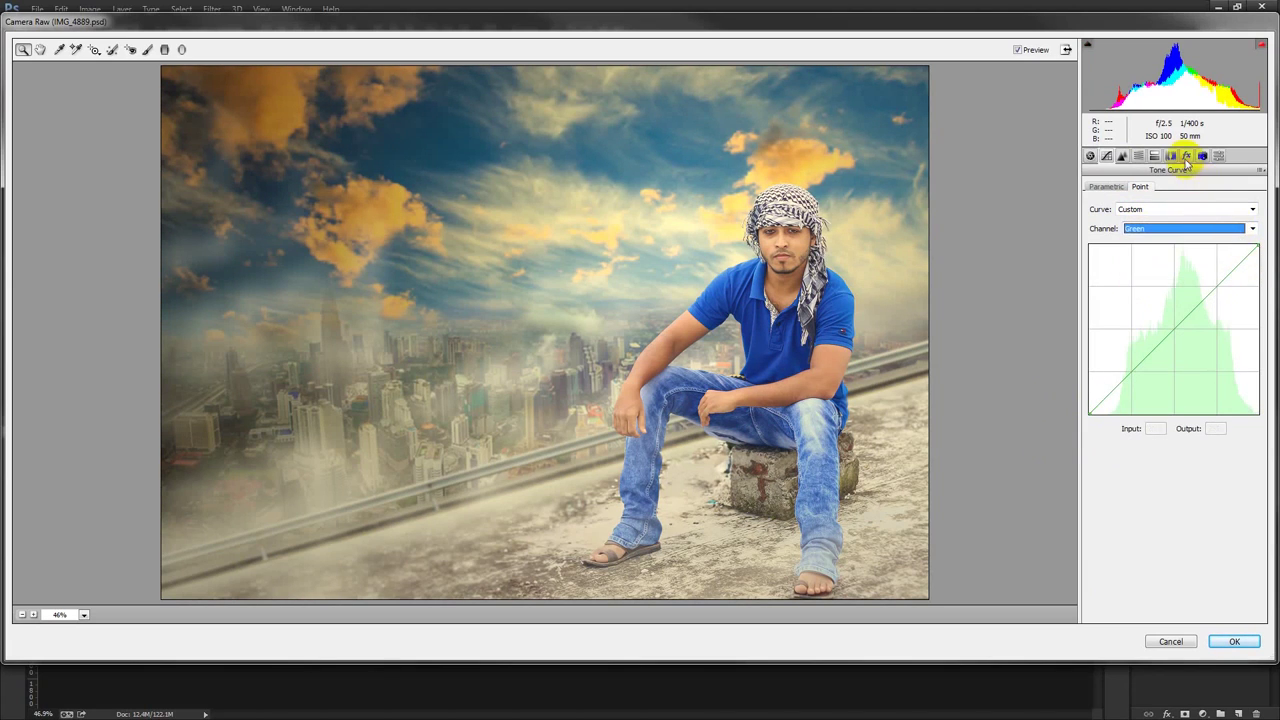
Add a dark vignette, raise Contrast to +27, deepen the Blacks, and apply the grade
click(1186, 155)
drag(1173, 328, 1162, 330)
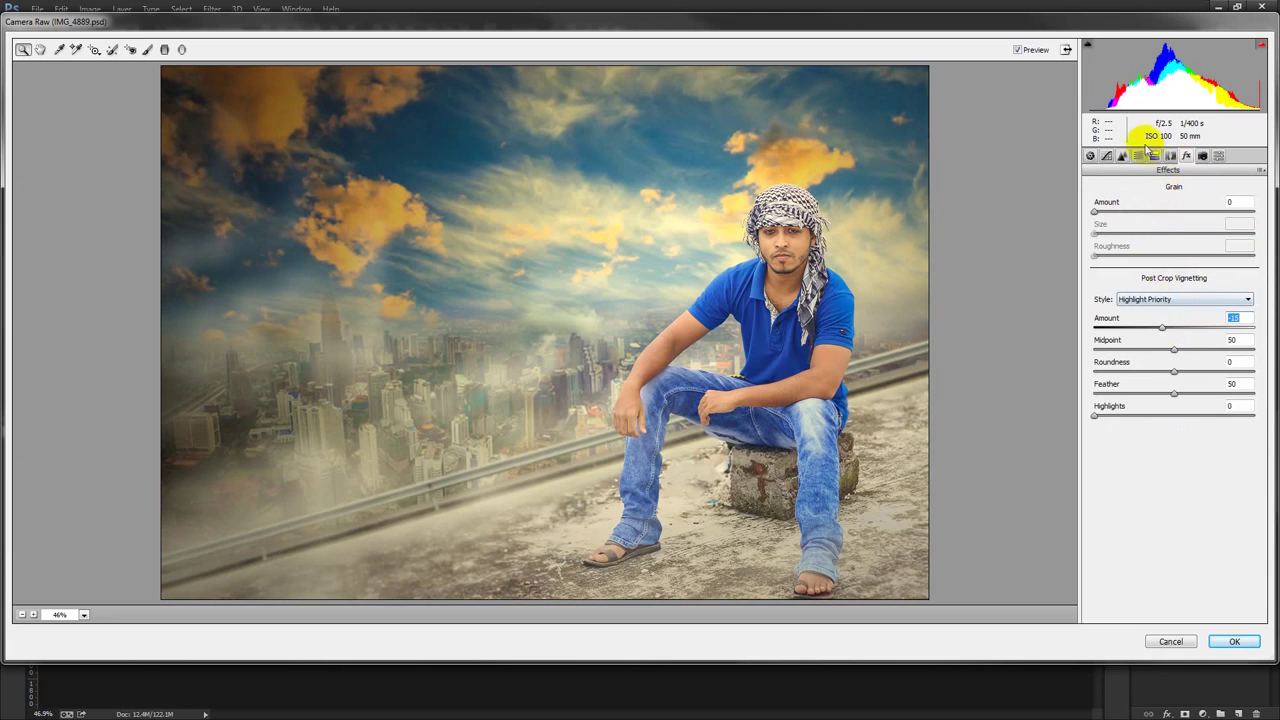
click(1106, 156)
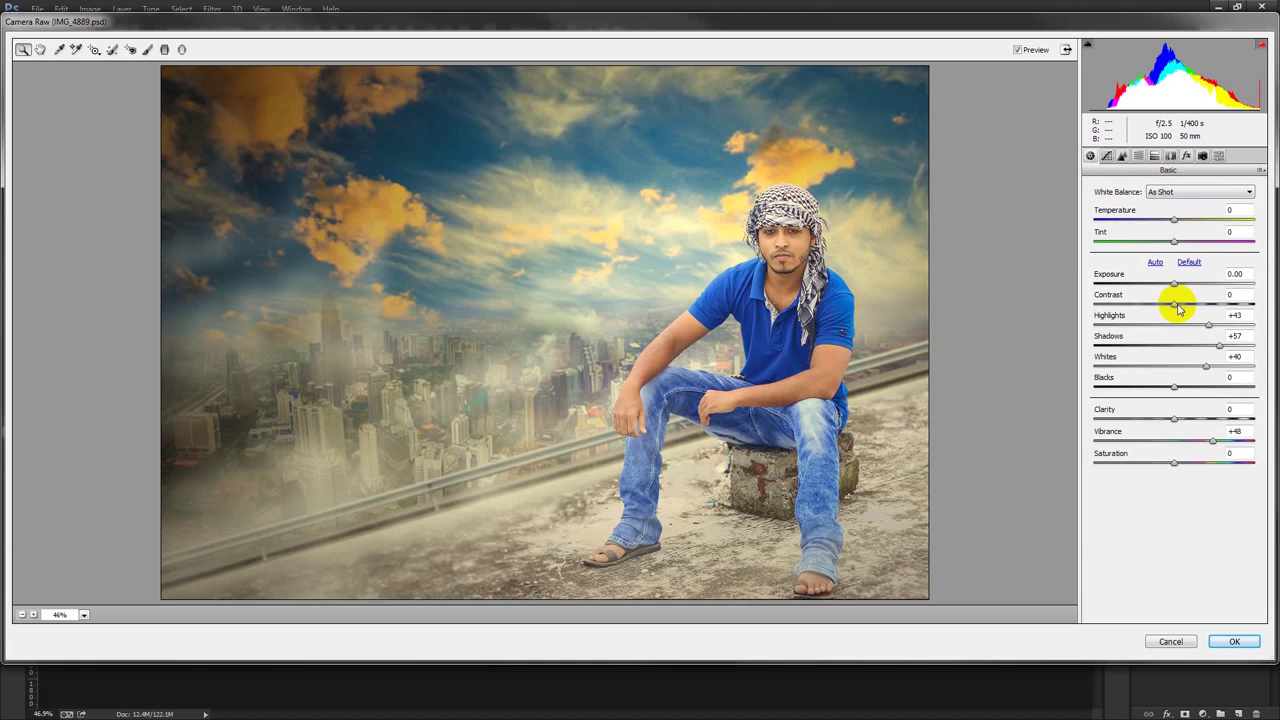
drag(1178, 309, 1199, 310)
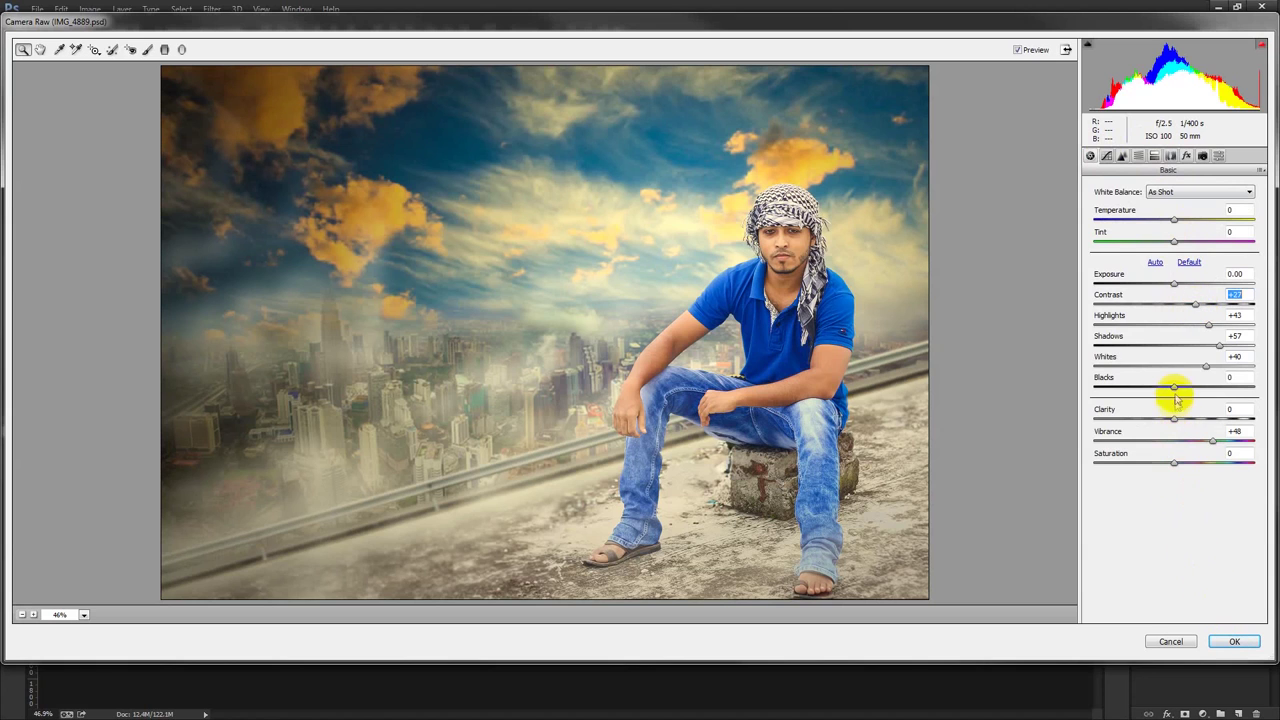
mouse_move(1176, 392)
mouse_down()
mouse_move(1160, 393)
mouse_move(1208, 394)
mouse_move(1179, 391)
mouse_up()
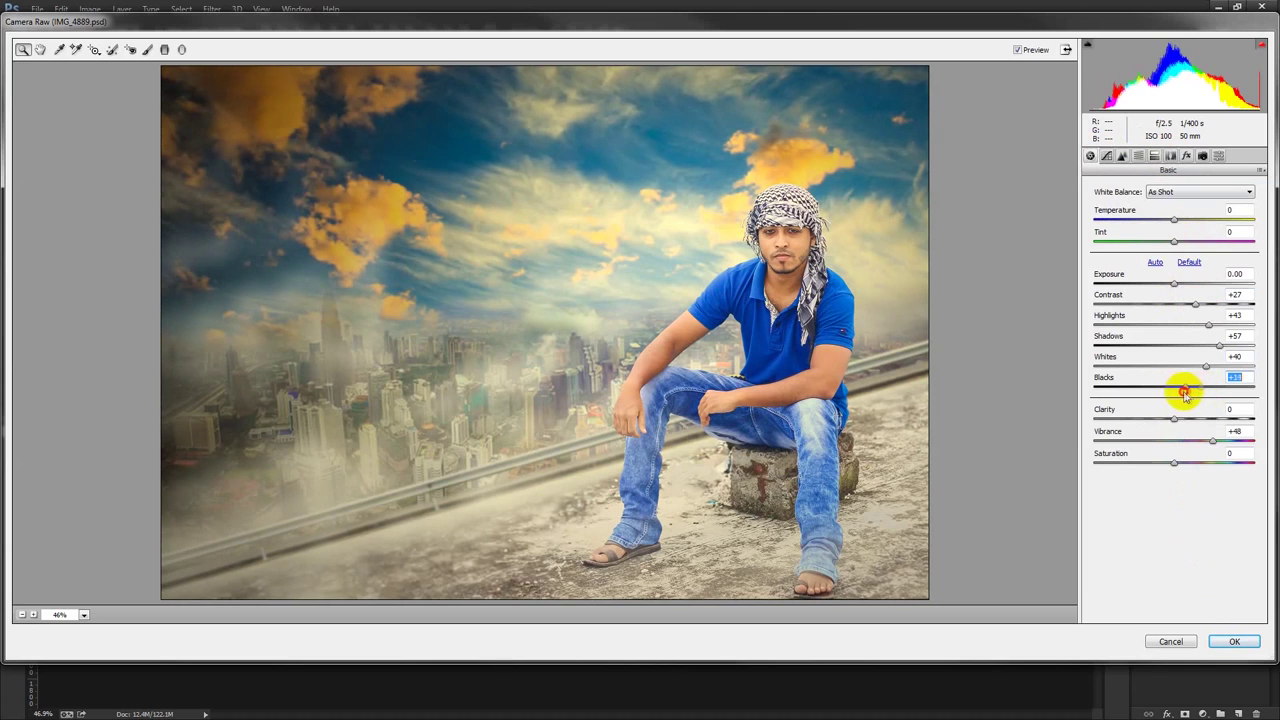
click(1235, 645)
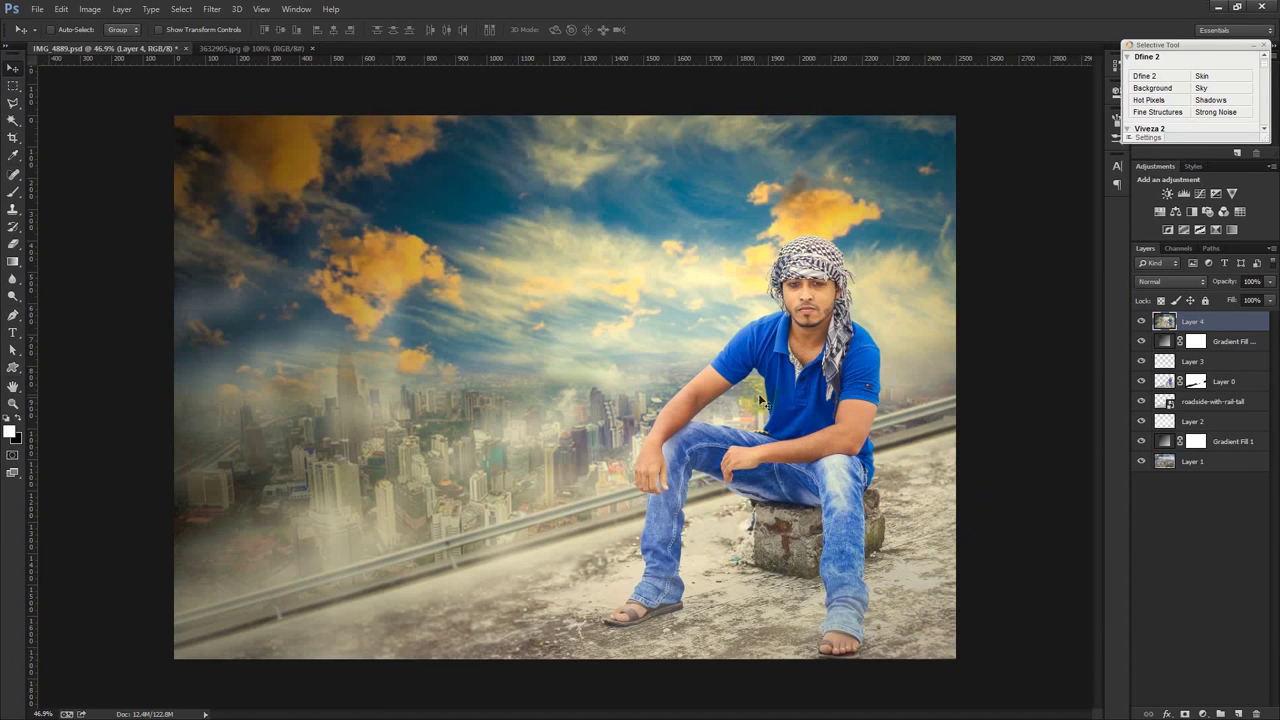
Select the Blur tool, resize its brush, and dismiss the memory error
click(968, 404)
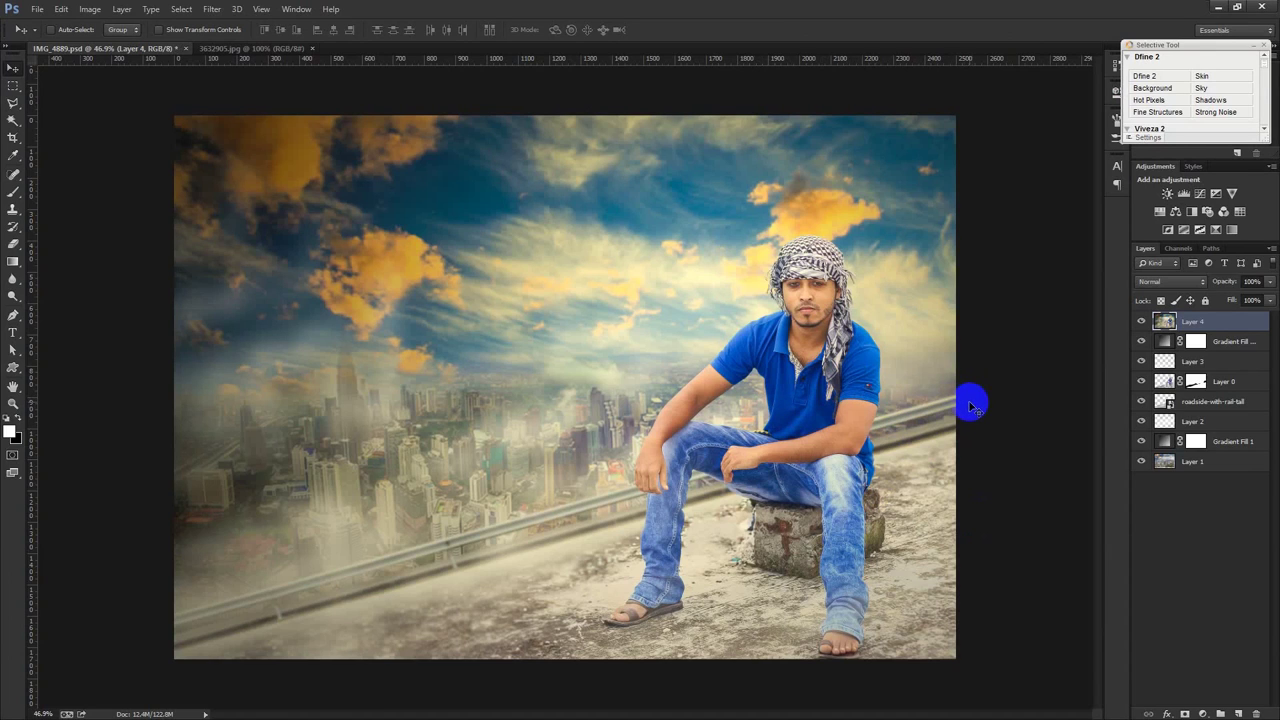
click(12, 278)
click(66, 278)
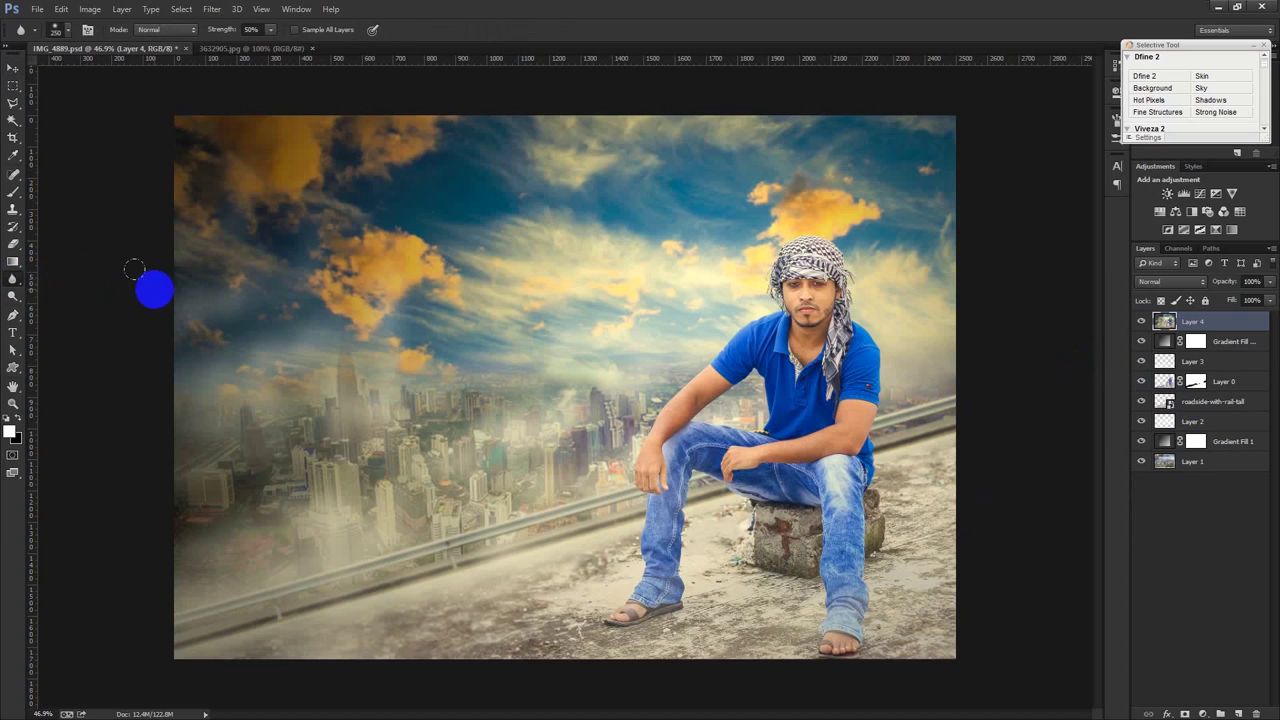
key(bracketright)
click(290, 452)
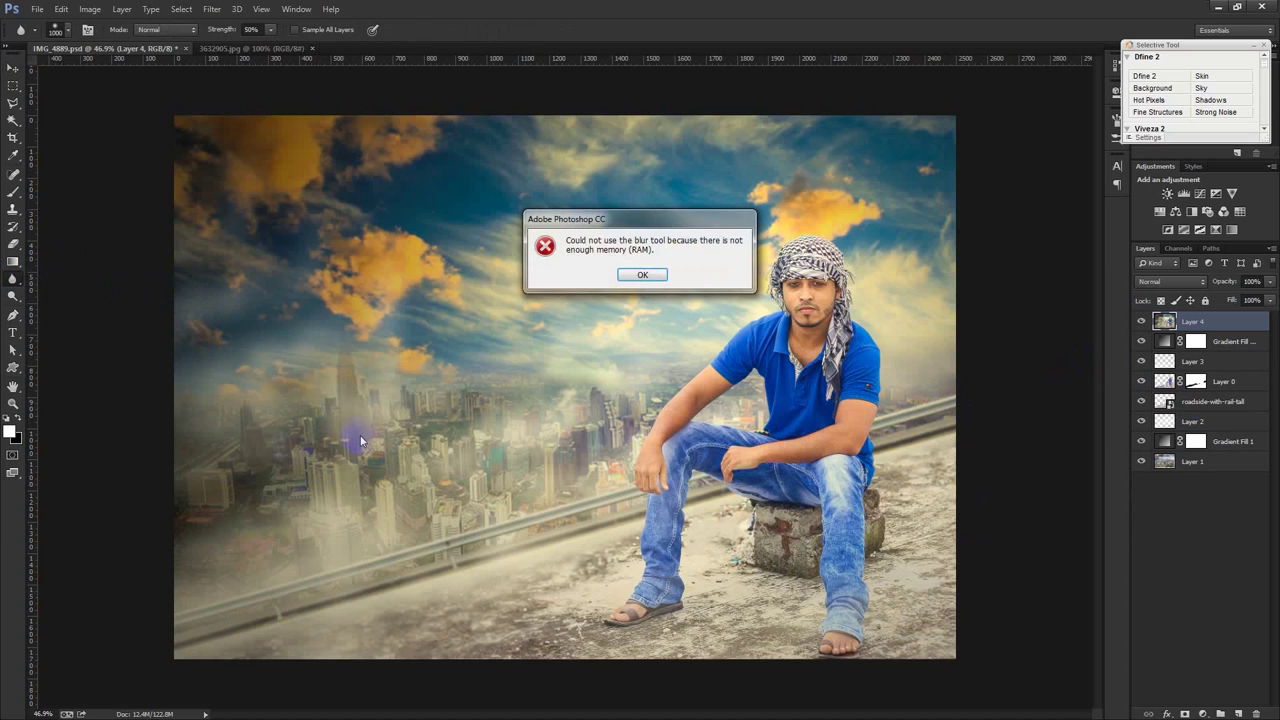
click(642, 275)
click(447, 469)
click(640, 275)
key(bracketleft)
click(497, 437)
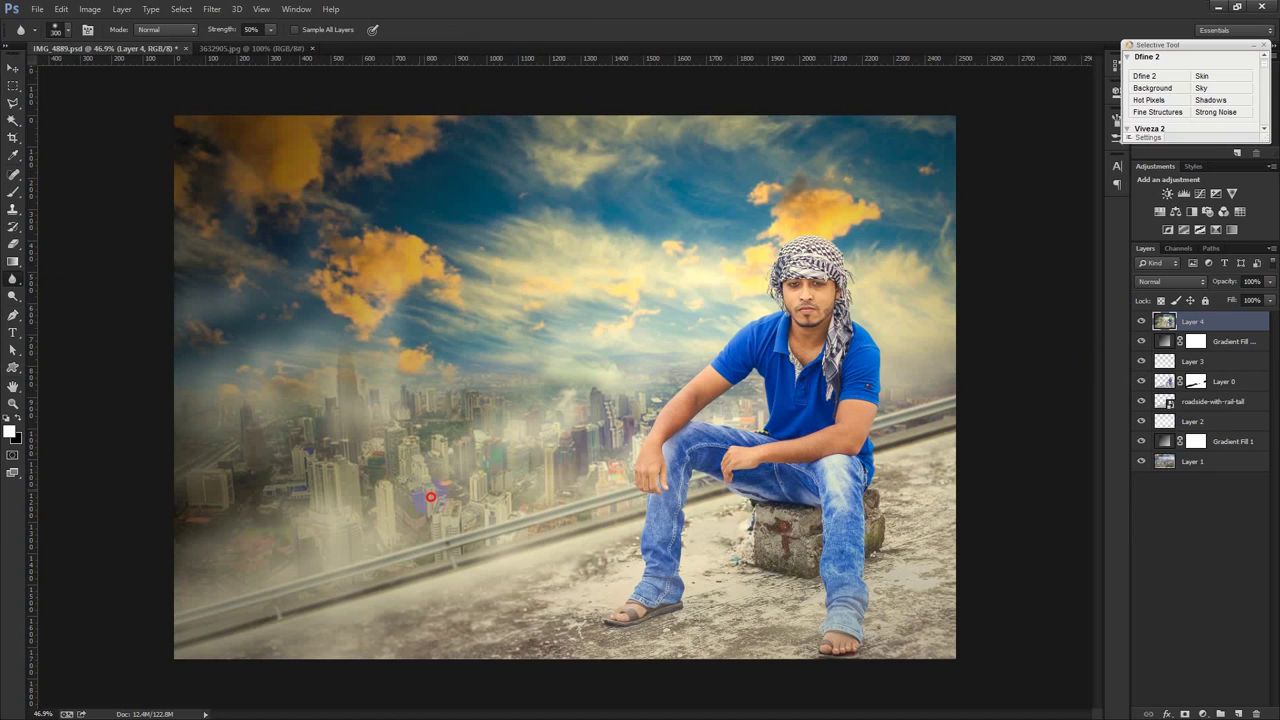
Blur down the city's left edge and across the skyline, then place the firework image over the man
click(186, 491)
click(205, 421)
click(239, 403)
click(244, 468)
click(219, 523)
click(187, 541)
drag(644, 383, 676, 371)
click(13, 68)
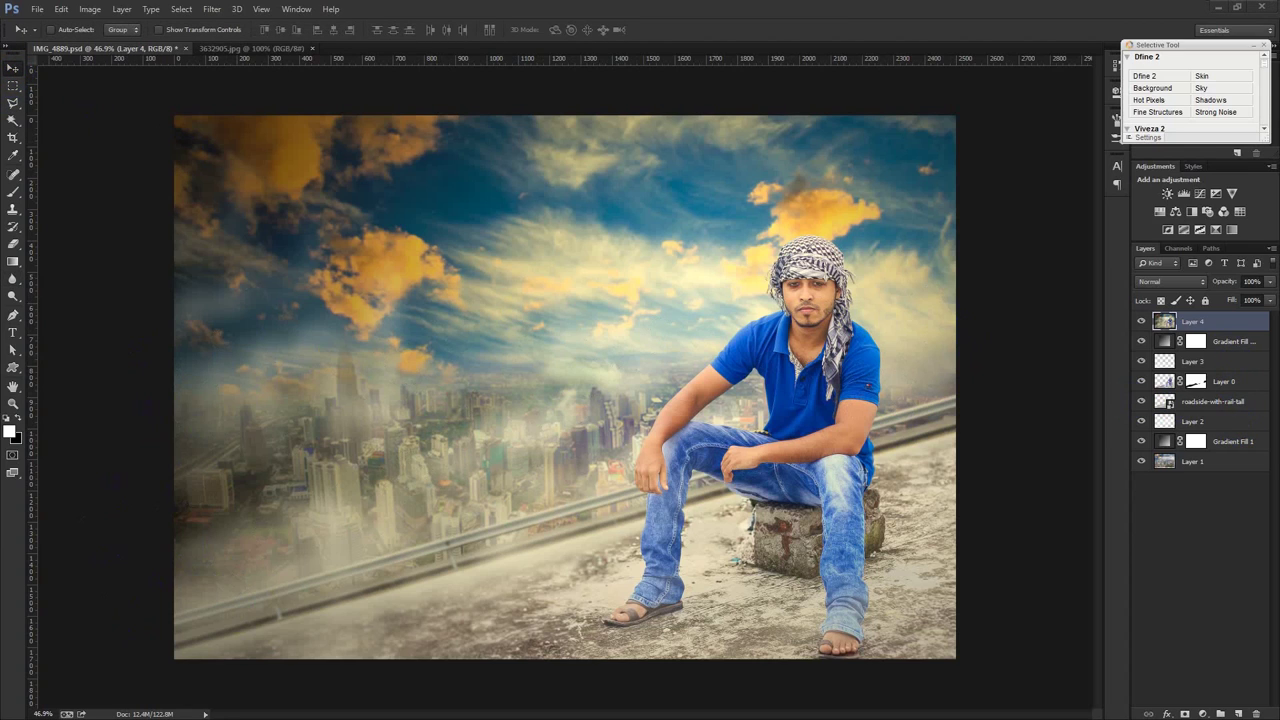
mouse_move(1117, 459)
mouse_down()
mouse_move(765, 415)
mouse_move(934, 341)
mouse_up()
Set the firework layer to Screen blend, commit its placement, and apply a Gaussian Blur
click(1145, 283)
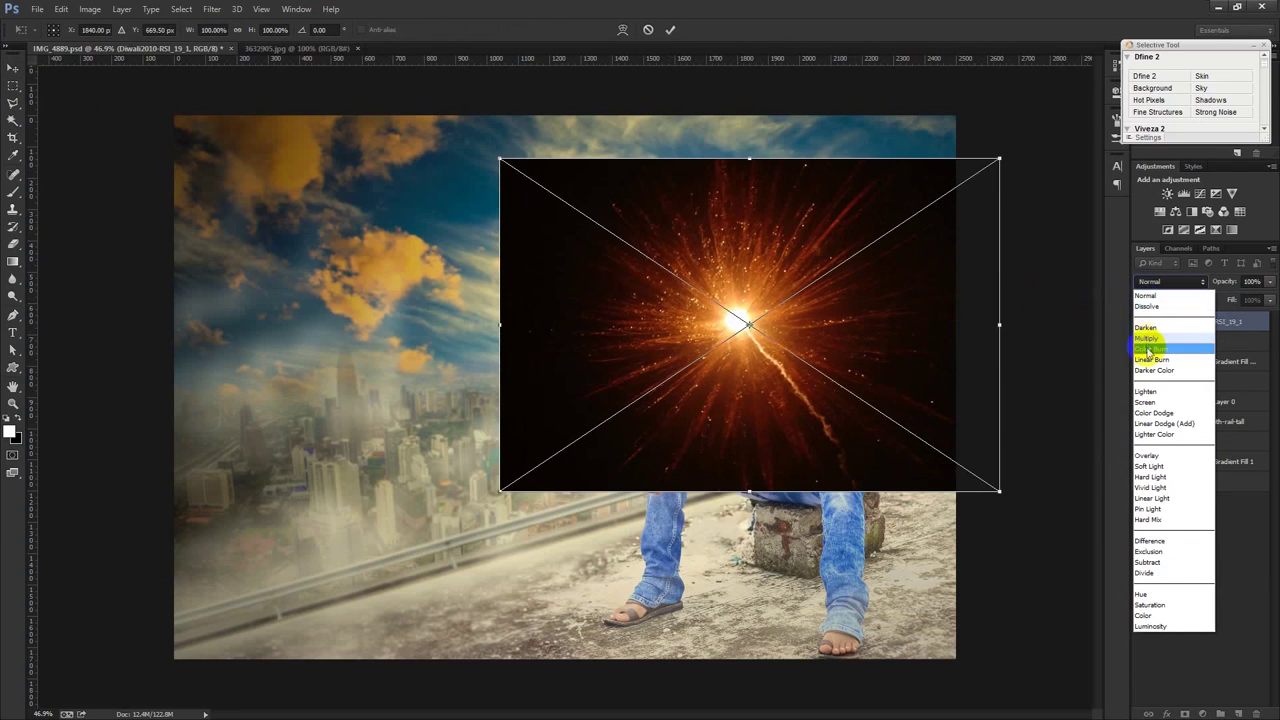
click(1147, 402)
drag(868, 330, 861, 320)
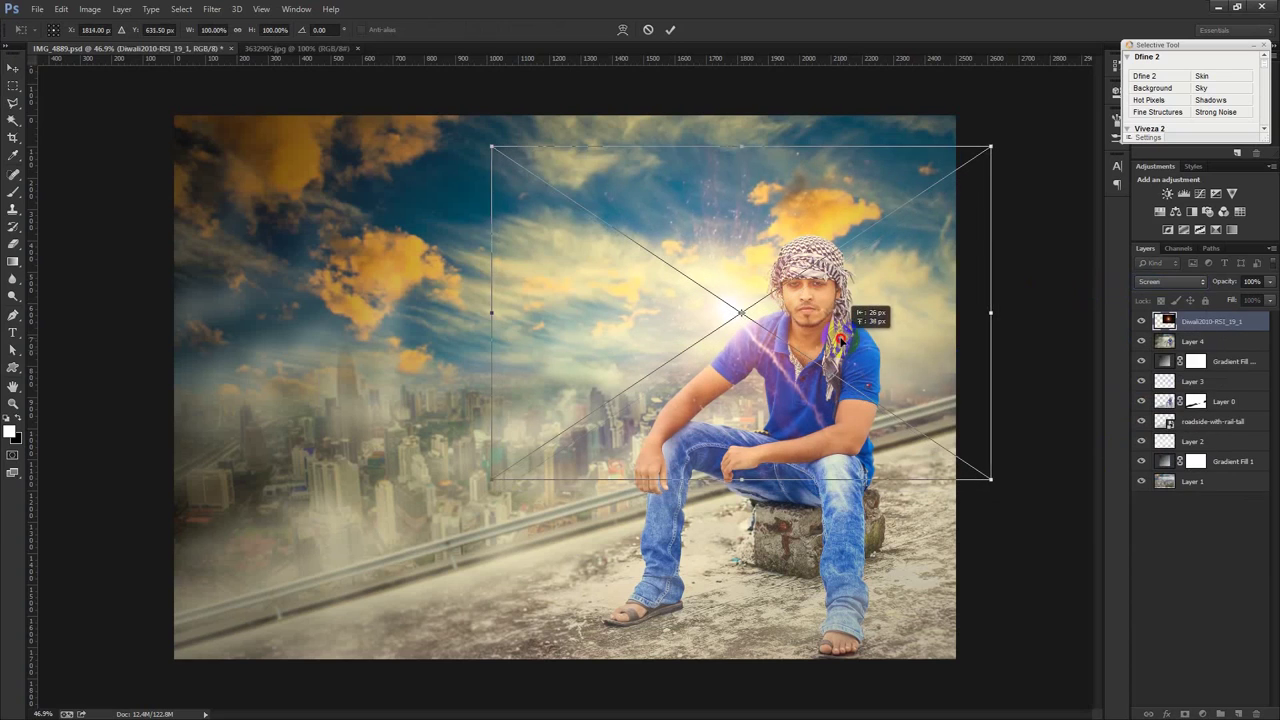
click(670, 30)
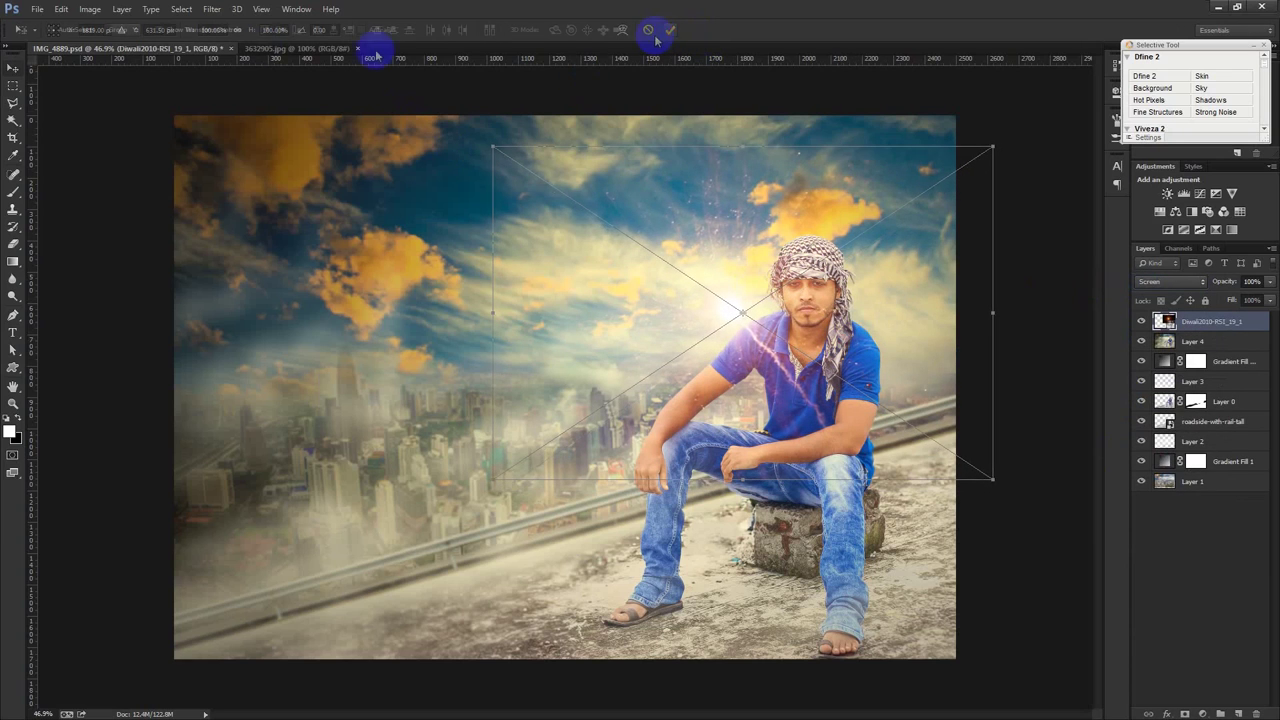
click(212, 9)
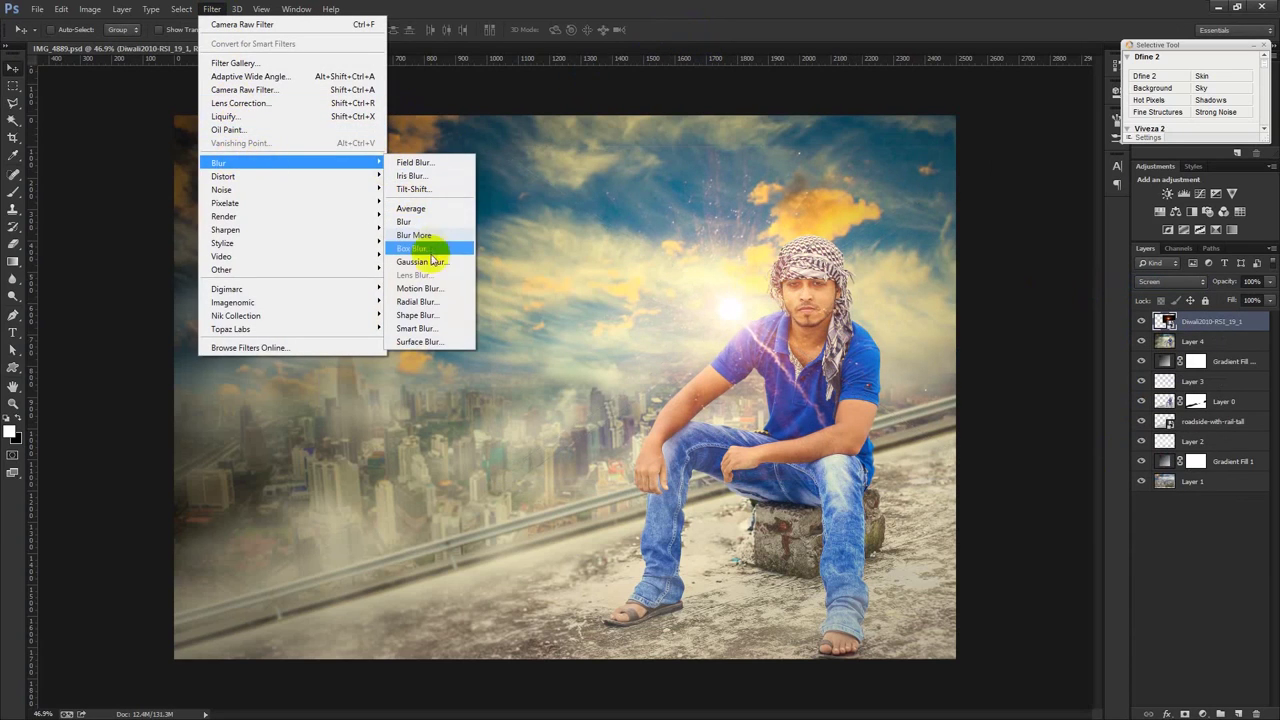
mouse_move(220, 163)
click(420, 253)
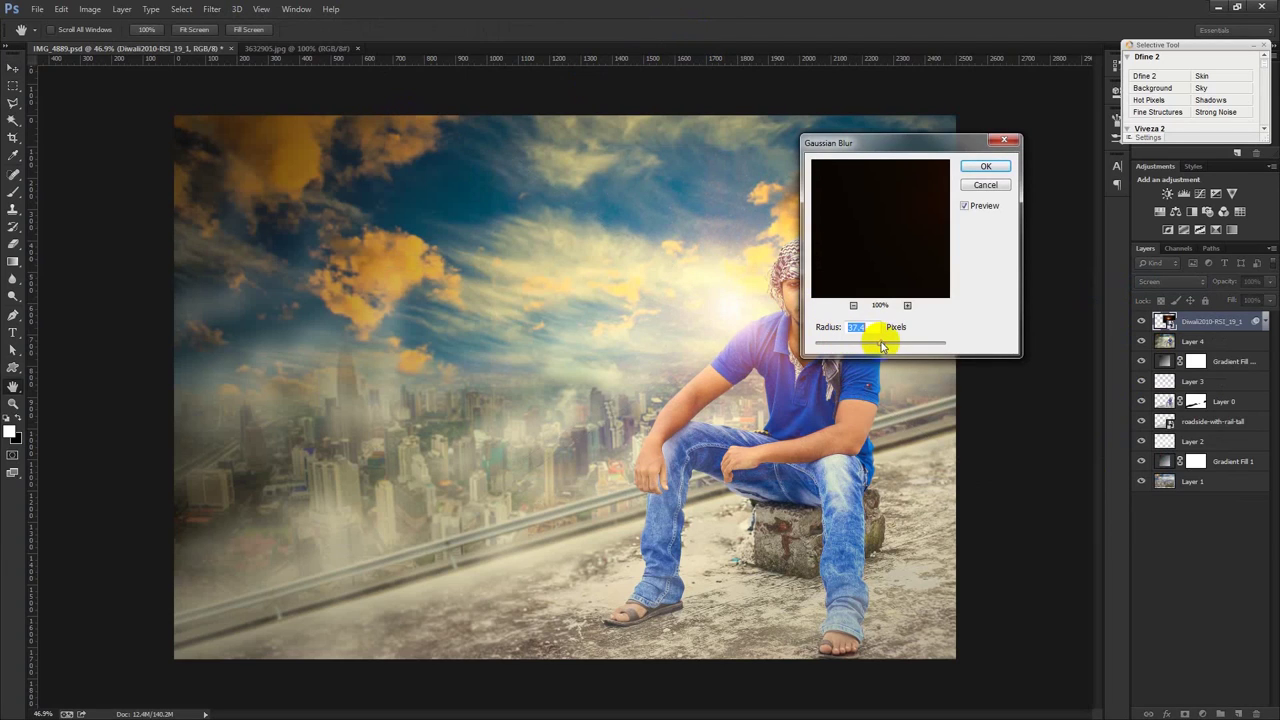
click(985, 166)
Move the glow into the sky beside the clouds and rasterize the layer
mouse_move(851, 417)
mouse_down()
mouse_move(851, 259)
mouse_move(863, 302)
mouse_move(1008, 310)
mouse_up()
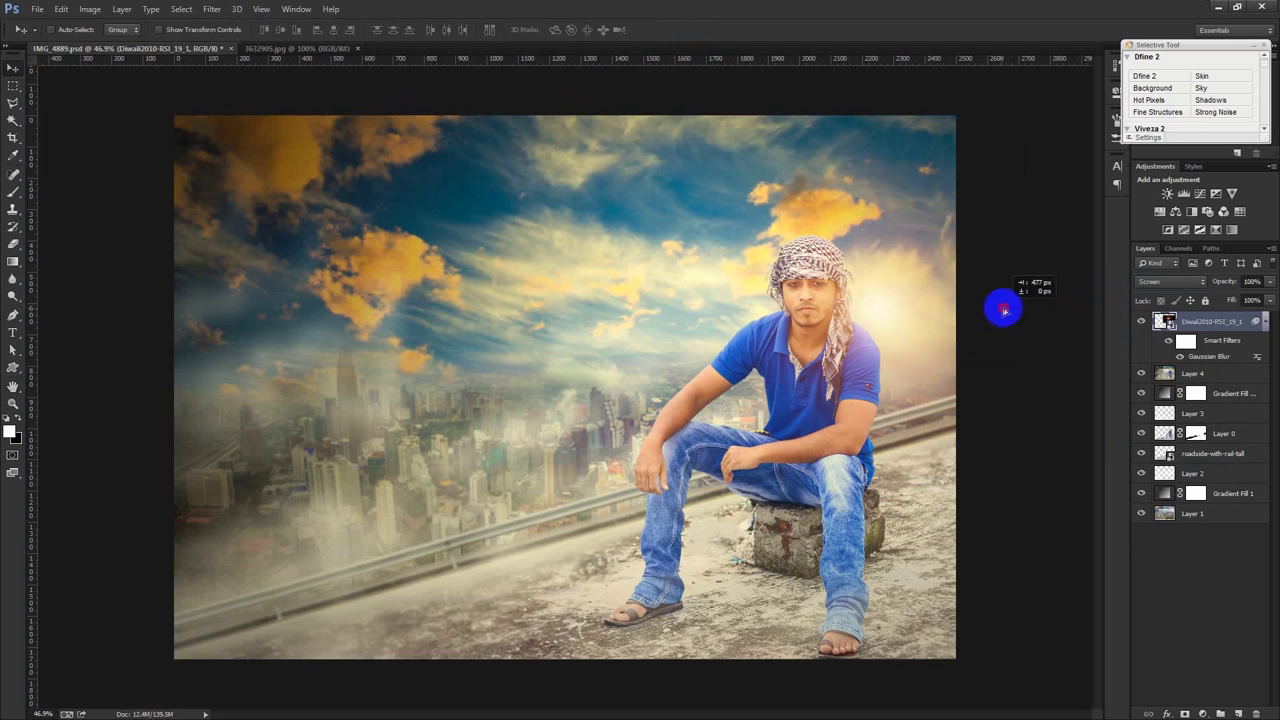
mouse_move(1008, 310)
mouse_down()
mouse_move(785, 266)
mouse_move(857, 349)
mouse_move(979, 306)
mouse_up()
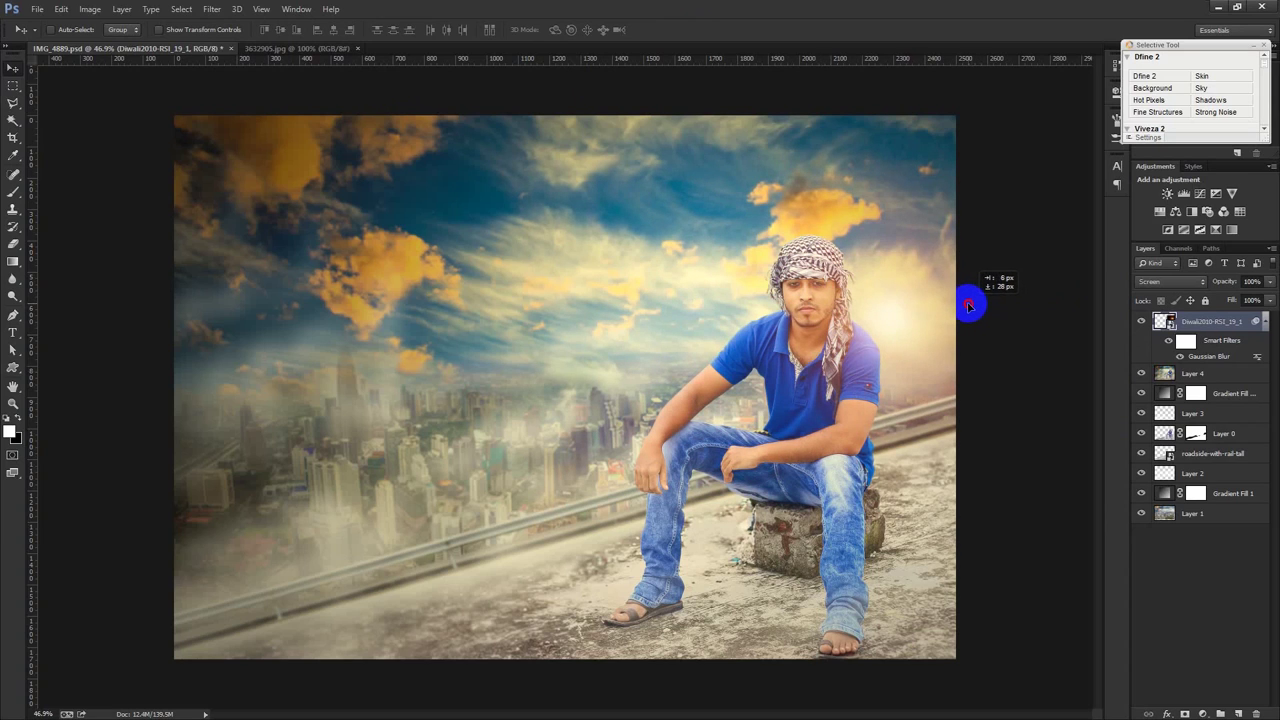
mouse_move(968, 306)
mouse_down()
mouse_move(551, 354)
mouse_move(490, 308)
mouse_move(683, 326)
mouse_up()
right_click(1237, 322)
right_click(1195, 322)
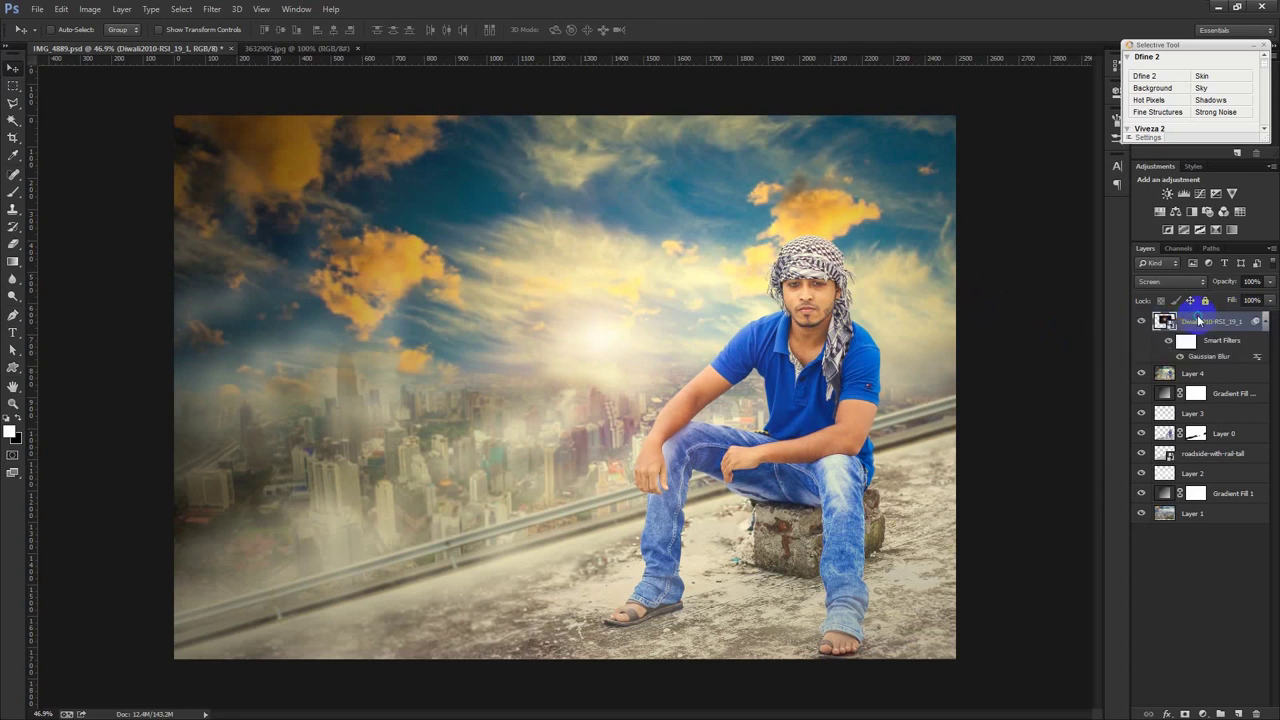
click(1053, 321)
Brighten the glow with Levels and shift its hue slightly with Hue/Saturation
click(89, 9)
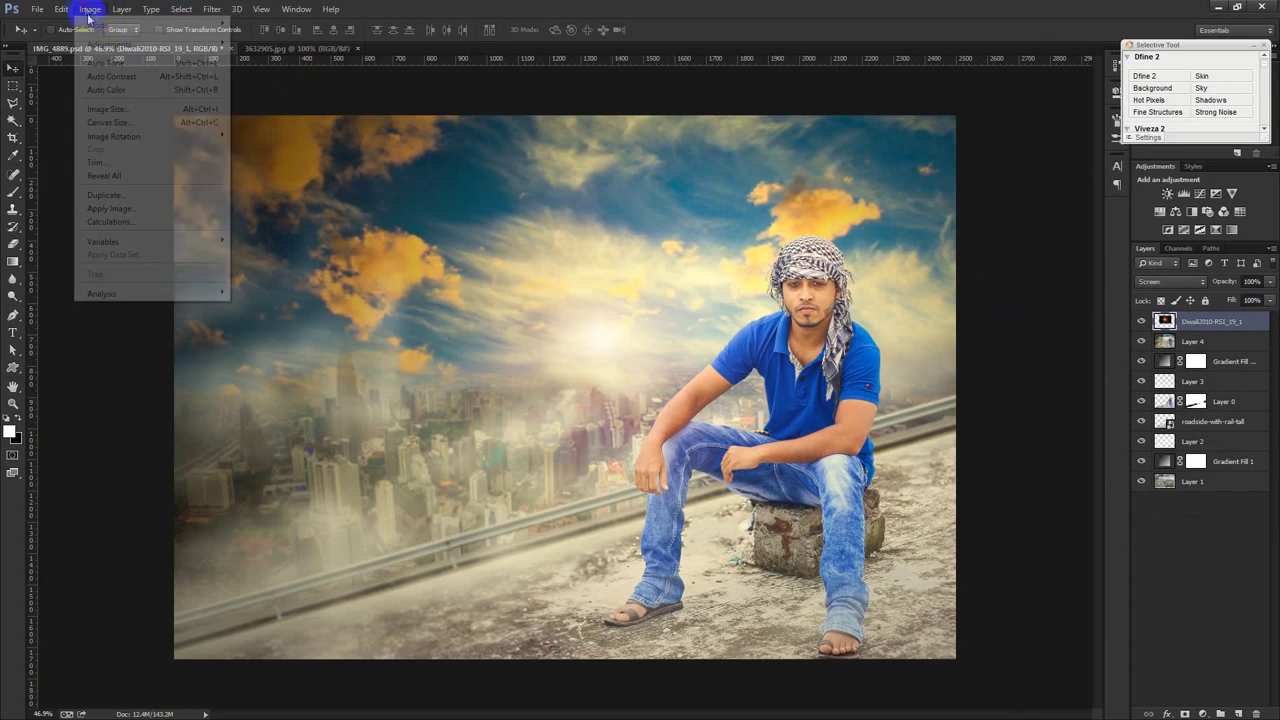
click(258, 57)
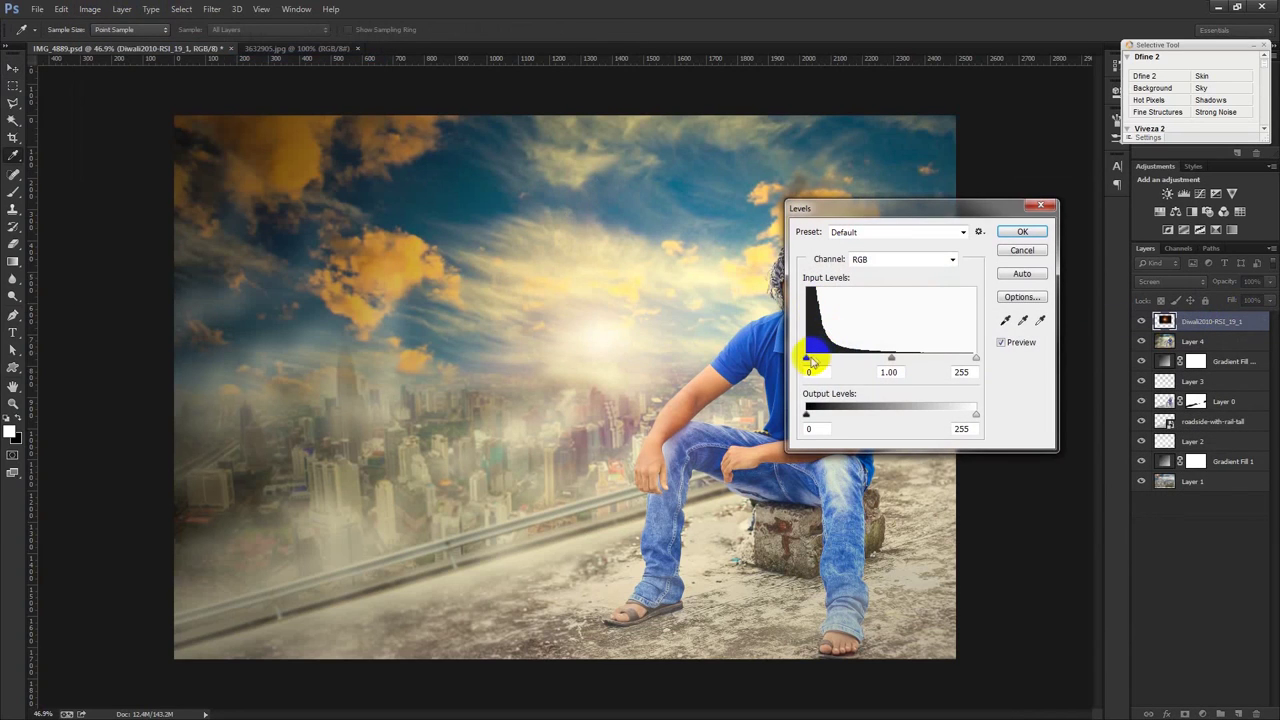
click(1020, 232)
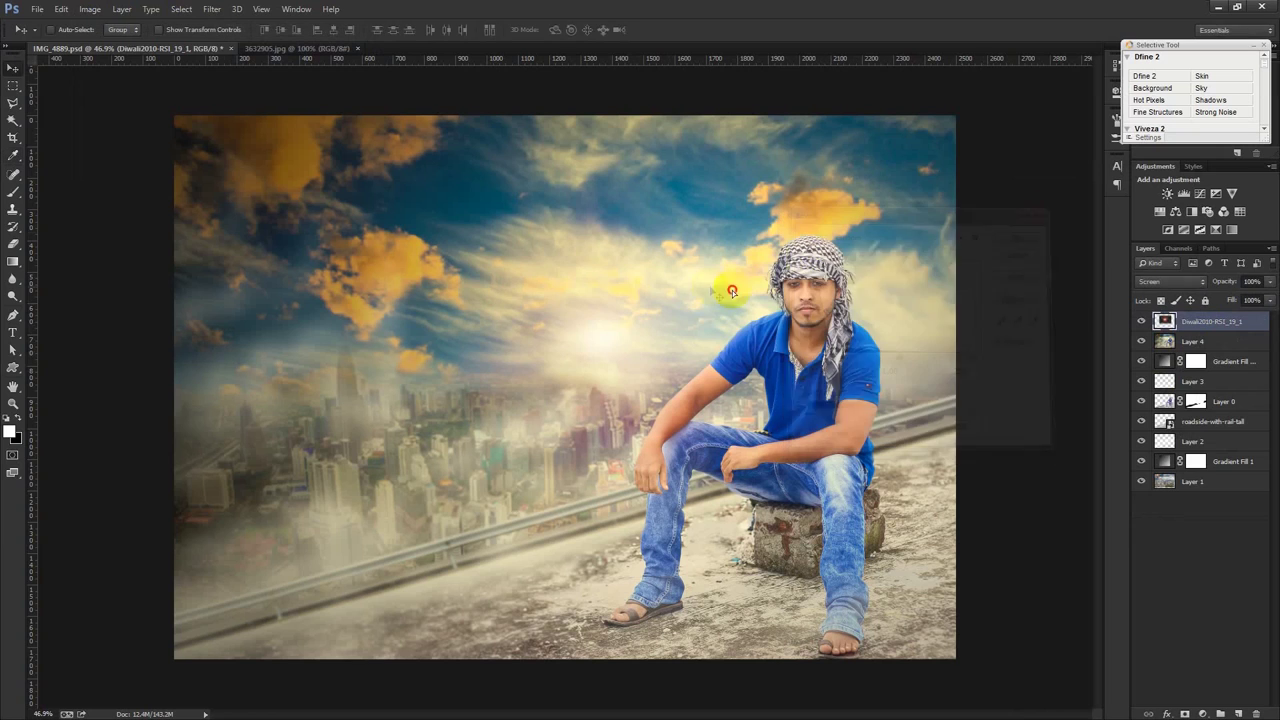
key(v)
click(89, 9)
mouse_move(109, 44)
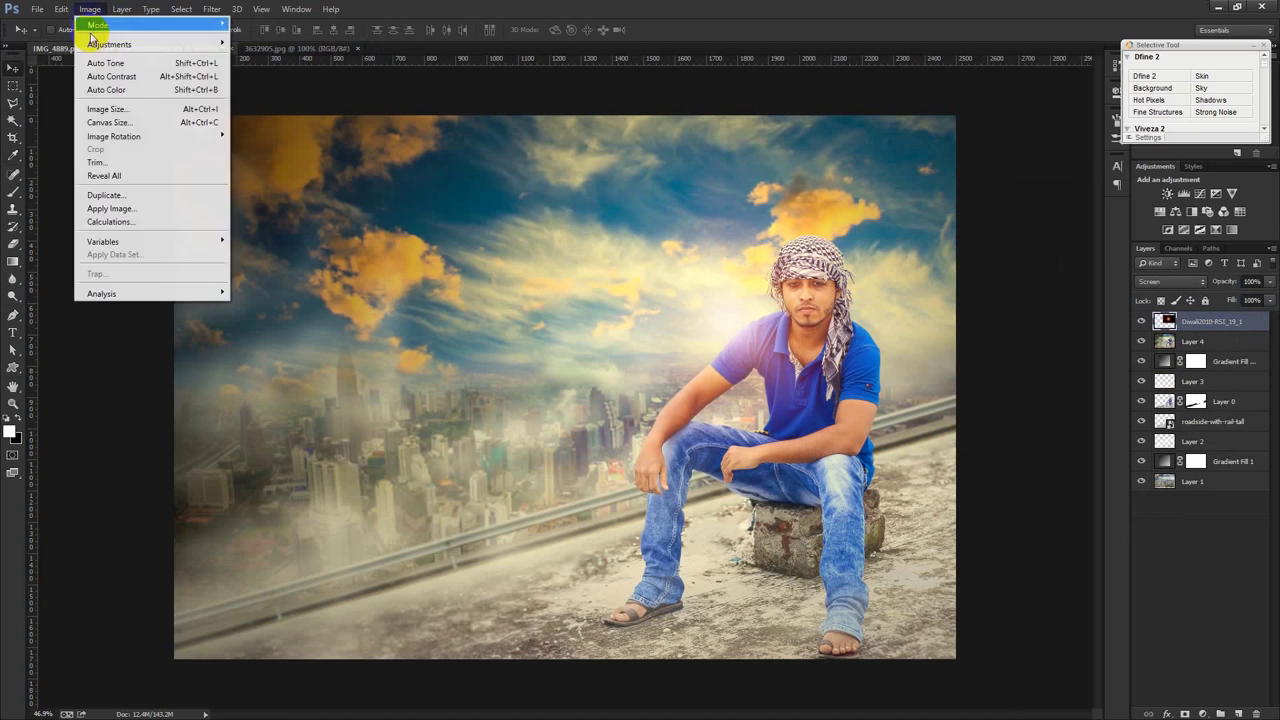
click(330, 116)
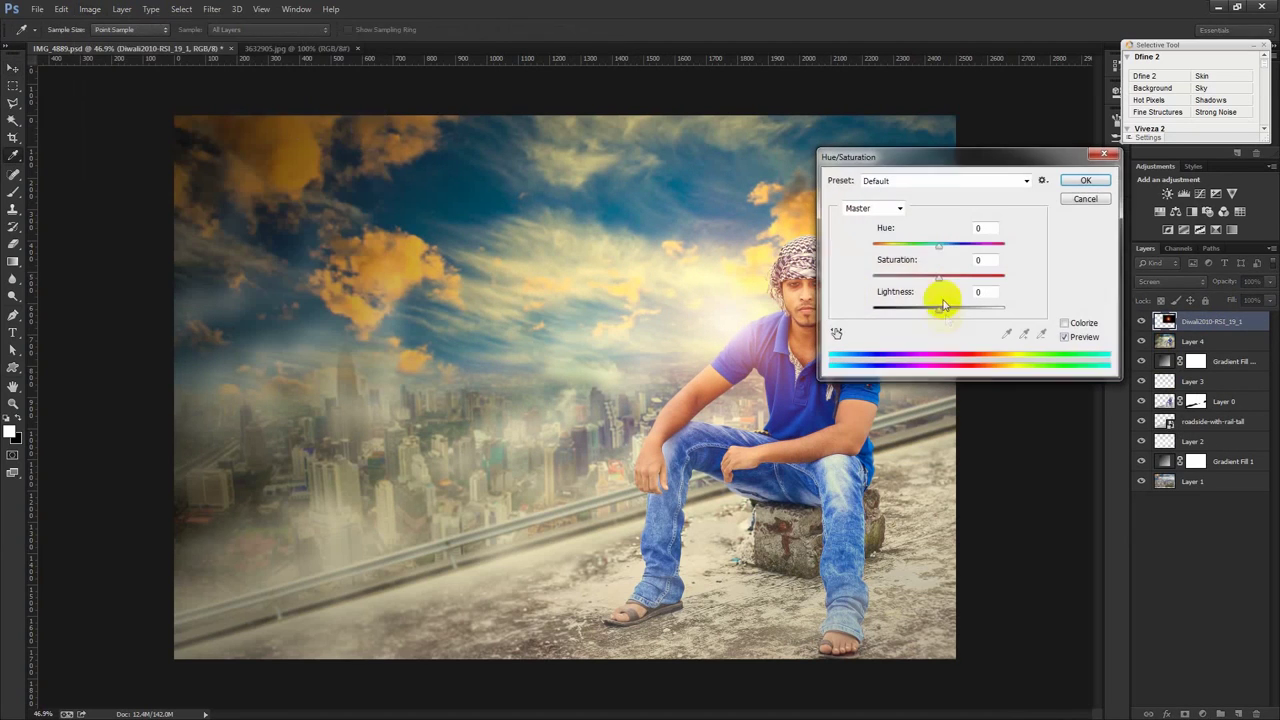
drag(940, 250, 949, 253)
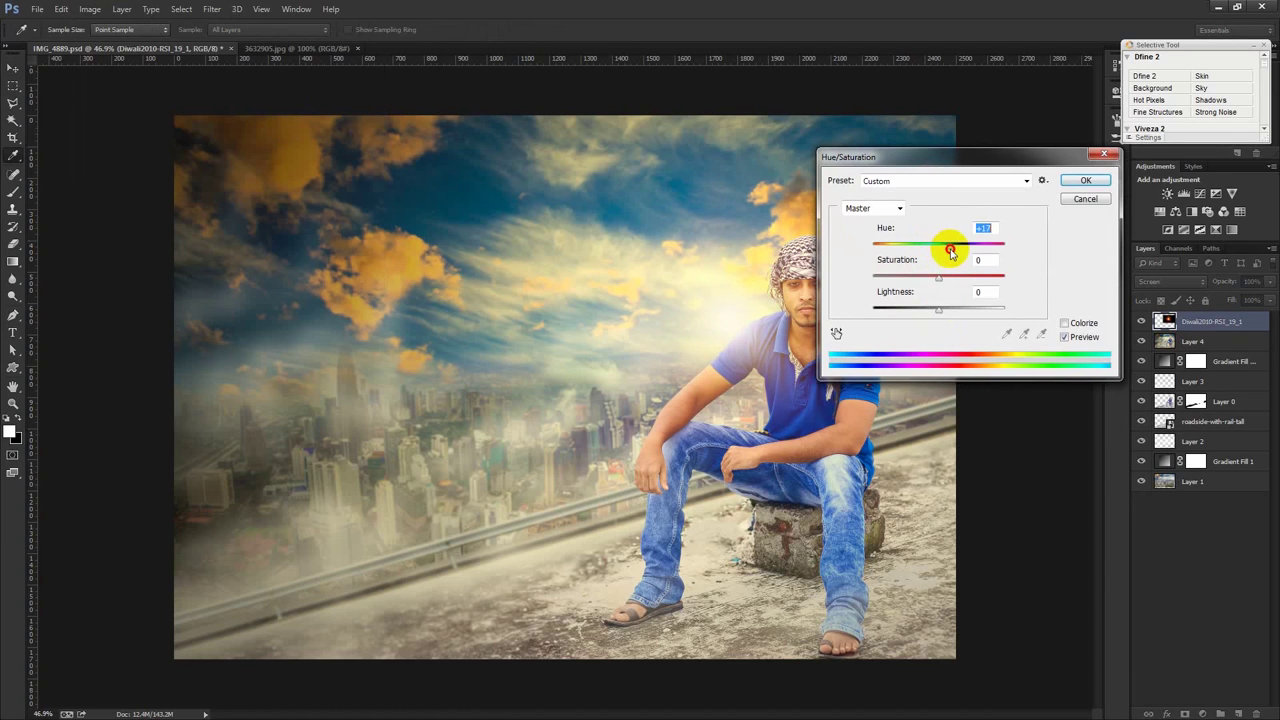
click(1085, 180)
key(v)
Move the glow behind the man's head at 79% opacity and stamp visible layers into Layer 5
drag(844, 270, 1013, 284)
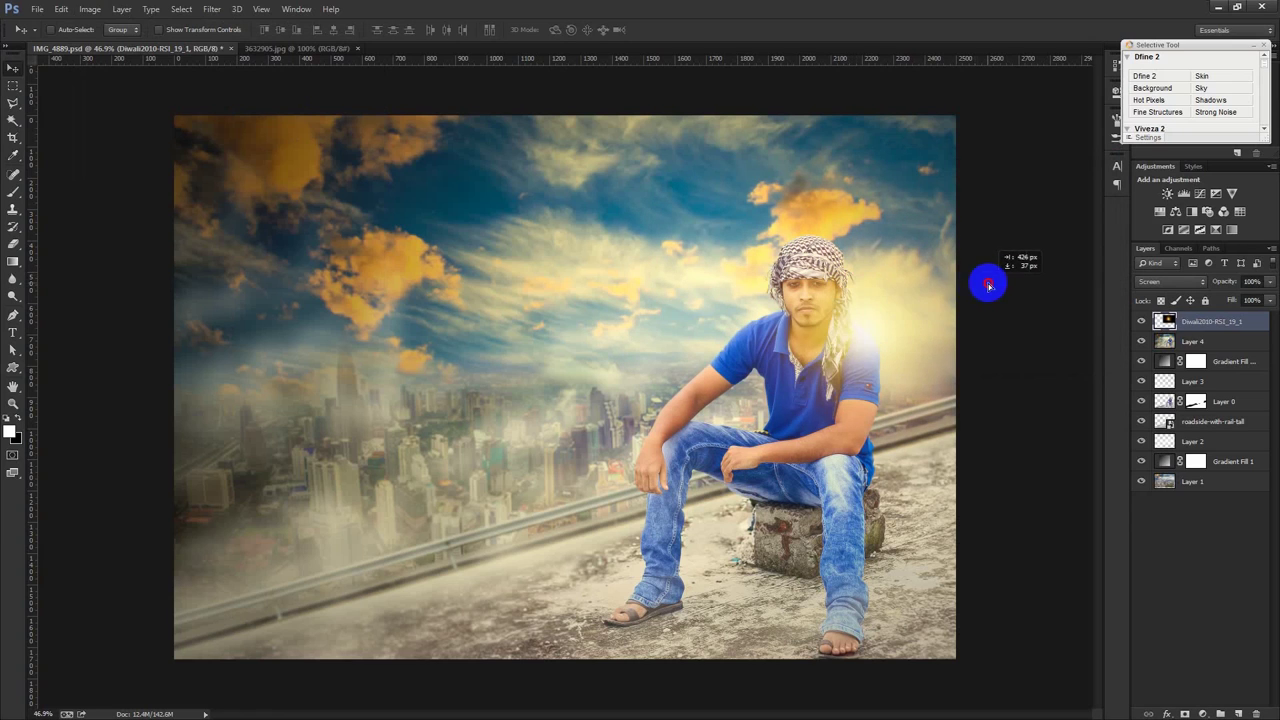
mouse_move(1013, 284)
mouse_down()
mouse_move(851, 279)
mouse_move(815, 300)
mouse_up()
drag(1214, 280, 1202, 287)
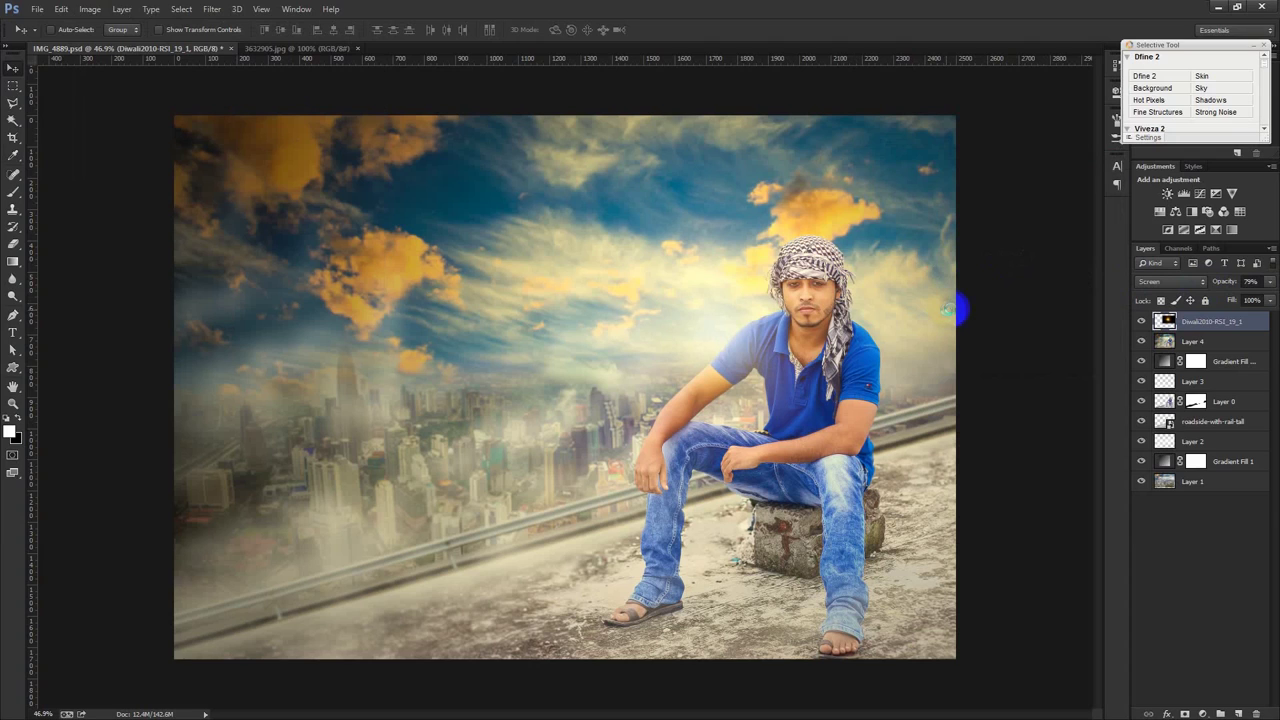
key(ctrl+shift+alt+e)
click(212, 9)
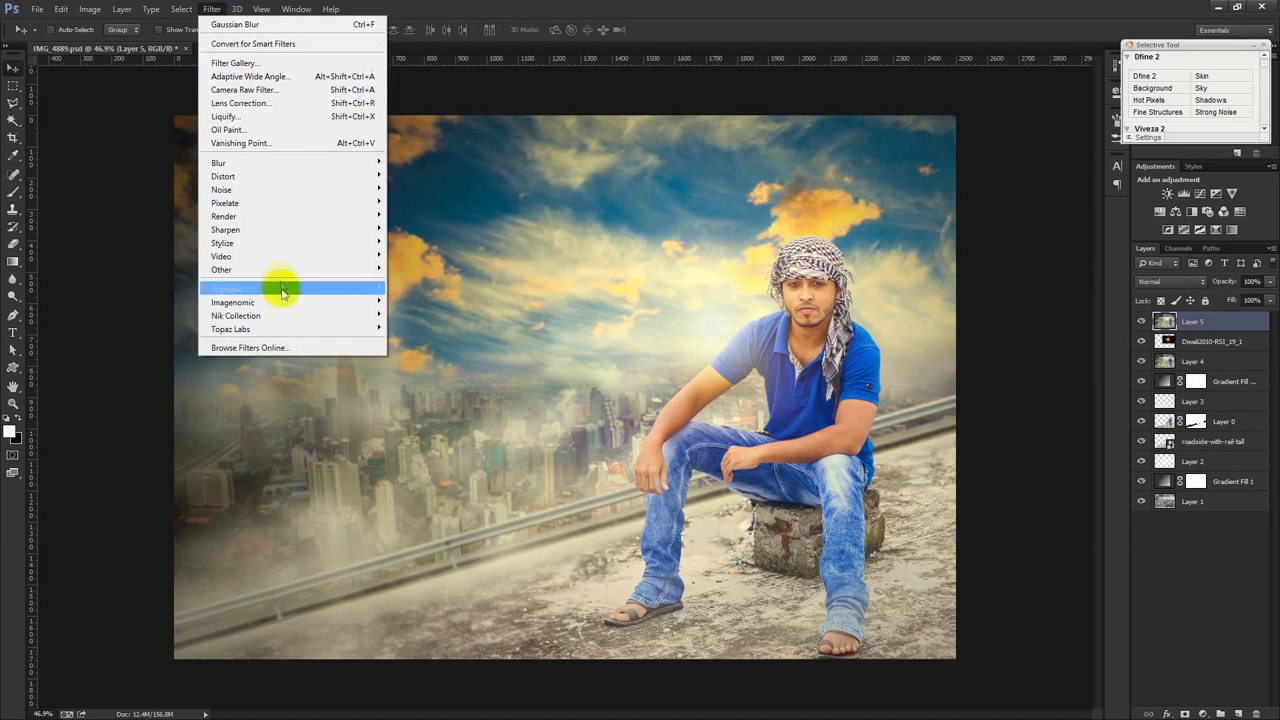
mouse_move(290, 302)
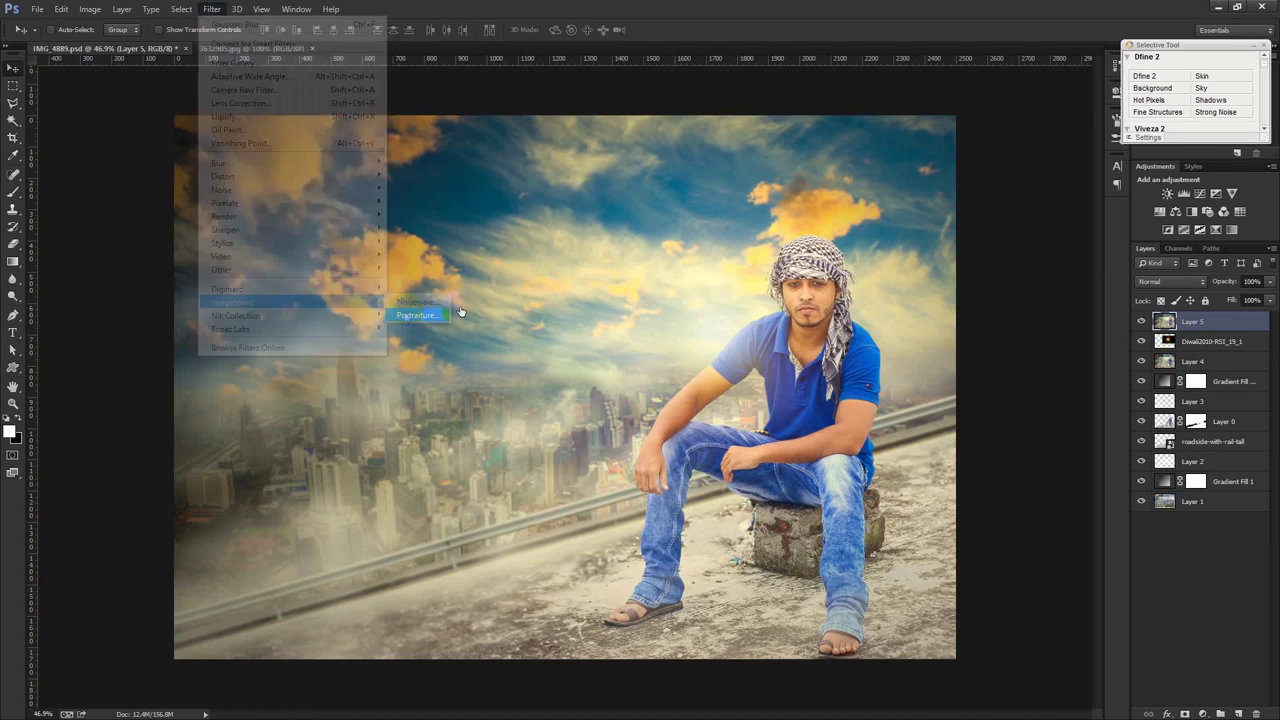
Apply Portraiture to merged Layer 5, then launch Color Efex Pro 4 on it
click(415, 315)
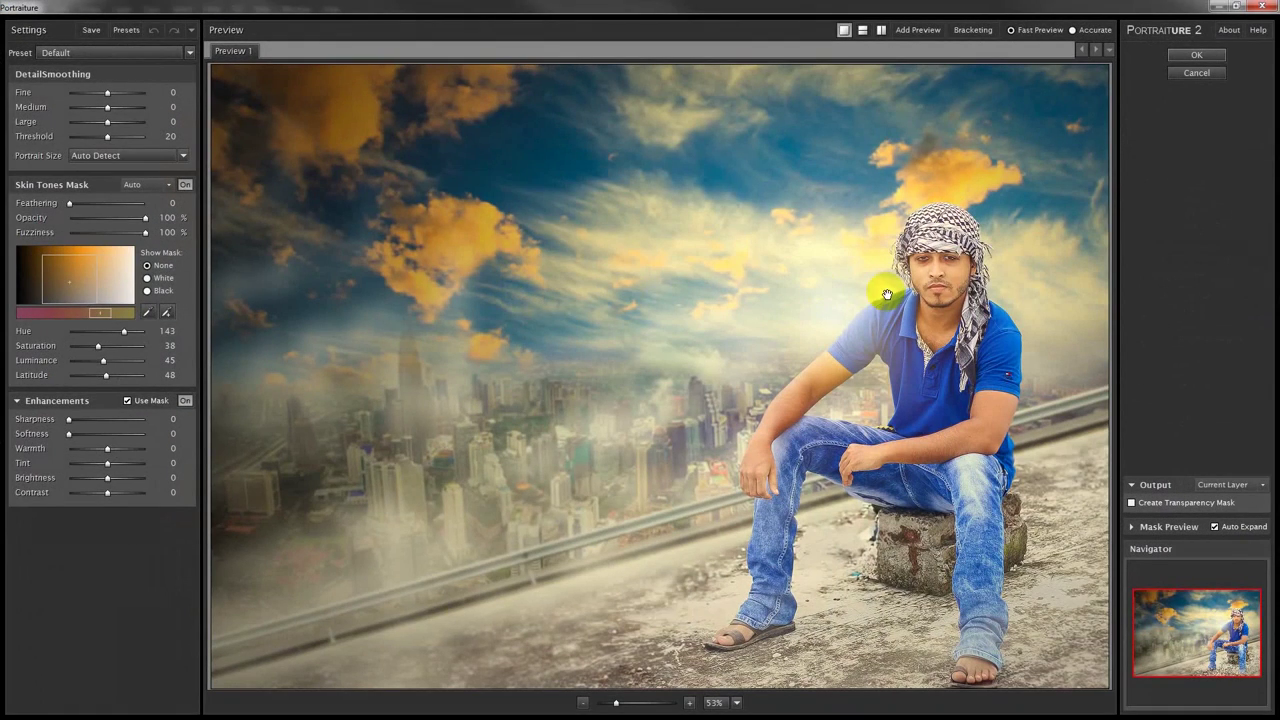
click(1194, 55)
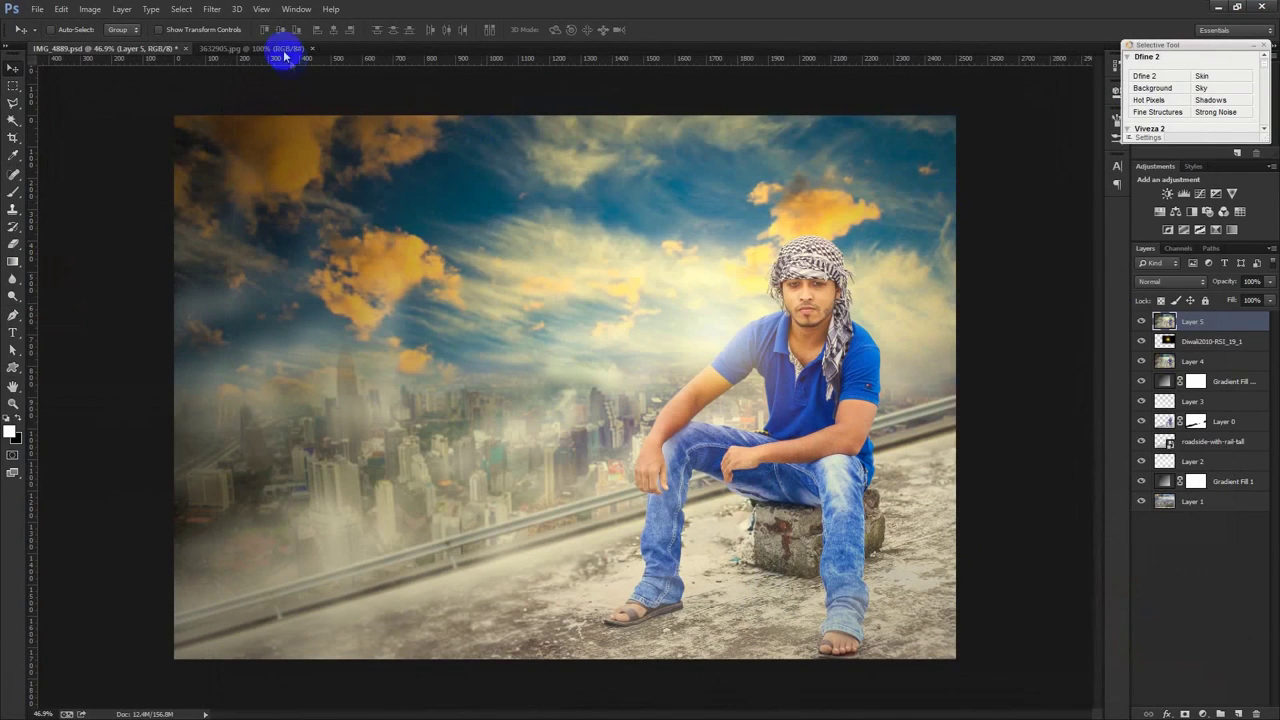
click(220, 12)
mouse_move(236, 315)
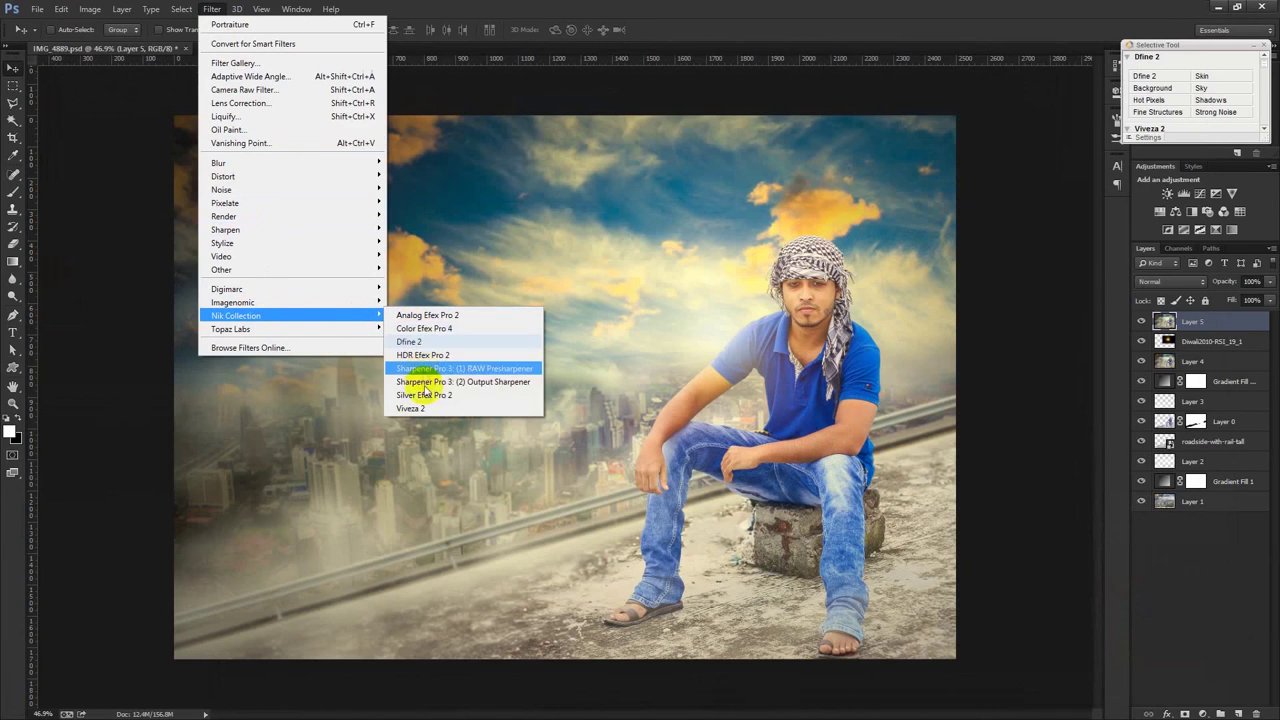
click(422, 327)
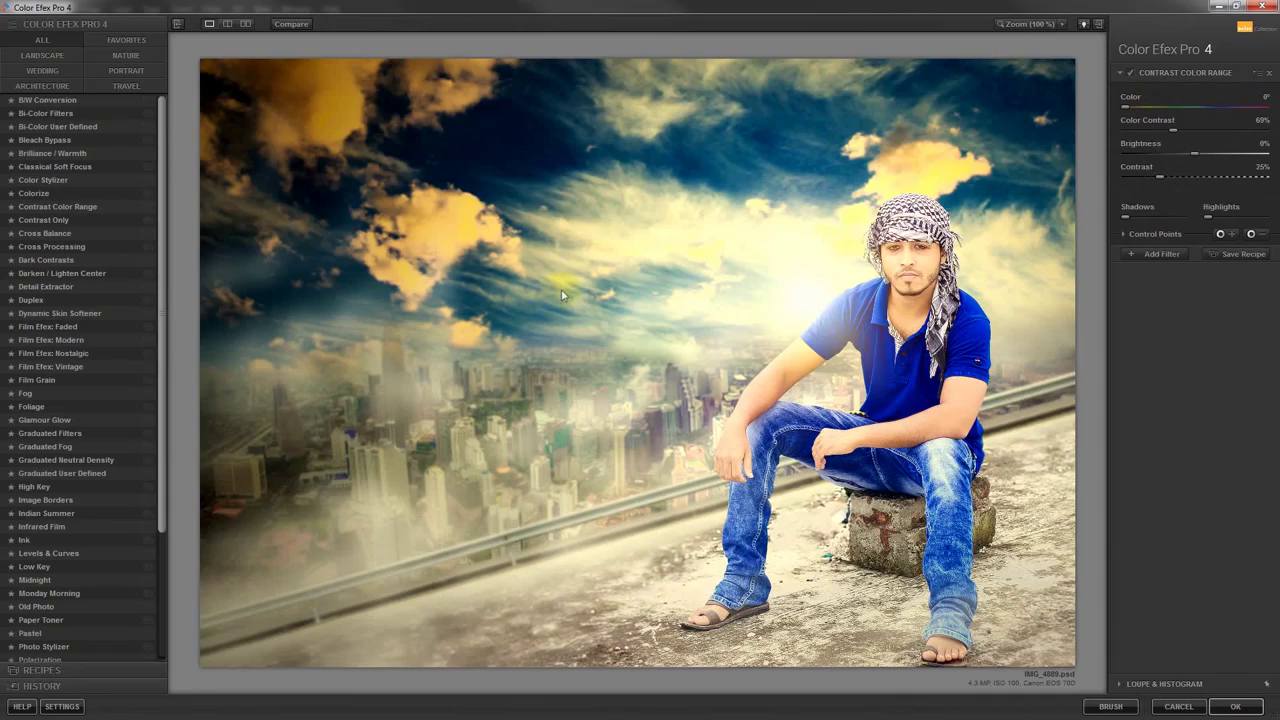
Preview the Bi-Color, Bleach Bypass, Brilliance, Soft Focus, Color Stylizer, Contrast and Cross Balance filters
click(60, 113)
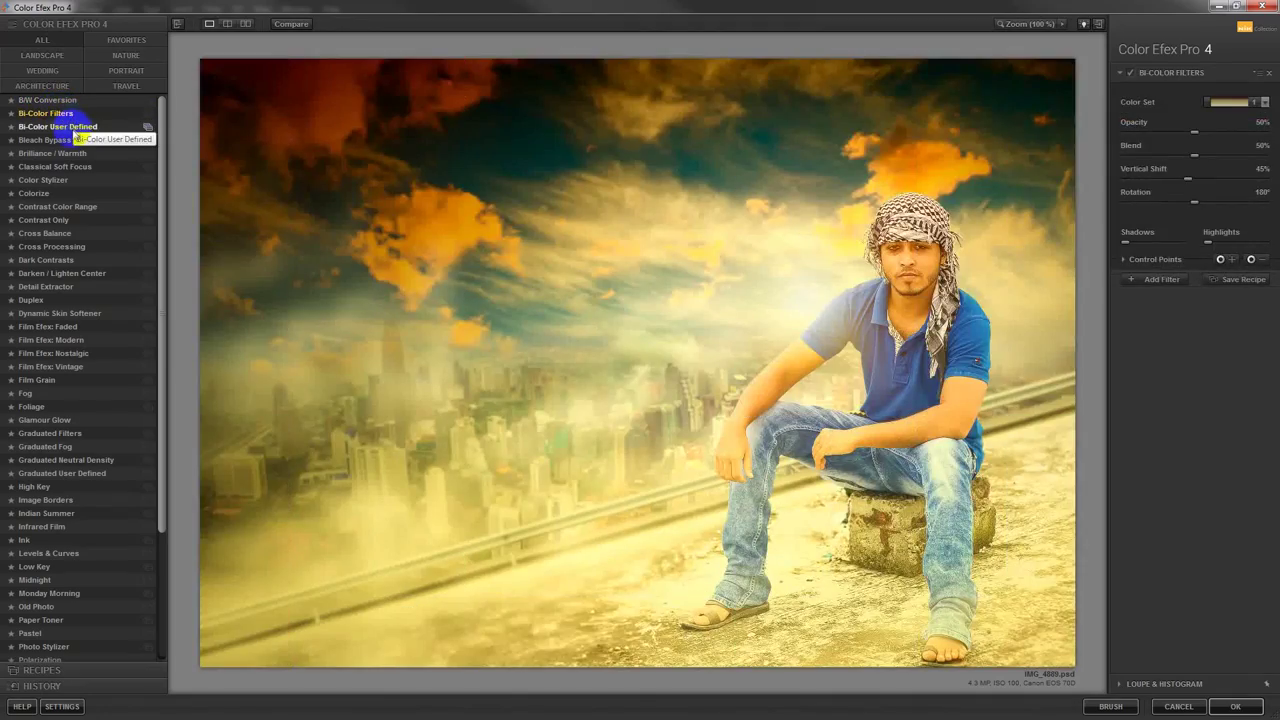
click(74, 127)
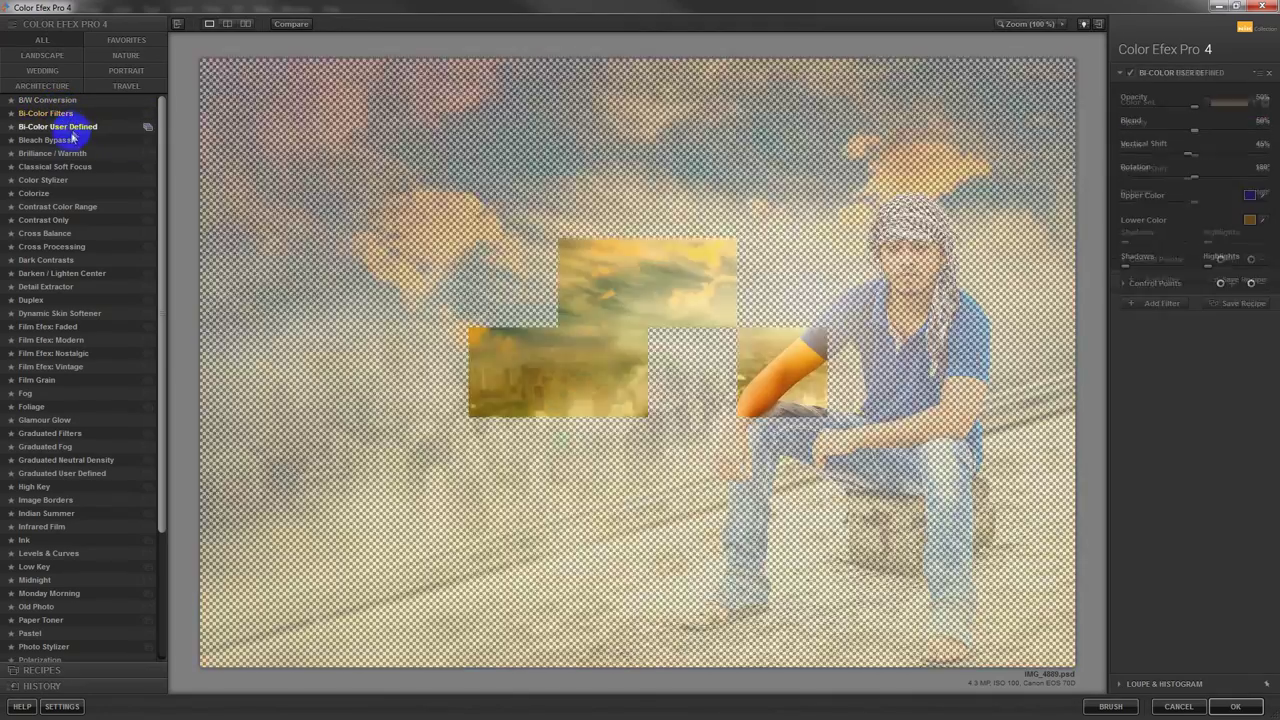
click(70, 140)
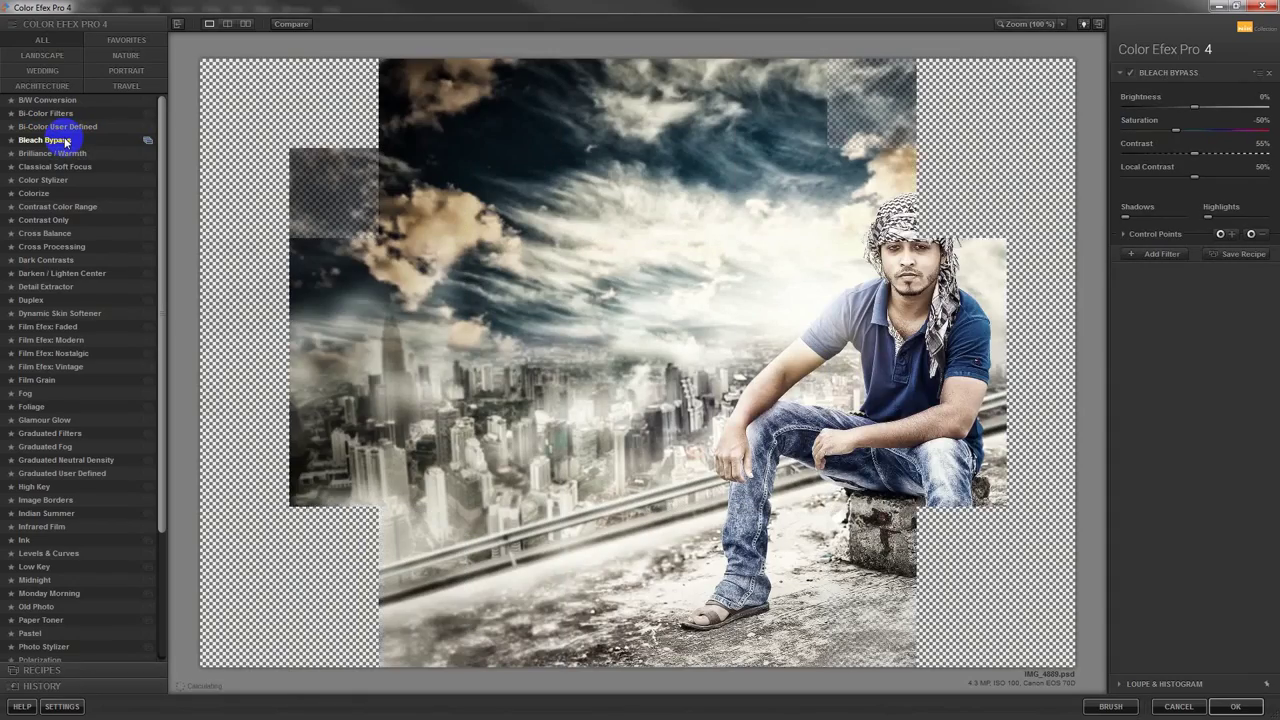
click(64, 152)
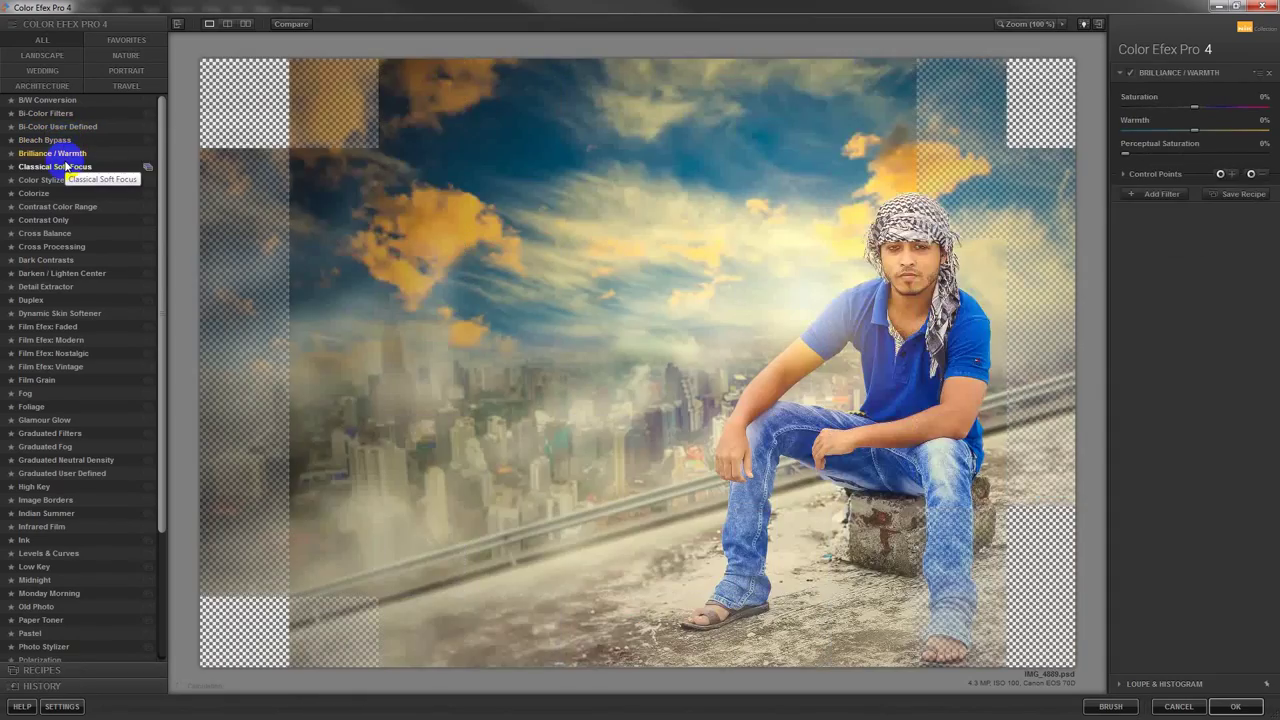
click(66, 166)
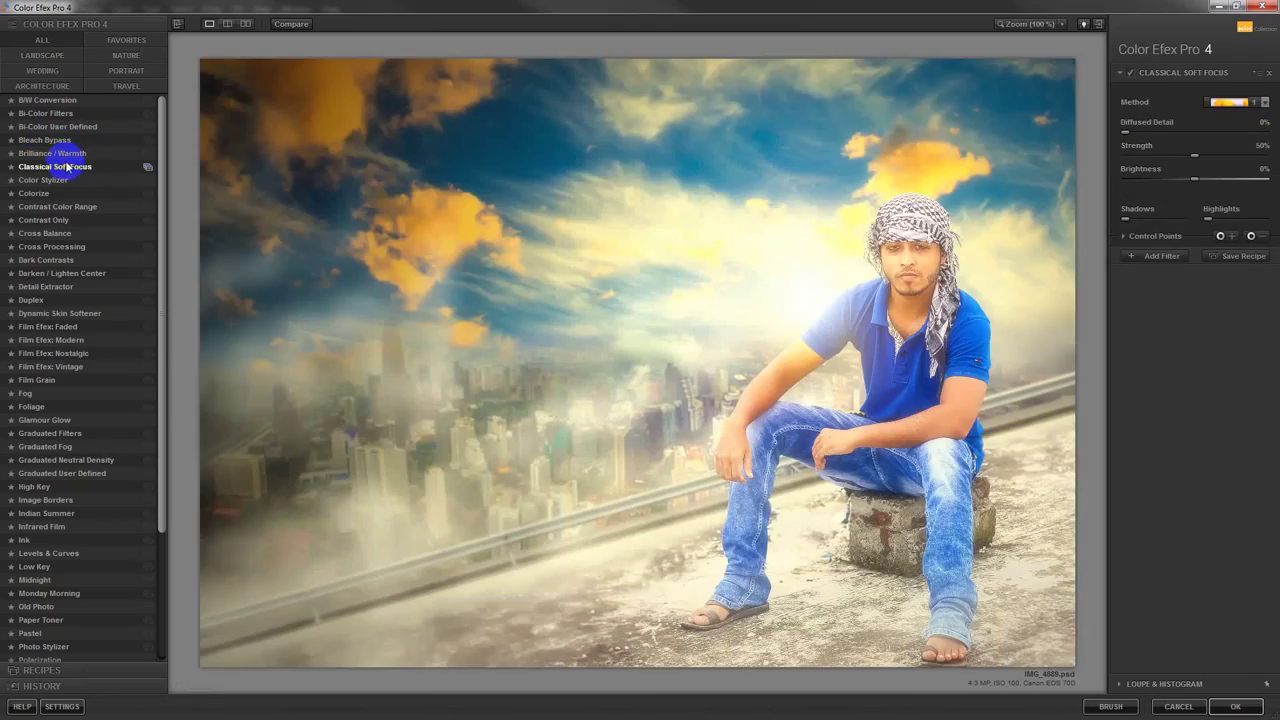
click(45, 179)
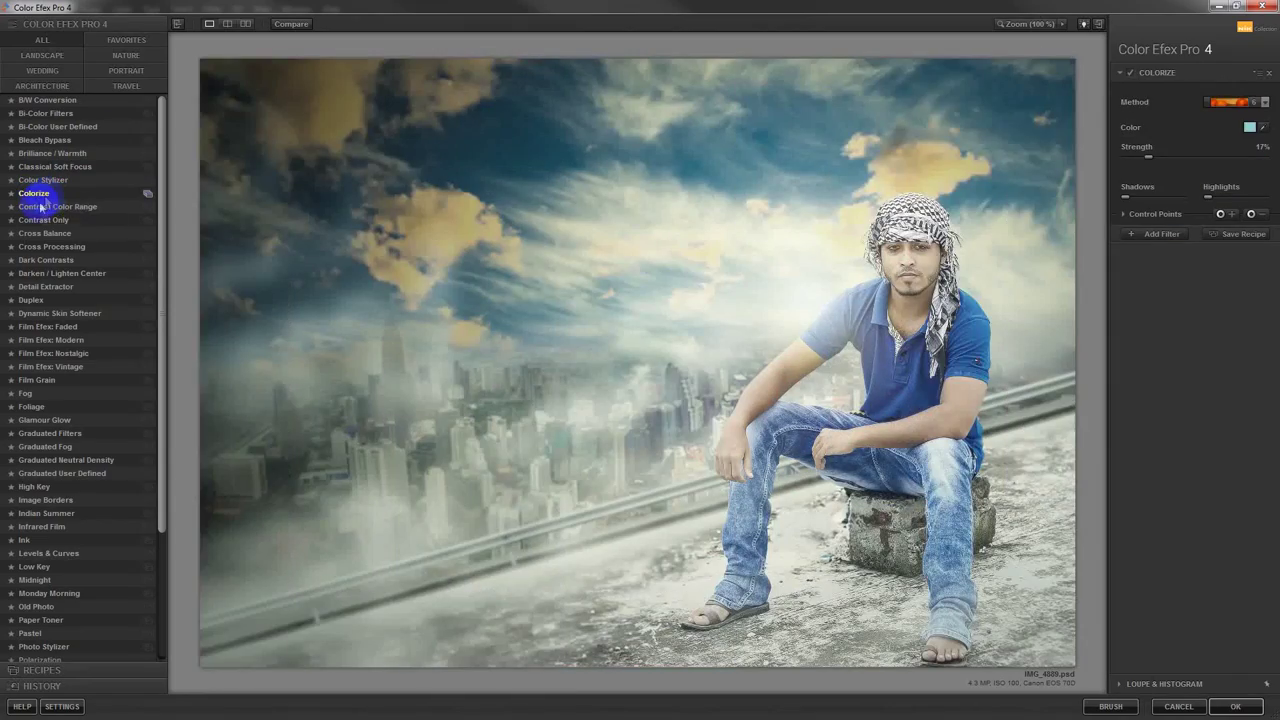
click(42, 207)
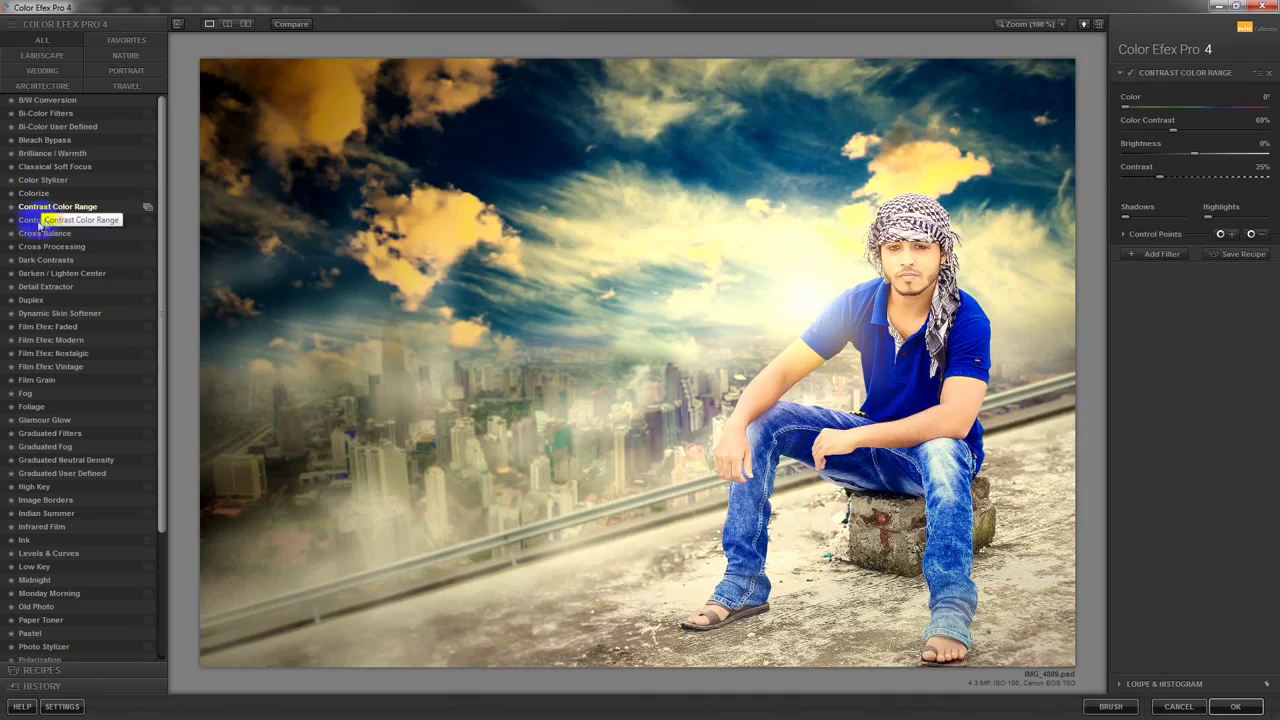
click(33, 221)
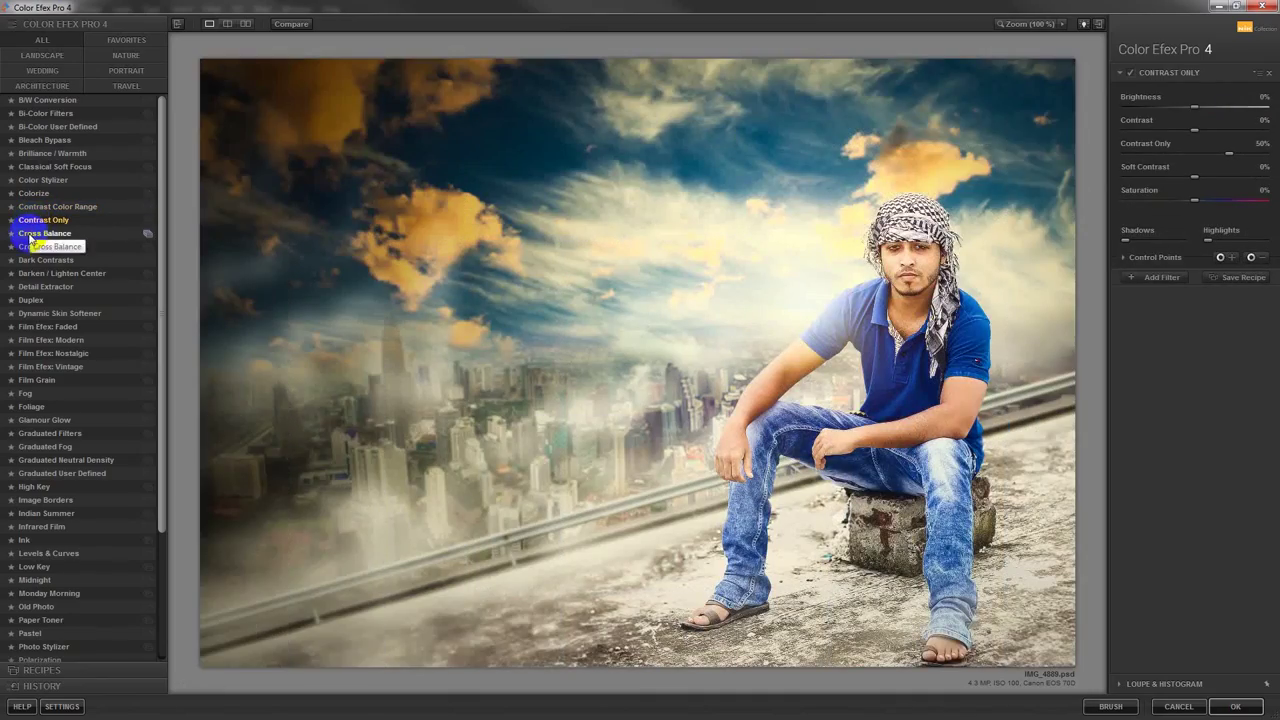
click(36, 233)
Preview Dark Contrasts through Foliage, then settle on the Cross Processing filter
click(43, 247)
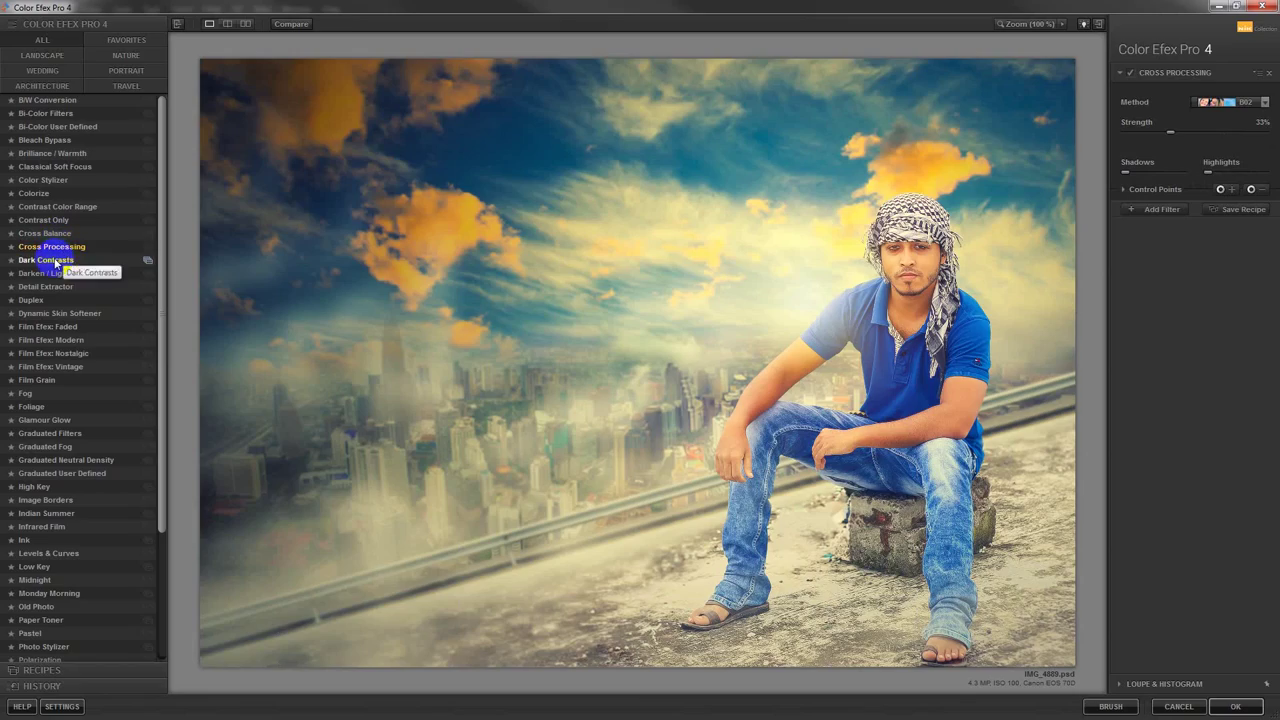
click(55, 262)
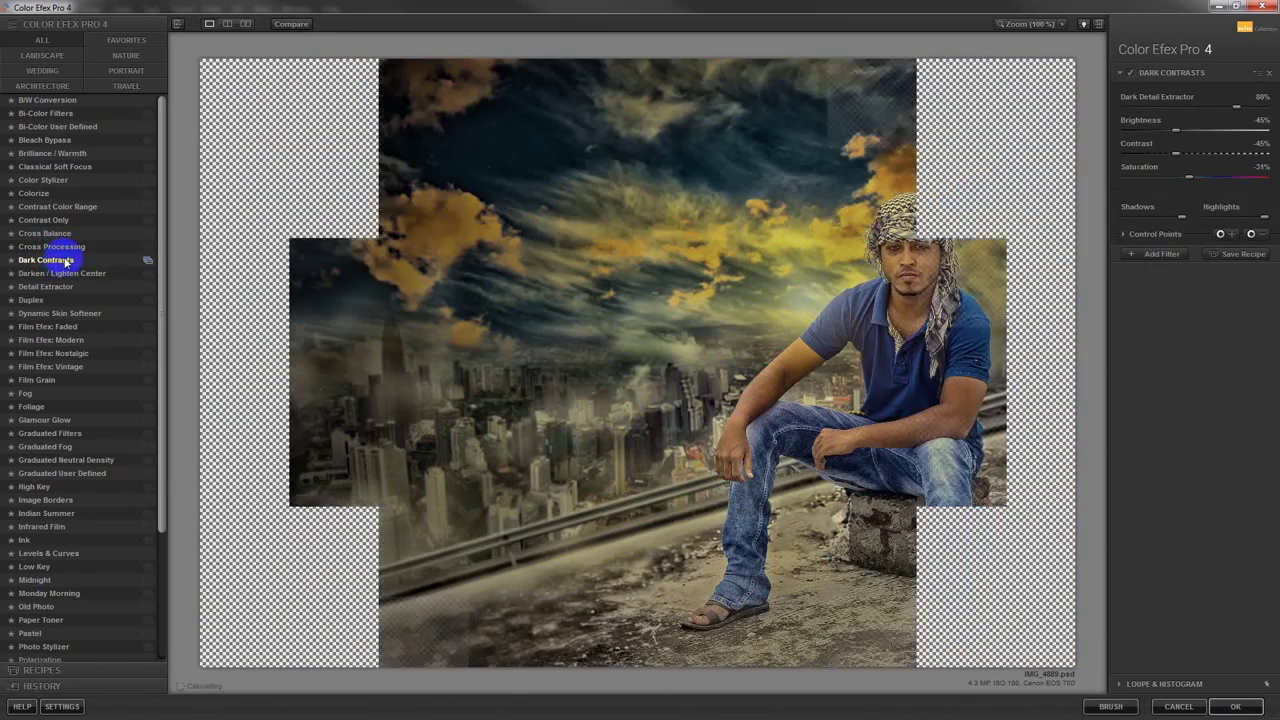
click(56, 273)
click(59, 288)
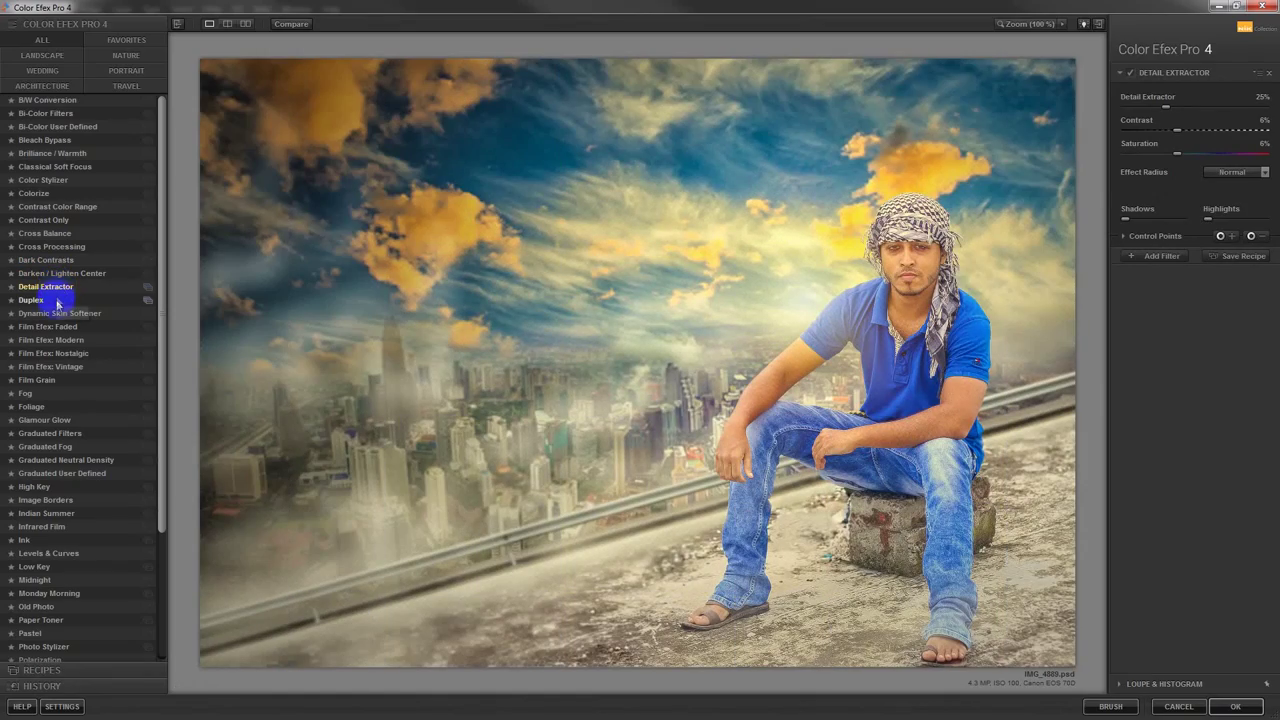
click(35, 300)
click(43, 313)
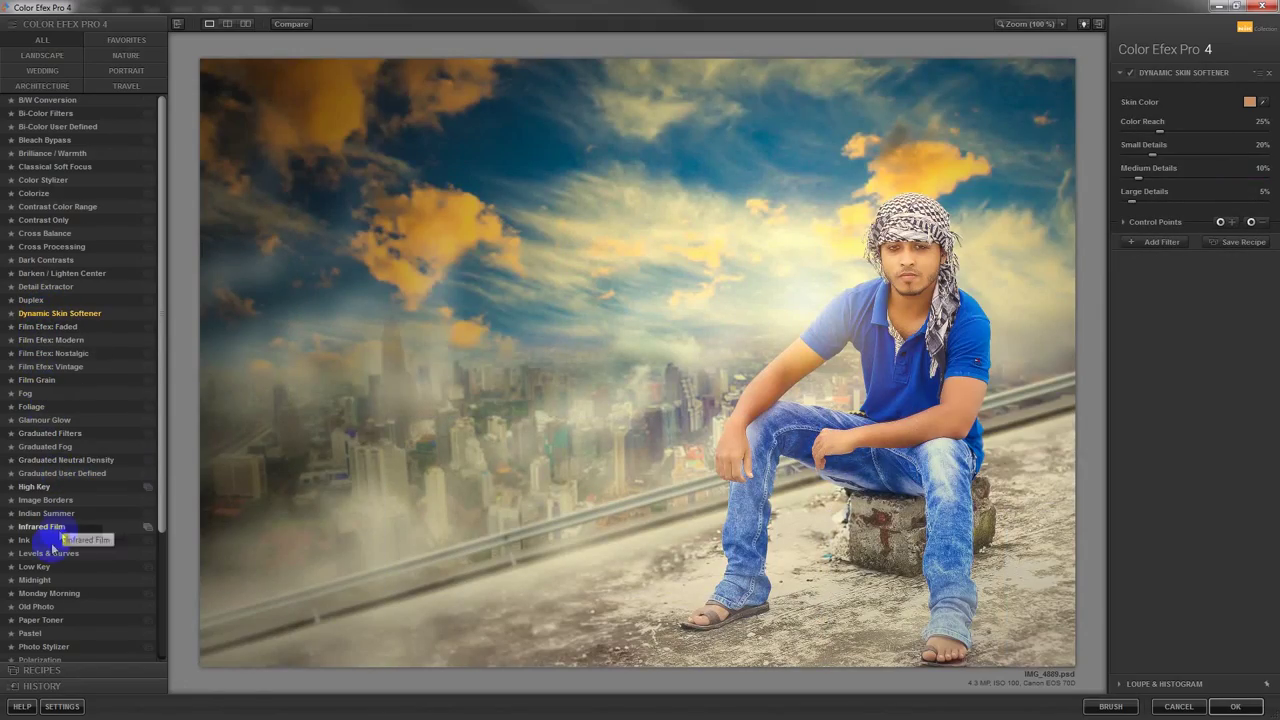
click(34, 408)
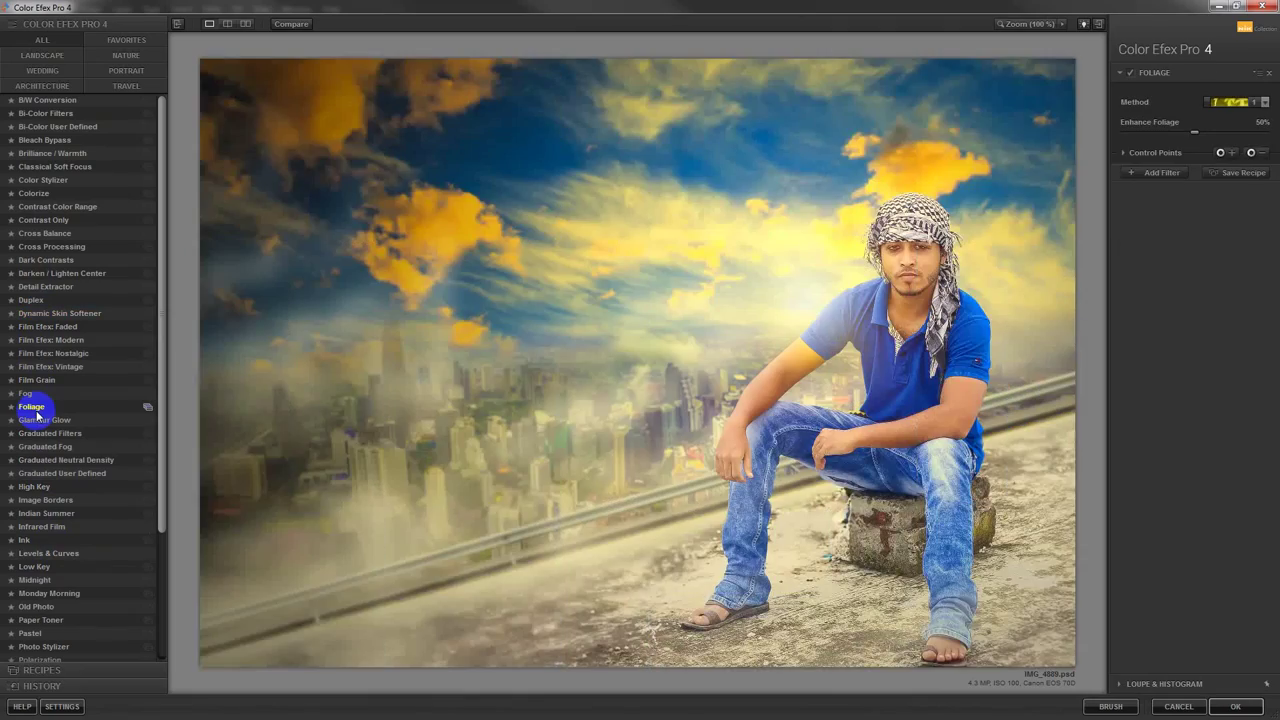
click(49, 318)
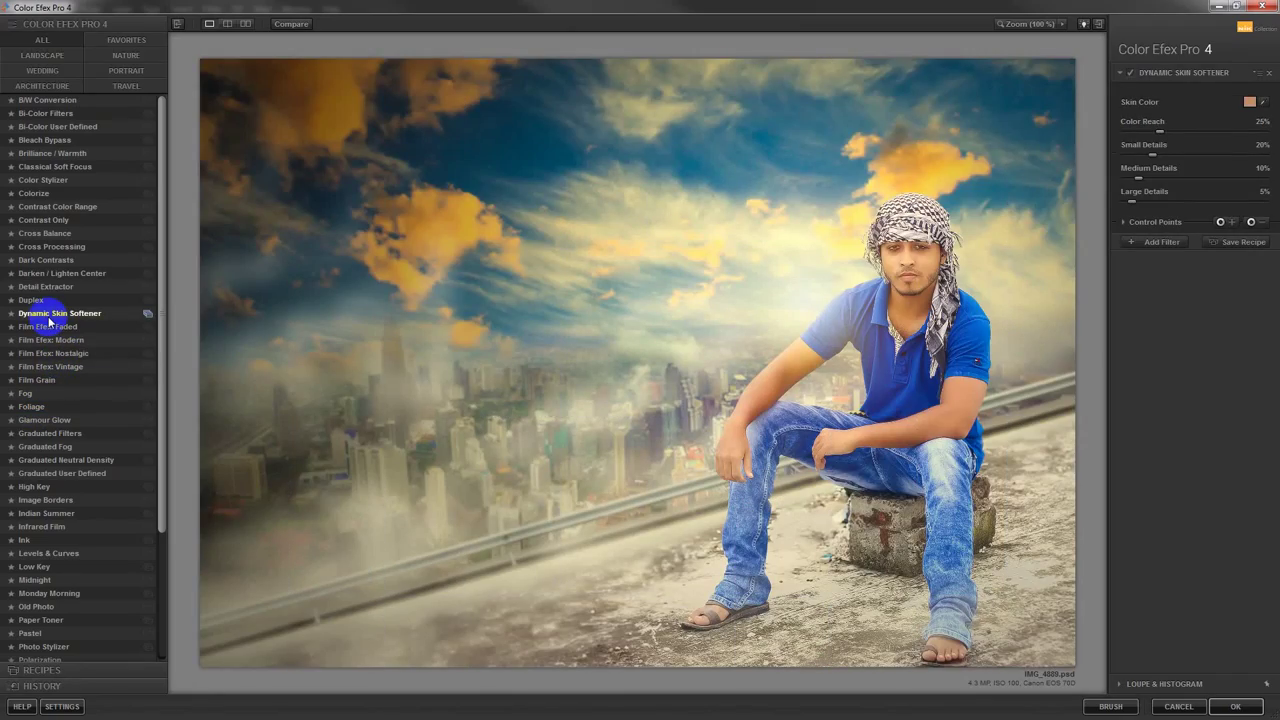
click(52, 249)
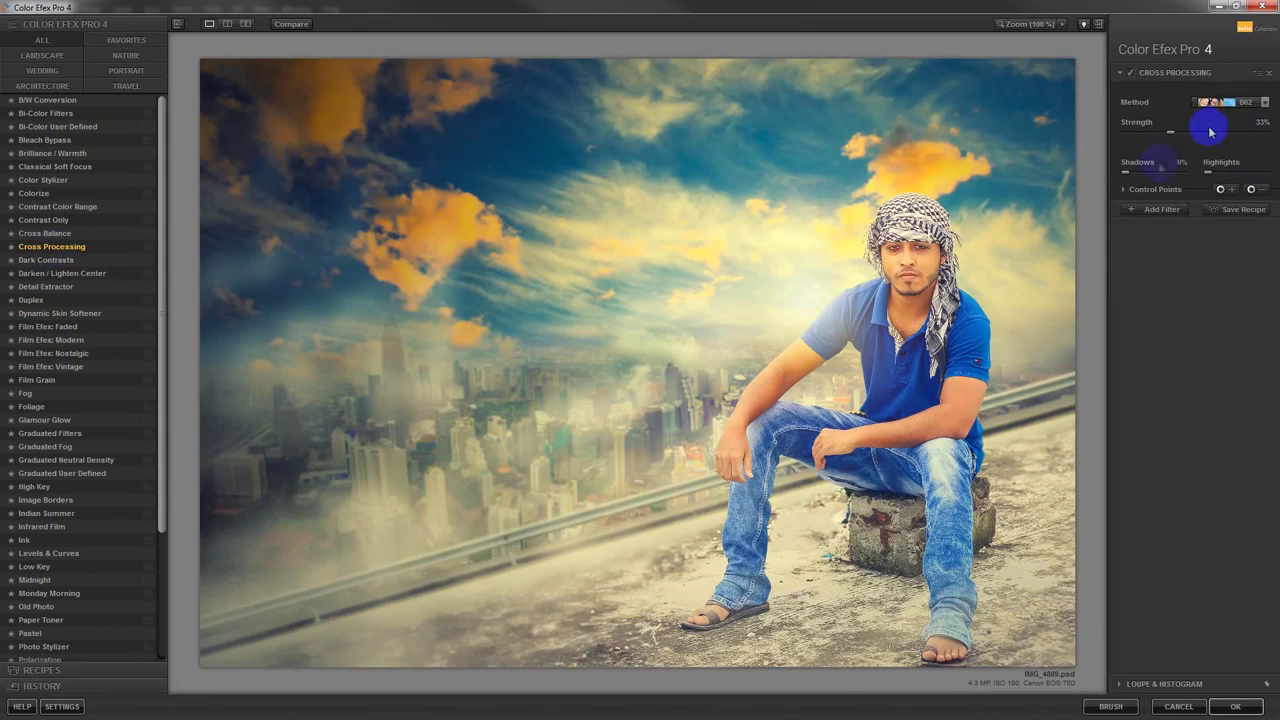
click(1216, 108)
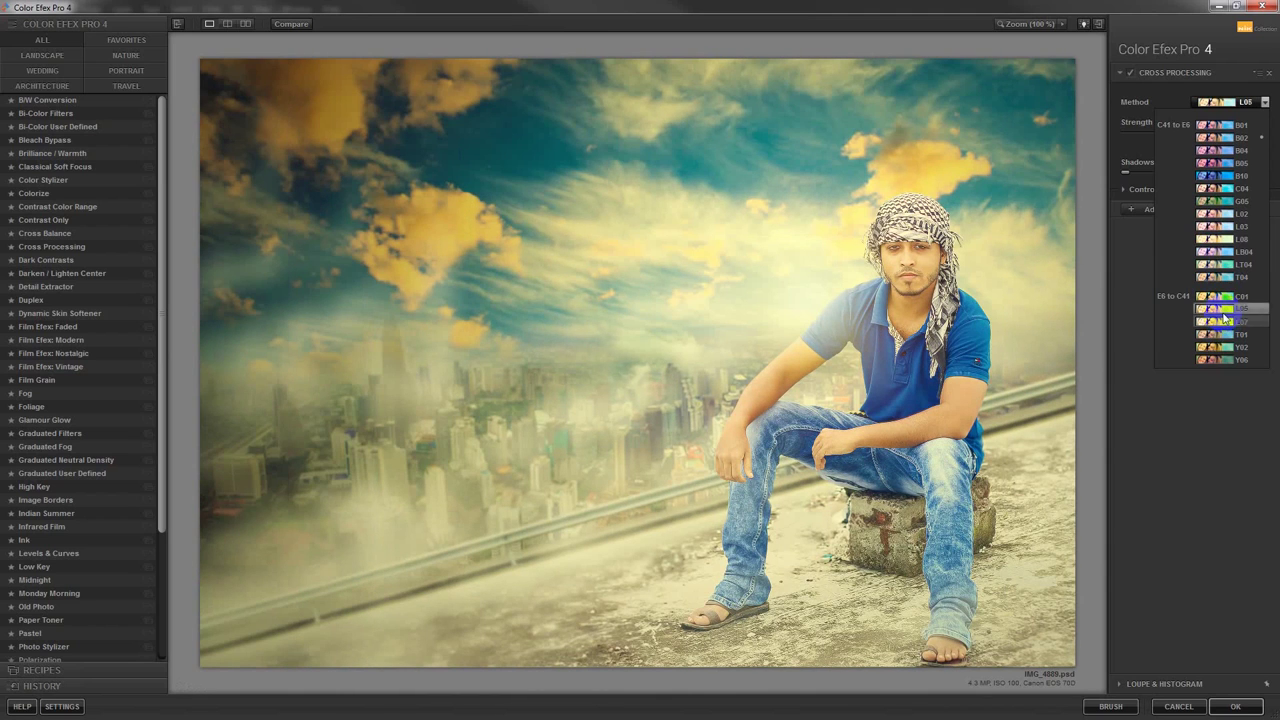
Apply Cross Processing with the yellow-toned L05 method as a new layer
click(1225, 312)
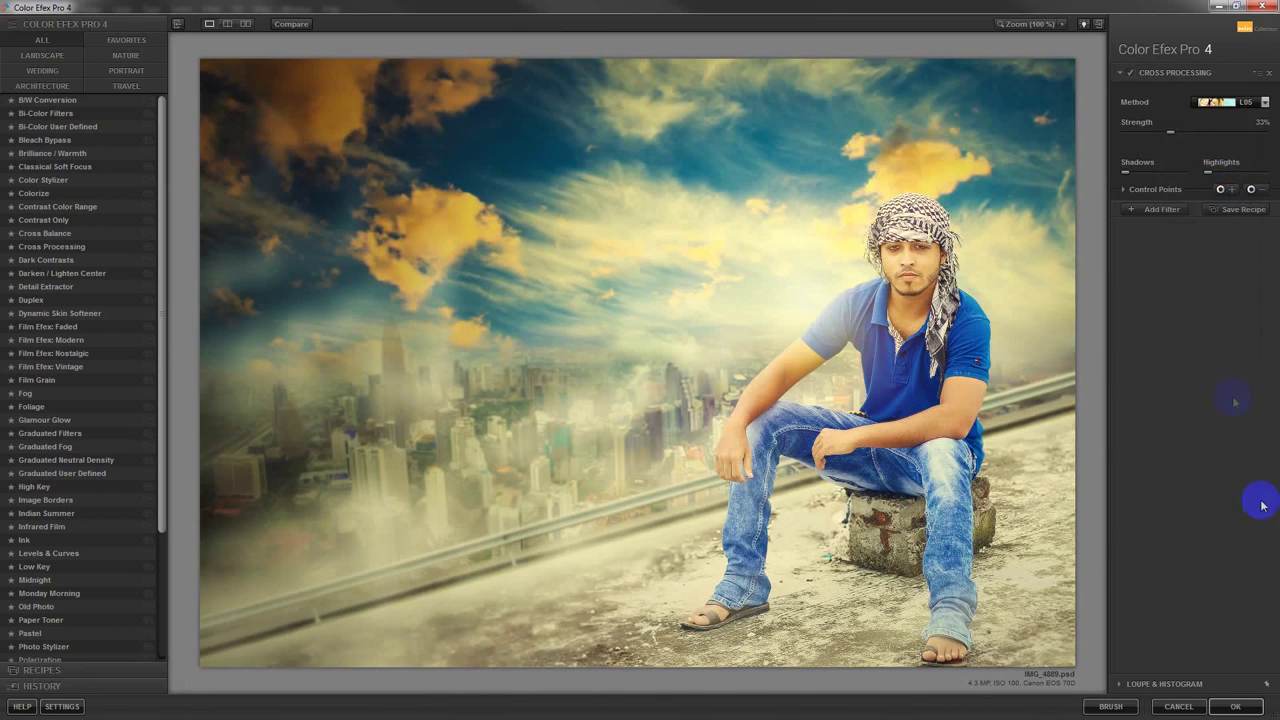
click(1235, 706)
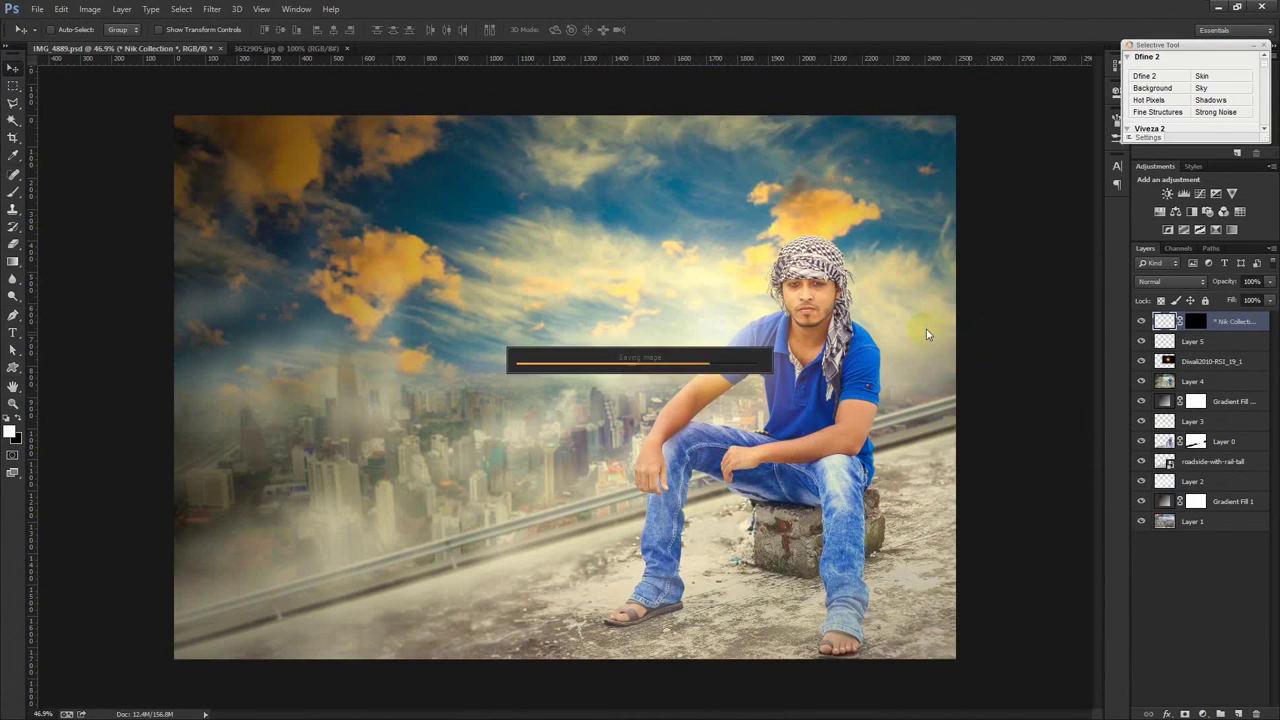
Run Viveza 2 with global Structure at 60% and boosted Saturation, adding it as a layer
click(212, 9)
mouse_move(236, 315)
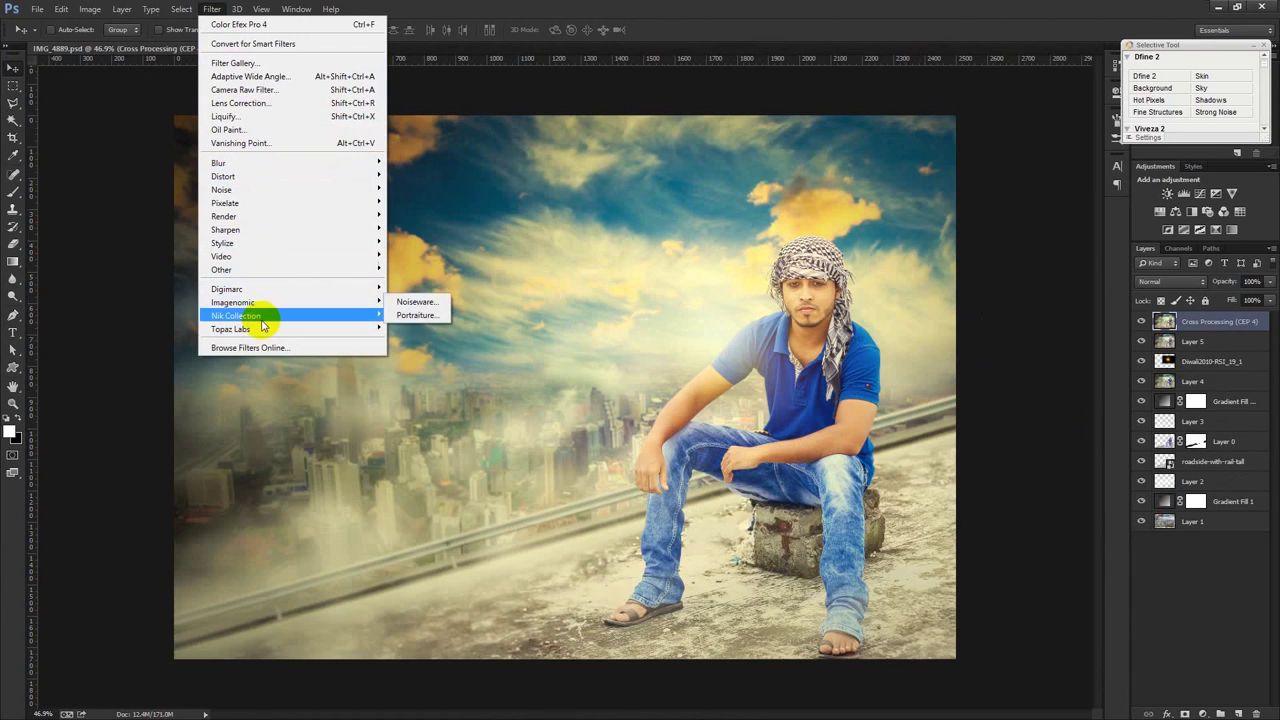
click(440, 406)
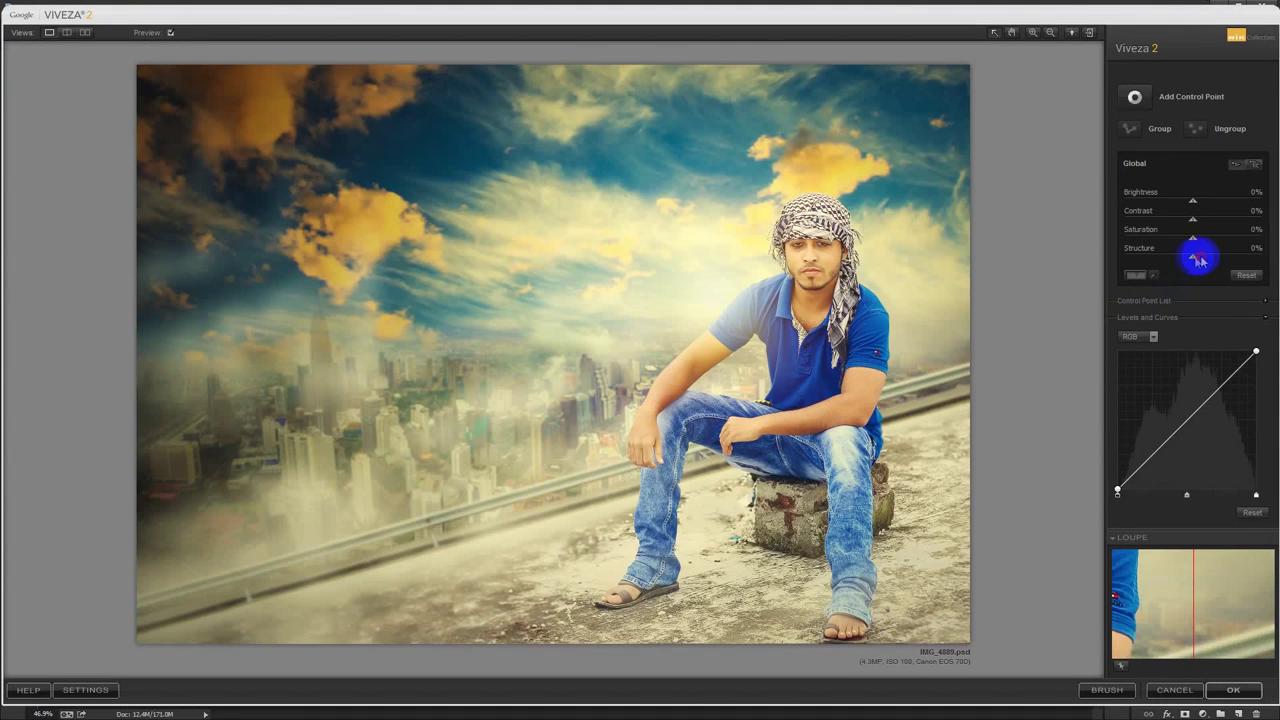
drag(1199, 259, 1236, 258)
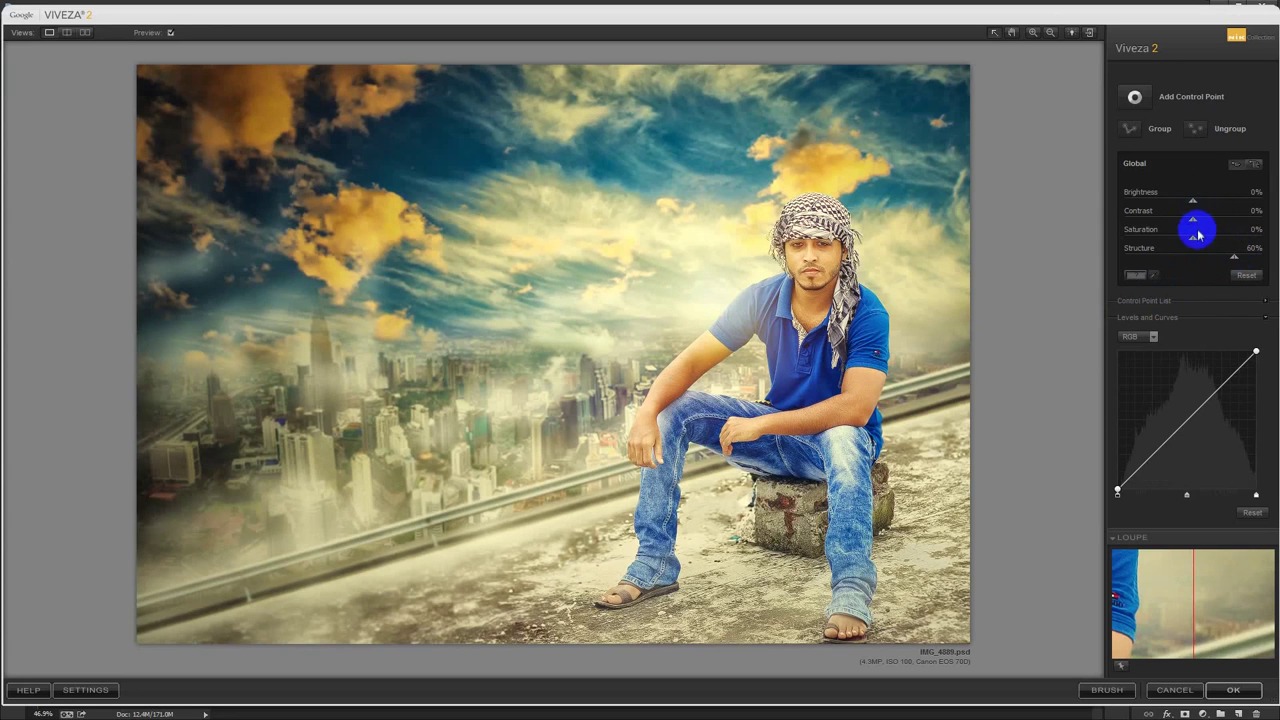
mouse_move(1193, 238)
mouse_down()
mouse_move(1211, 243)
mouse_move(1120, 251)
mouse_move(1213, 254)
mouse_up()
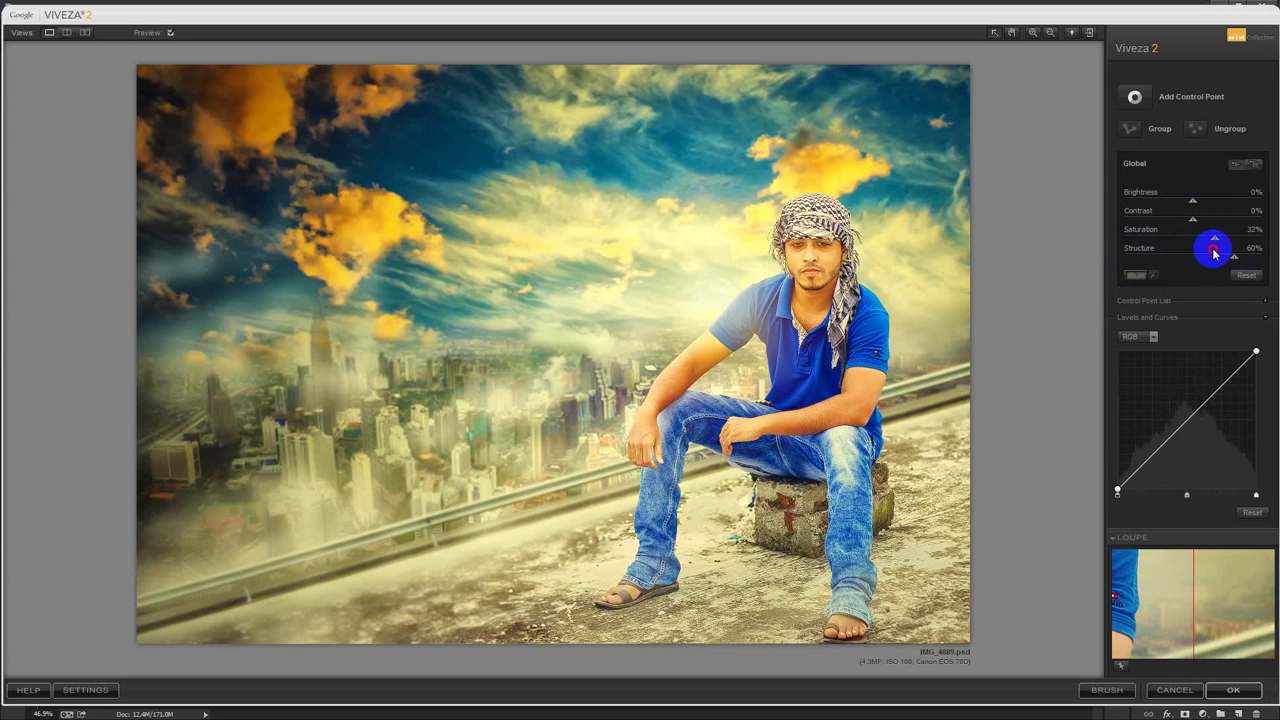
click(1231, 689)
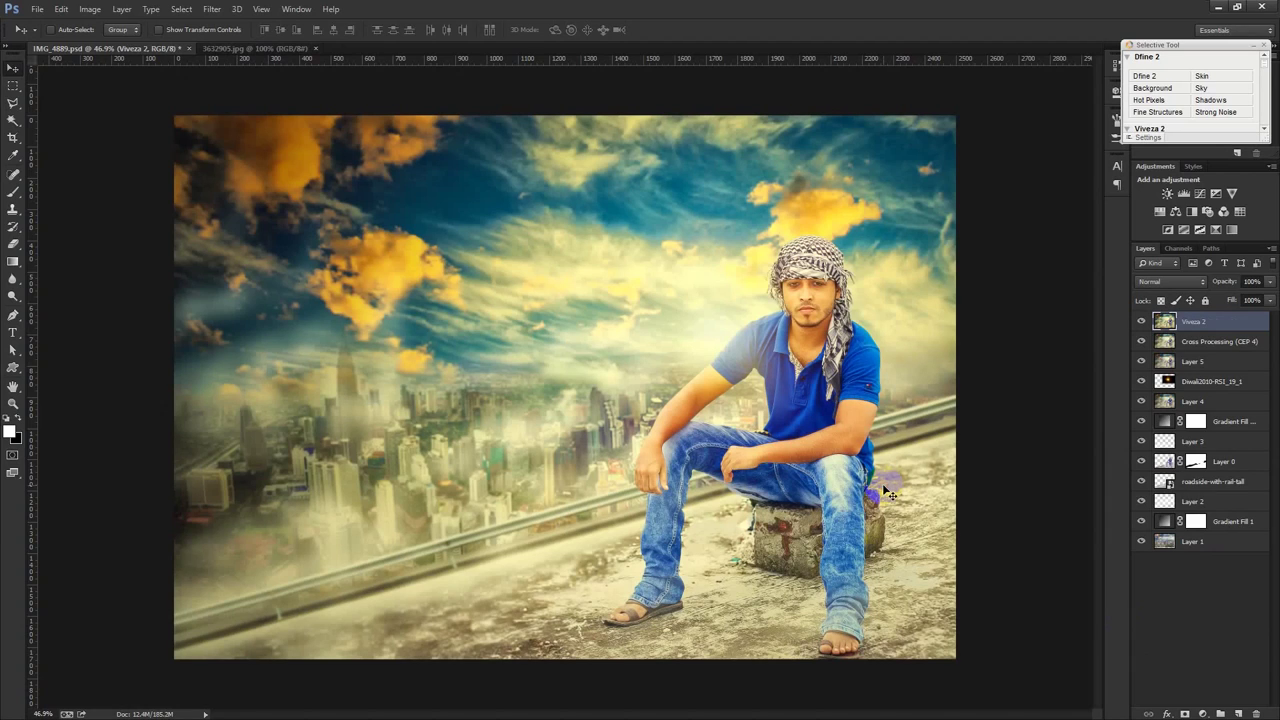
Crop a thin strip off the top of the composite and save the document
key(ctrl+s)
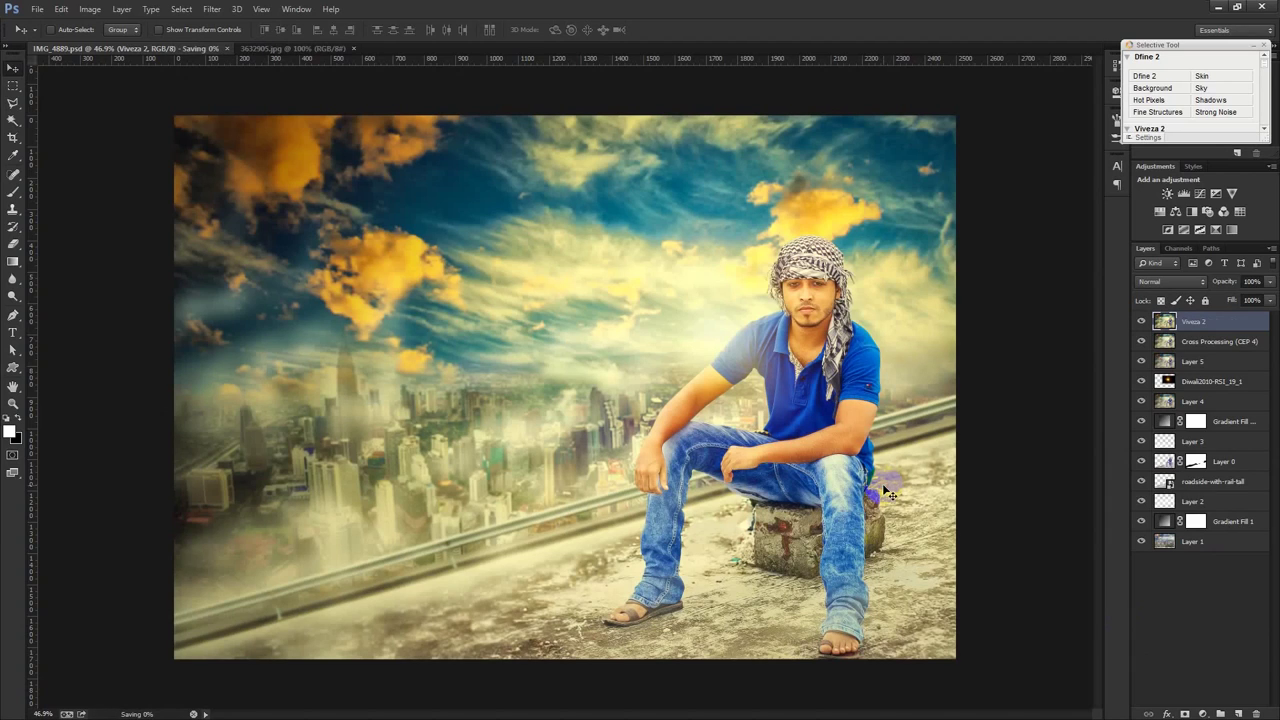
click(13, 137)
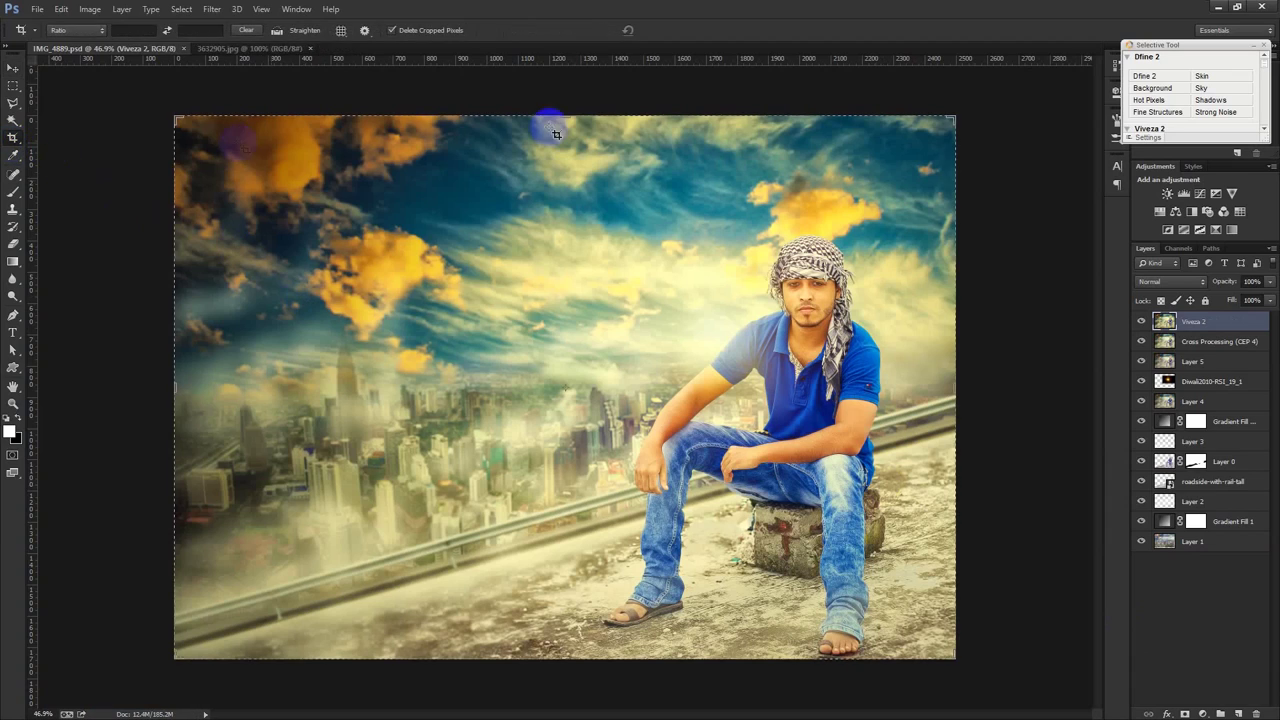
drag(580, 116, 581, 141)
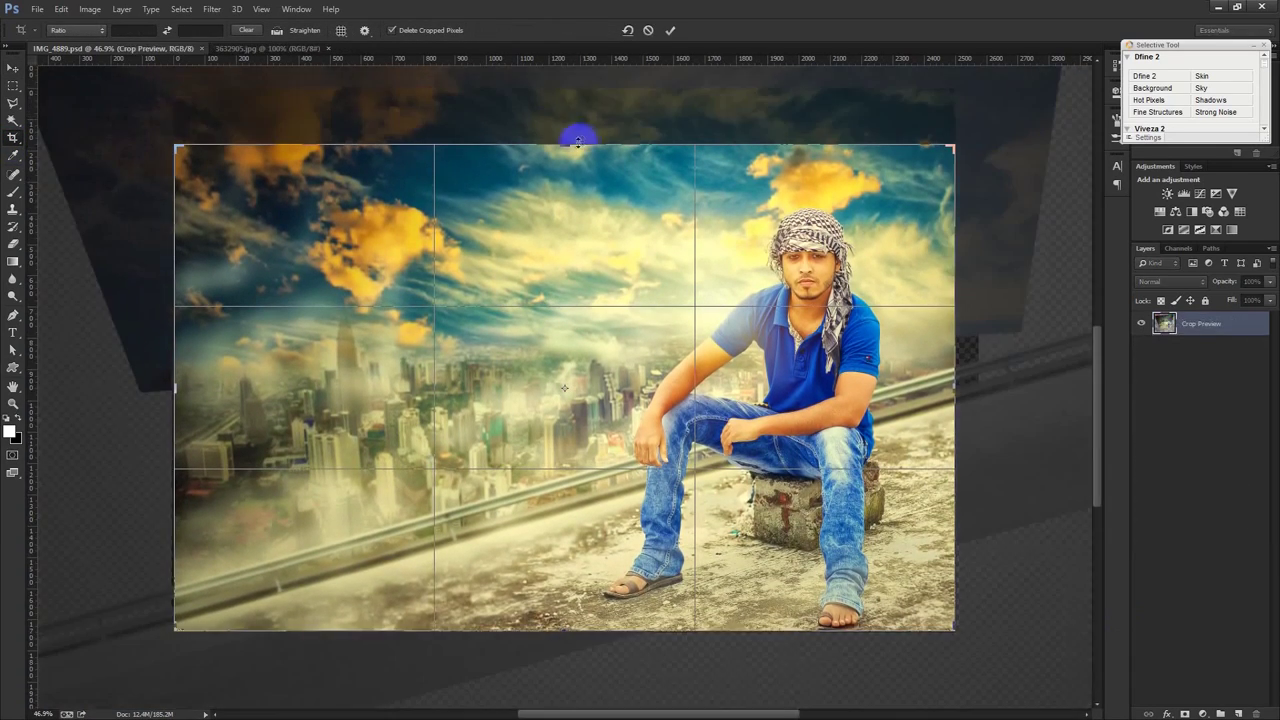
click(671, 32)
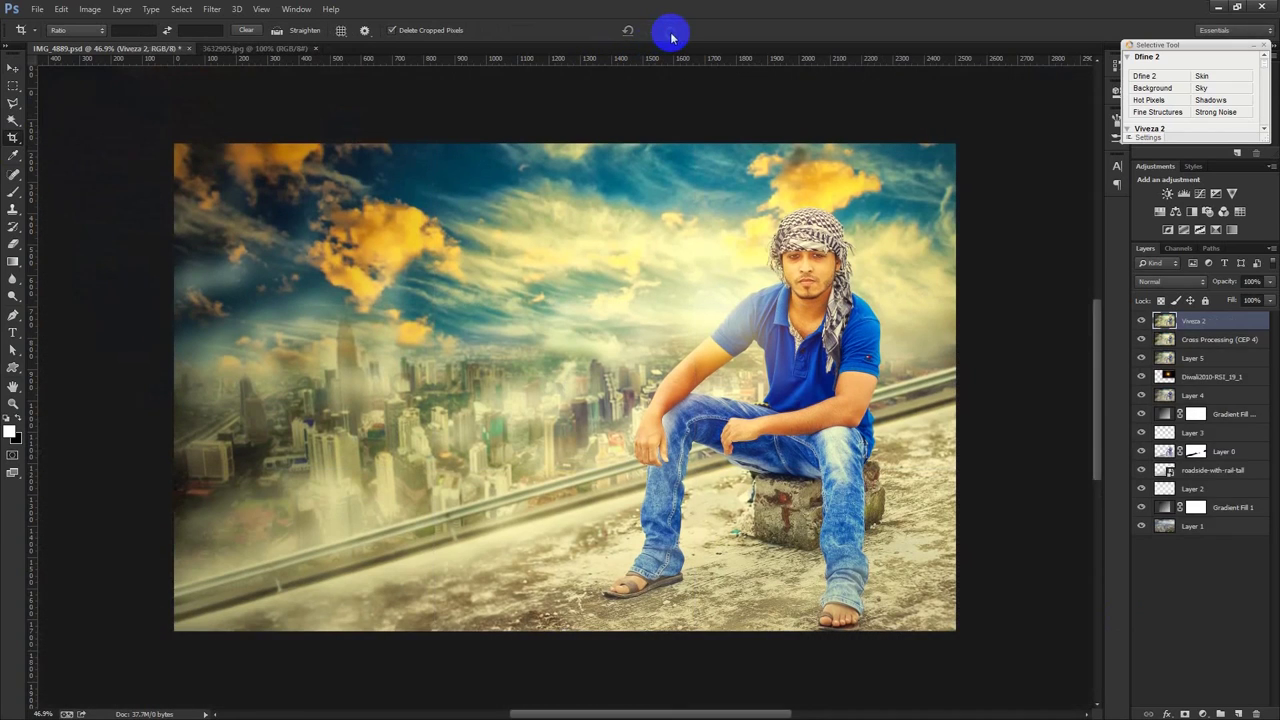
key(ctrl+s)
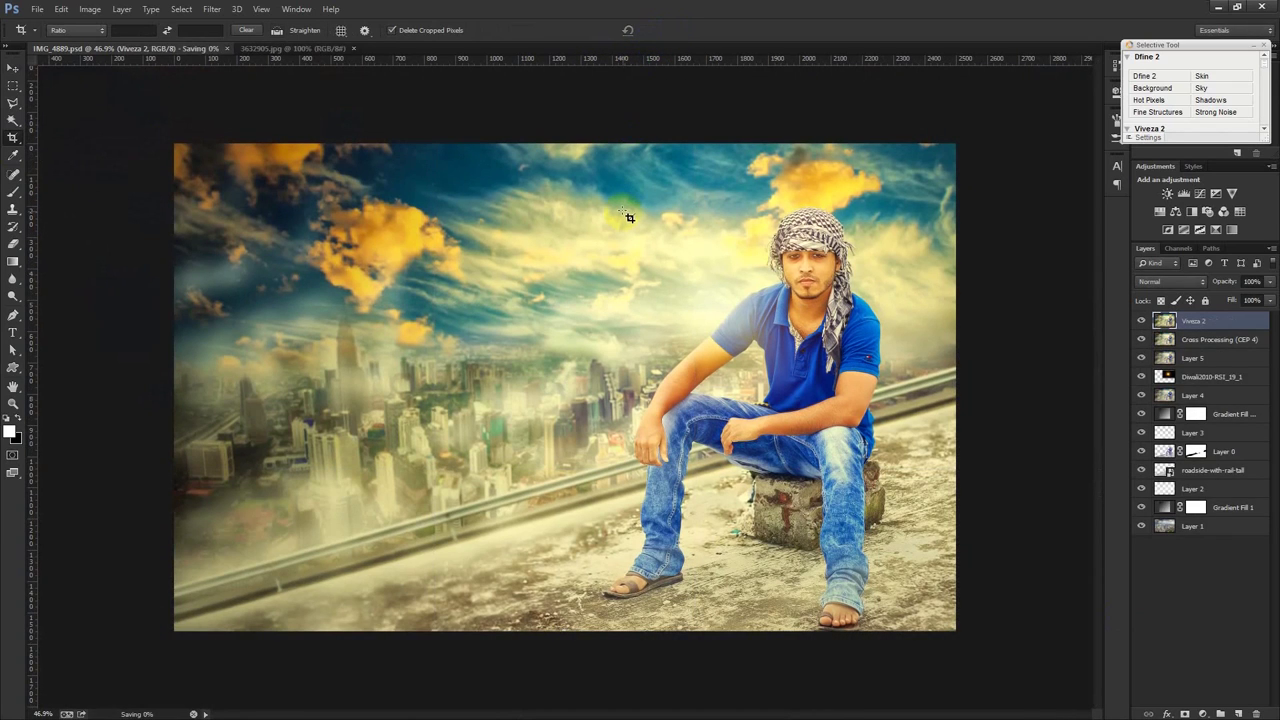
click(13, 68)
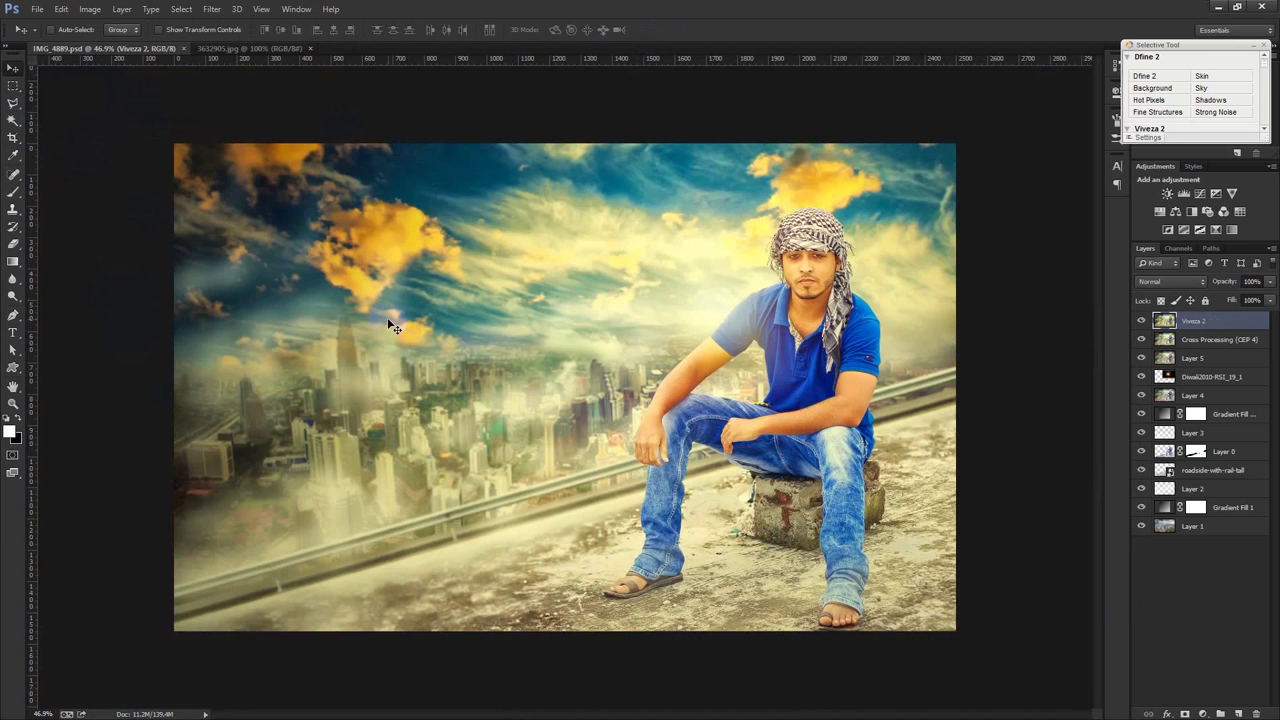
key(ctrl+shift+s)
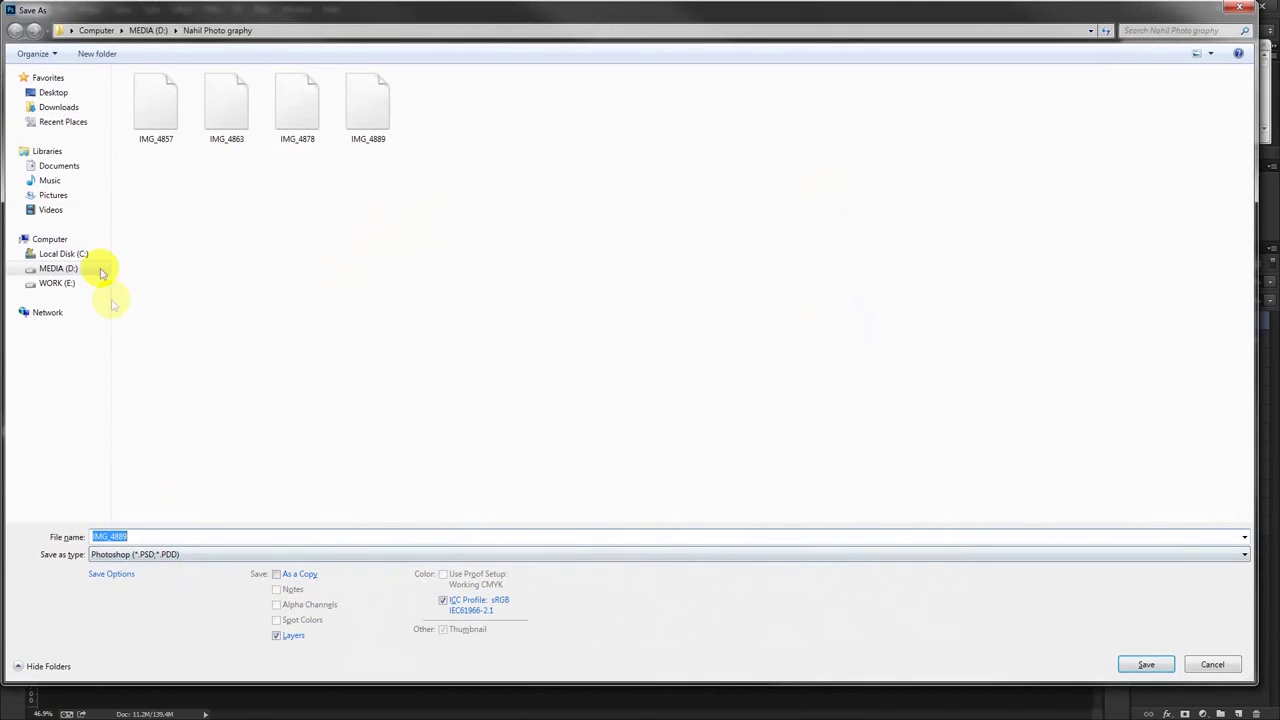
Save the image to the Desktop as JPEG IMG_4889 at Quality 12 (Maximum)
click(53, 92)
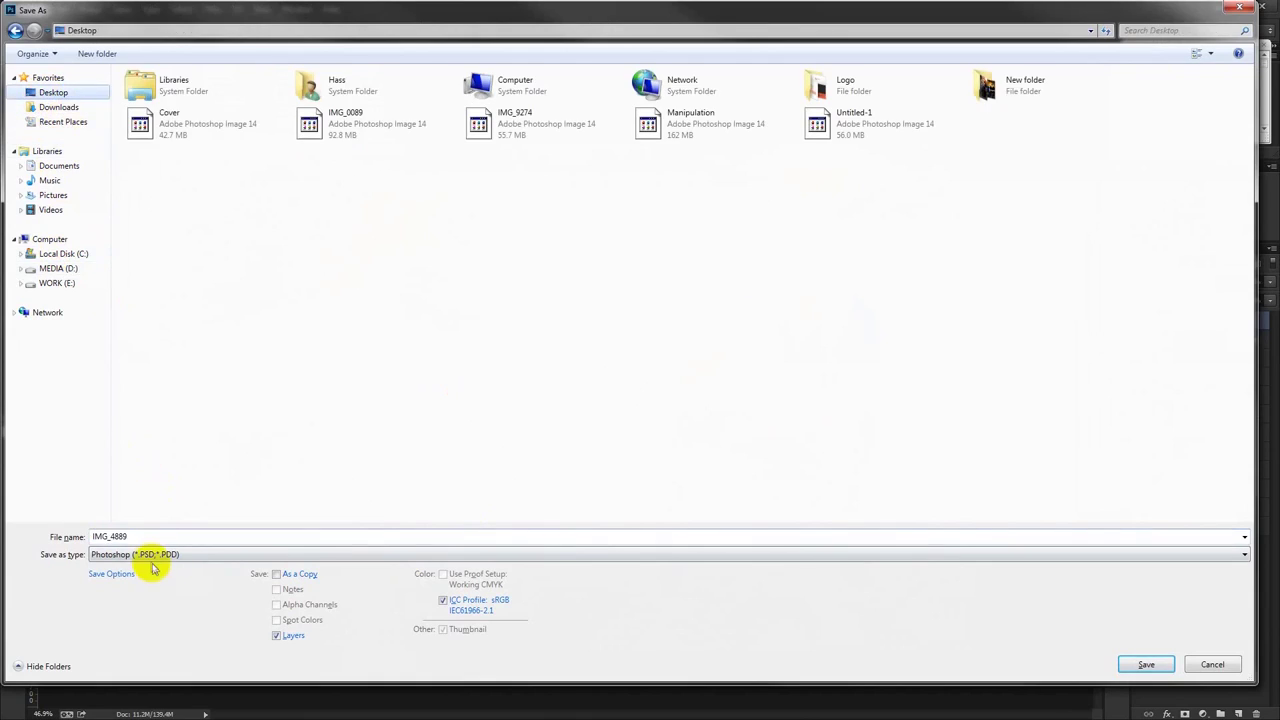
click(152, 554)
click(206, 408)
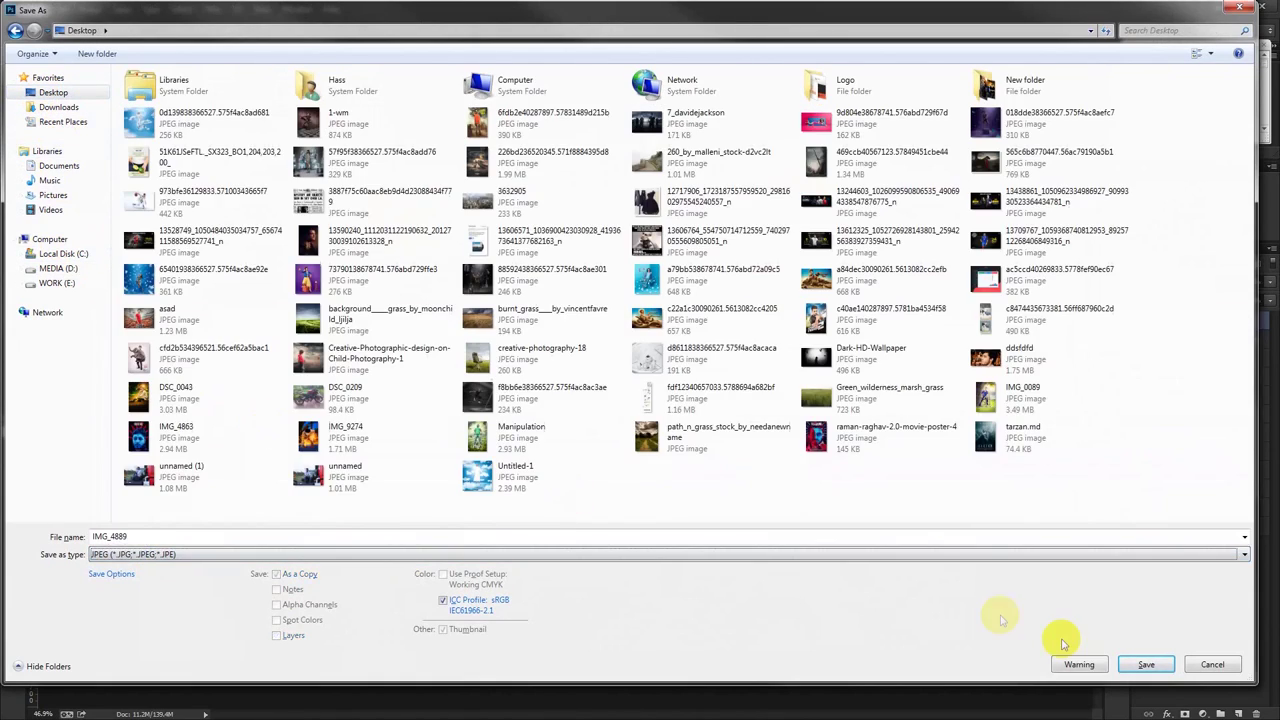
click(1146, 664)
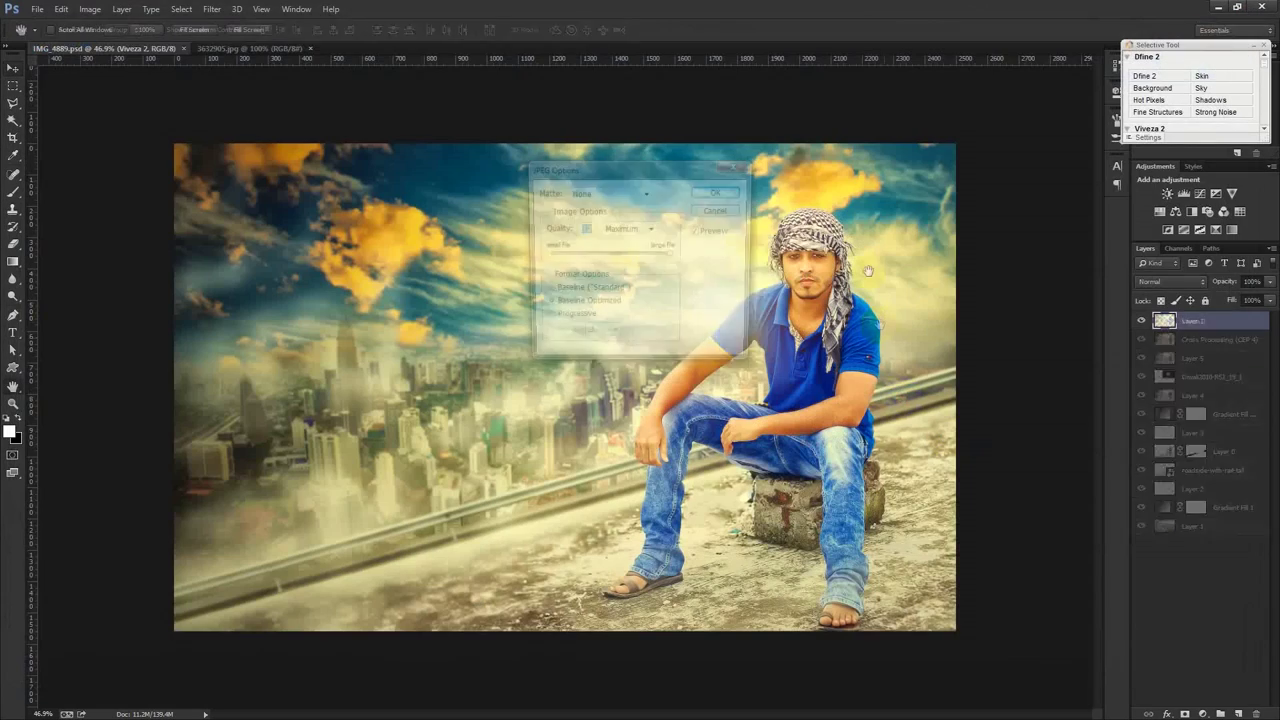
click(722, 193)
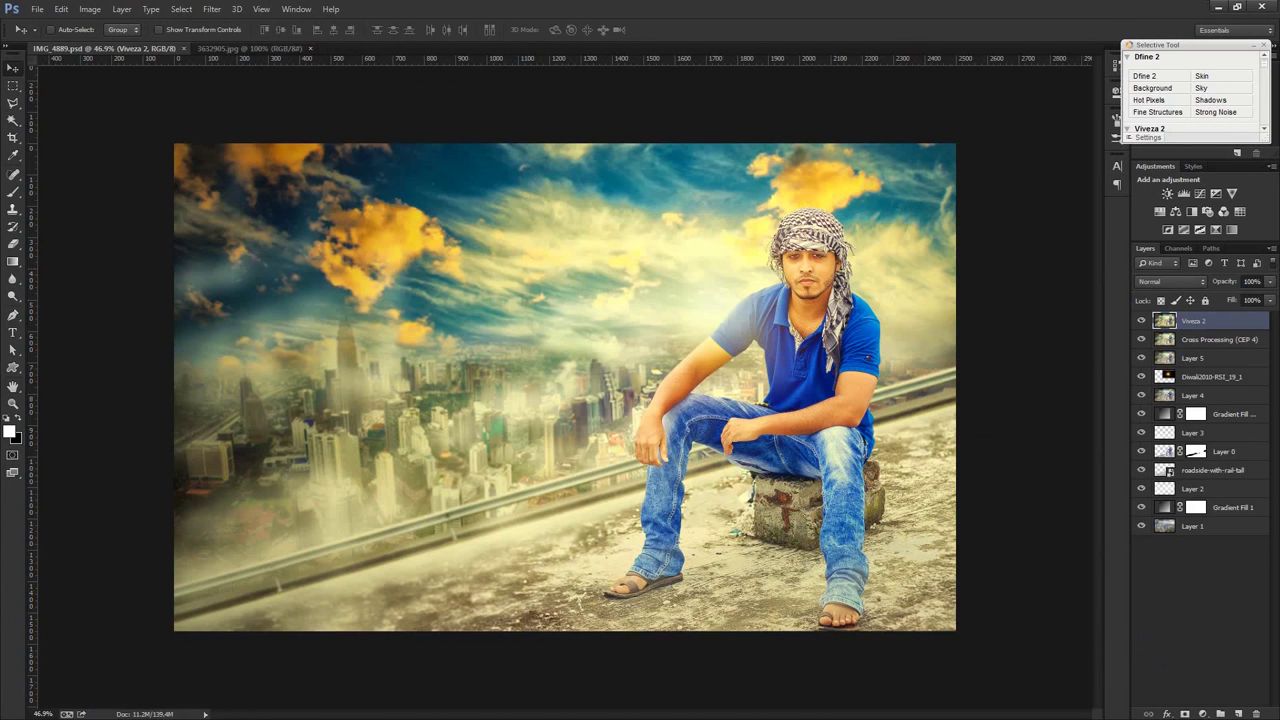